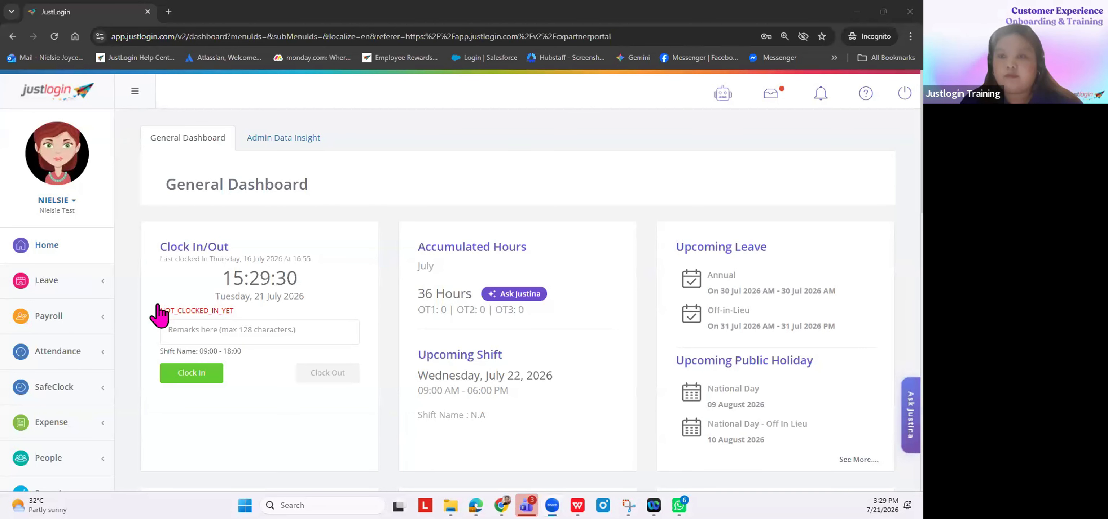
left_click(482, 130)
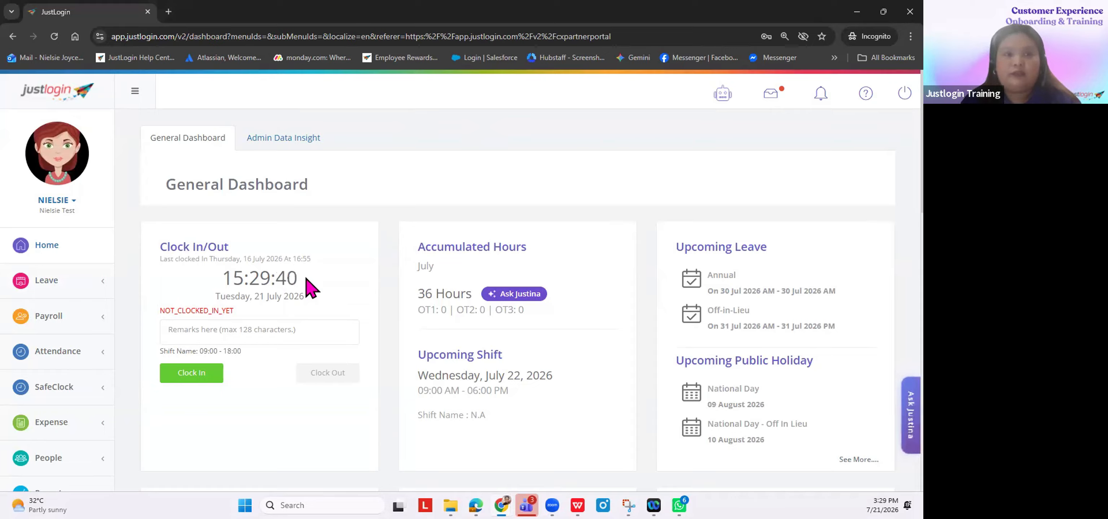
left_click_drag(161, 190, 351, 199)
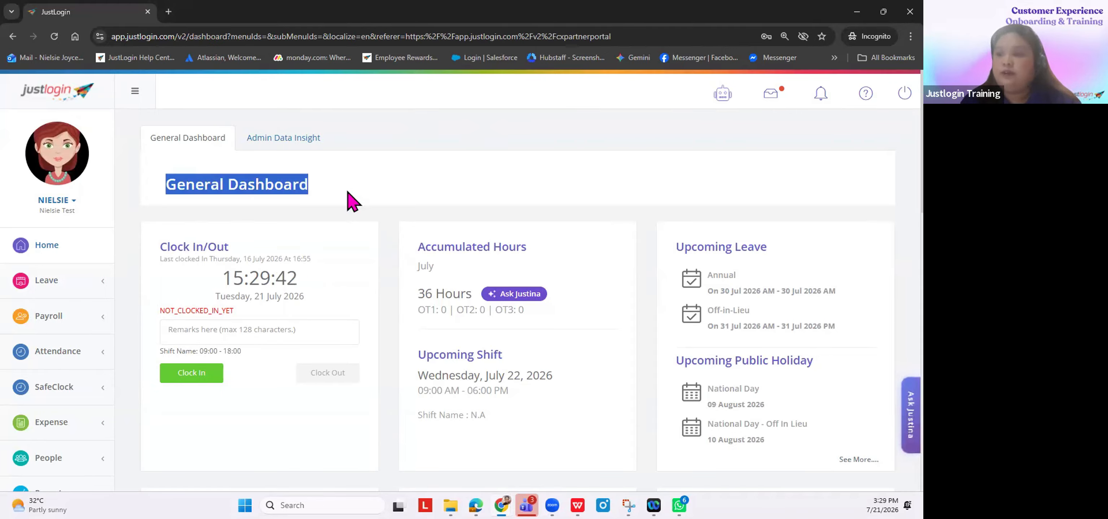
left_click(80, 237)
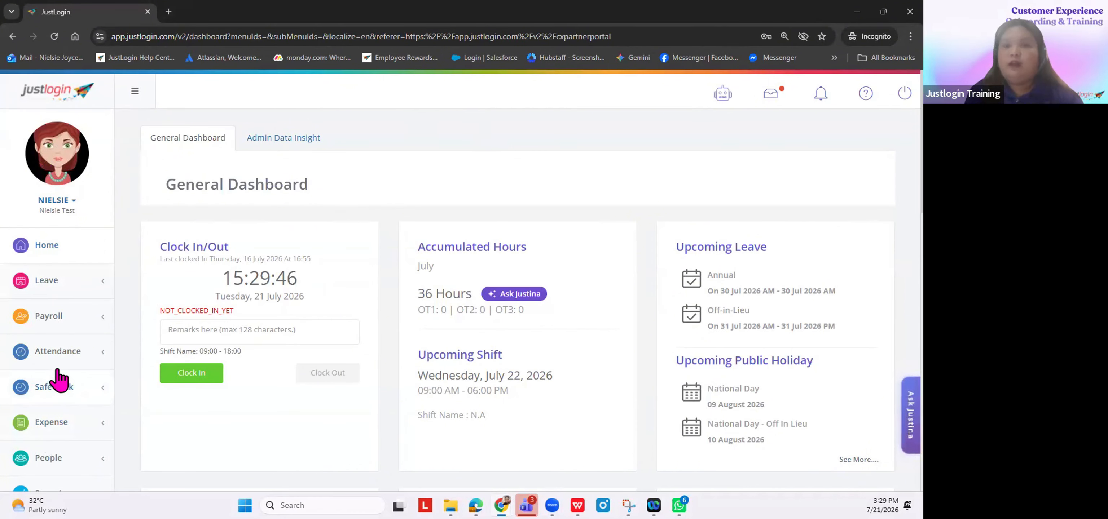
Step: Open the Appraisal module's admin dashboard and look over its contents
scroll(76, 316, "down", 5)
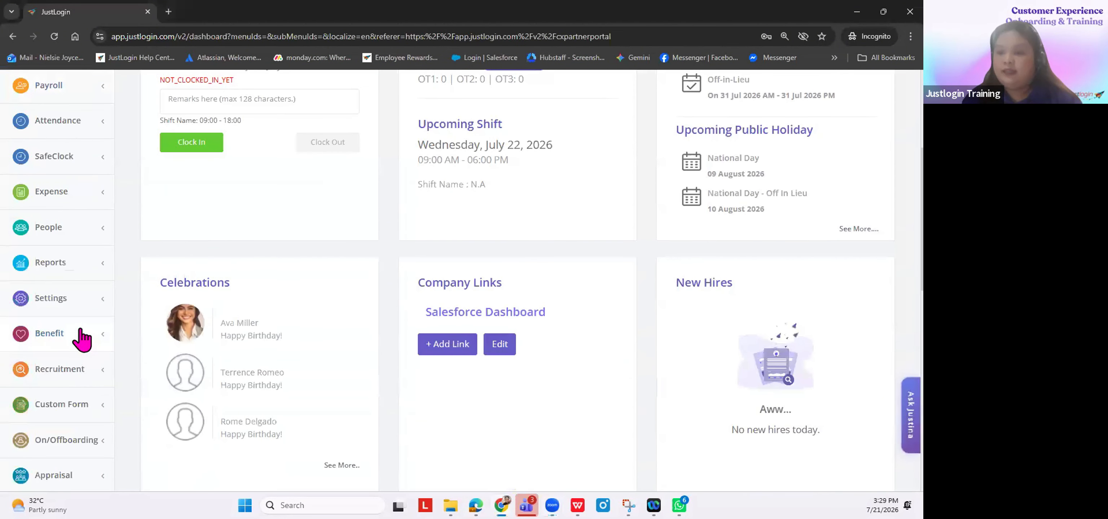
scroll(82, 339, "up", 5)
scroll(82, 329, "down", 8)
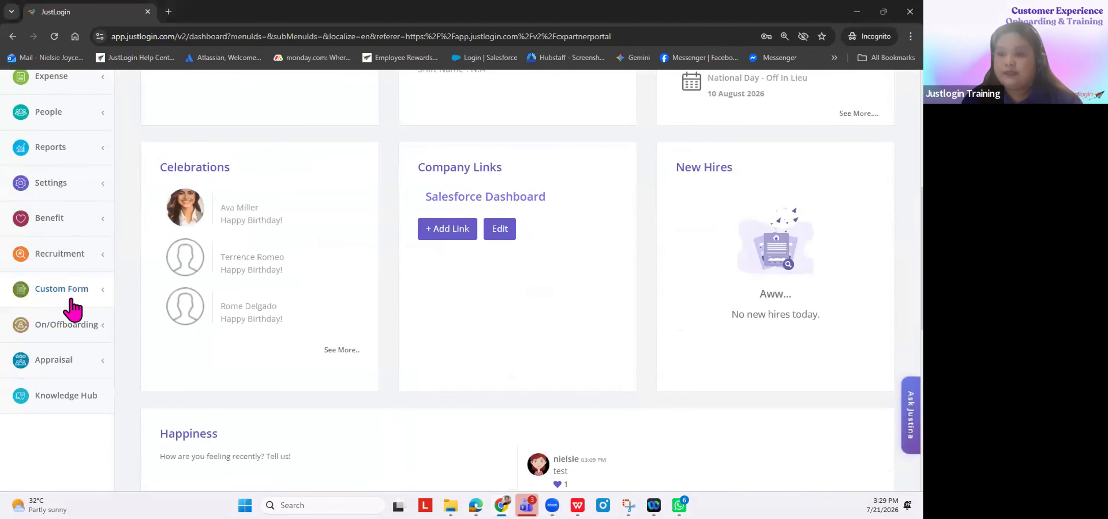
scroll(71, 309, "up", 4)
scroll(54, 326, "down", 2)
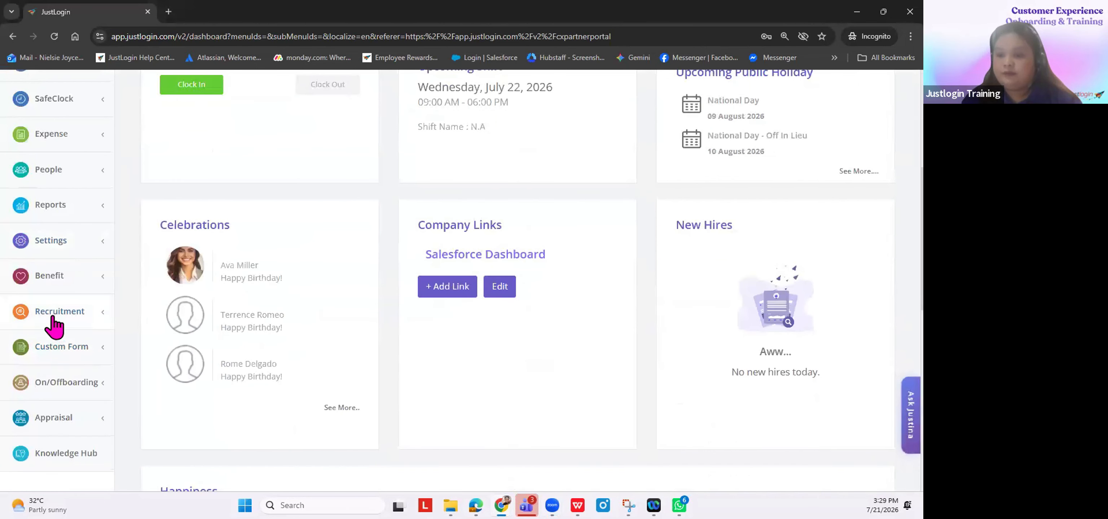
scroll(54, 326, "down", 1)
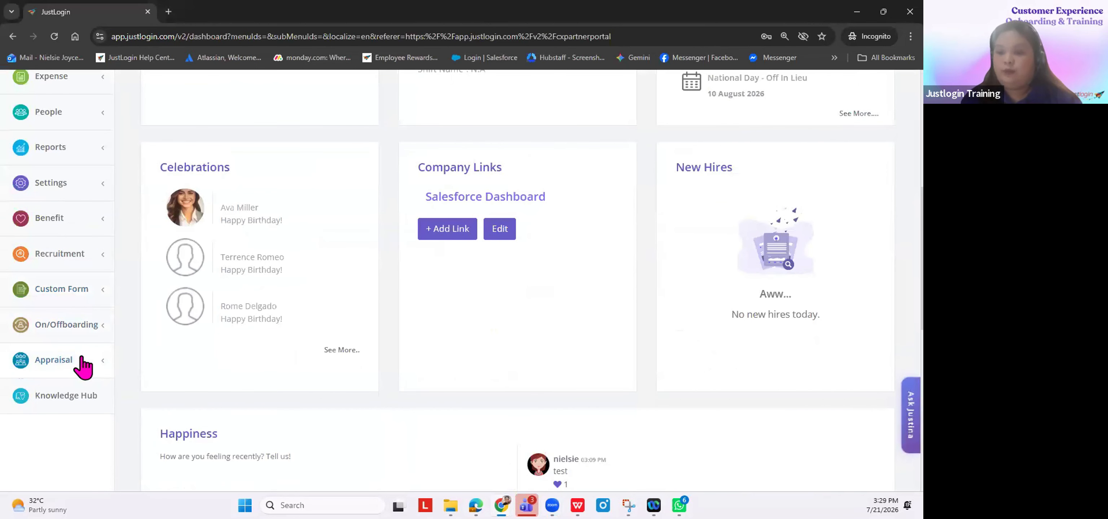
left_click(54, 360)
left_click(65, 389)
scroll(507, 358, "down", 8)
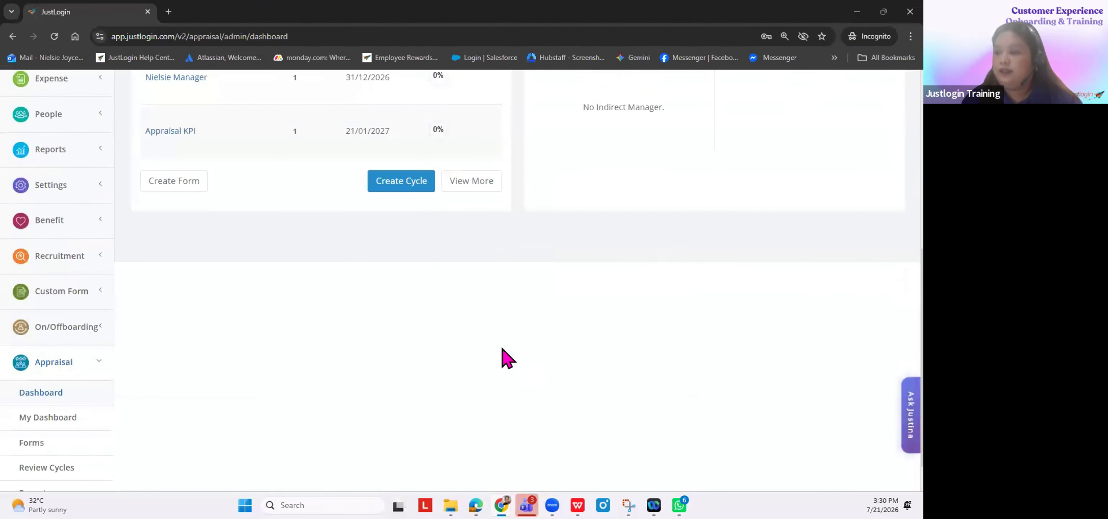
scroll(507, 359, "up", 8)
Step: Open the Appraisal module's My Dashboard and review the list of assigned review cycles
scroll(69, 353, "down", 8)
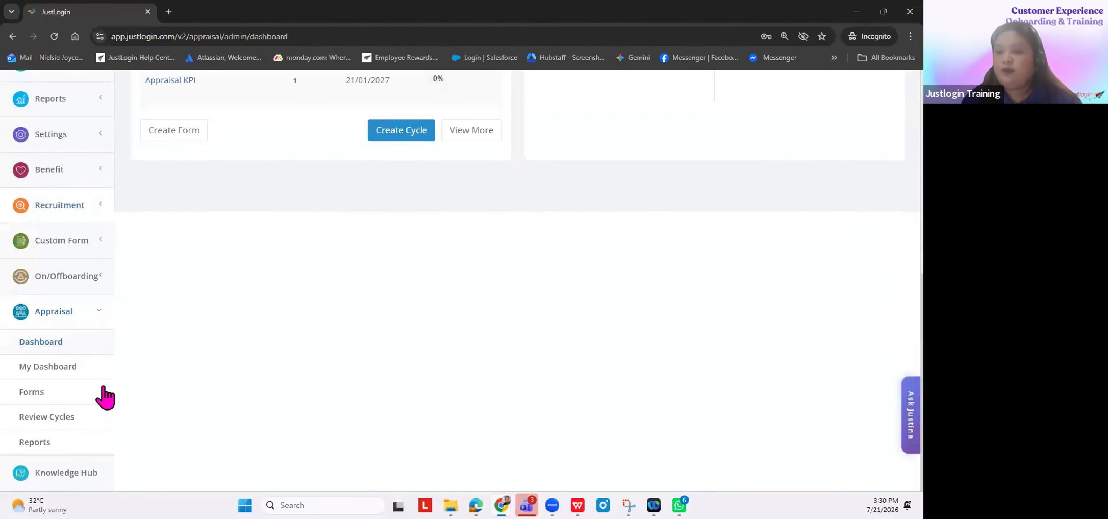
left_click(59, 368)
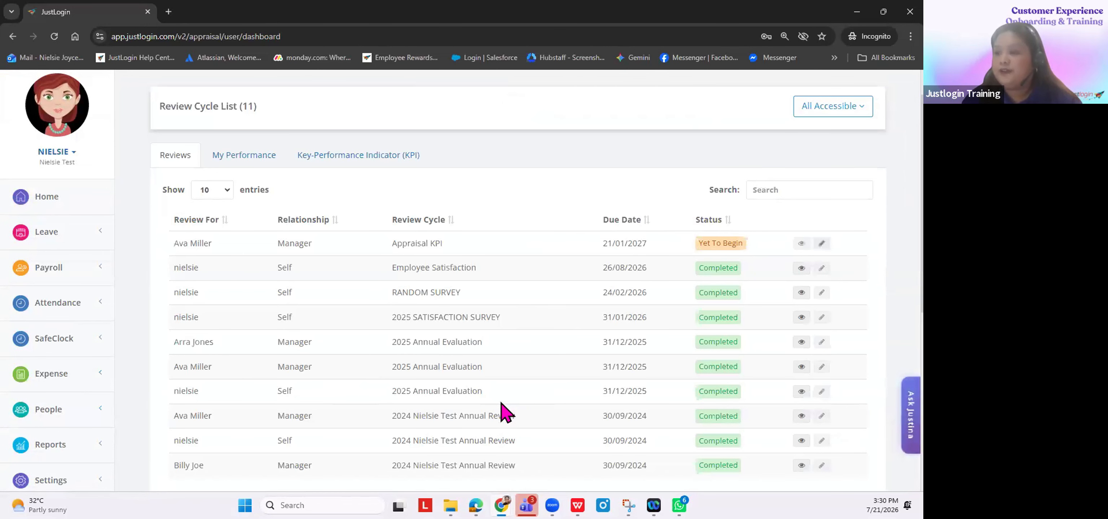
scroll(716, 244, "down", 1)
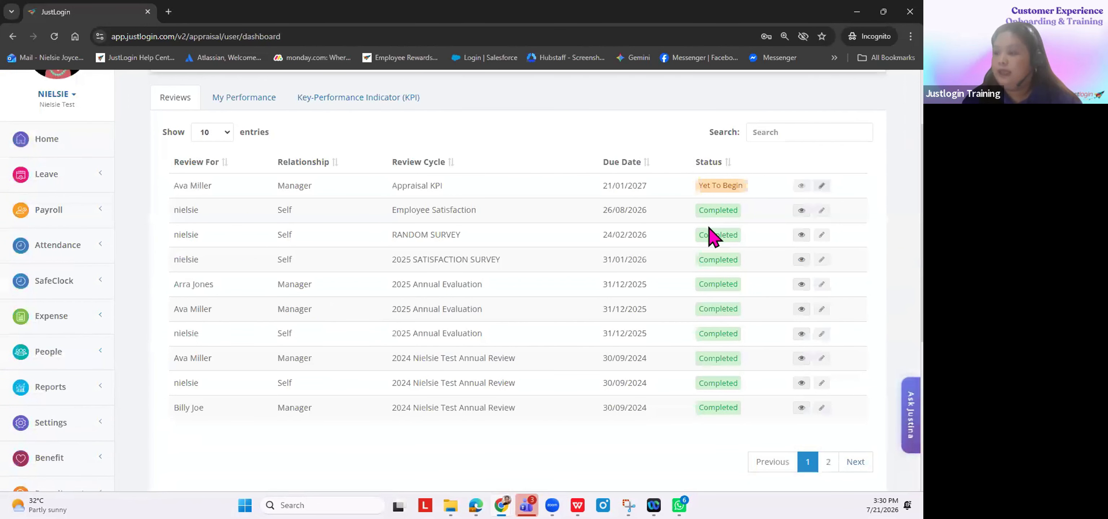
scroll(241, 356, "down", 4)
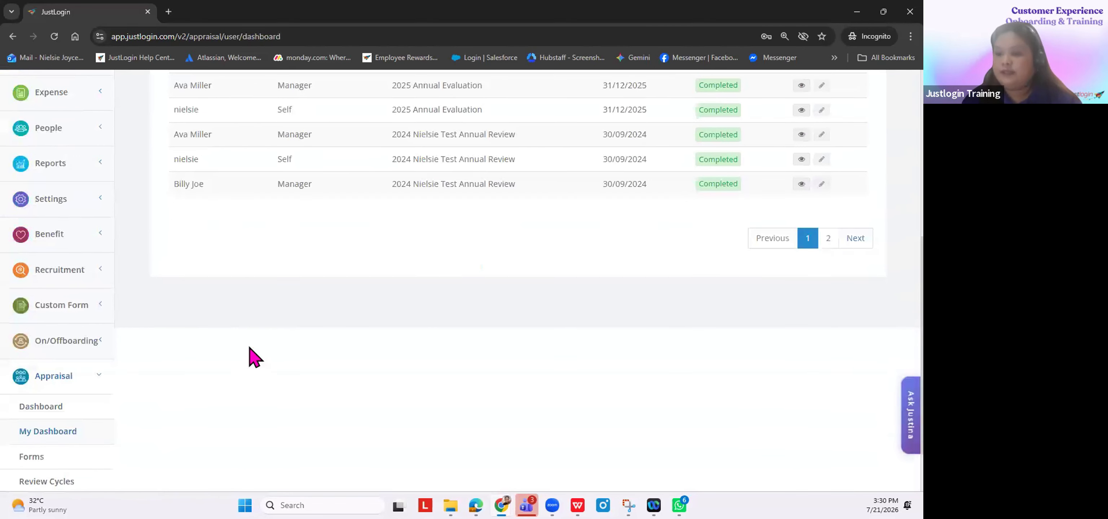
Step: Open the list of appraisal forms
scroll(73, 370, "down", 1)
left_click(55, 392)
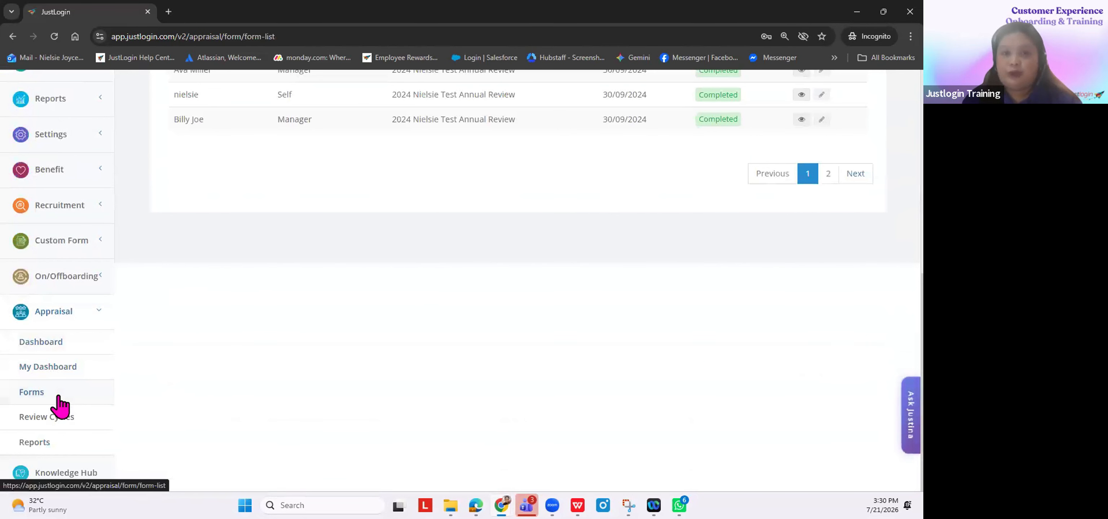
scroll(448, 366, "up", 7)
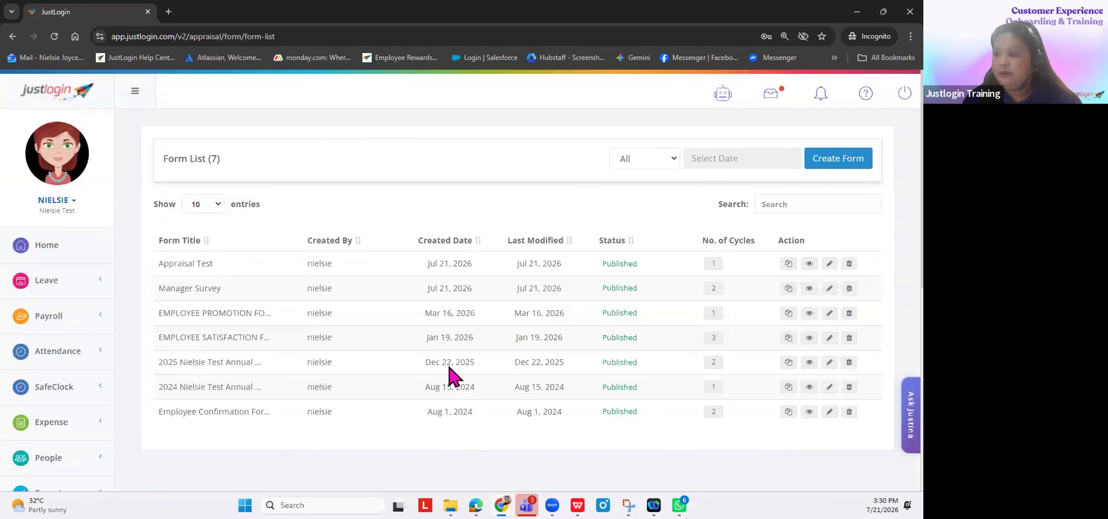
Step: View the Appraisal module's review cycle list and its reports page
scroll(138, 367, "down", 6)
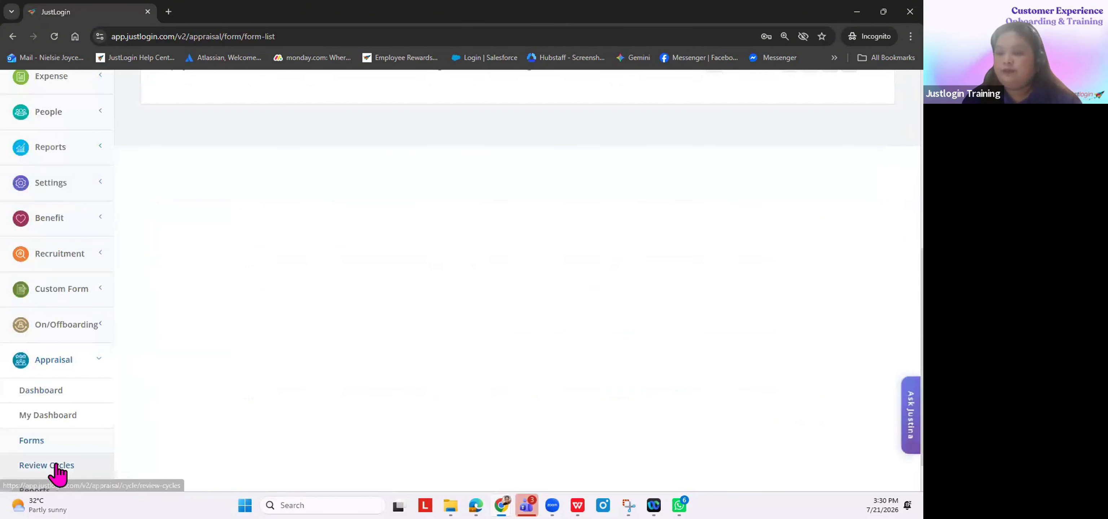
left_click(54, 468)
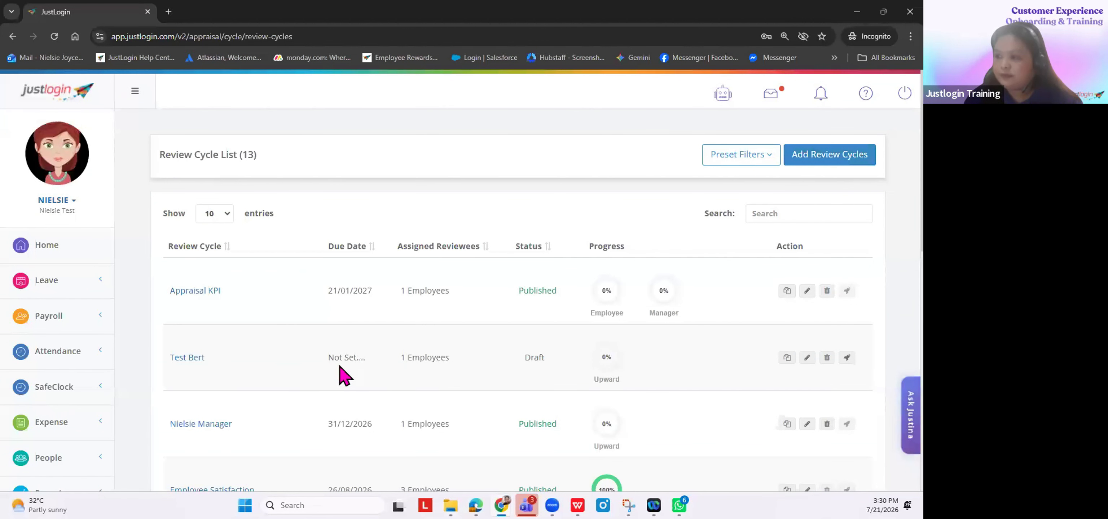
scroll(74, 382, "down", 8)
left_click(73, 377)
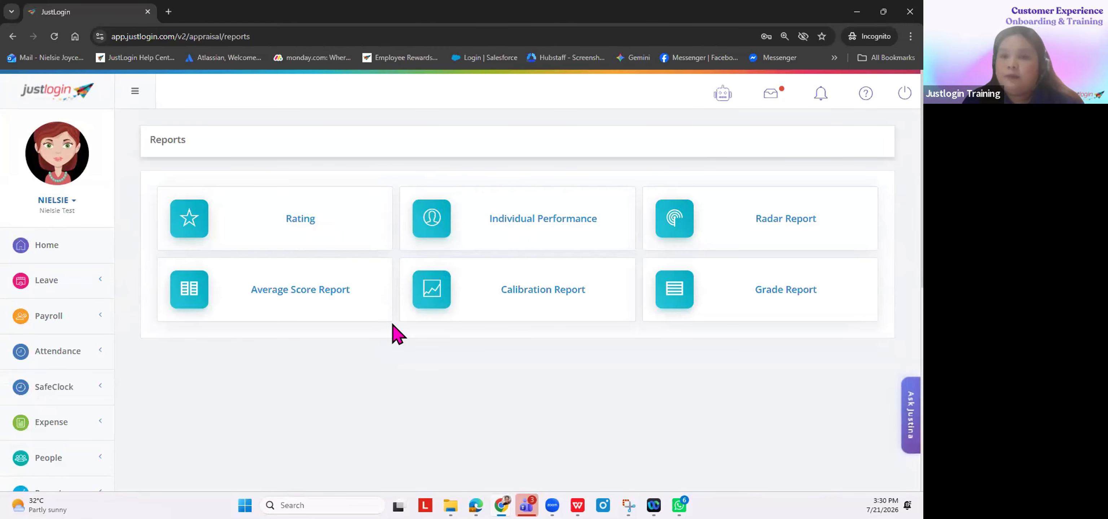
Step: Open User Admin and check the Appraisal access column in the active employees list
left_click(69, 203)
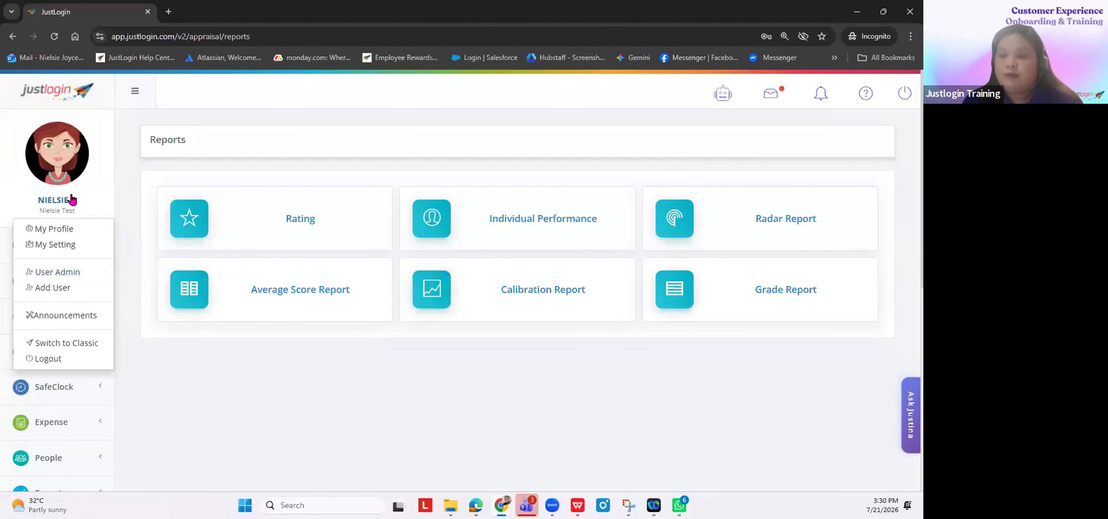
left_click(57, 271)
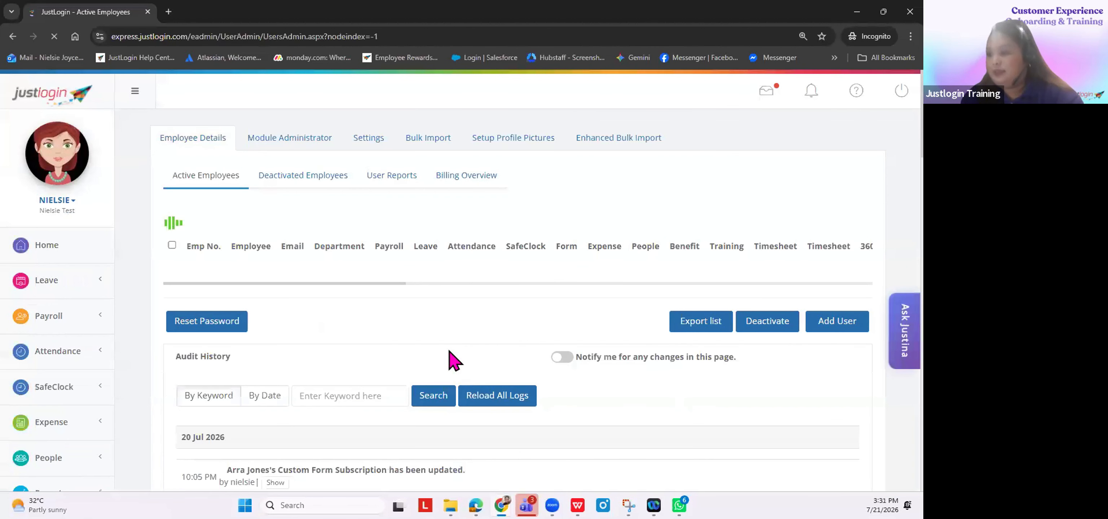
scroll(440, 415, "down", 6)
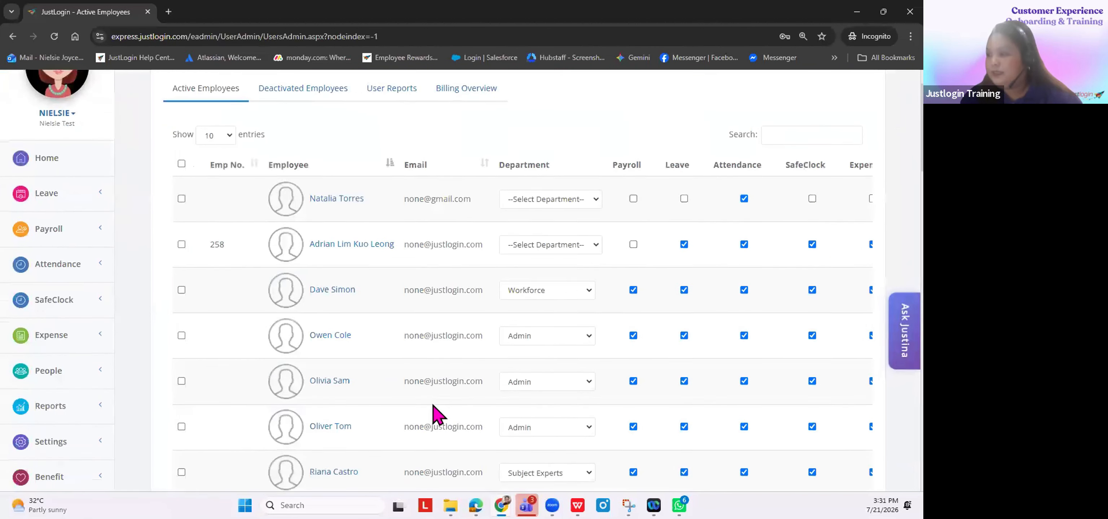
left_click_drag(429, 473, 771, 459)
scroll(559, 398, "up", 6)
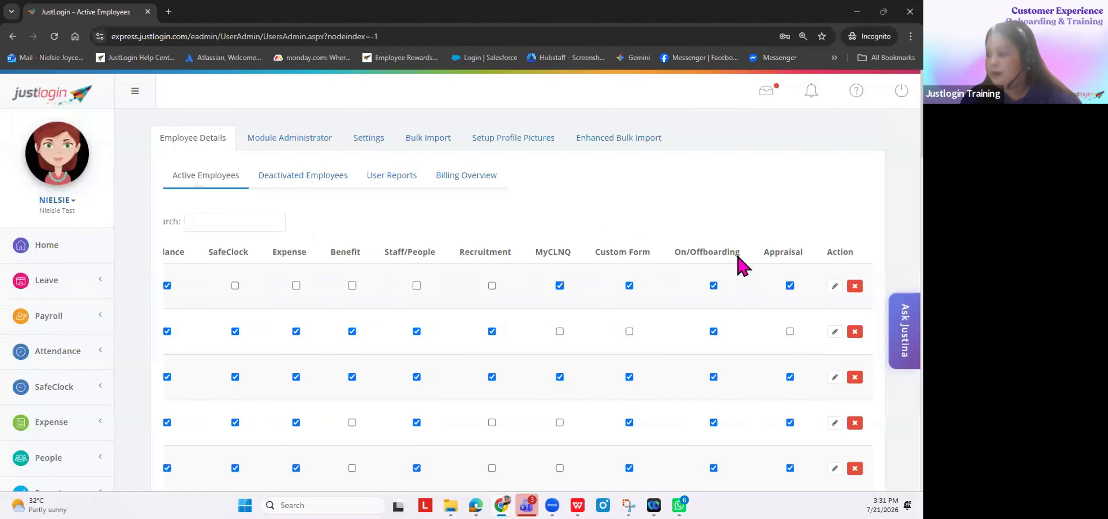
left_click_drag(765, 253, 811, 254)
left_click(790, 286)
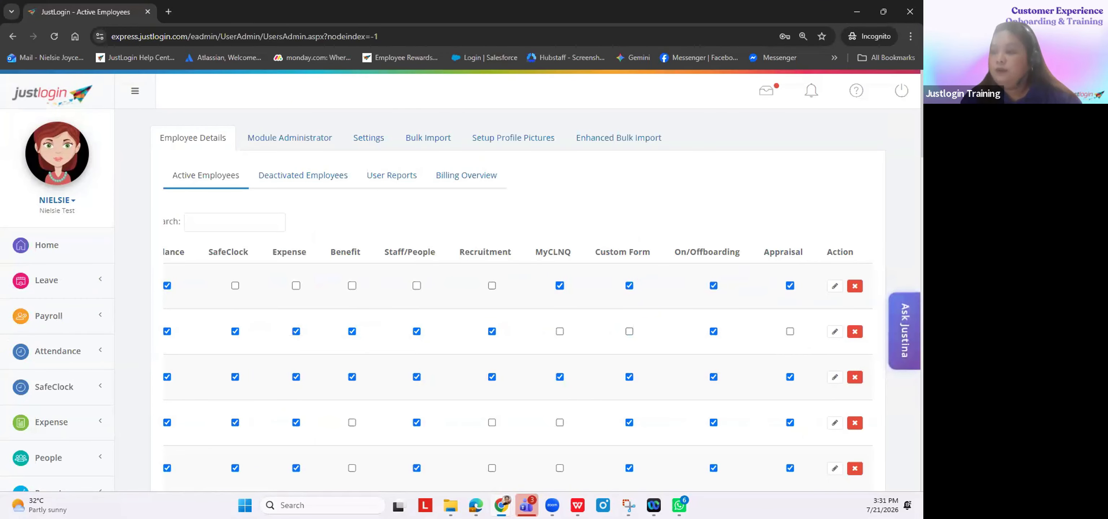
Step: Open the basic details of the sixth employee in the active employees list
scroll(449, 364, "down", 5)
scroll(449, 363, "down", 5)
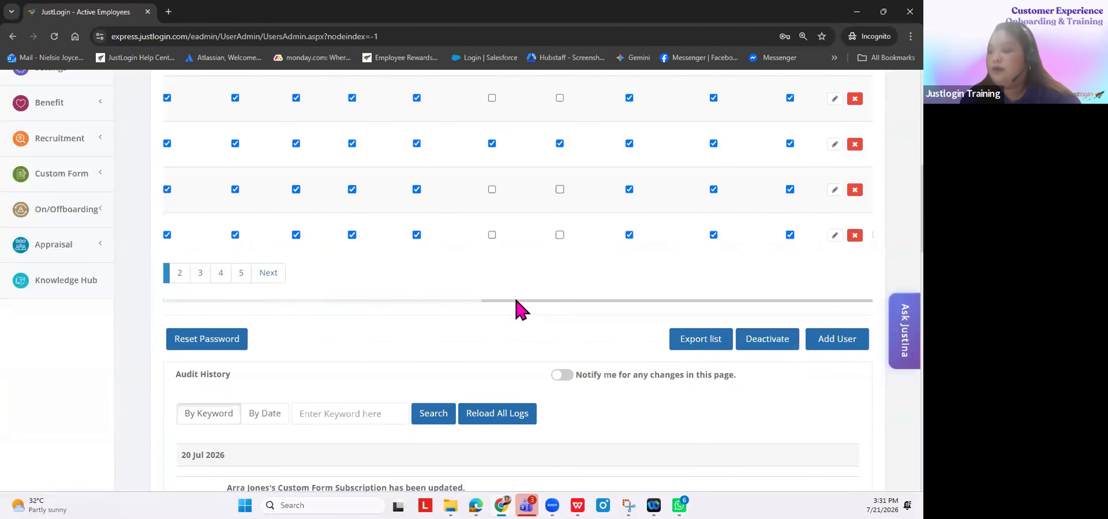
left_click_drag(494, 309, 74, 314)
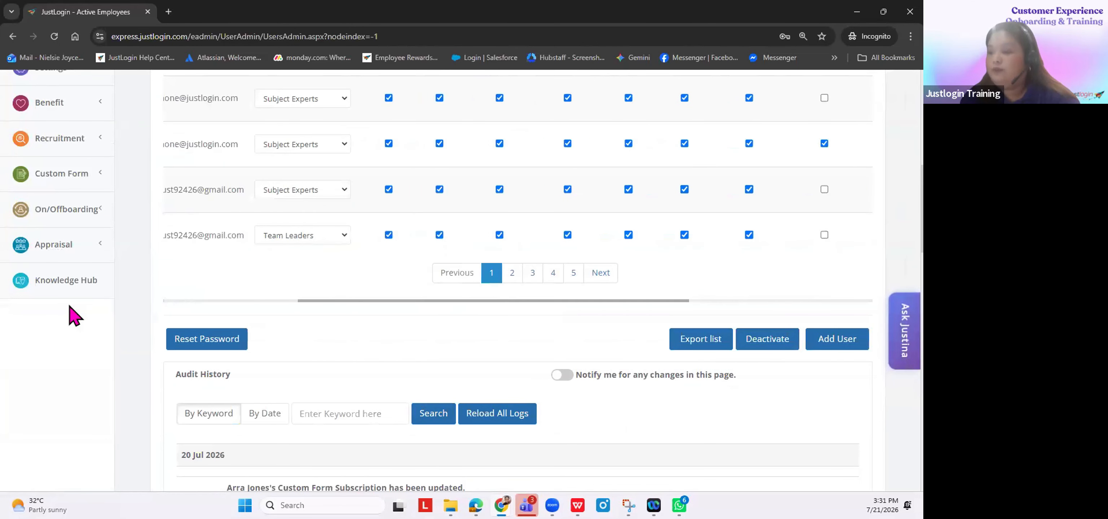
scroll(366, 338, "up", 2)
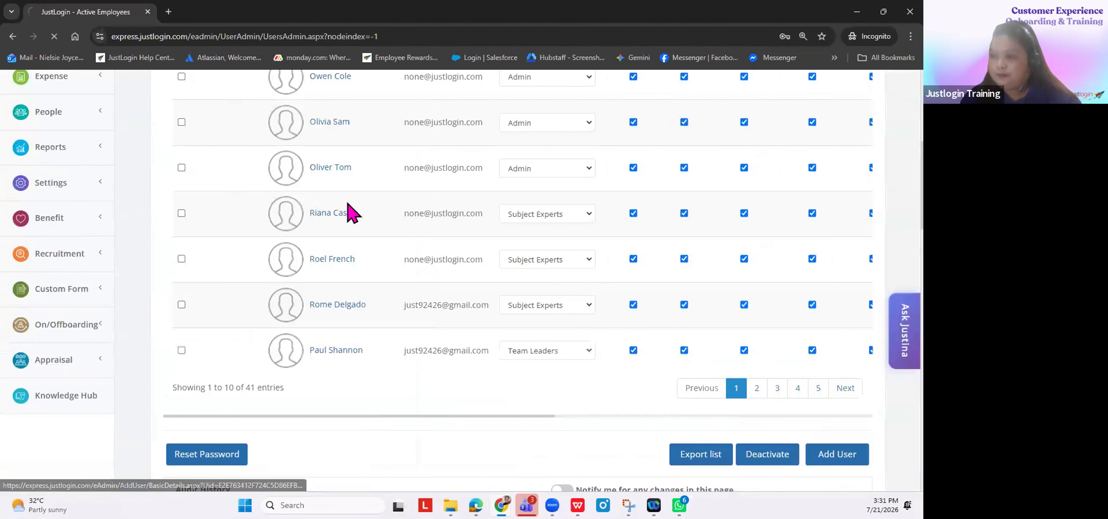
left_click(341, 168)
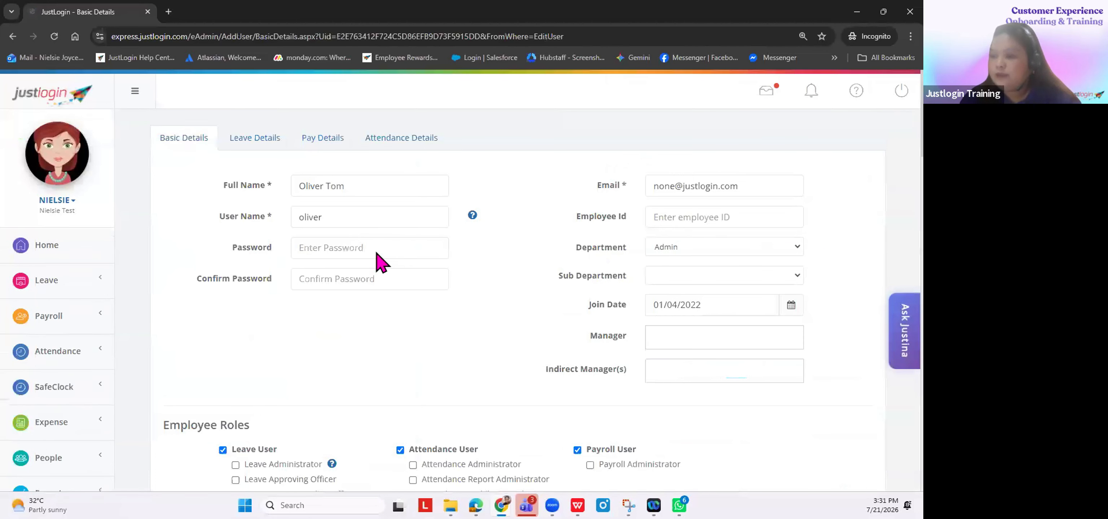
Step: Review the employee's role assignments in the Employee Roles section, including the Appraisal roles
scroll(378, 254, "down", 5)
scroll(378, 262, "down", 4)
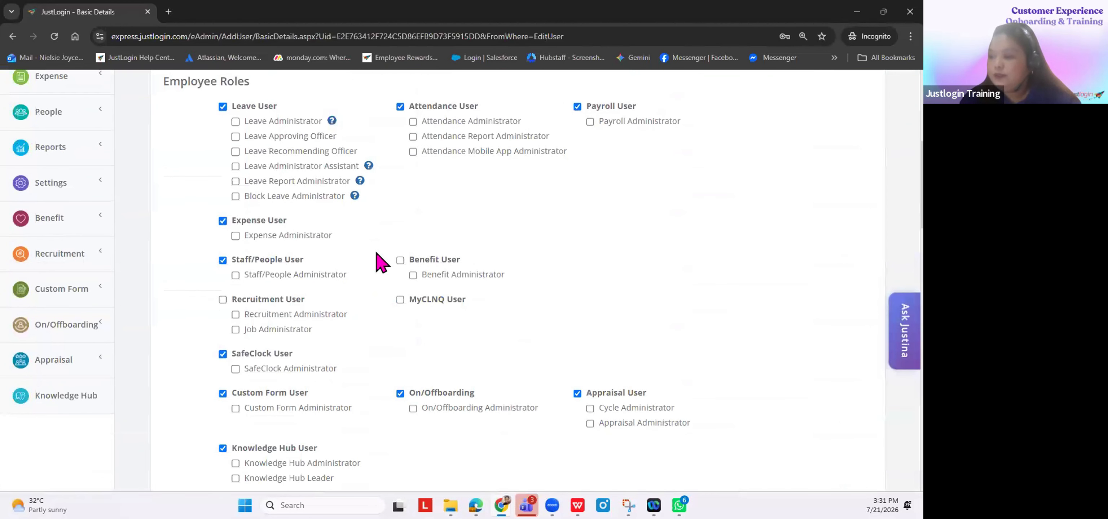
scroll(375, 262, "up", 5)
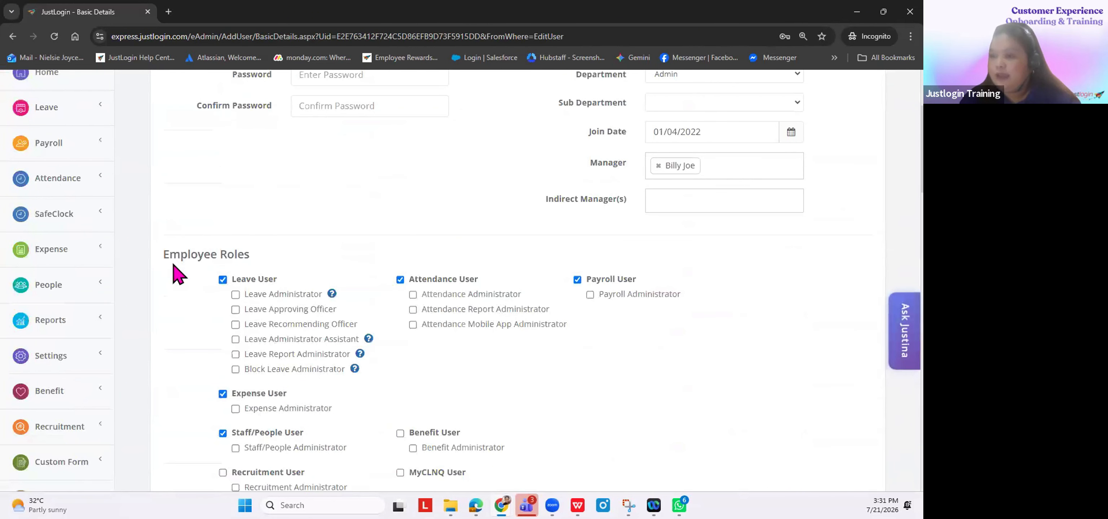
triple_click(285, 258)
left_click(320, 264)
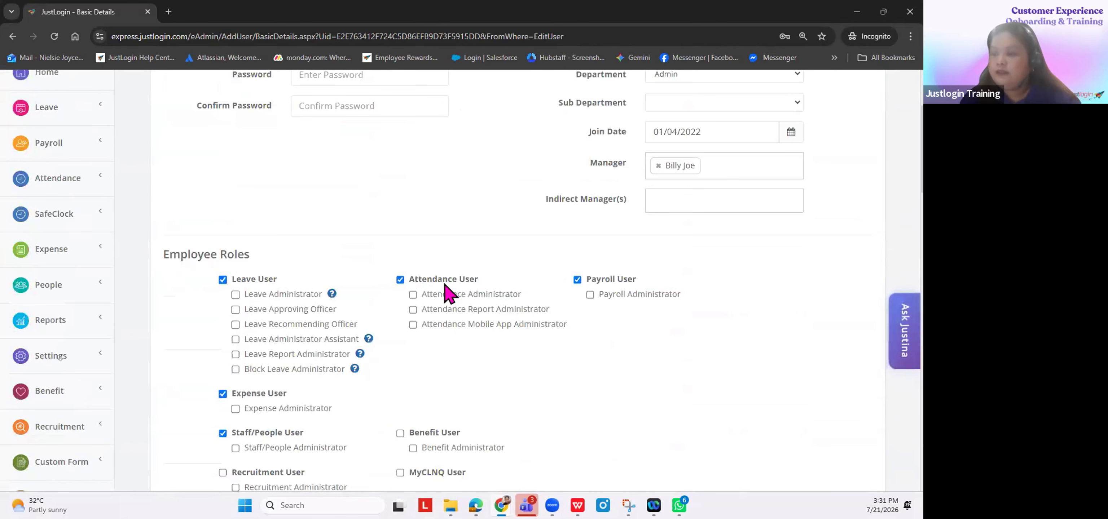
scroll(545, 316, "down", 7)
scroll(549, 322, "down", 1)
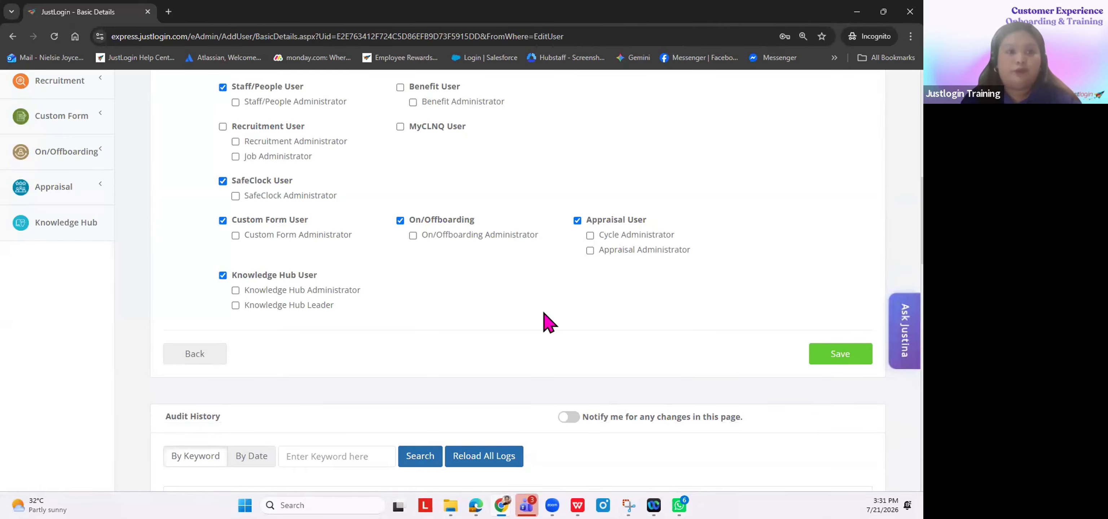
Step: Enable the Cycle Administrator and Appraisal Administrator roles under Appraisal User for this employee
double_click(592, 219)
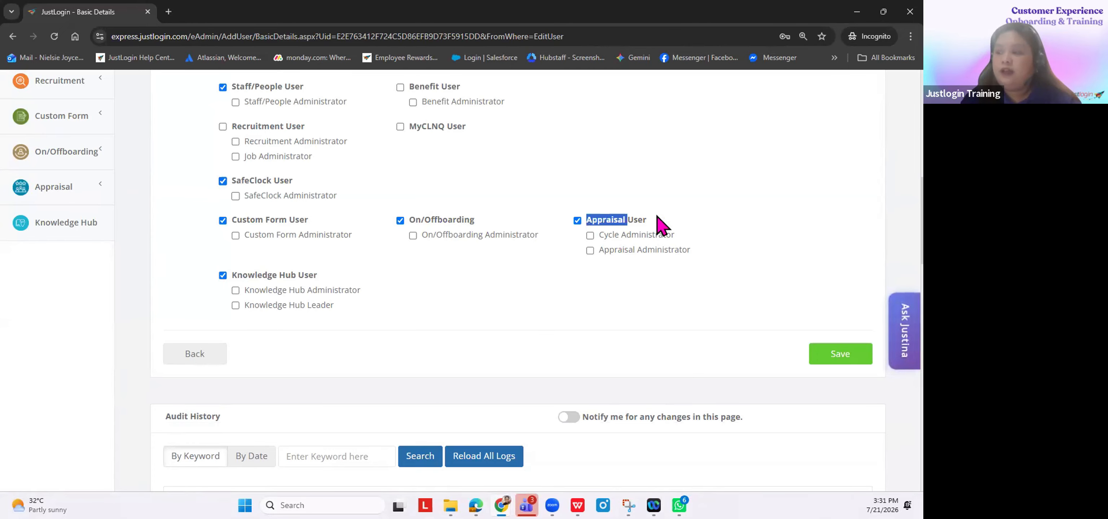
left_click(748, 222)
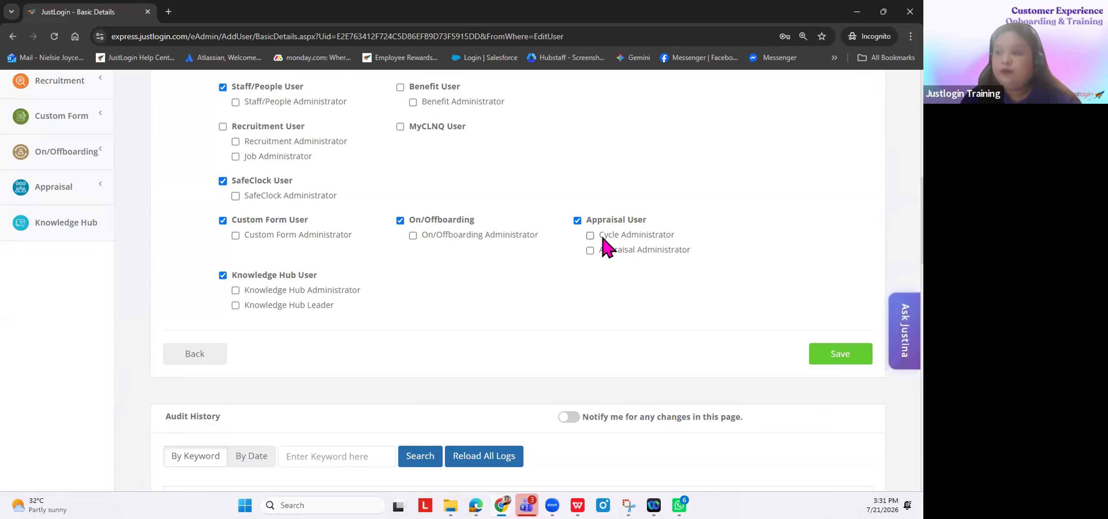
triple_click(699, 238)
left_click(589, 235)
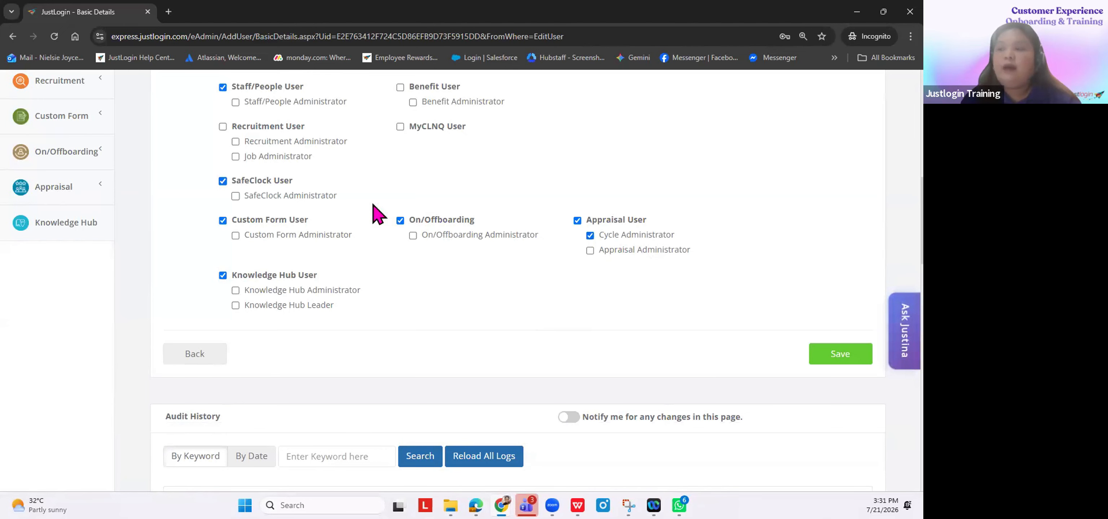
left_click_drag(599, 249, 774, 267)
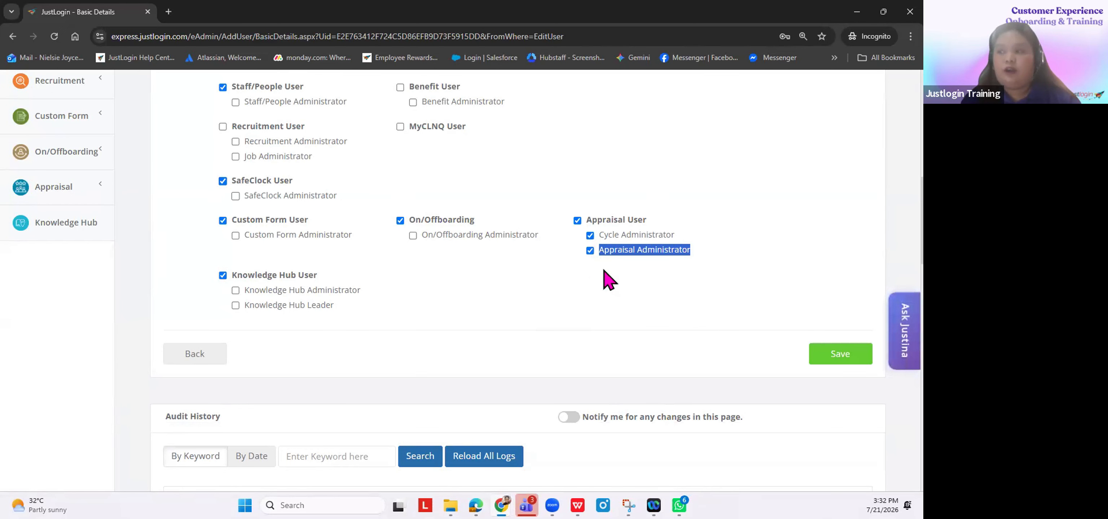
left_click(624, 270)
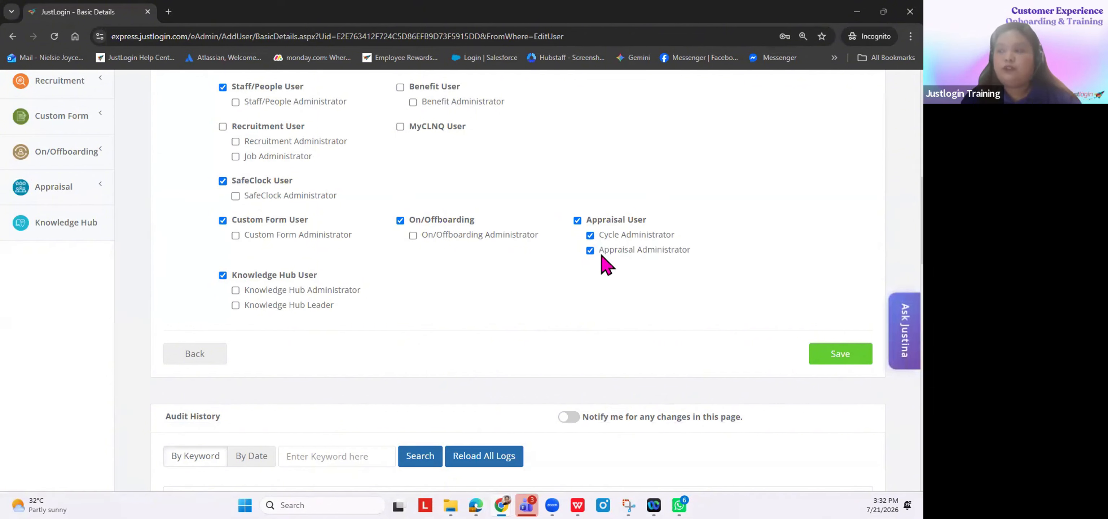
Step: Remove the Cycle Administrator and Appraisal Administrator roles under Appraisal User and save the employee's details
left_click(590, 236)
left_click_drag(588, 222, 698, 225)
left_click(704, 226)
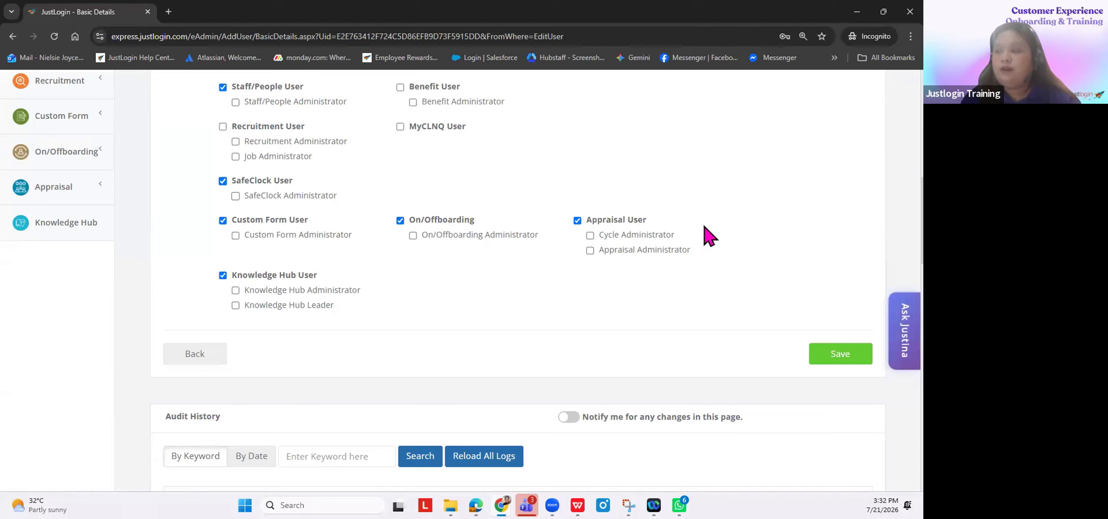
left_click(834, 355)
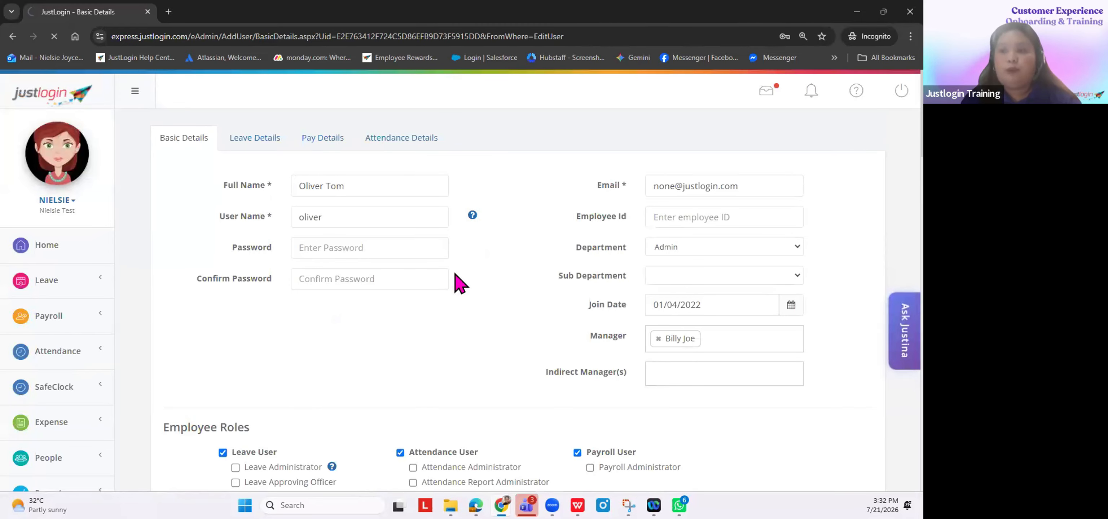
Step: Open the Appraisal module's form list and review the titles of the existing forms
scroll(74, 334, "down", 10)
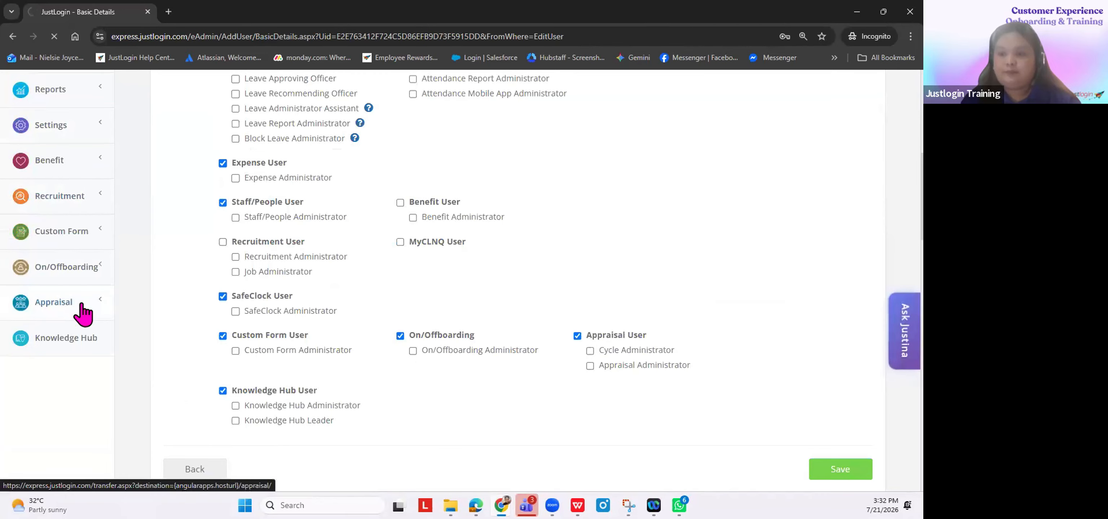
left_click(82, 306)
scroll(82, 314, "down", 3)
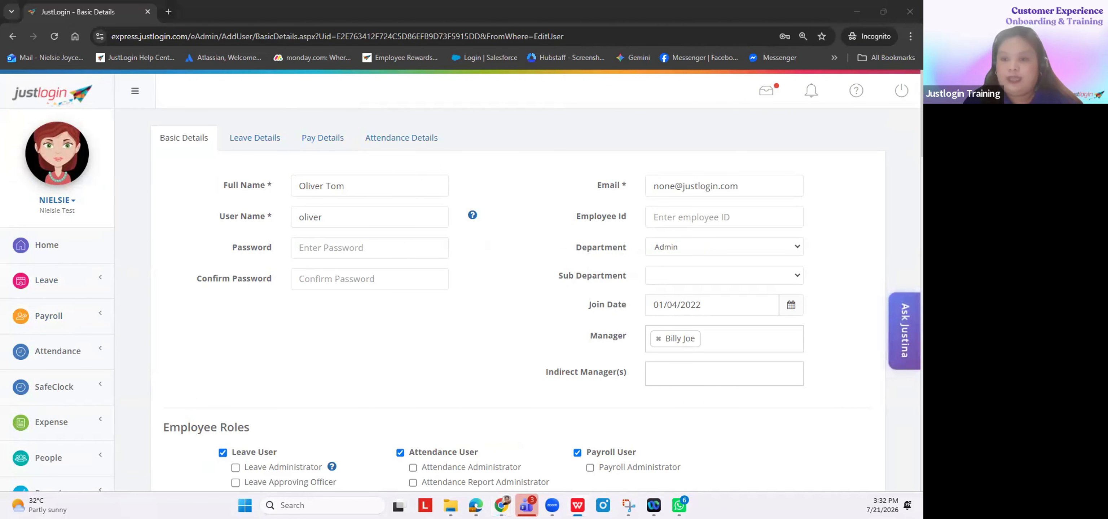
scroll(62, 258, "down", 15)
left_click(62, 222)
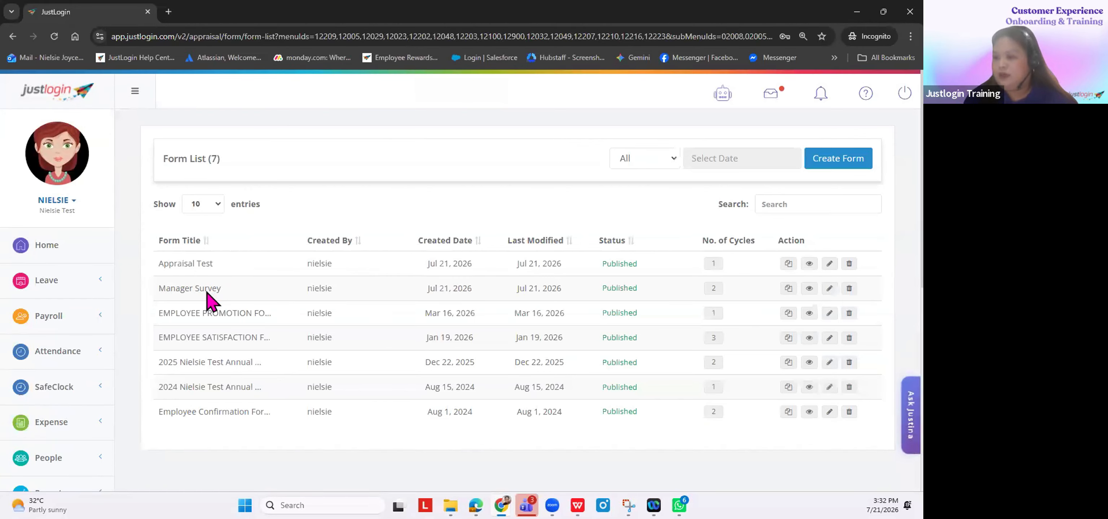
left_click_drag(230, 292, 149, 280)
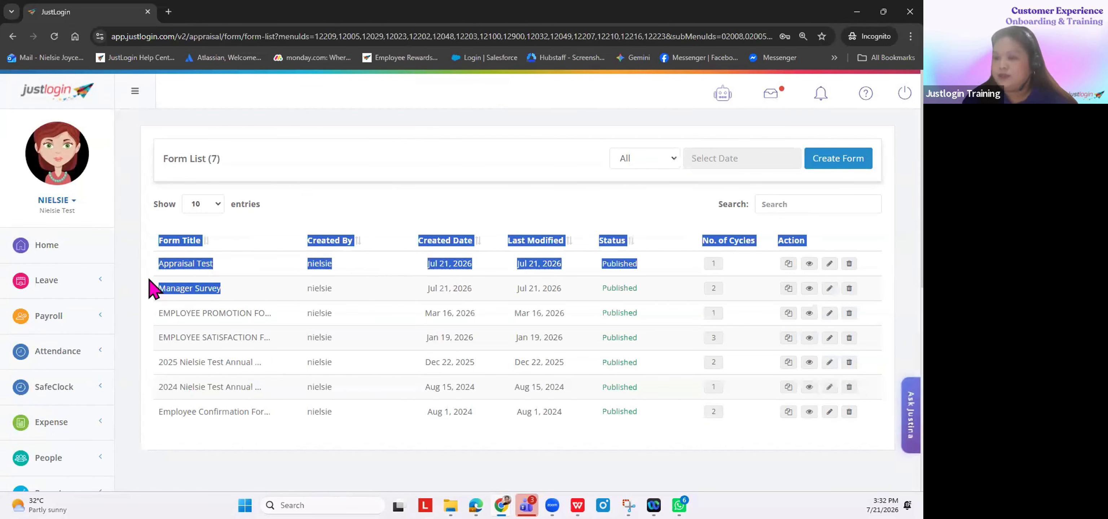
left_click(149, 263)
left_click_drag(194, 346, 152, 321)
left_click(174, 315)
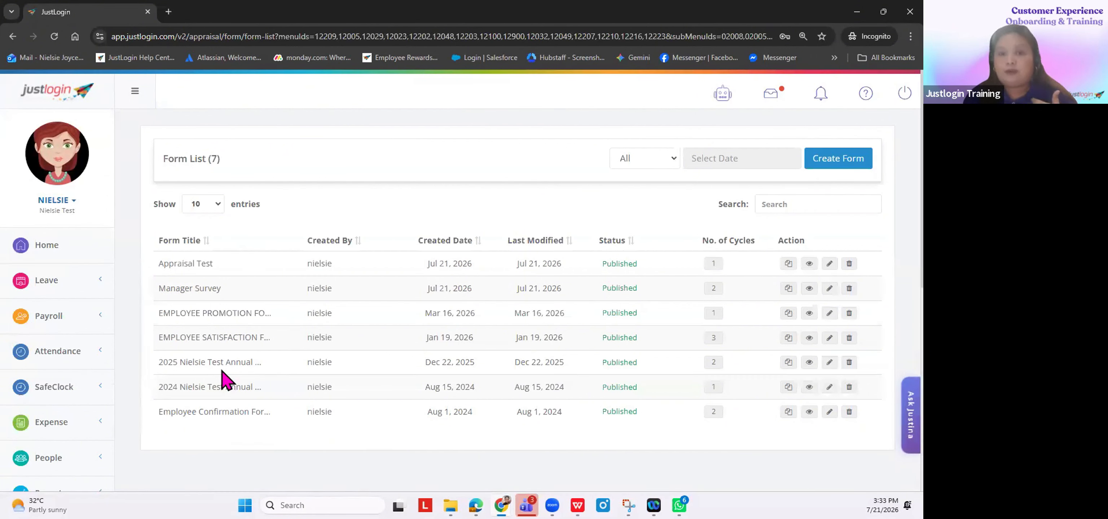
Step: Create a new appraisal form titled "2026 Annual Performance Review" followed by the company name
left_click(836, 160)
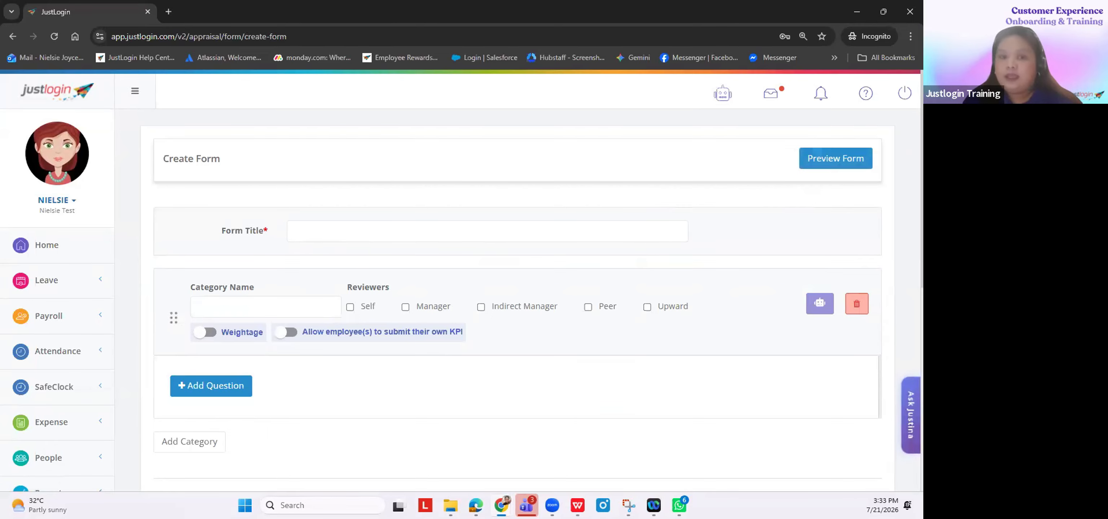
key("alt+Tab")
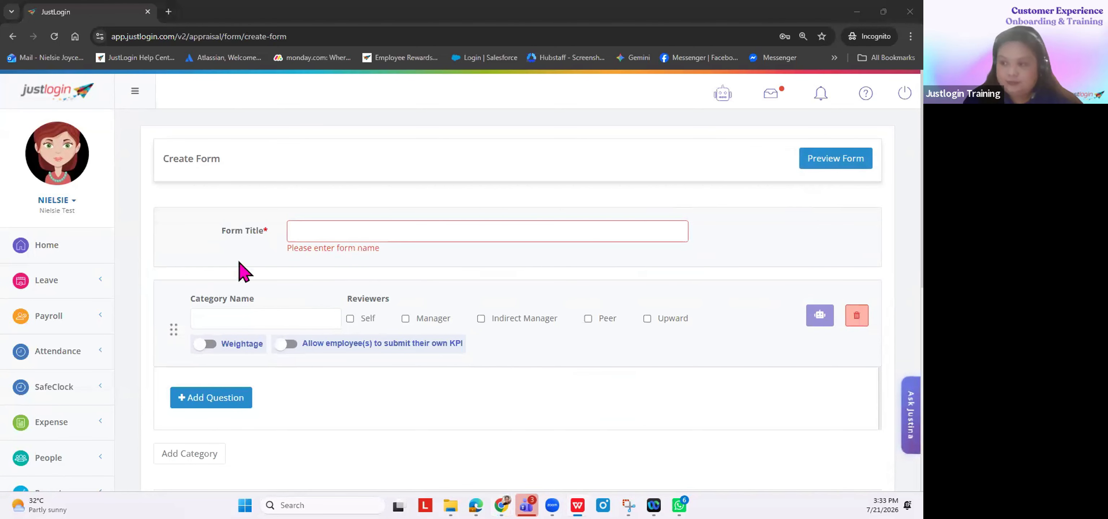
left_click(315, 228)
type("2026")
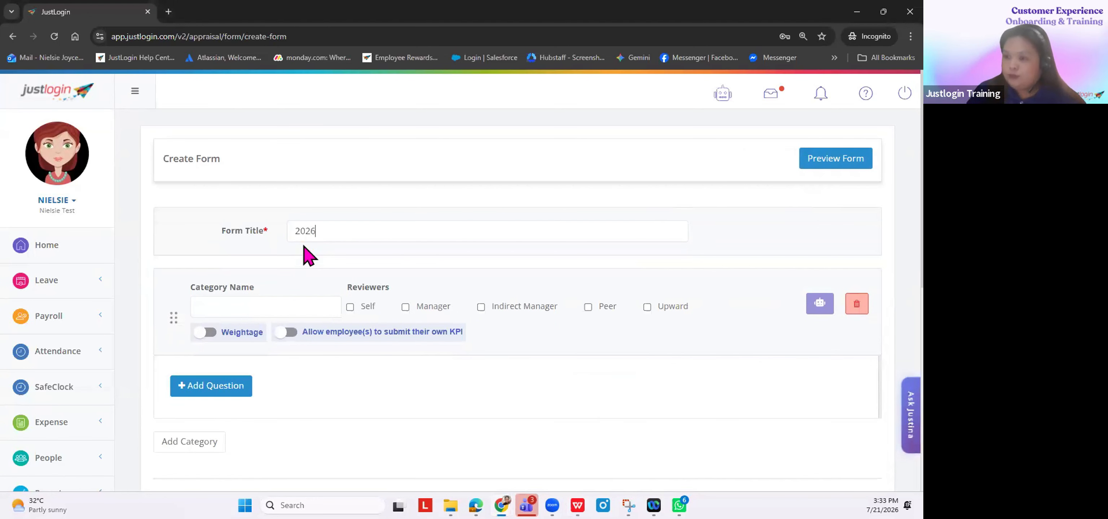
type(" Annual Performance Review Nielsie Test")
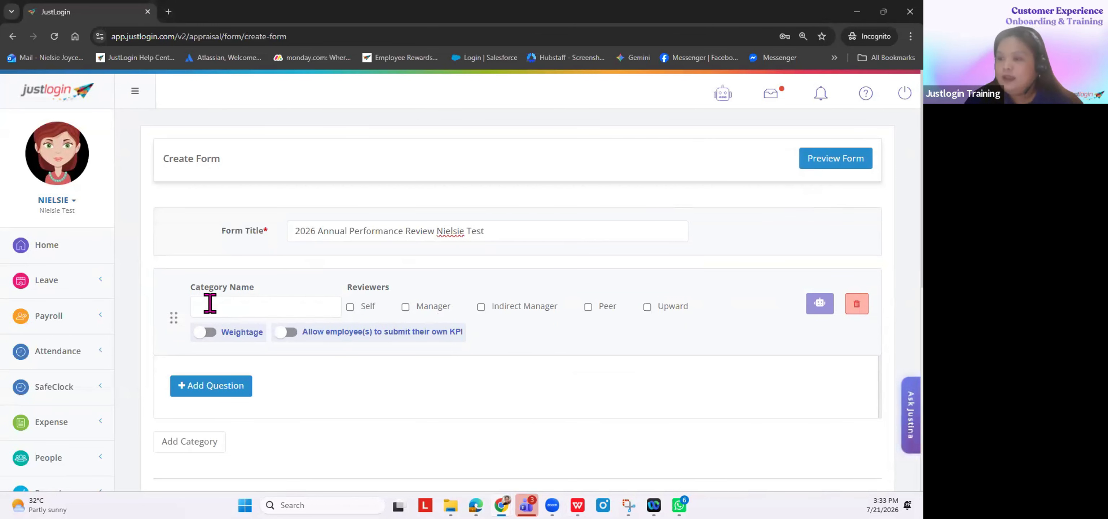
Step: Name the form's first category "Category 1: Job Performance"
scroll(310, 275, "down", 2)
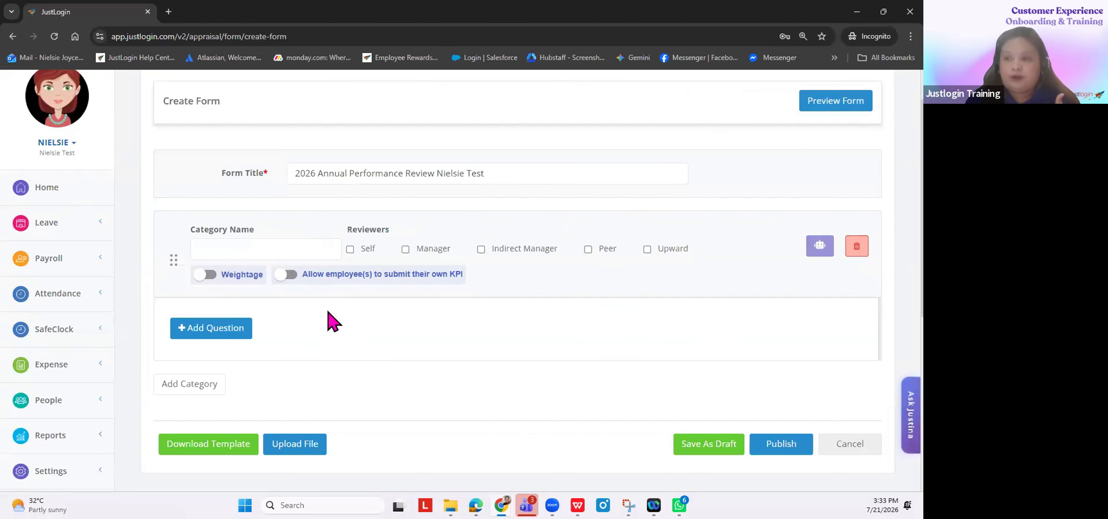
left_click_drag(189, 230, 272, 239)
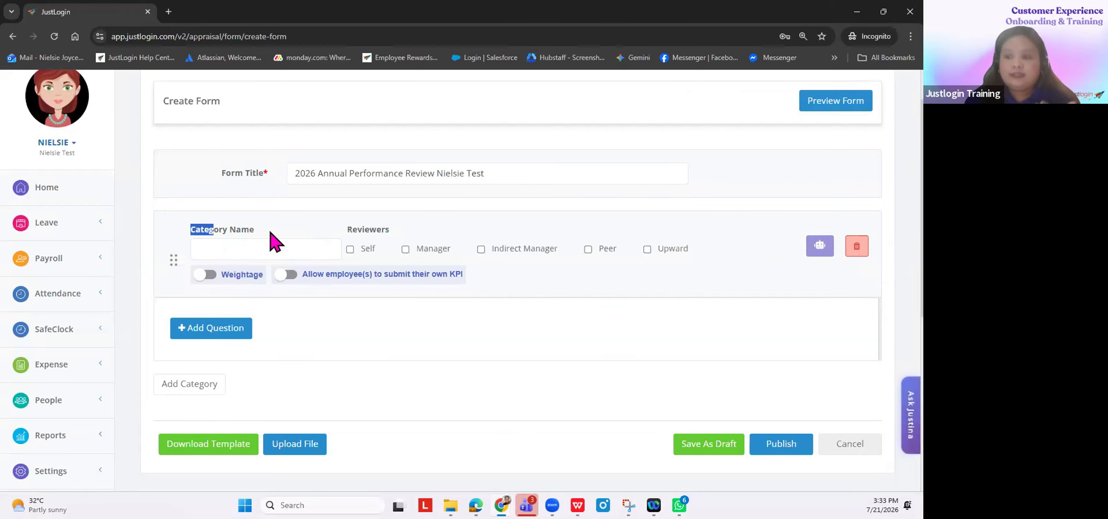
left_click(275, 252)
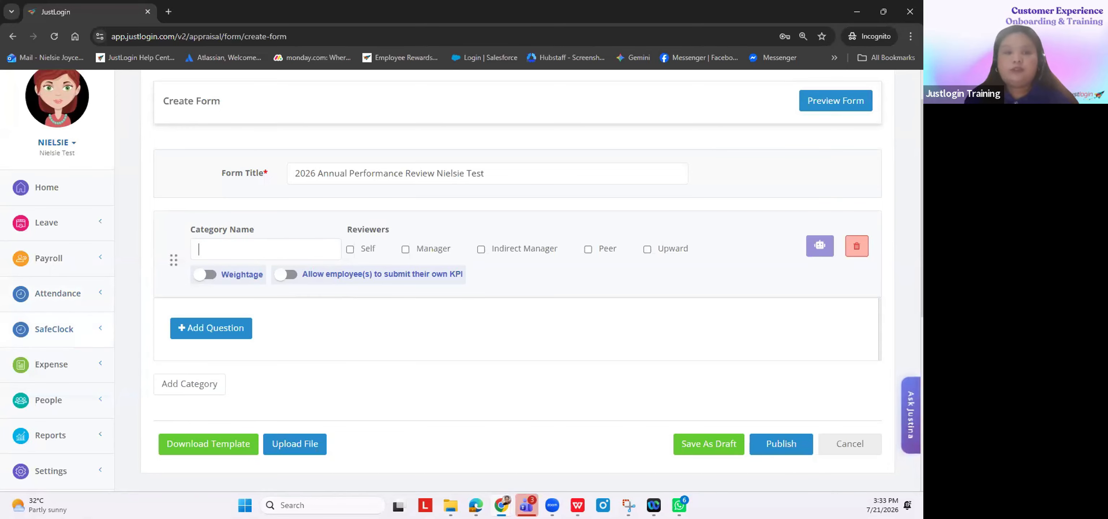
key("alt+Tab")
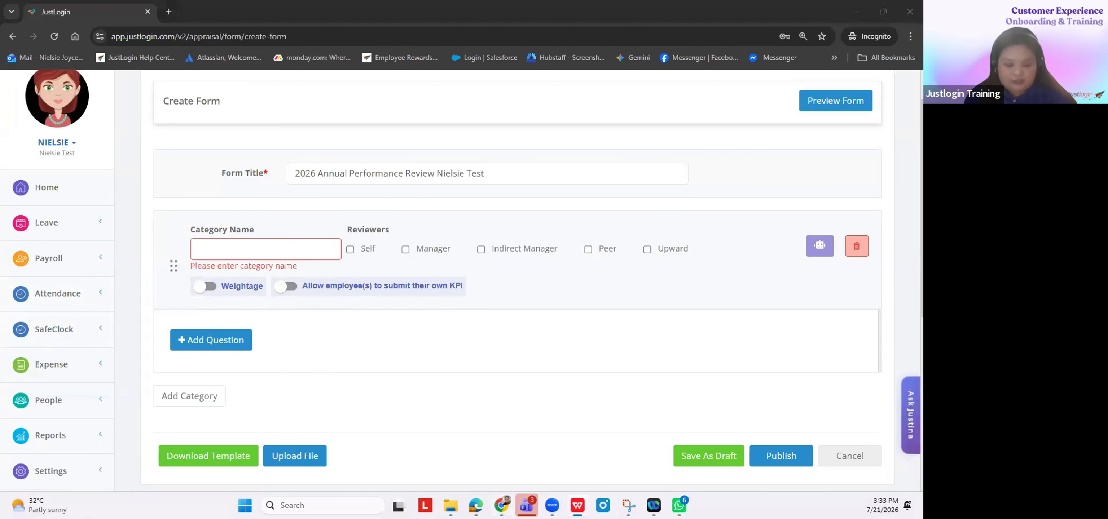
left_click(279, 248)
type("Category 1: Job Performance")
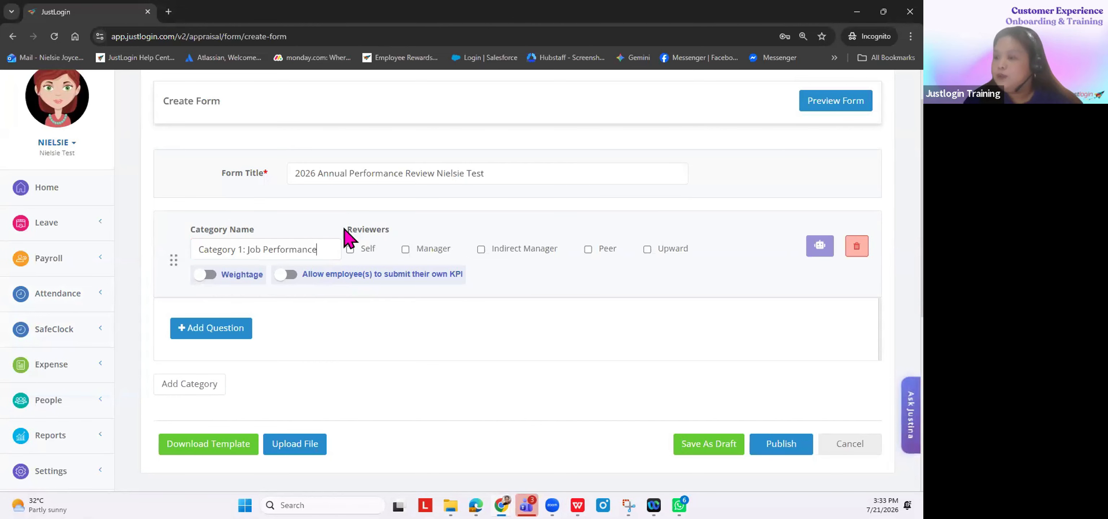
Step: Set the Job Performance category's reviewers to Self, Manager and Peer, leaving Indirect Manager and Upward unselected
double_click(411, 230)
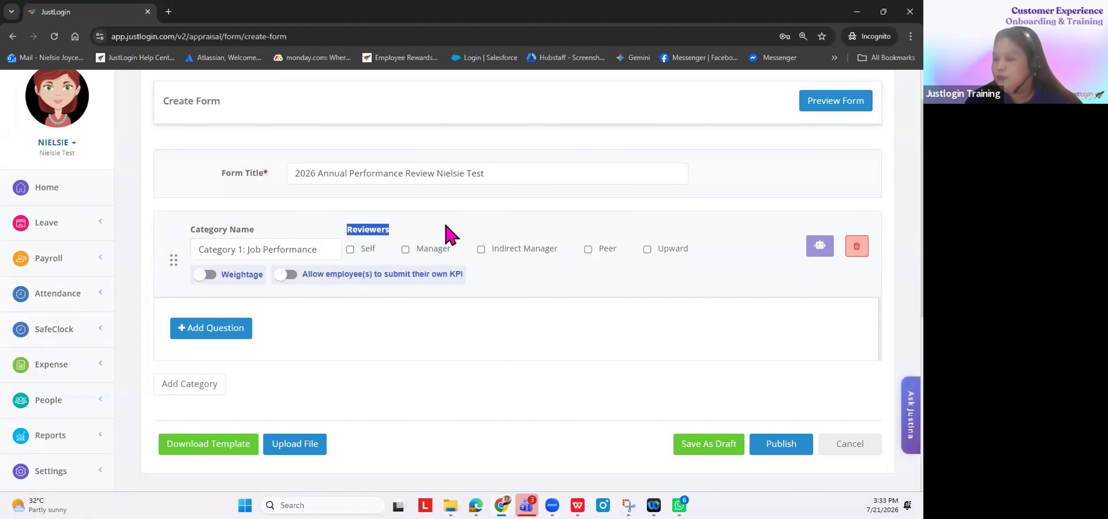
left_click(418, 224)
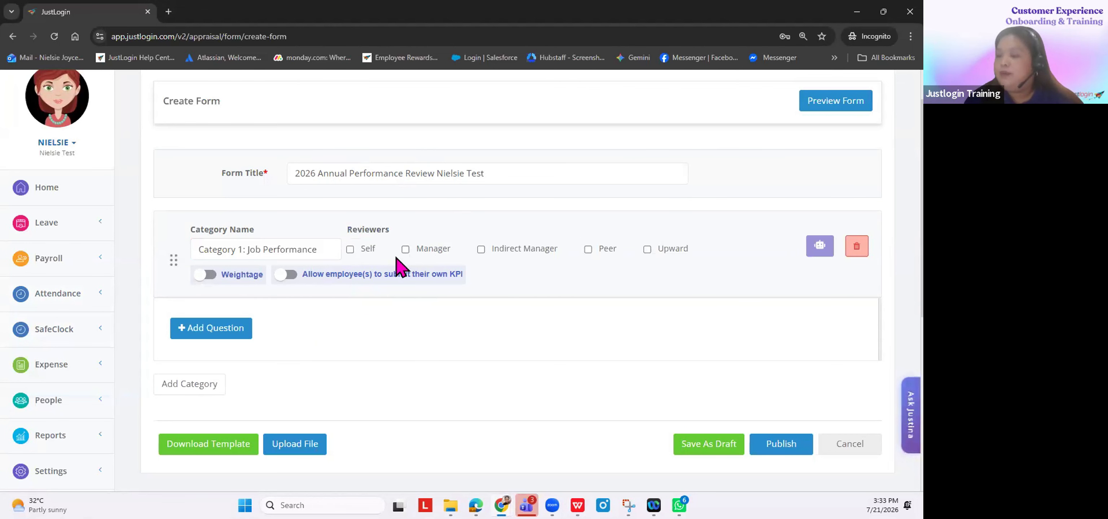
left_click(350, 250)
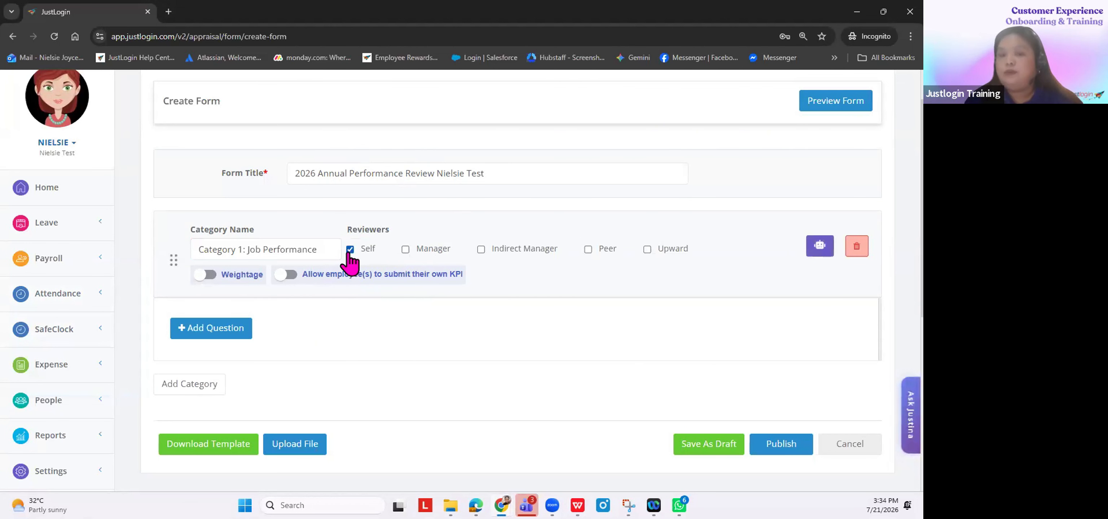
left_click(407, 252)
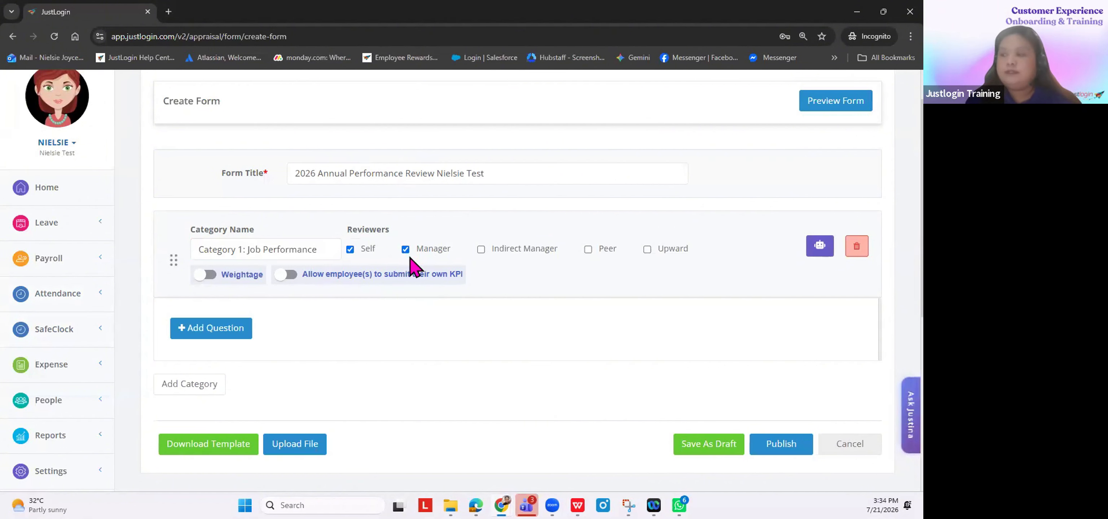
left_click(588, 250)
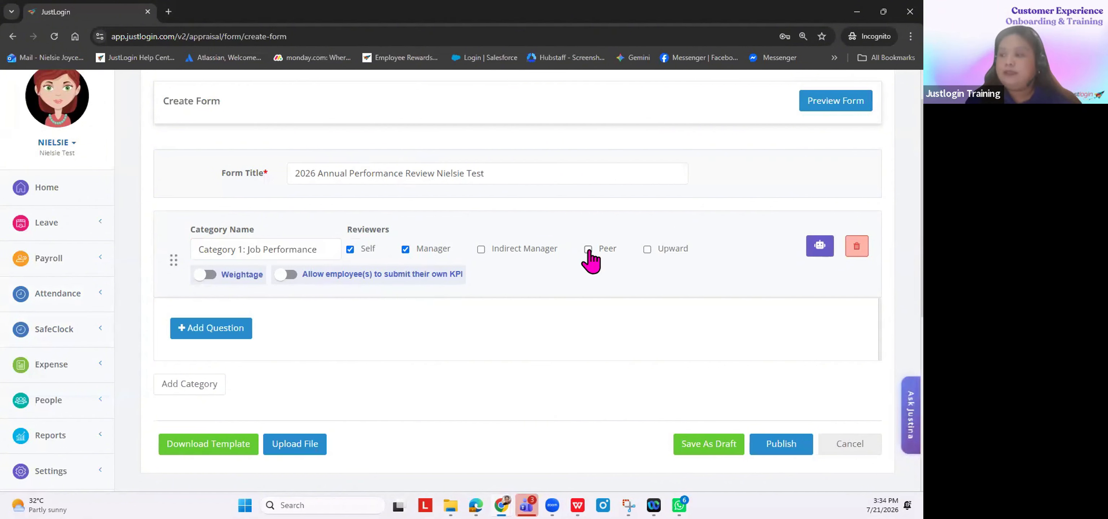
left_click(647, 250)
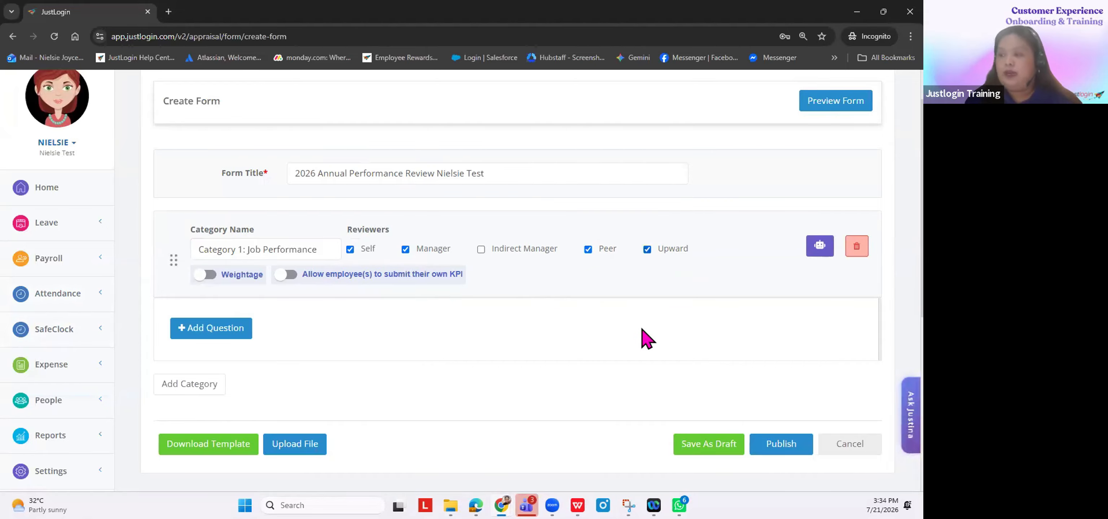
left_click(647, 250)
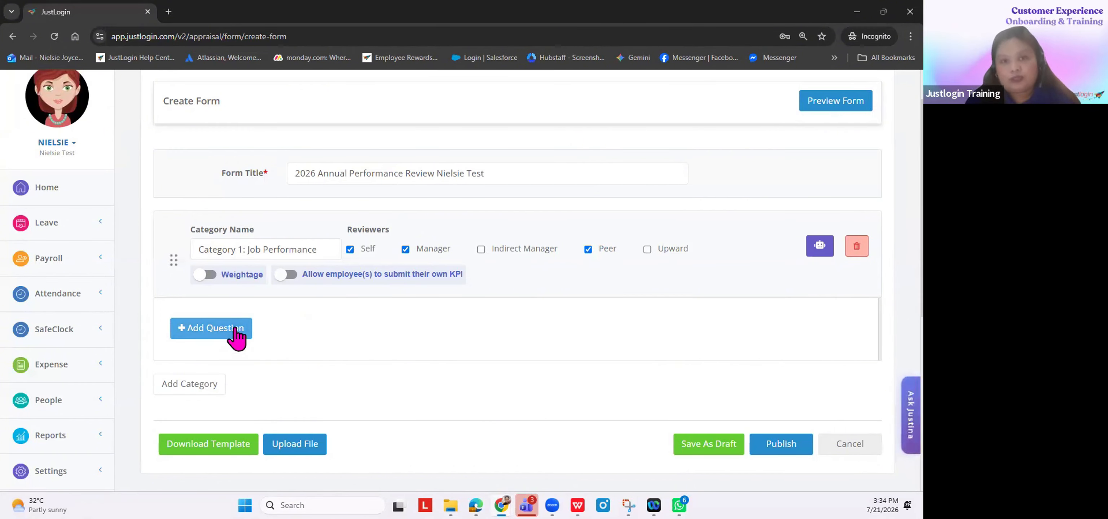
left_click(201, 335)
left_click(725, 448)
scroll(317, 353, "down", 4)
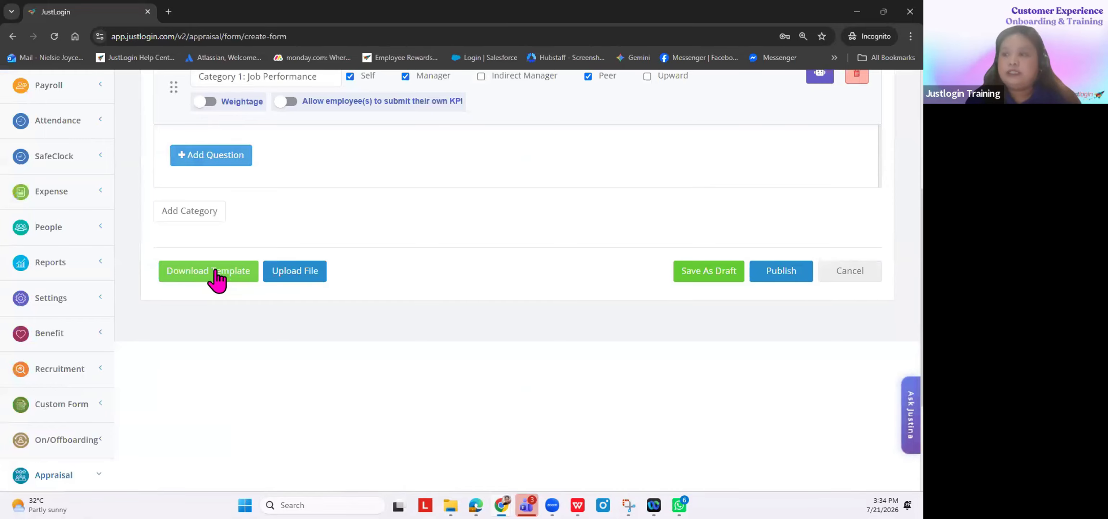
scroll(217, 279, "up", 4)
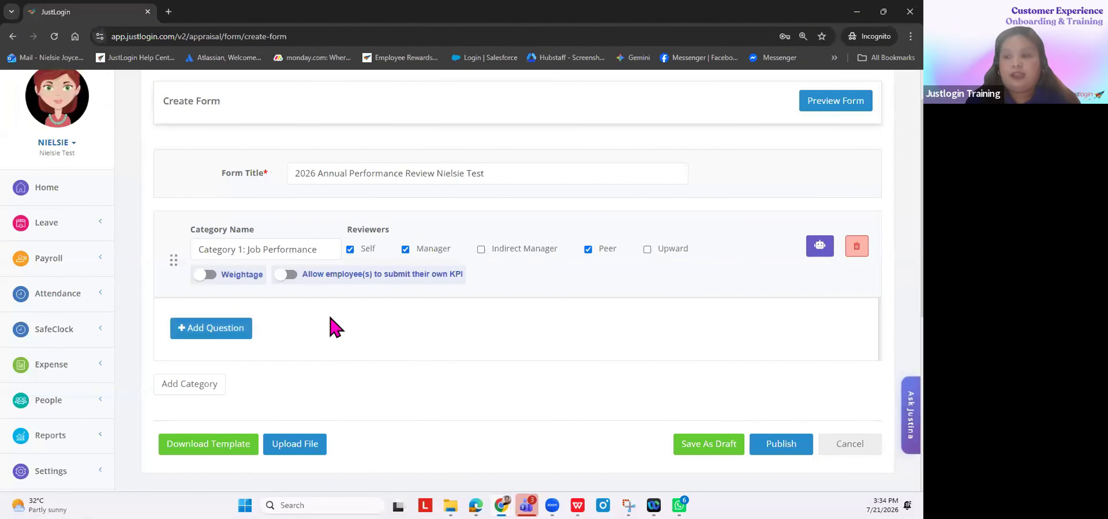
Step: Start a question in the Job Performance category titled "Consistently completes assigned tasks on time and delivers quality work.", without a leading number
left_click(219, 329)
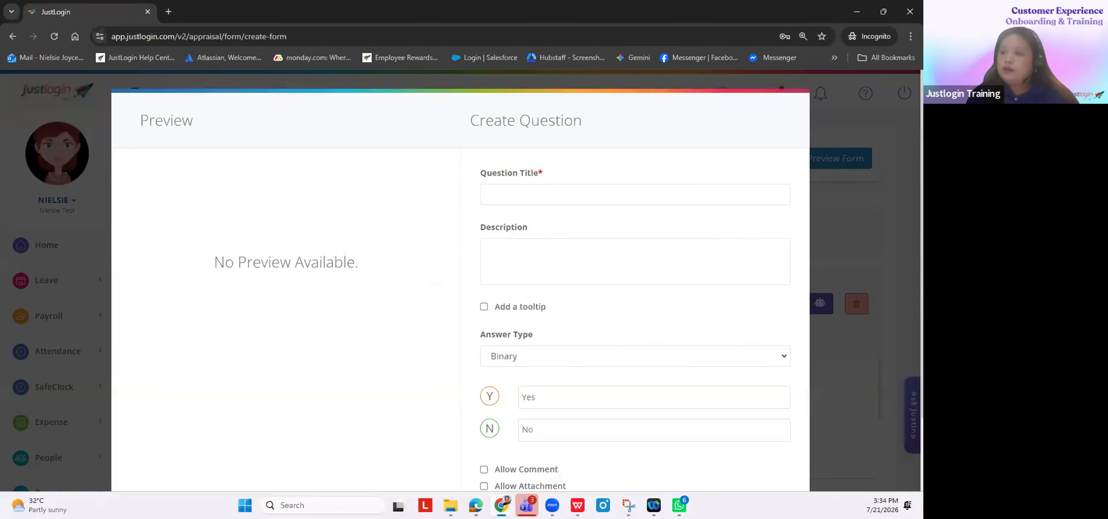
key("alt+Tab")
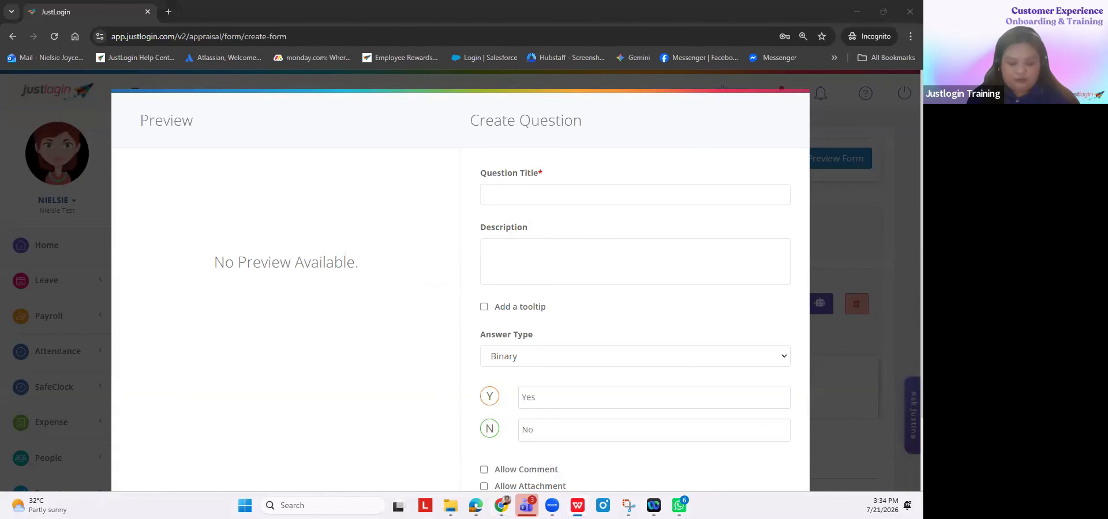
left_click(552, 193)
type("Consistently completes assigned tasks on time and delivers quality work.")
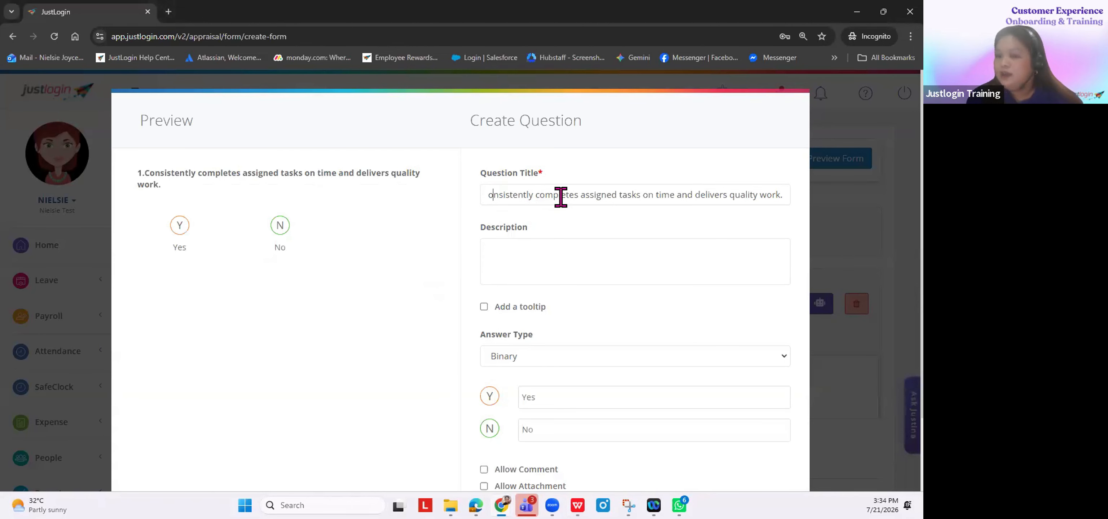
key("Home")
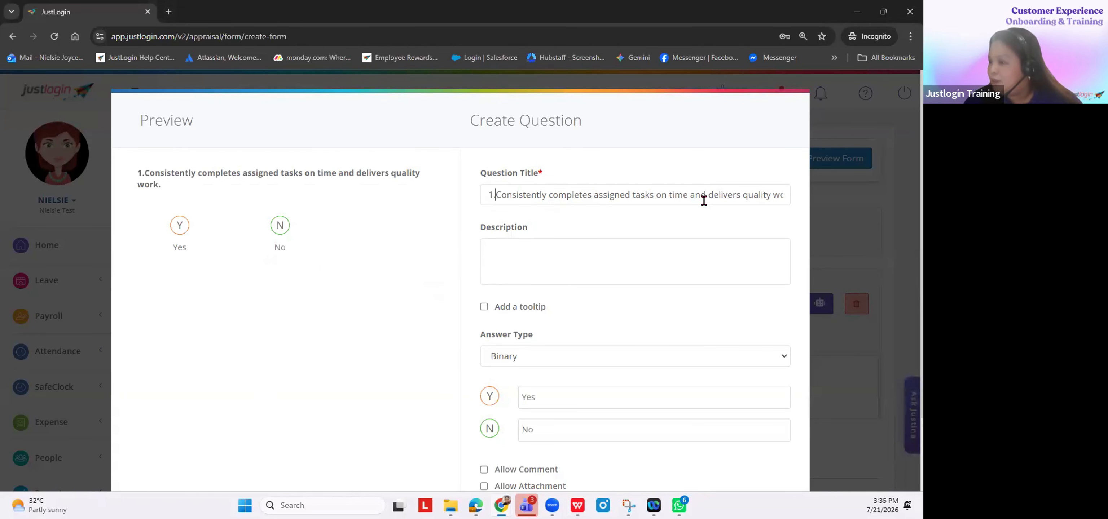
left_click(498, 195)
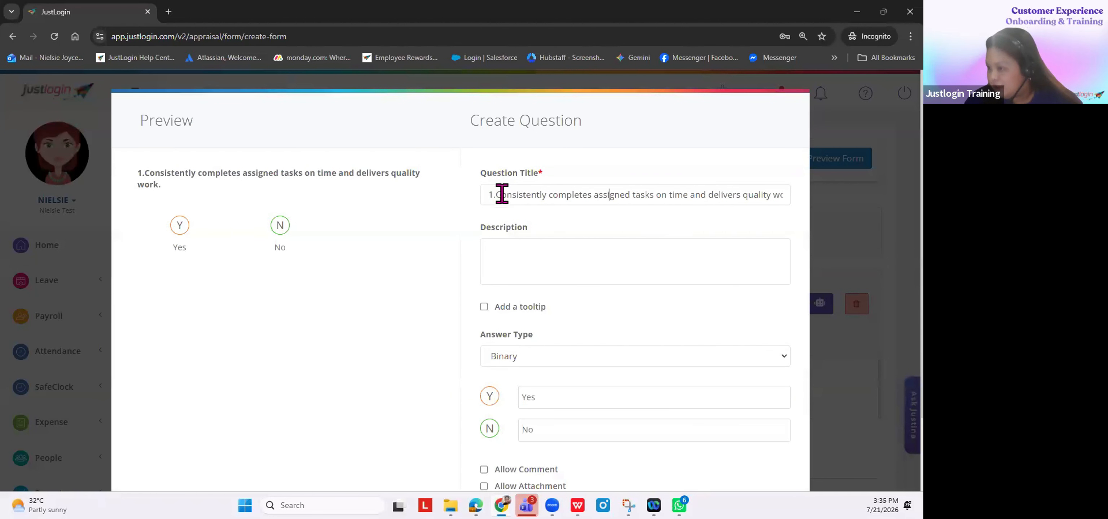
key("BackSpace")
key("BackSpace")
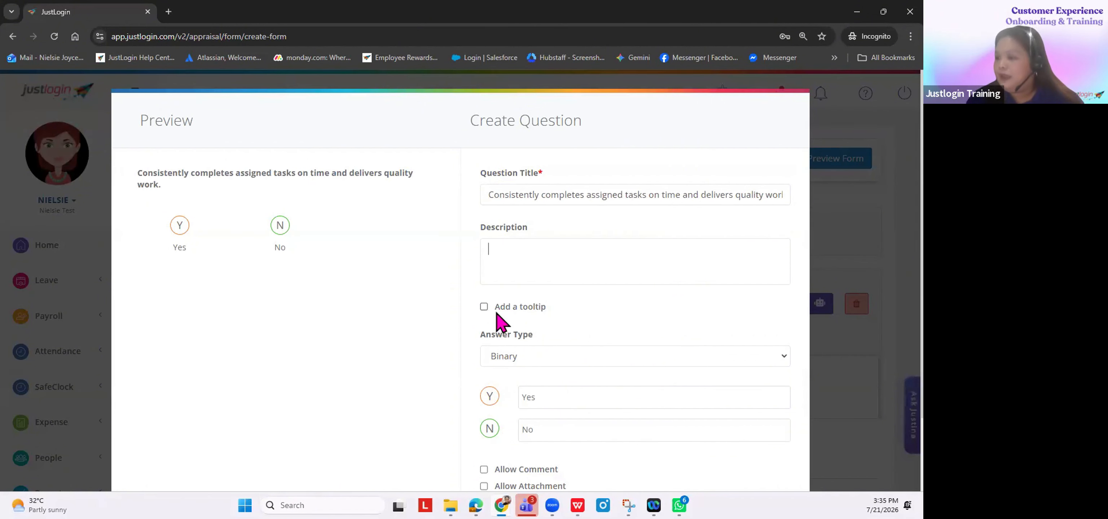
left_click(484, 307)
scroll(559, 280, "down", 1)
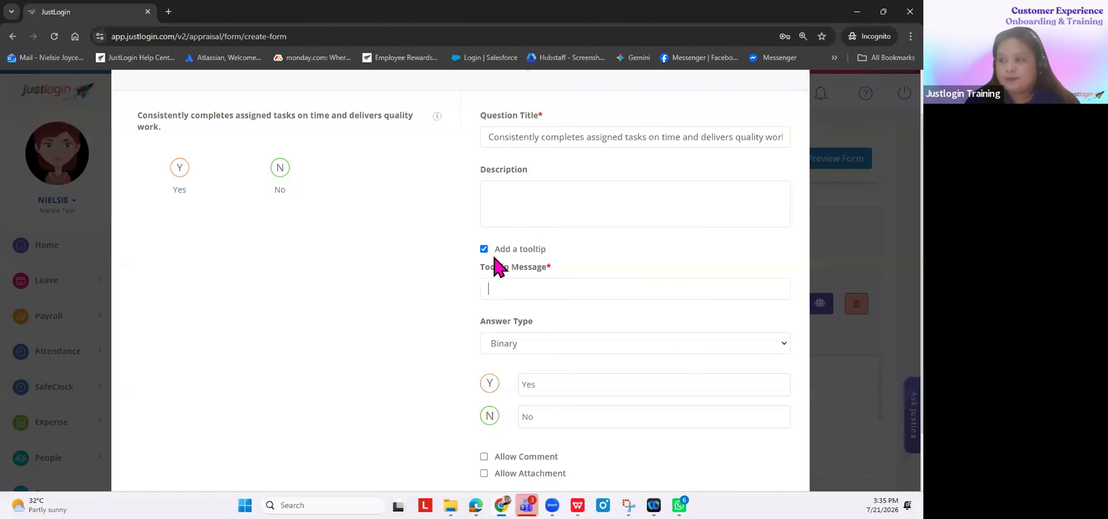
left_click(484, 249)
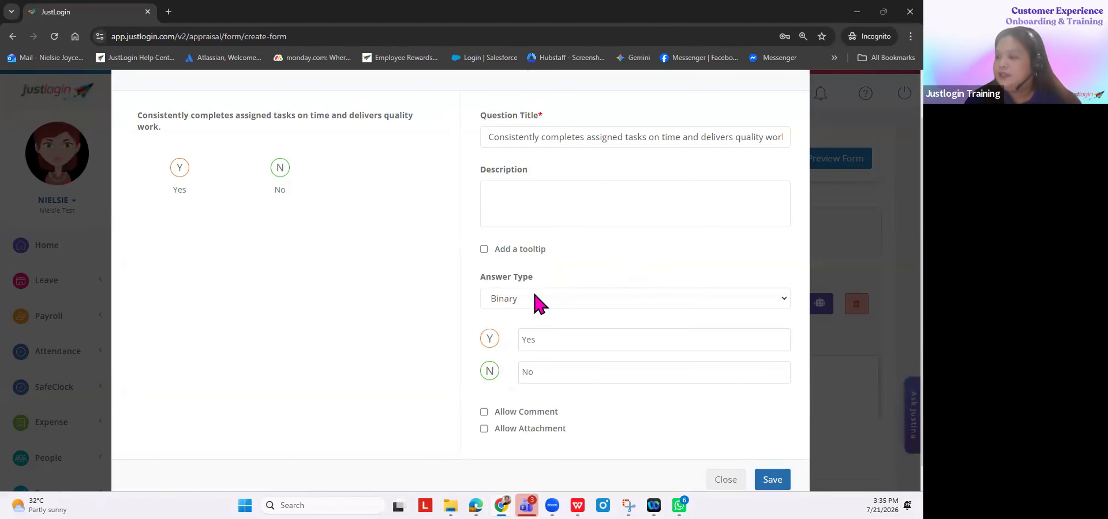
Step: Set the new question's answer type to Free Text
left_click(535, 297)
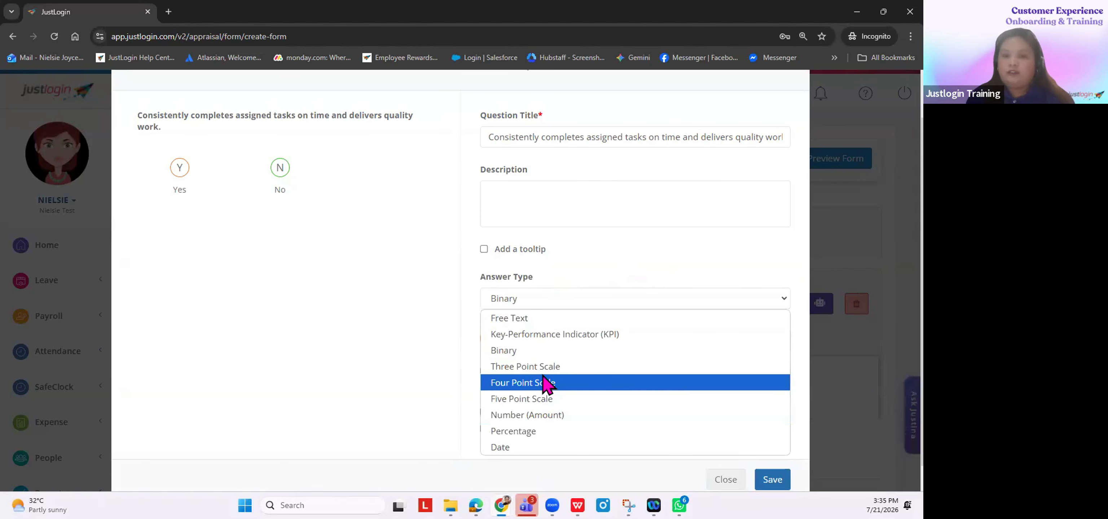
left_click(532, 320)
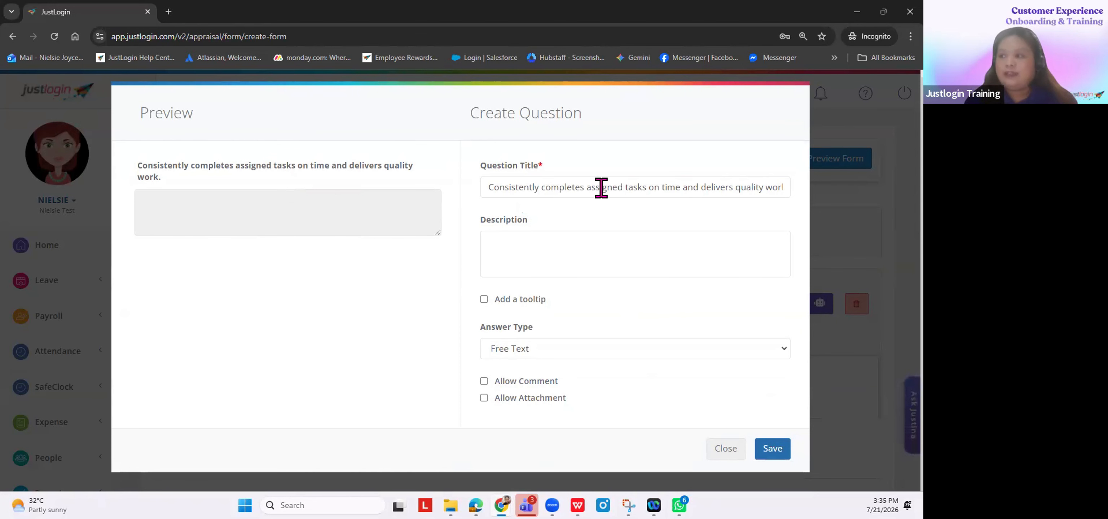
Step: Switch the question's answer type to Key-Performance Indicator (KPI) and review its performance direction and target fields
left_click(535, 348)
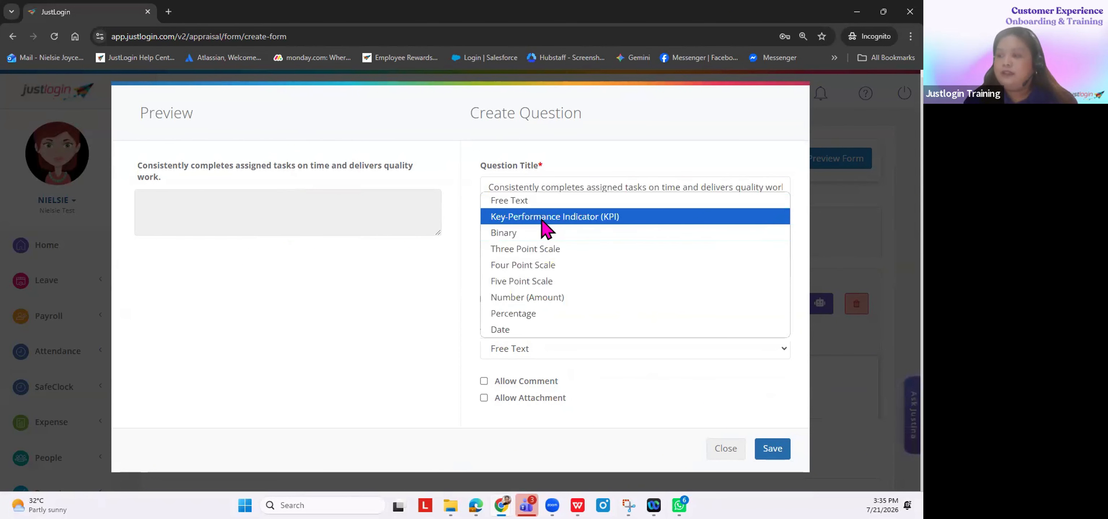
left_click(542, 219)
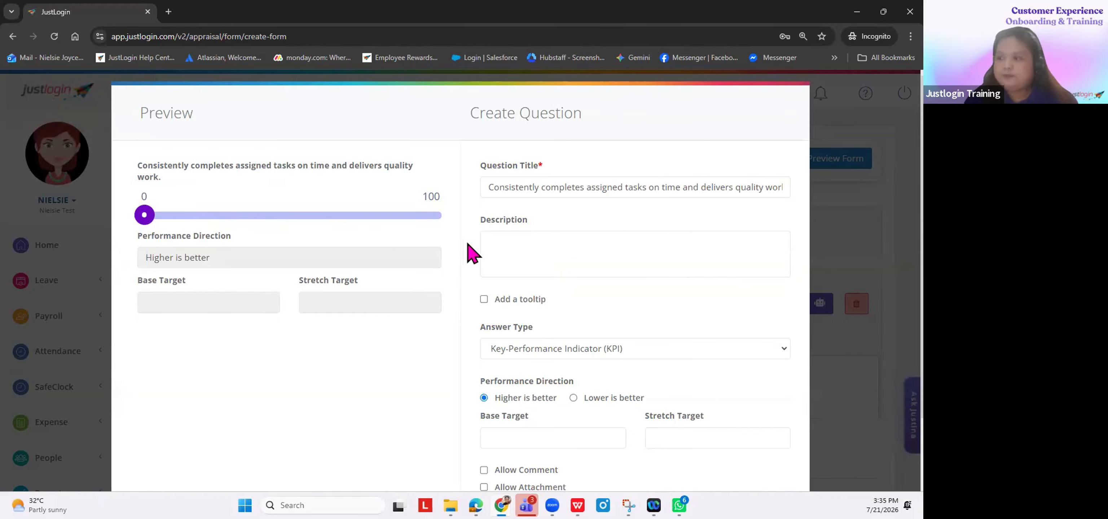
scroll(576, 352, "down", 2)
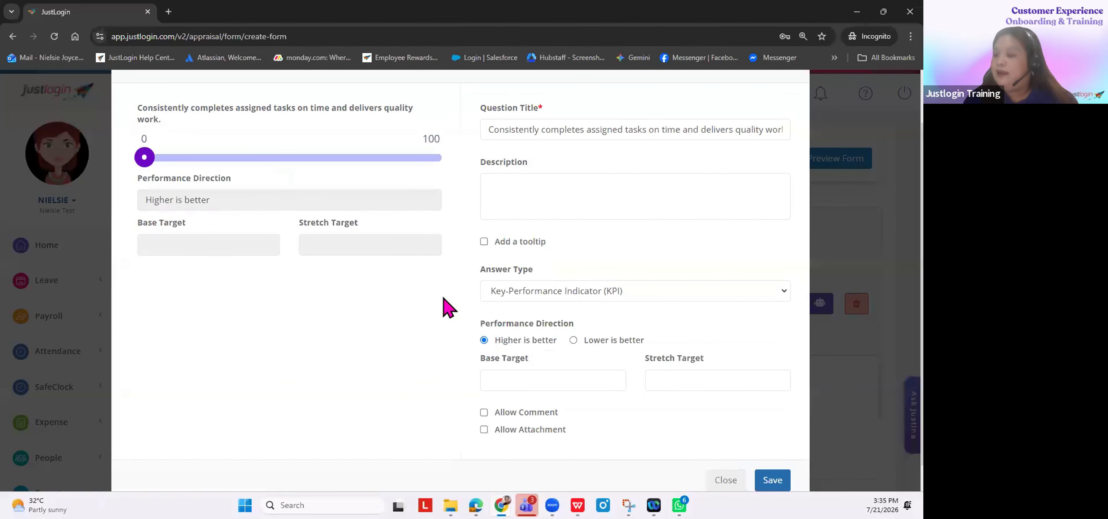
scroll(641, 301, "down", 1)
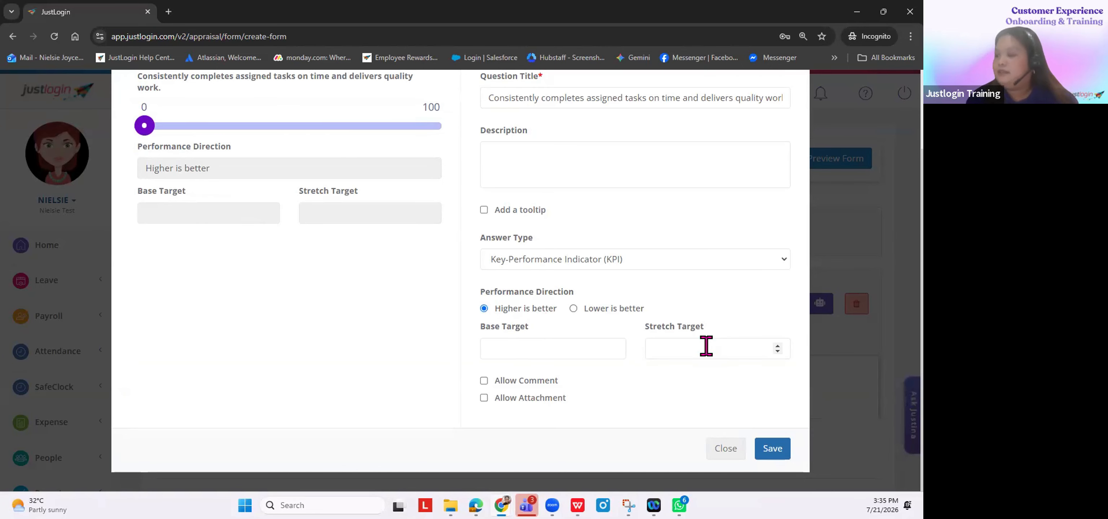
Step: Try the Binary answer type for the question and relabel its Yes option as "Agree"
left_click(561, 259)
left_click(523, 309)
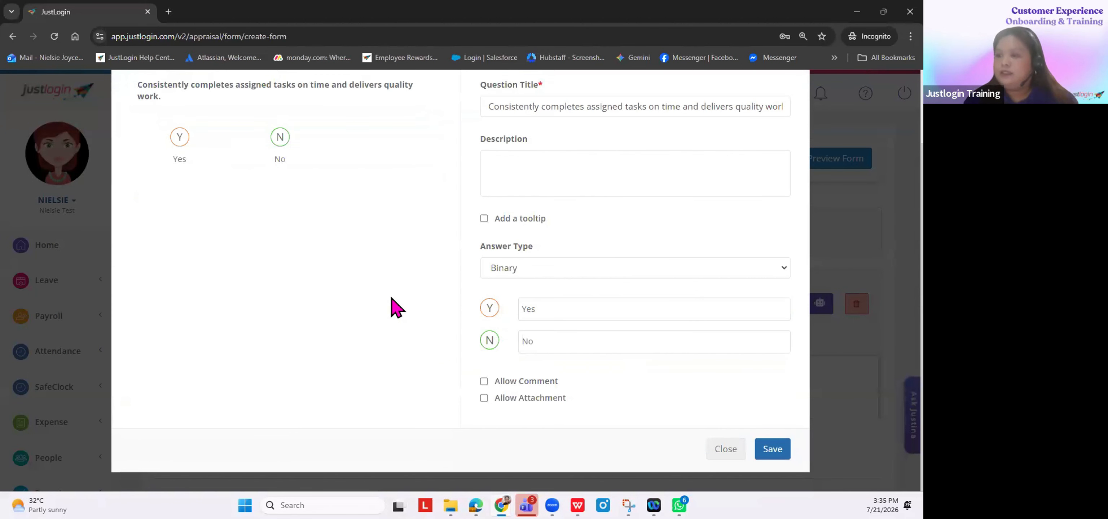
scroll(397, 307, "up", 2)
scroll(396, 307, "down", 2)
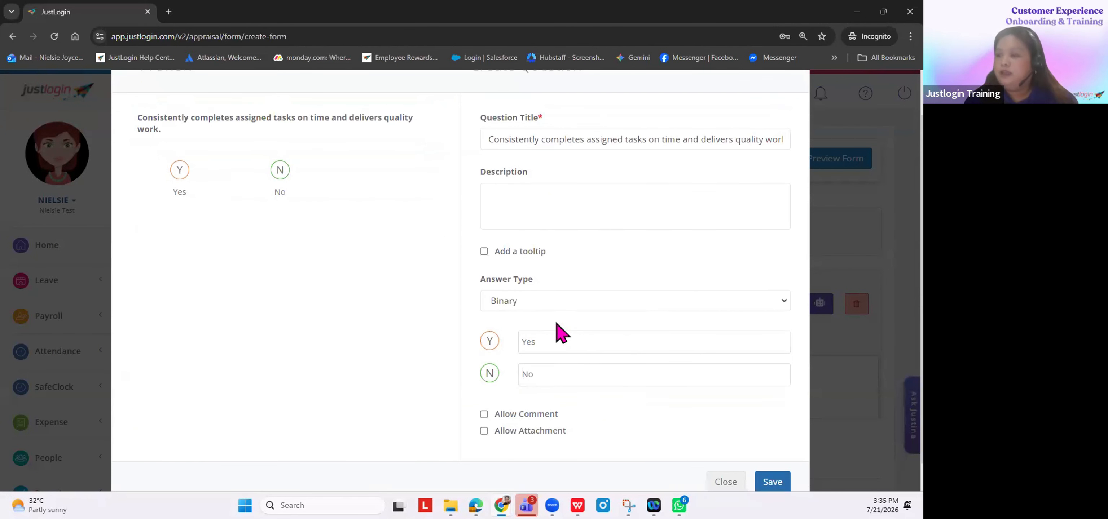
double_click(531, 308)
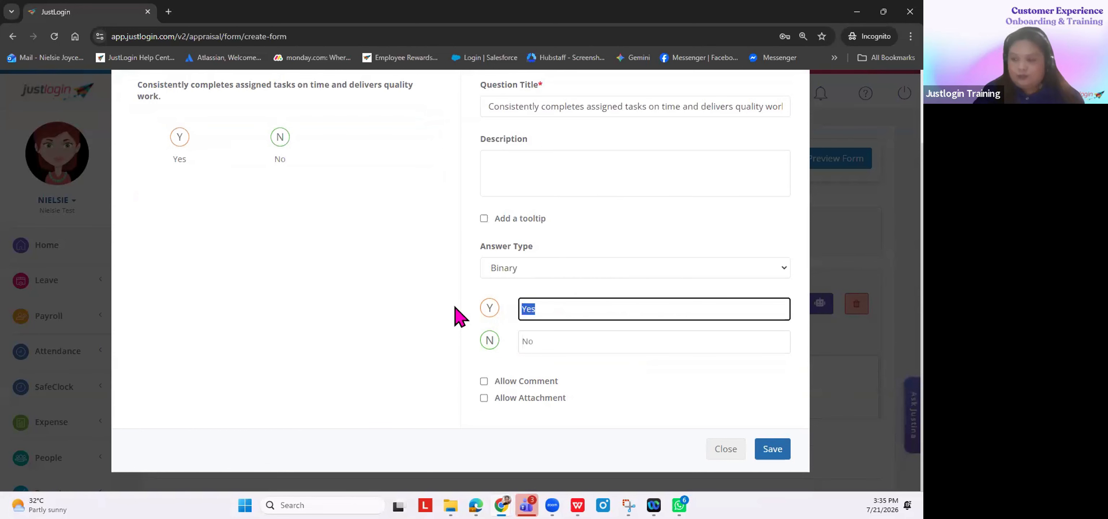
type("Ahg")
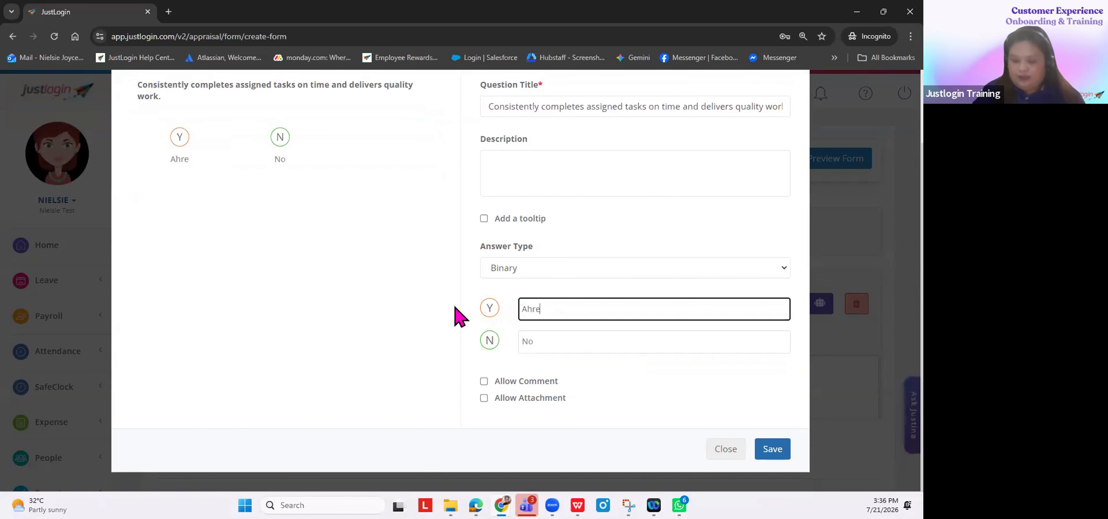
type("ee")
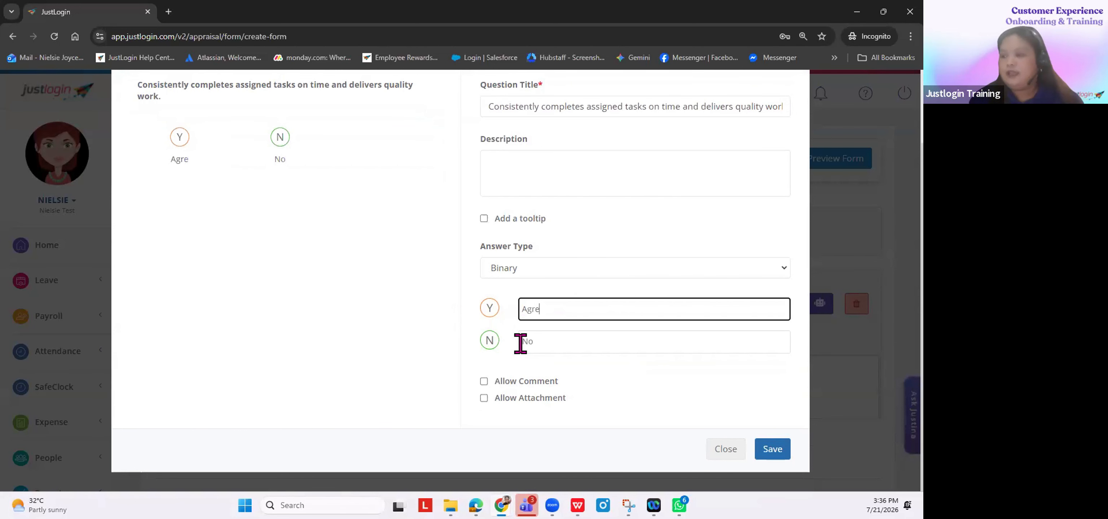
double_click(526, 342)
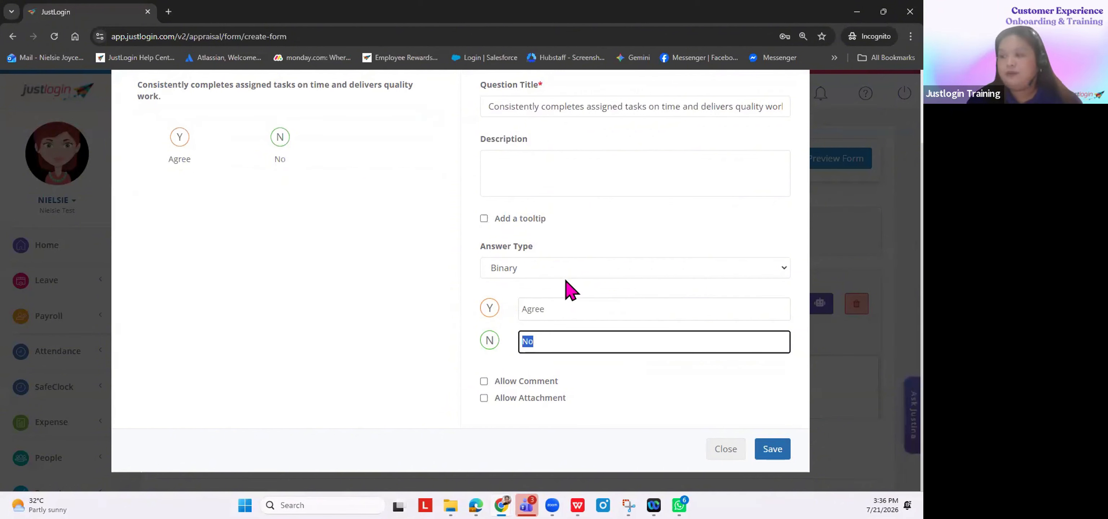
Step: Try the Three Point Scale and Four Point Scale answer types to compare their rating labels in the preview
left_click(538, 274)
left_click(543, 336)
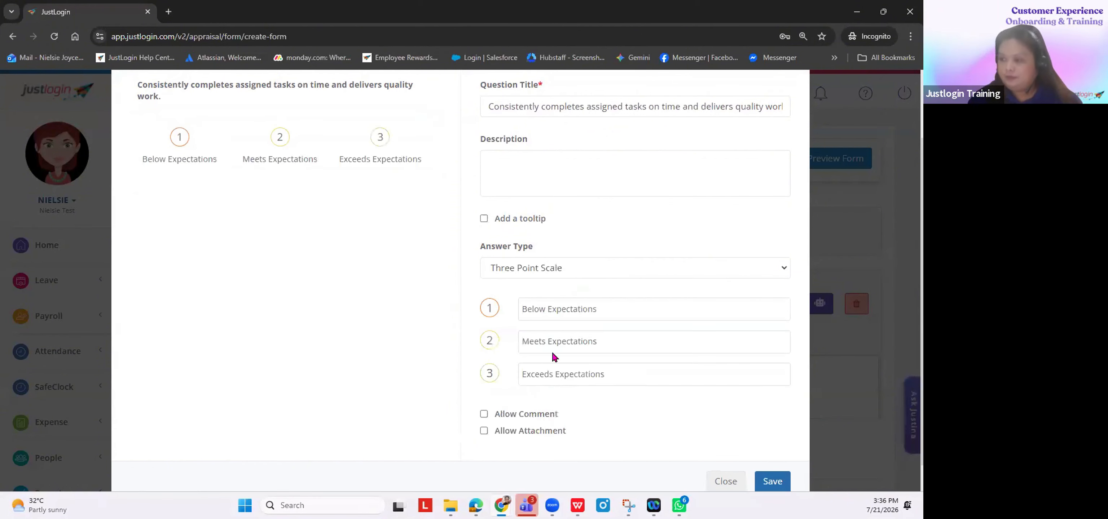
left_click(566, 262)
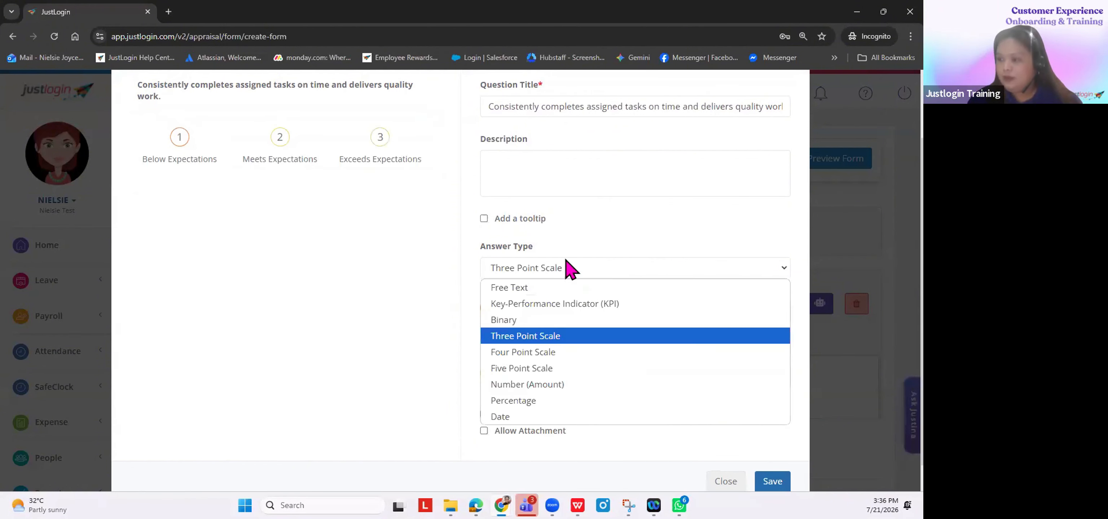
left_click(546, 352)
left_click(566, 270)
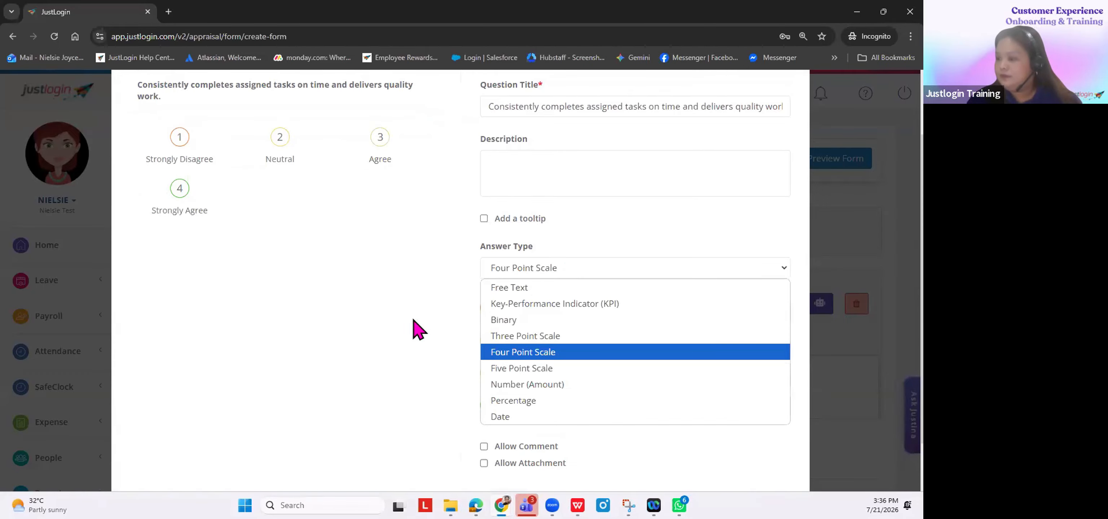
left_click(533, 352)
Step: Try the Five Point Scale answer type and go through its editable rating labels
left_click(559, 274)
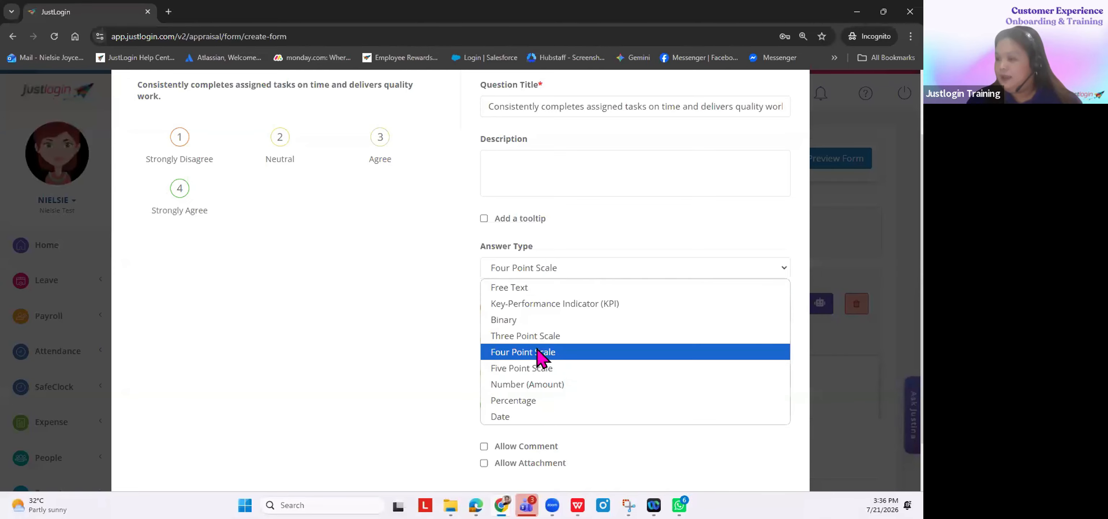
left_click(538, 369)
key("Tab")
key("Tab")
key("Tab")
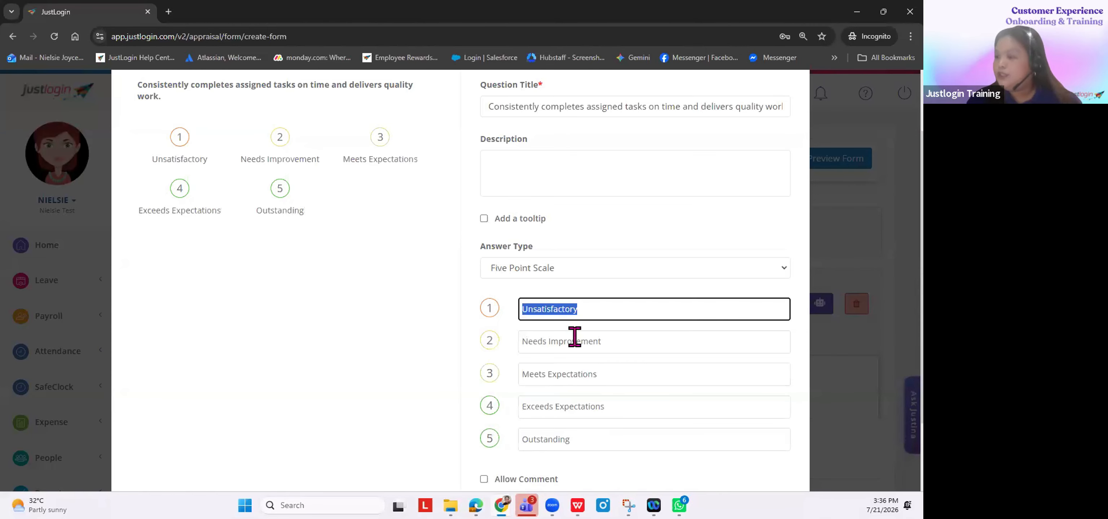
key("Tab")
key("Tab")
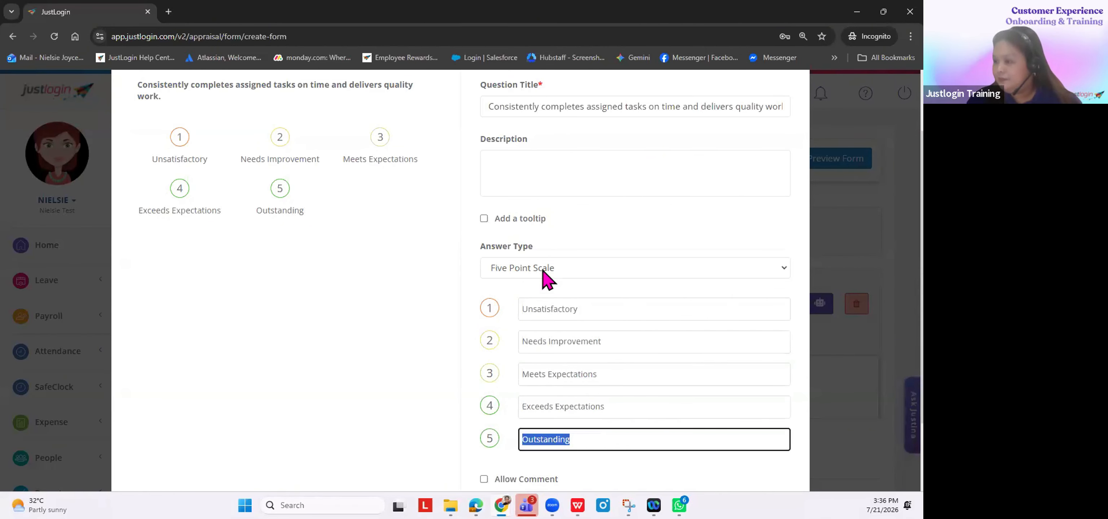
Step: Try the Number (Amount), Percentage and Date answer types to compare their target fields
left_click(544, 272)
left_click(556, 386)
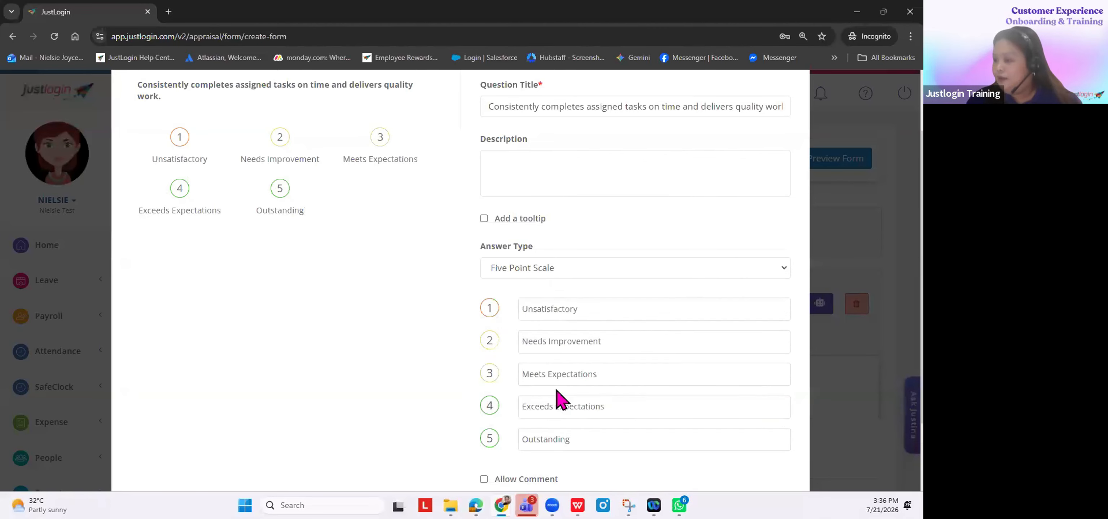
left_click(537, 272)
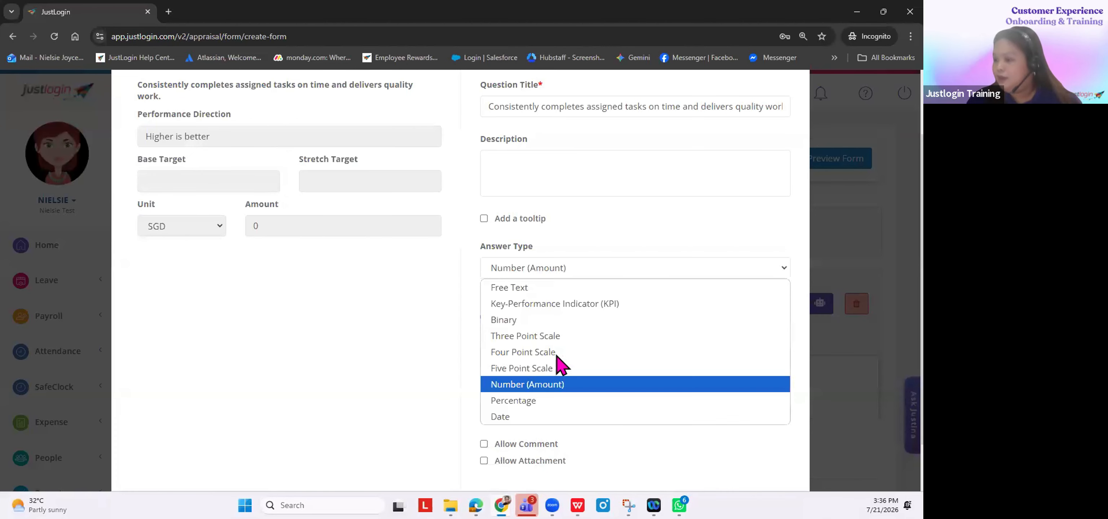
left_click(533, 400)
left_click(540, 273)
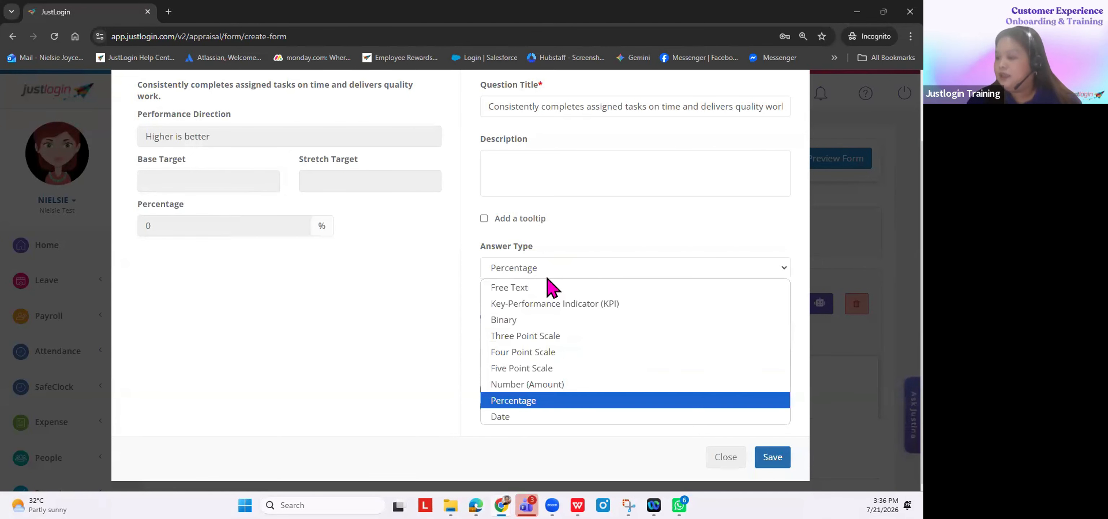
left_click(520, 422)
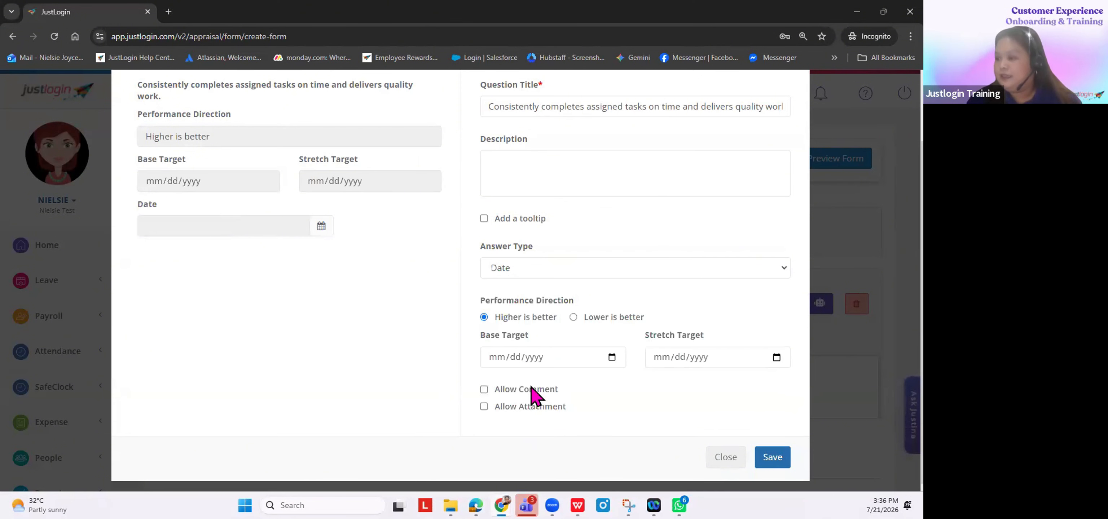
Step: Set the task-completion question's answer type to Key-Performance Indicator (KPI), keeping Higher is better
left_click(552, 275)
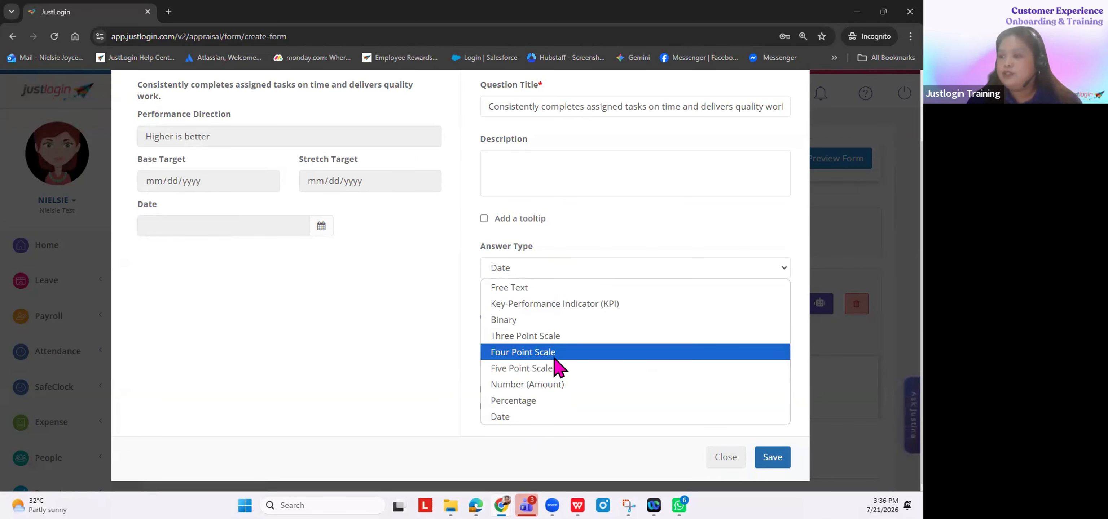
left_click(522, 304)
scroll(387, 340, "up", 2)
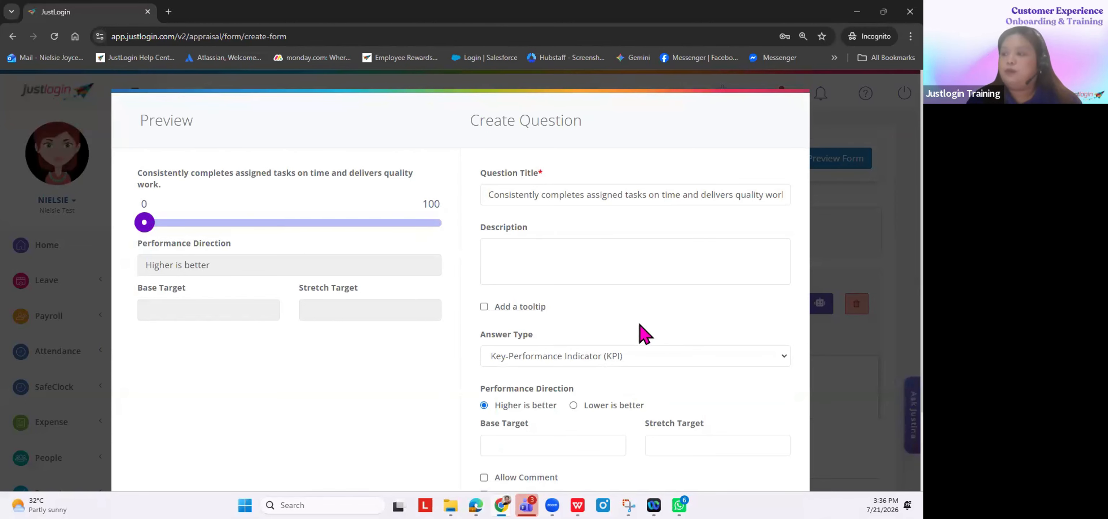
scroll(645, 344, "down", 2)
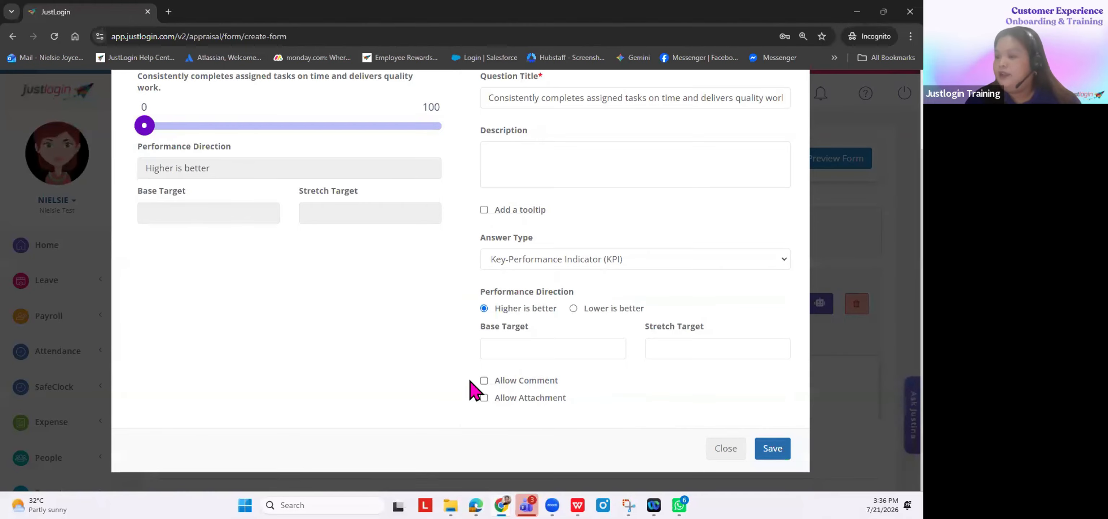
Step: Allow comments and attachments on the question and save it to the Job Performance category
left_click(483, 381)
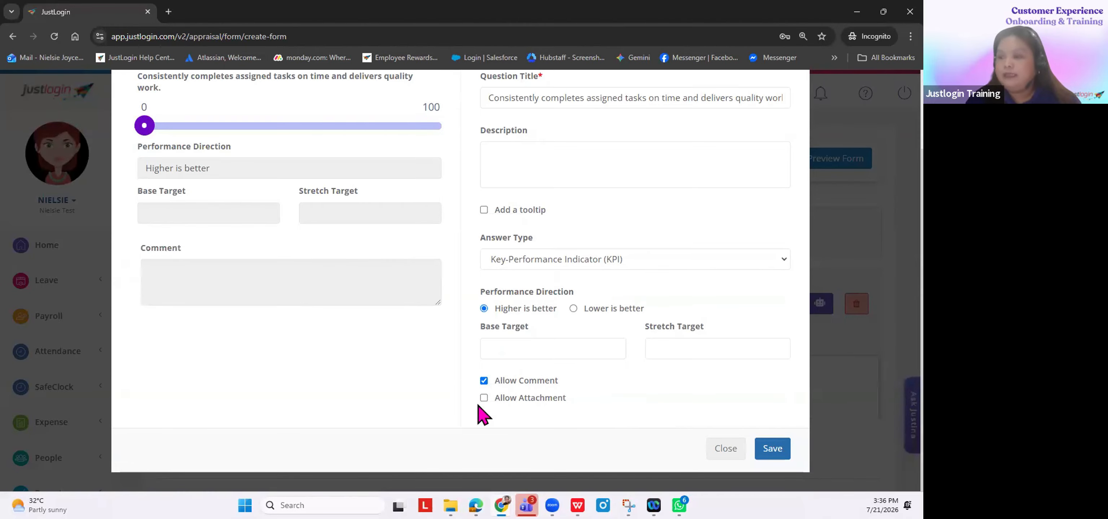
left_click(484, 398)
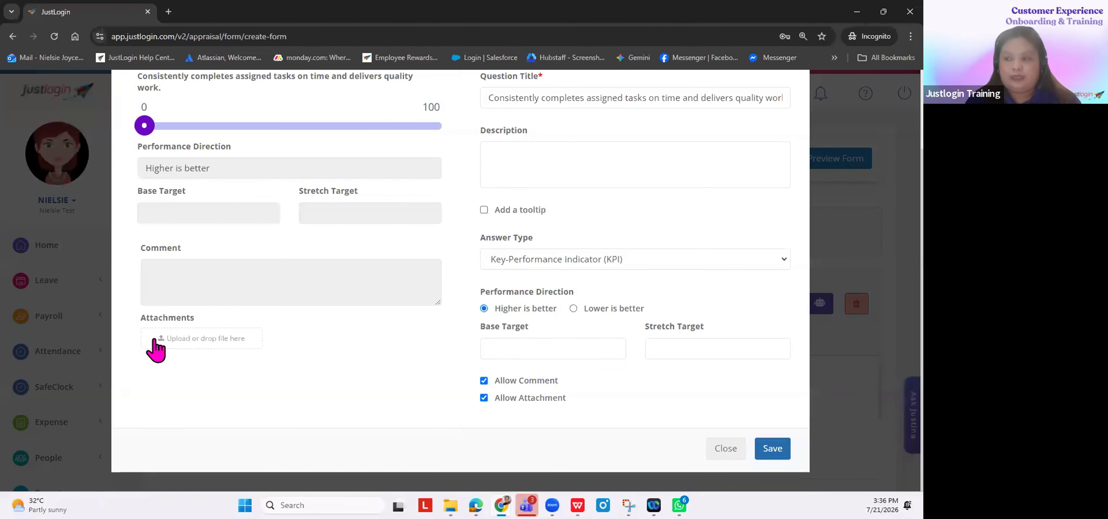
left_click(773, 448)
Step: Start another Job Performance question titled "Demonstrates the knowledge and skills required to perform the role effectively.", without a leading number
scroll(386, 300, "down", 1)
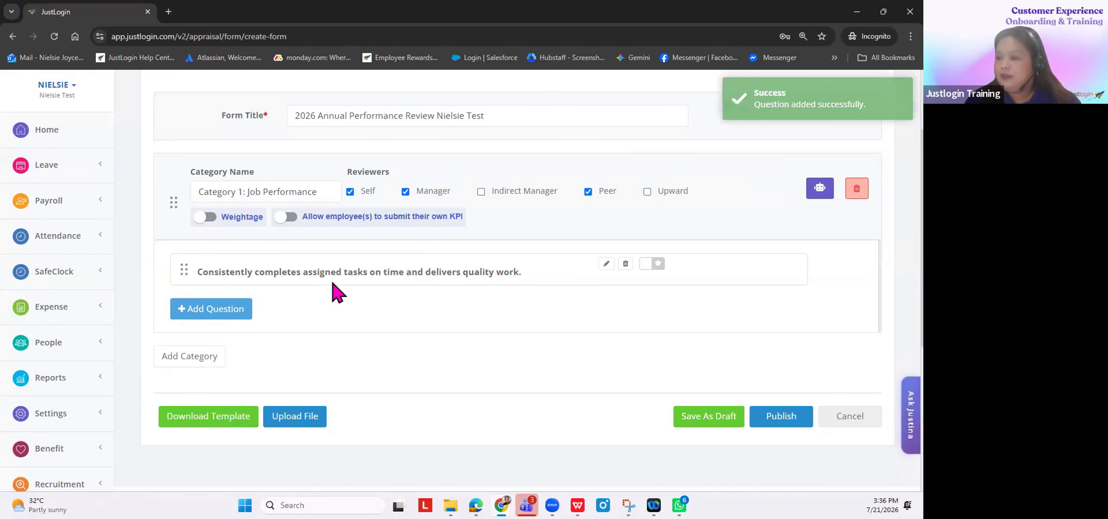
left_click(204, 310)
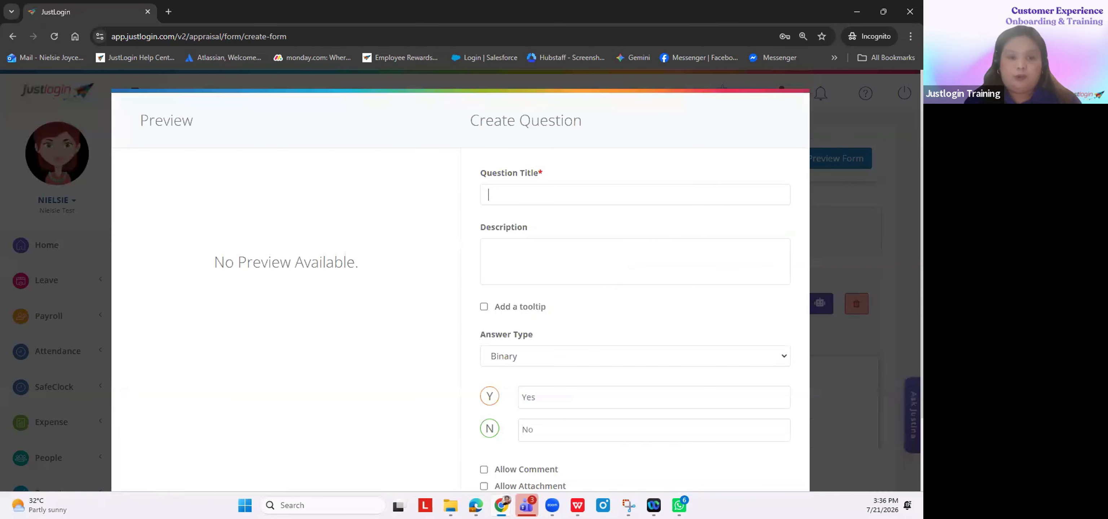
key("alt+Tab")
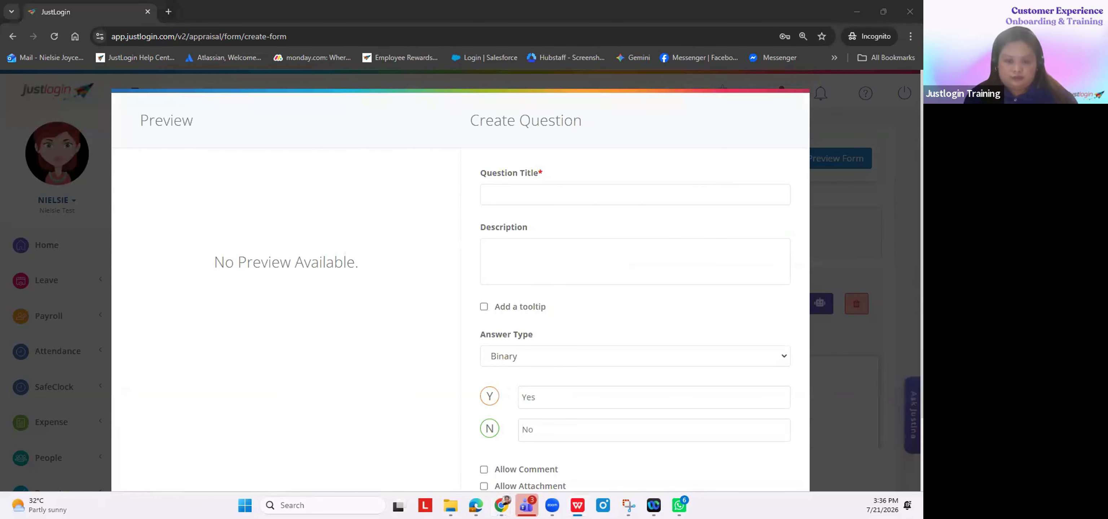
left_click(529, 193)
type("Demonstrates the knowledge and skills required to perform the role effectively.")
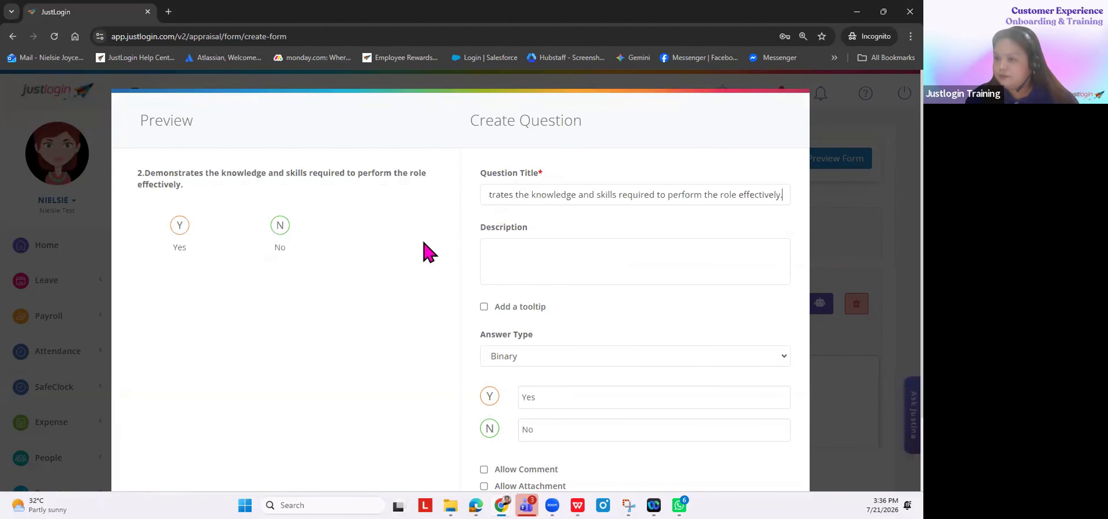
left_click(489, 199)
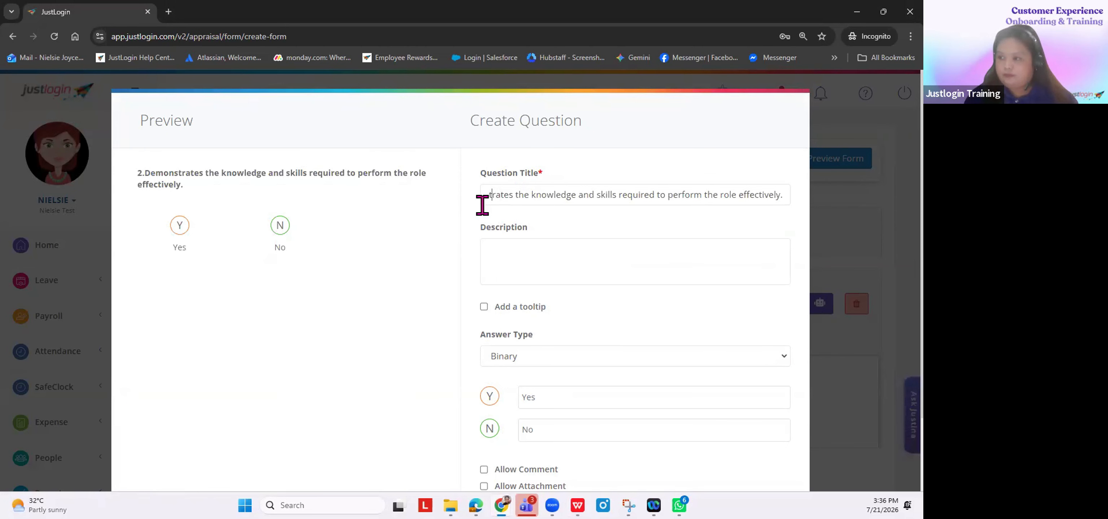
key("Home")
key("Delete")
key("Delete")
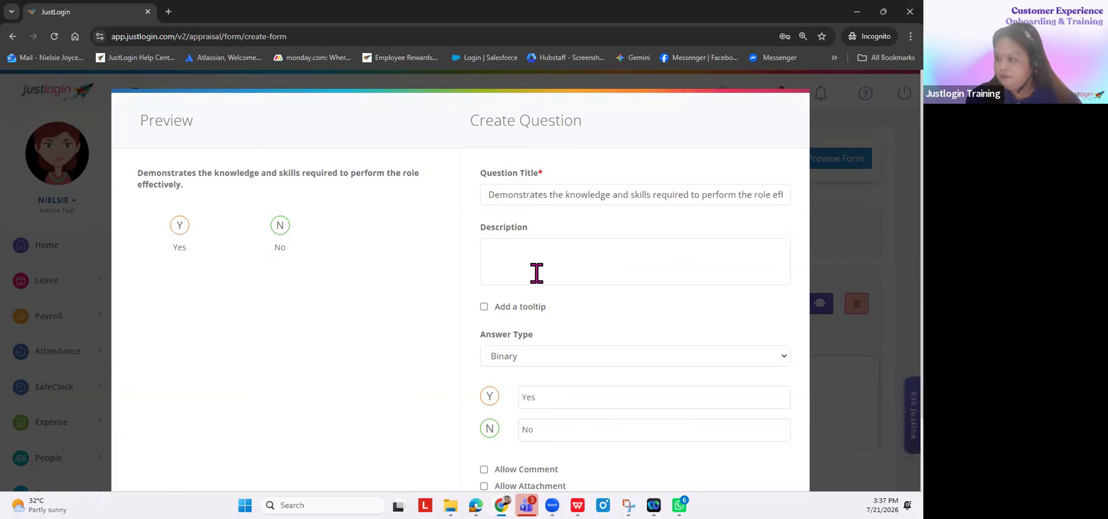
Step: Set the knowledge and skills question's answer type to Key-Performance Indicator (KPI) and save the question
scroll(511, 264, "down", 2)
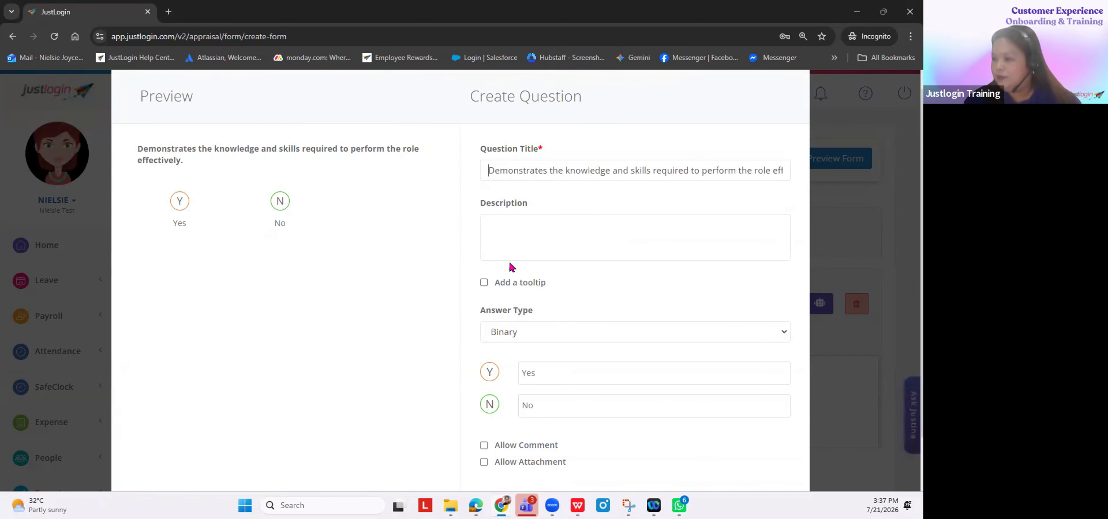
left_click(521, 267)
left_click(544, 303)
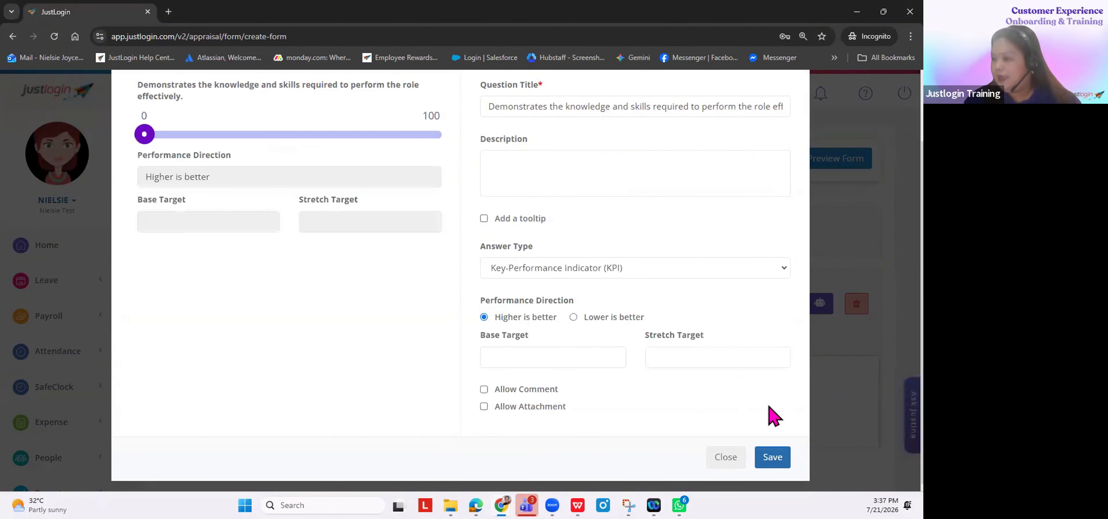
left_click(773, 459)
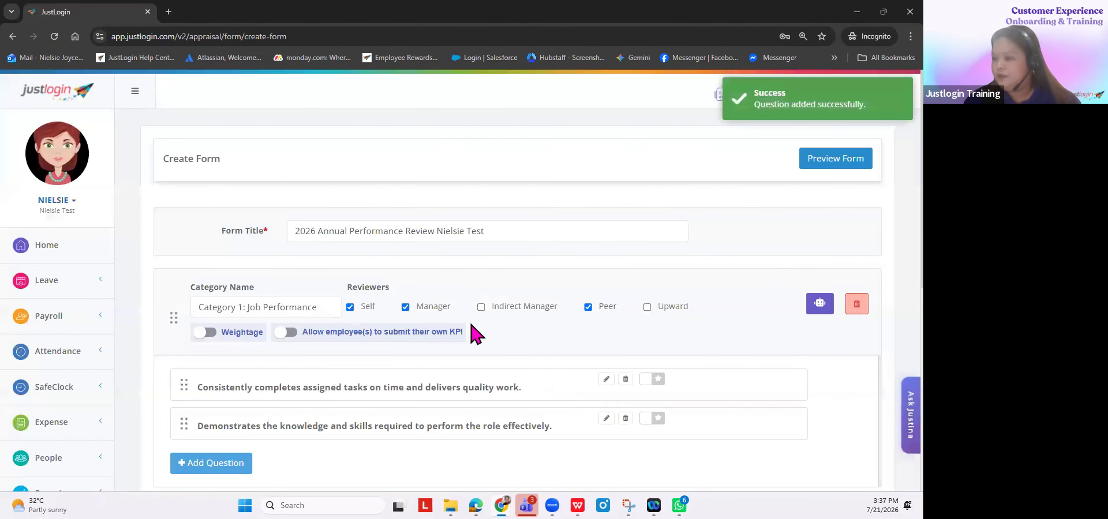
scroll(359, 366, "down", 1)
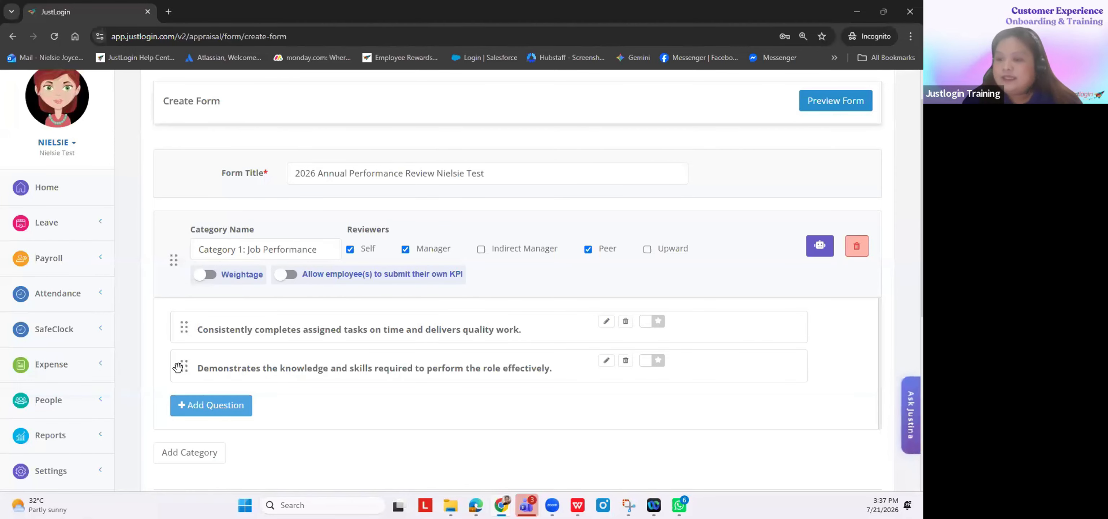
Step: Move the knowledge and skills question above the task-completion question and turn on the star setting for both
left_click_drag(178, 374, 183, 323)
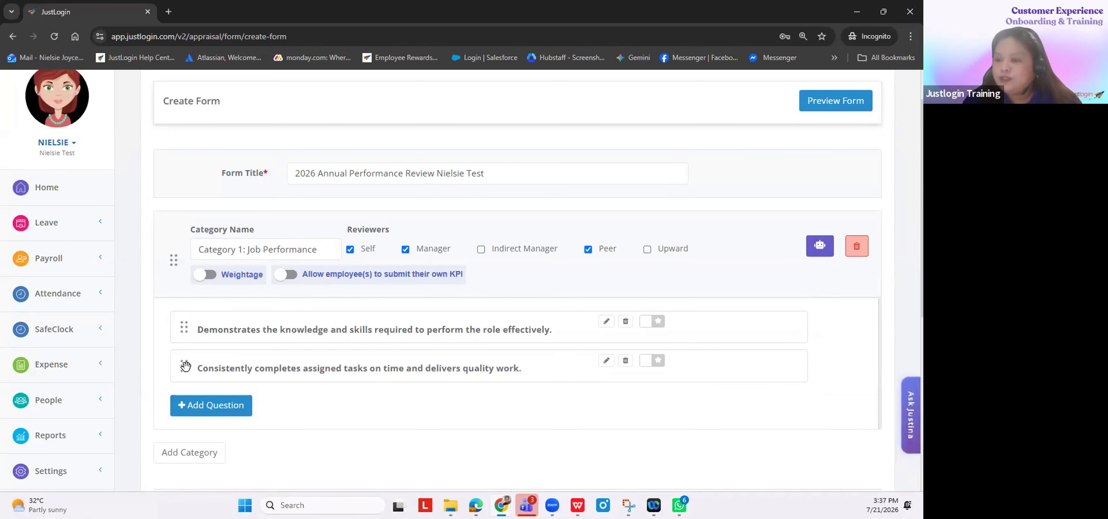
left_click_drag(191, 364, 186, 329)
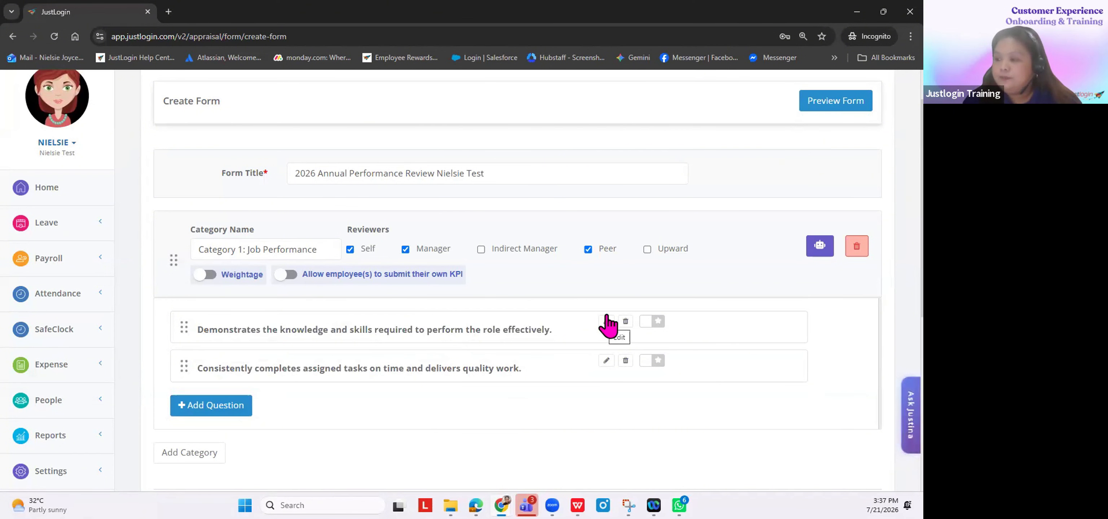
left_click(654, 323)
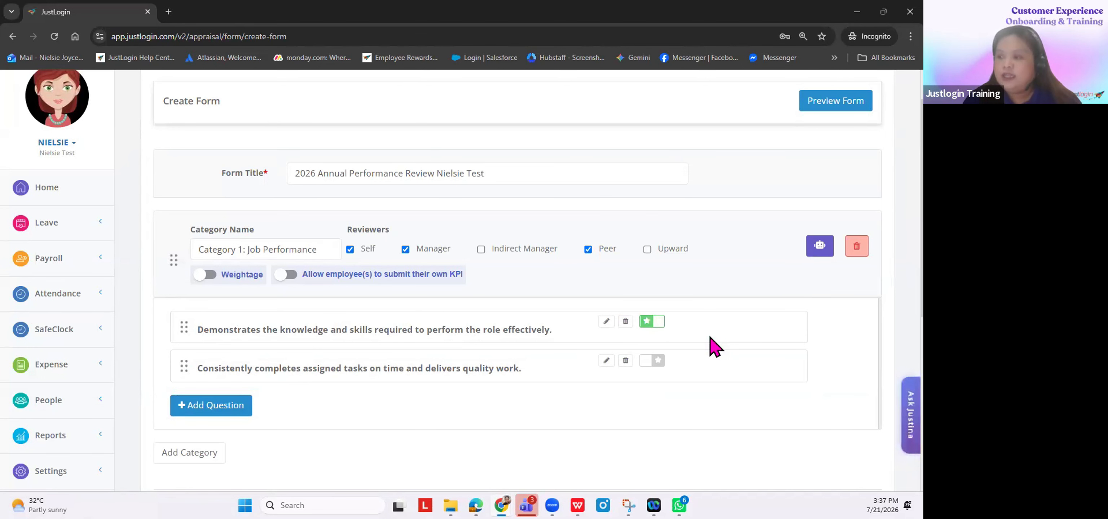
left_click(654, 363)
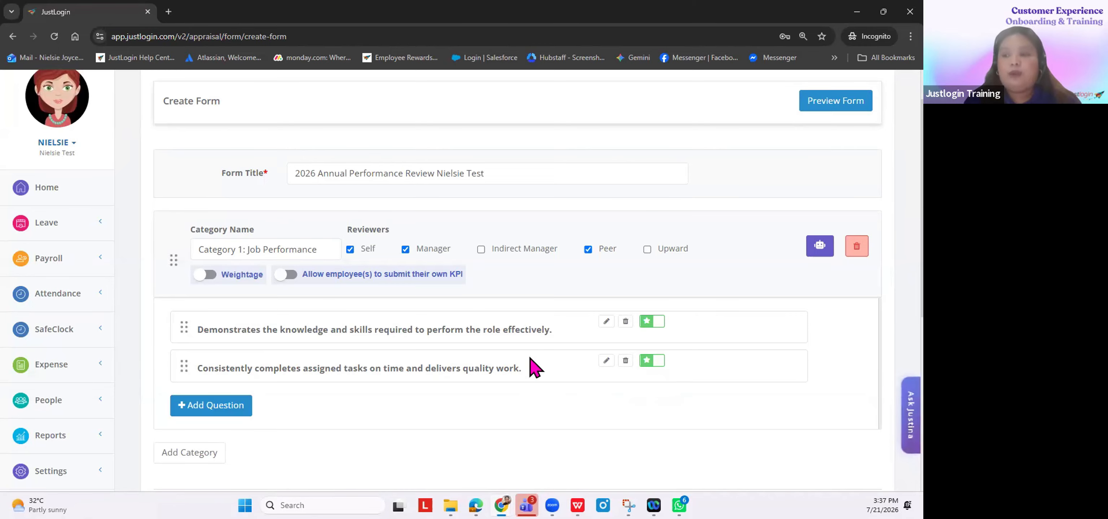
Step: Generate AI questions for the Job Performance category and look through the added questions
scroll(461, 354, "down", 1)
scroll(224, 331, "down", 3)
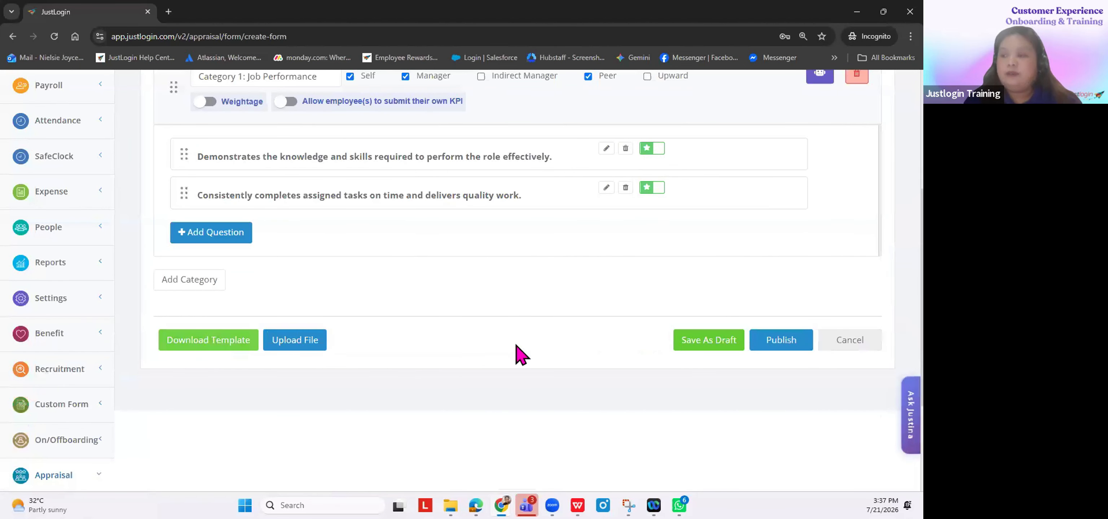
scroll(699, 313, "up", 5)
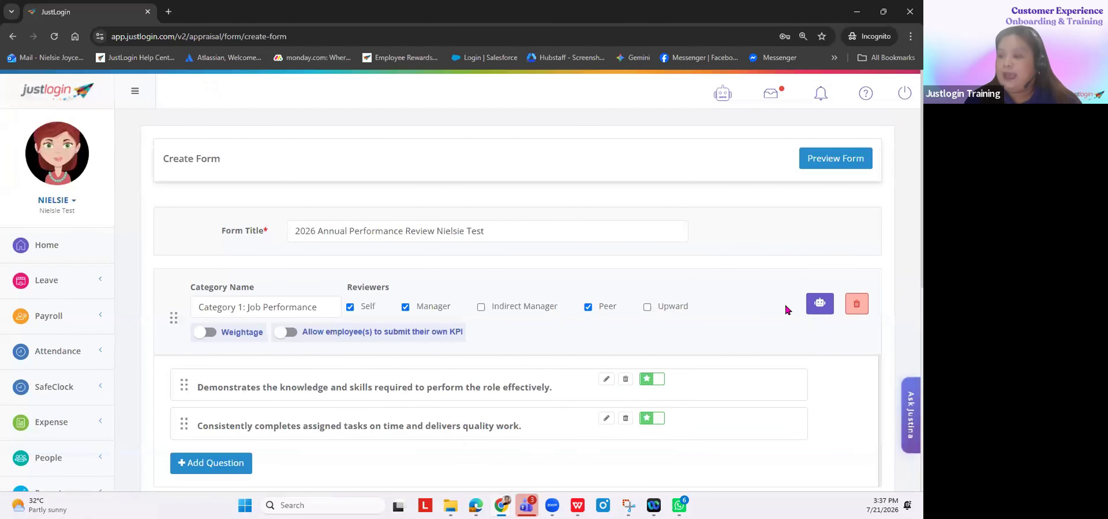
scroll(780, 276, "down", 3)
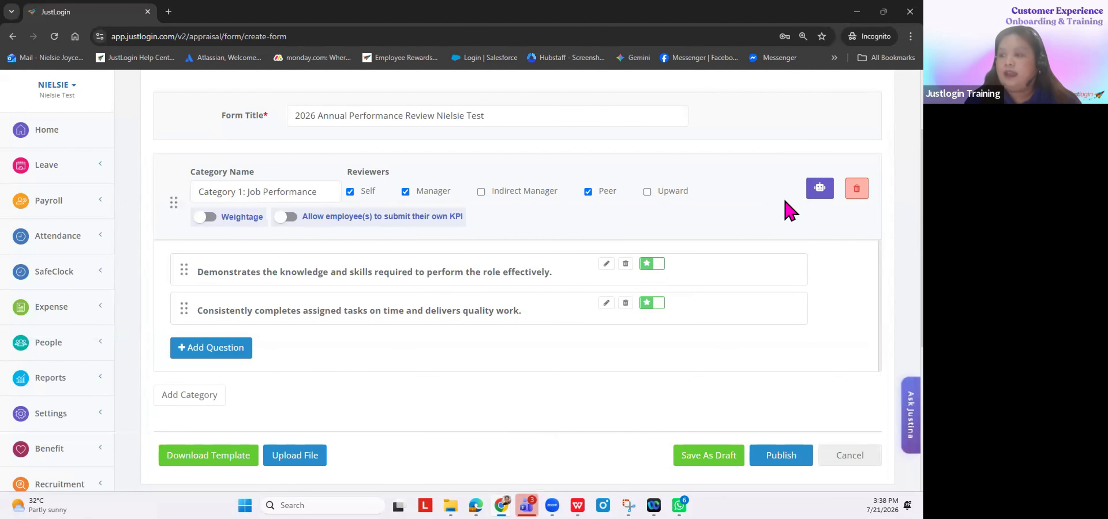
left_click(820, 190)
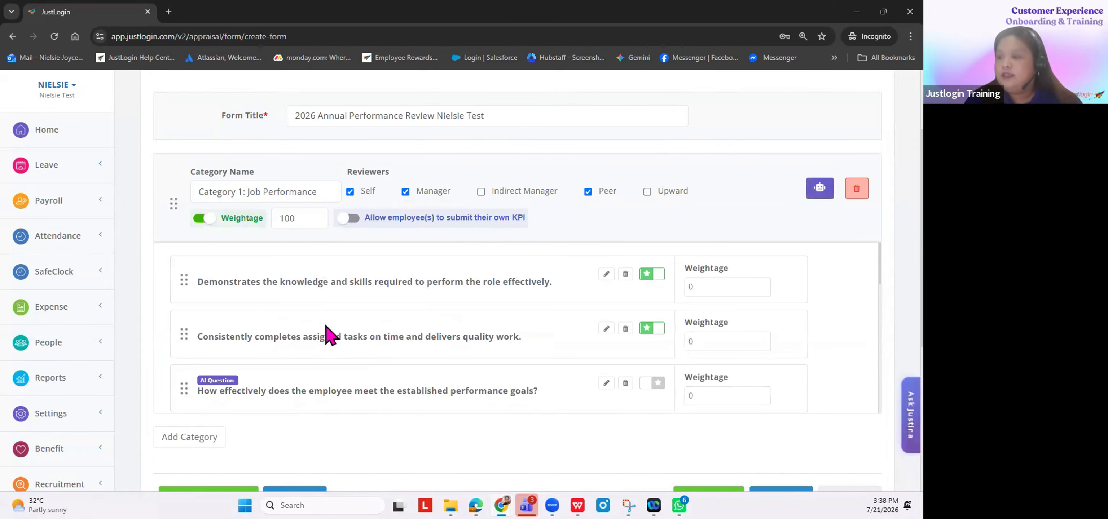
scroll(331, 335, "down", 3)
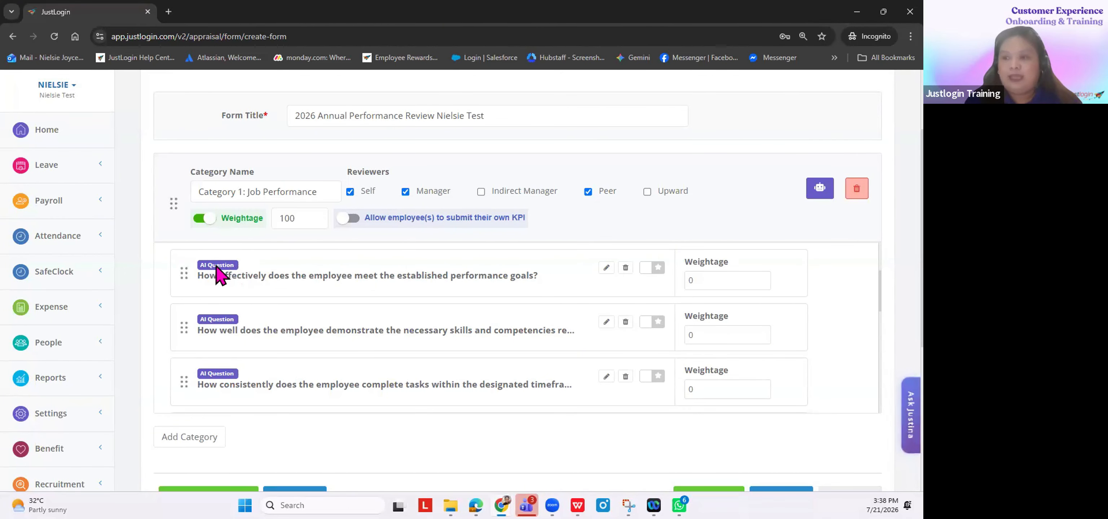
scroll(516, 336, "down", 5)
Step: Delete the AI question about how the employee's performance aligns with the overall goals of the team
left_click(626, 344)
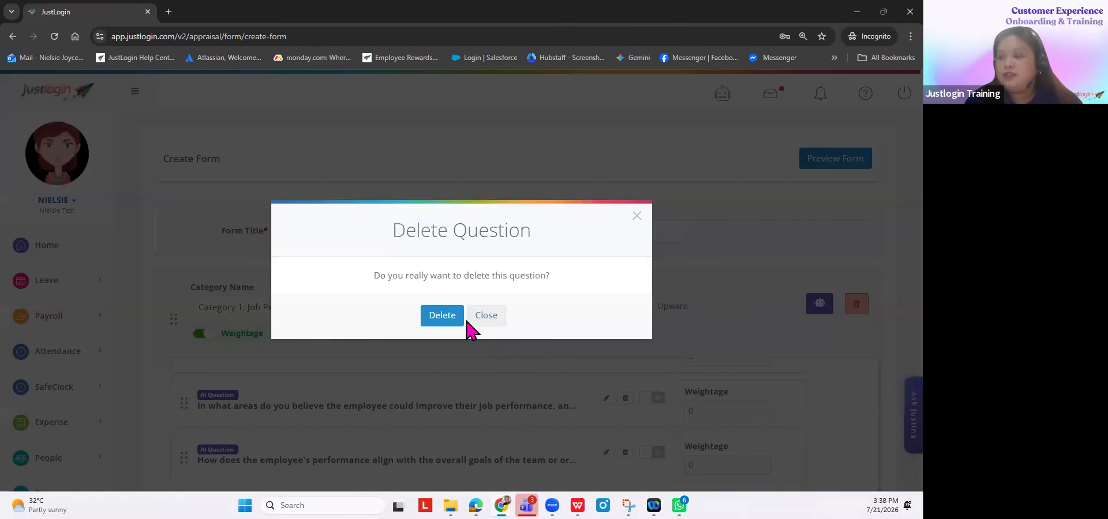
left_click(486, 318)
scroll(549, 351, "down", 2)
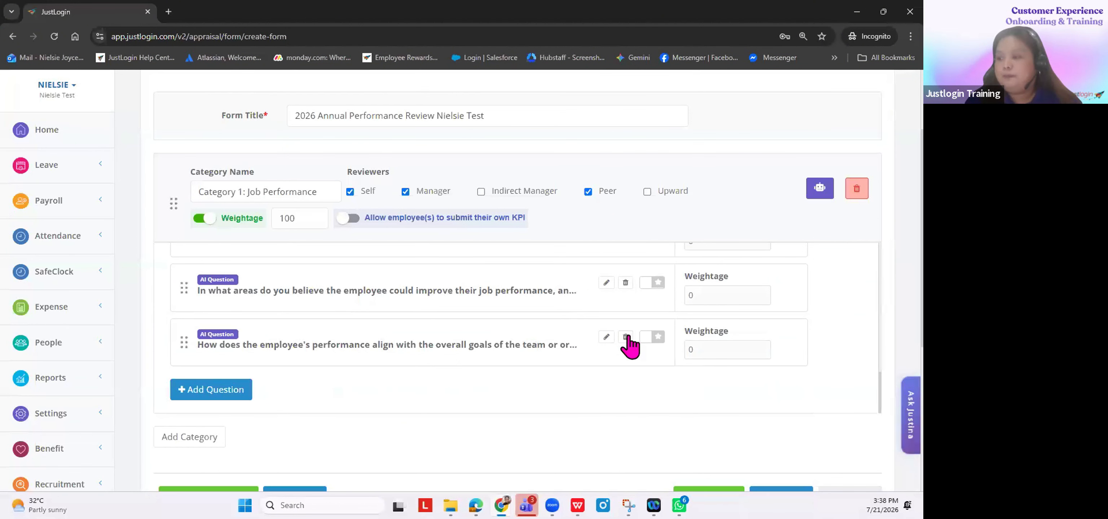
left_click(626, 338)
left_click(450, 320)
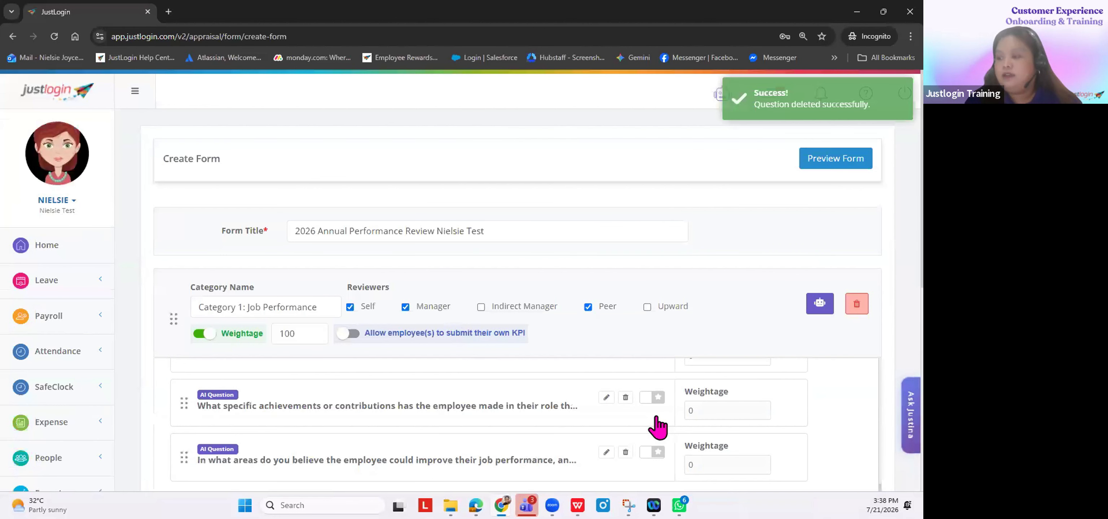
Step: Delete the AI questions about areas where job performance could improve and about specific achievements or contributions
scroll(636, 352, "down", 3)
left_click(627, 290)
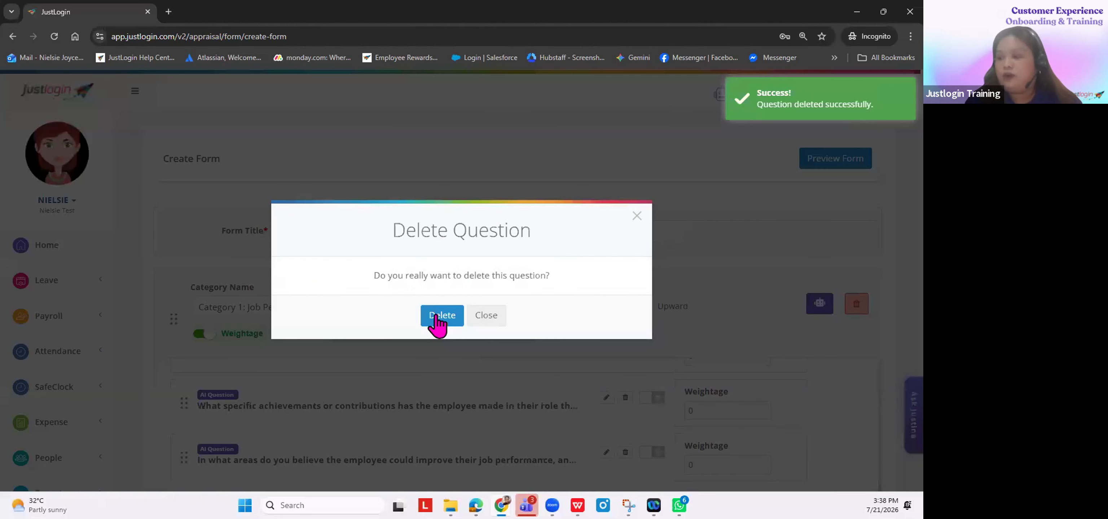
left_click(435, 319)
scroll(565, 365, "down", 3)
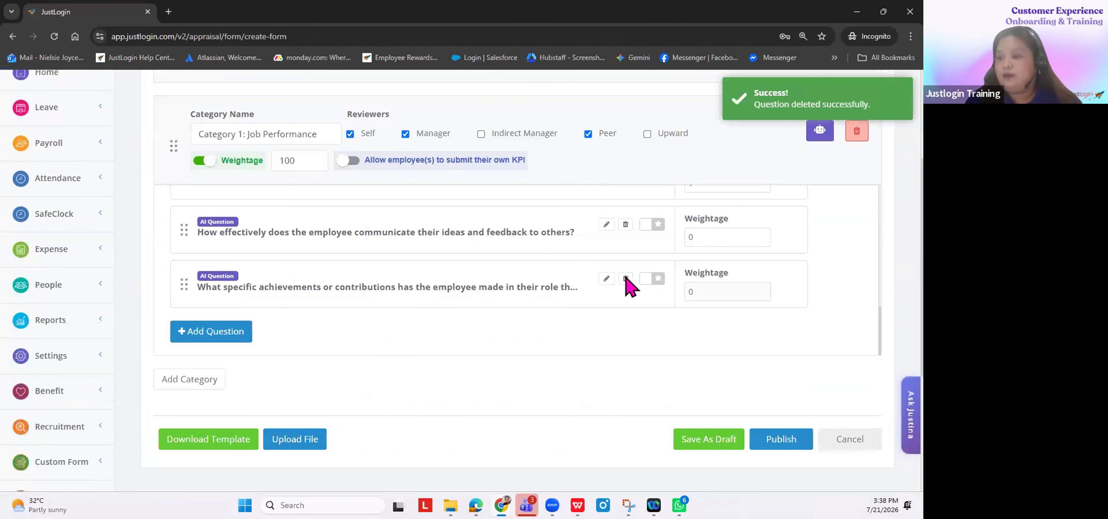
left_click(626, 279)
left_click(452, 318)
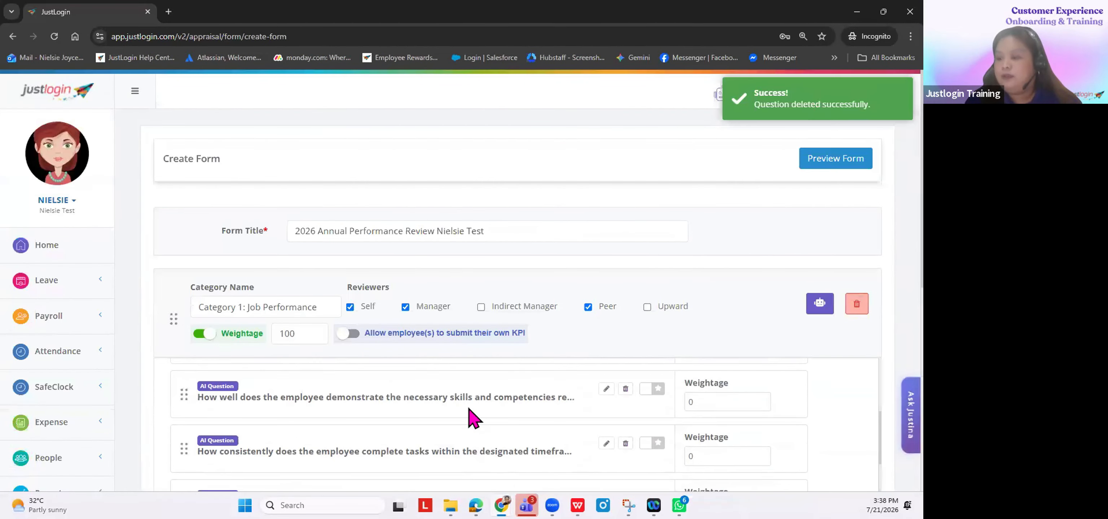
Step: Delete the AI question about how effectively the employee communicates ideas and feedback to others
scroll(468, 408, "up", 3)
scroll(659, 304, "down", 1)
scroll(453, 386, "up", 1)
scroll(453, 385, "down", 1)
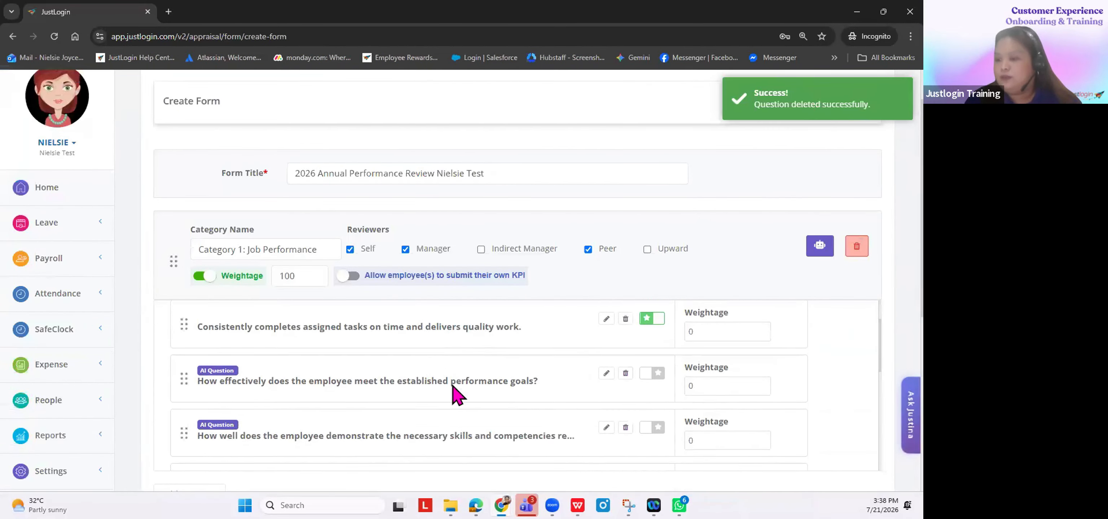
scroll(453, 386, "down", 3)
left_click(626, 319)
left_click(447, 318)
Step: Delete the AI questions about collaborating with team members and adapting to changes in work processes or responsibilities
left_click(625, 452)
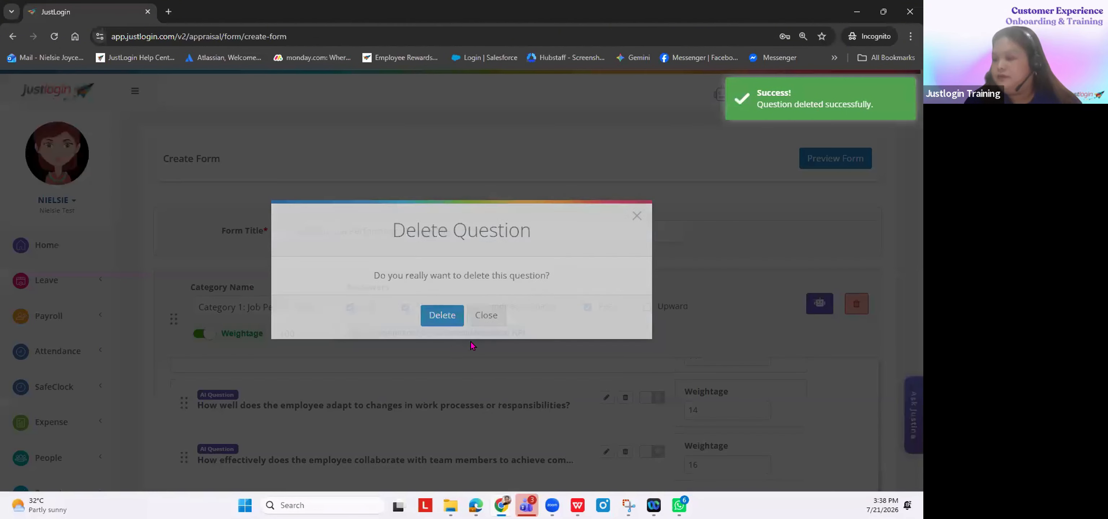
left_click(443, 320)
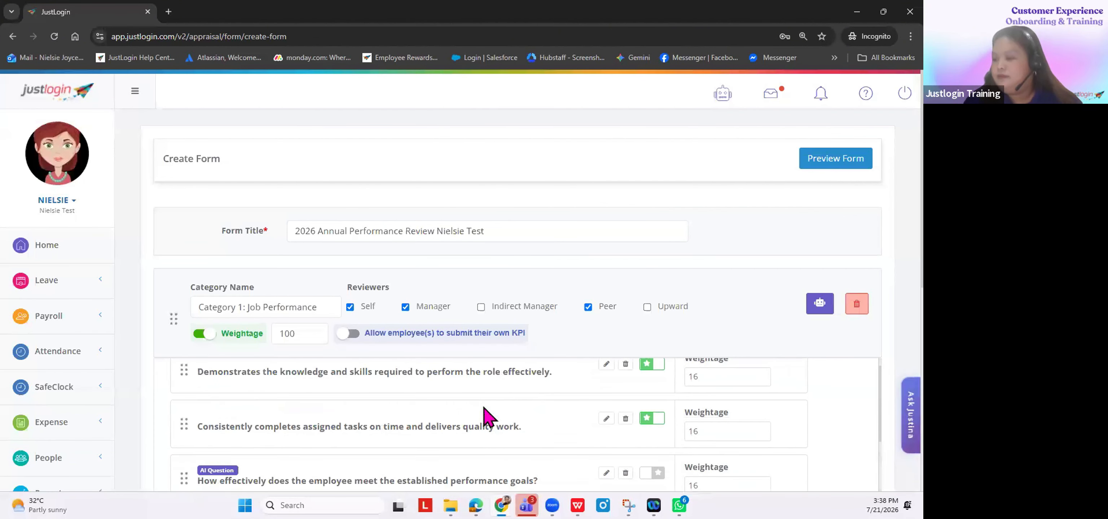
scroll(486, 416, "down", 5)
left_click(626, 337)
left_click(445, 319)
scroll(475, 340, "up", 2)
scroll(453, 323, "down", 1)
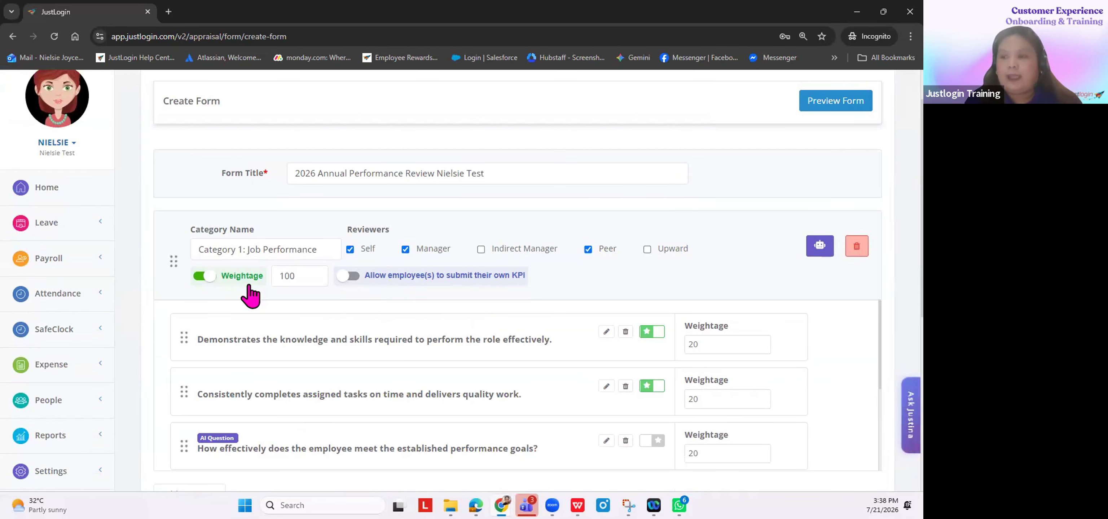
scroll(228, 284, "down", 3)
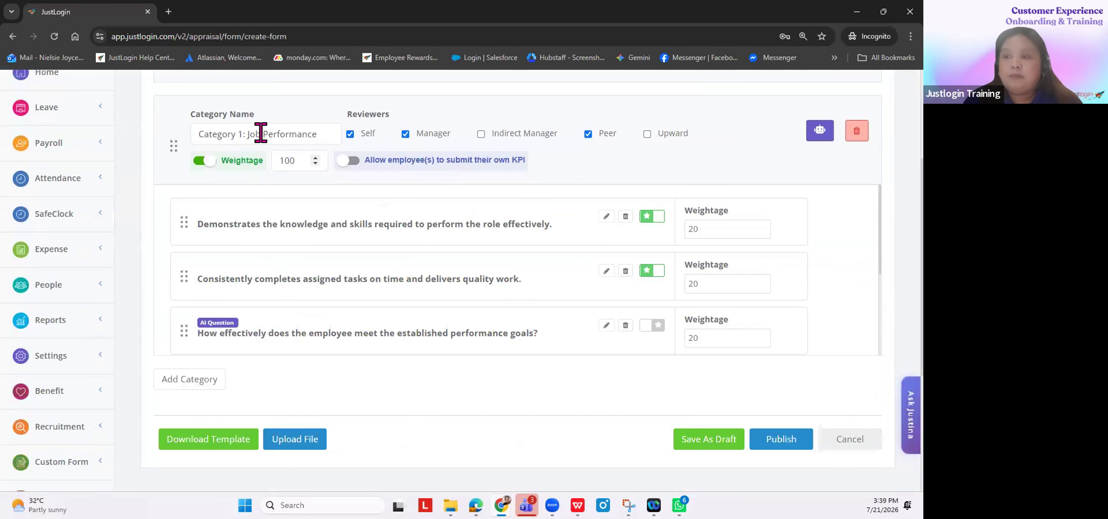
scroll(290, 214, "up", 2)
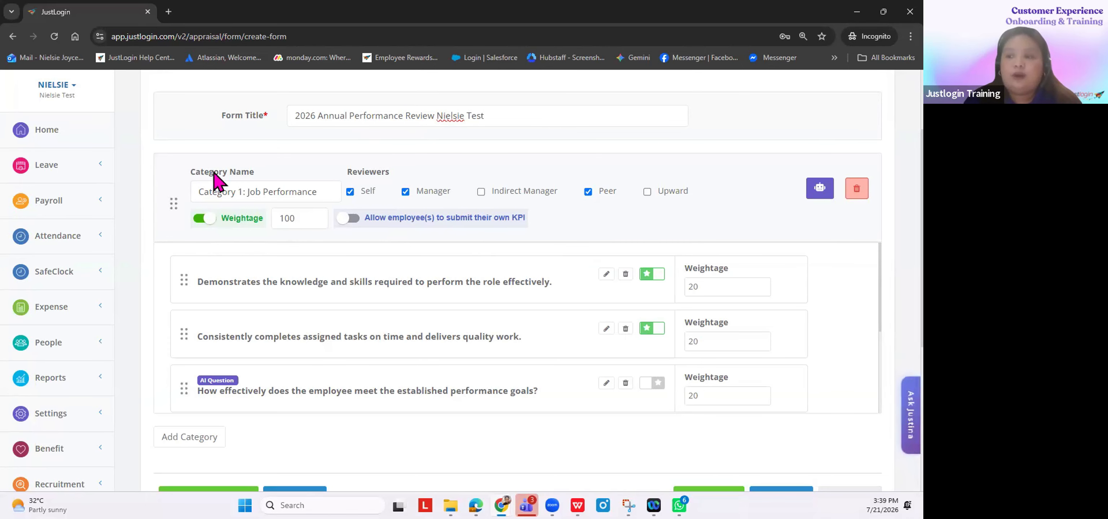
double_click(292, 222)
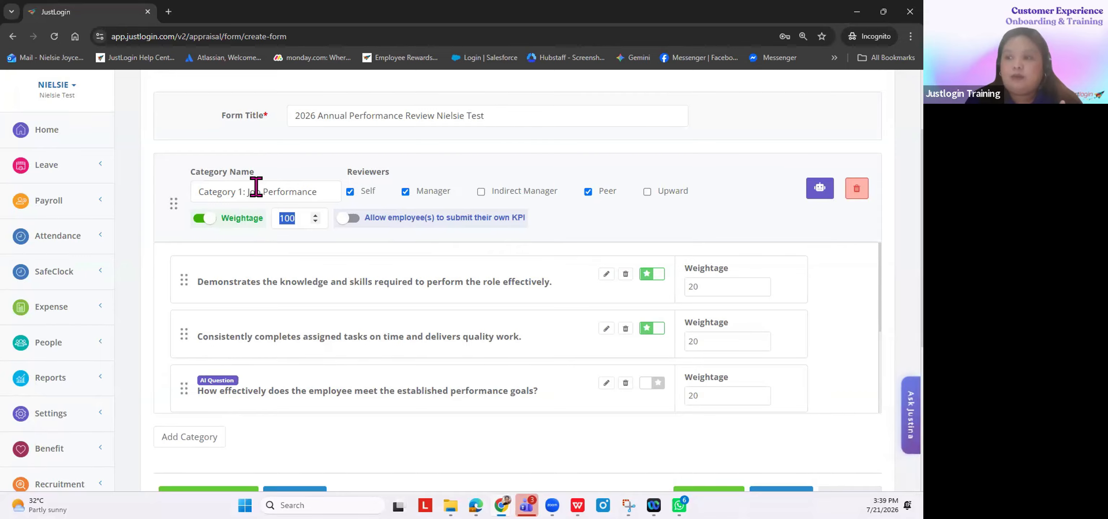
left_click(283, 253)
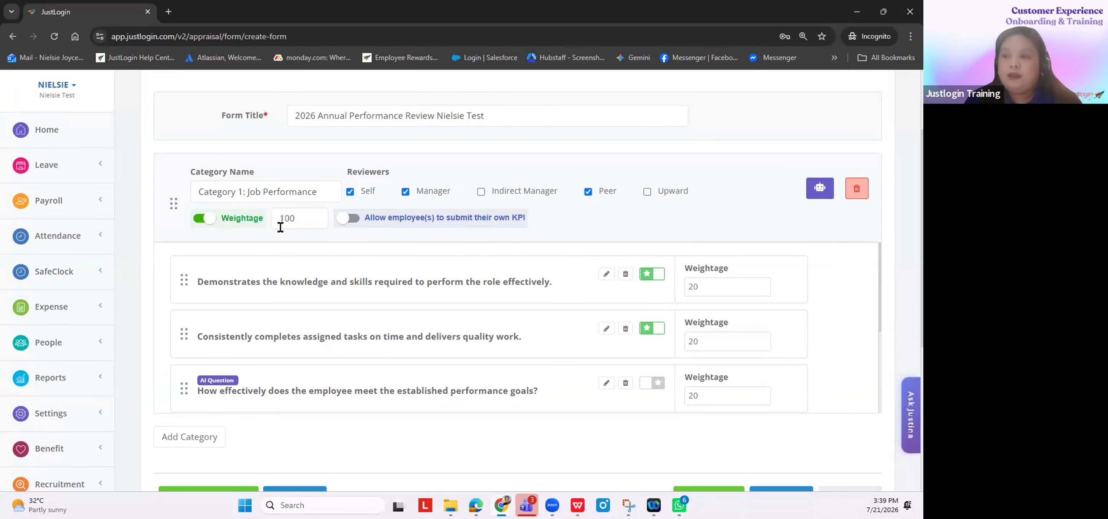
scroll(737, 329, "up", 1)
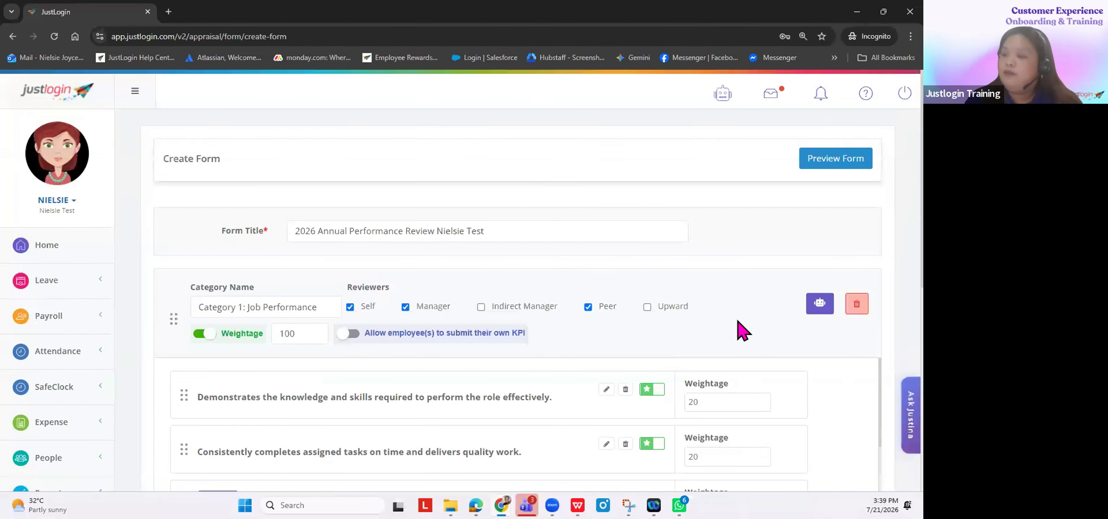
Step: Add a second category to the form and set the weightage of both categories to 50
scroll(712, 191, "down", 4)
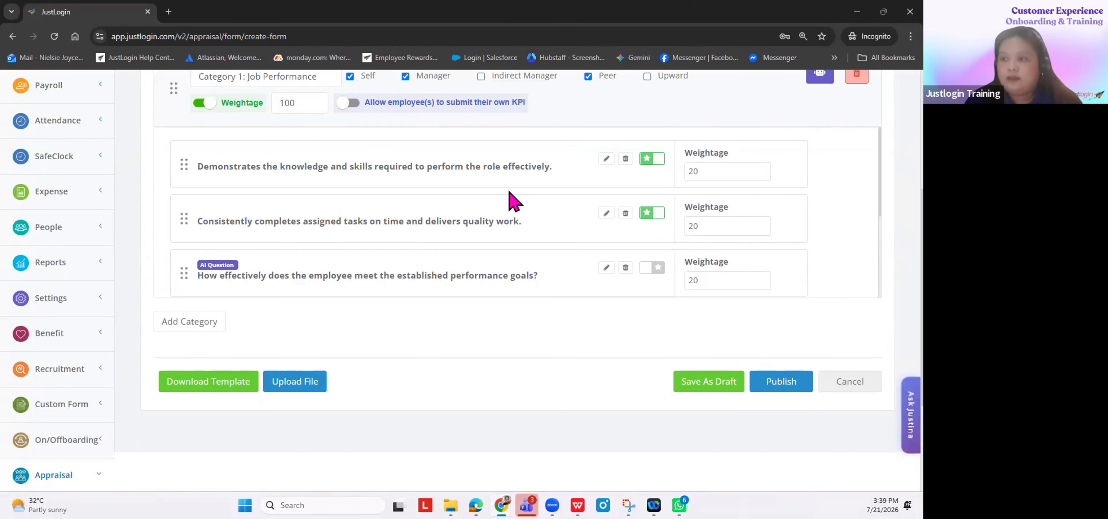
left_click(192, 331)
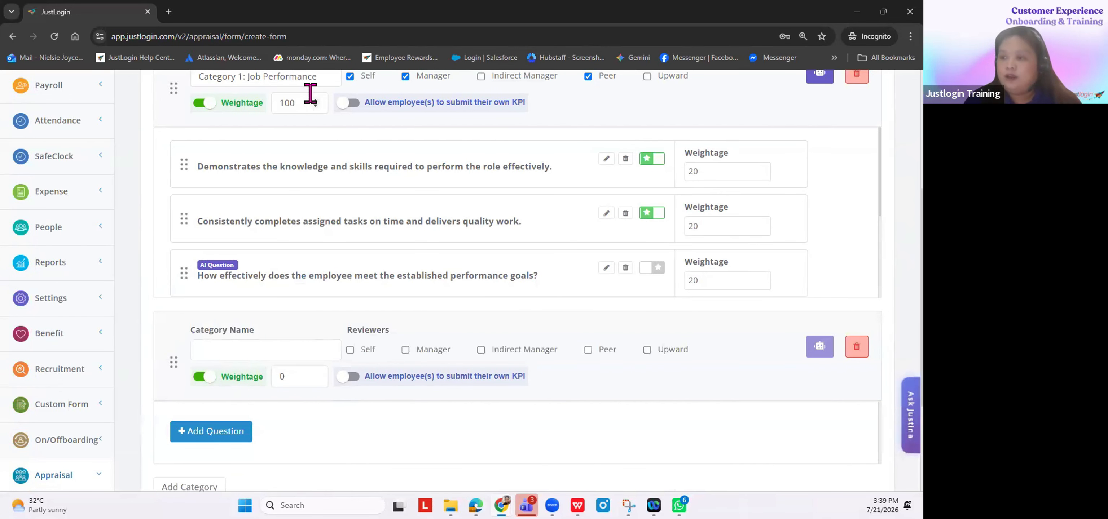
double_click(286, 103)
type("50")
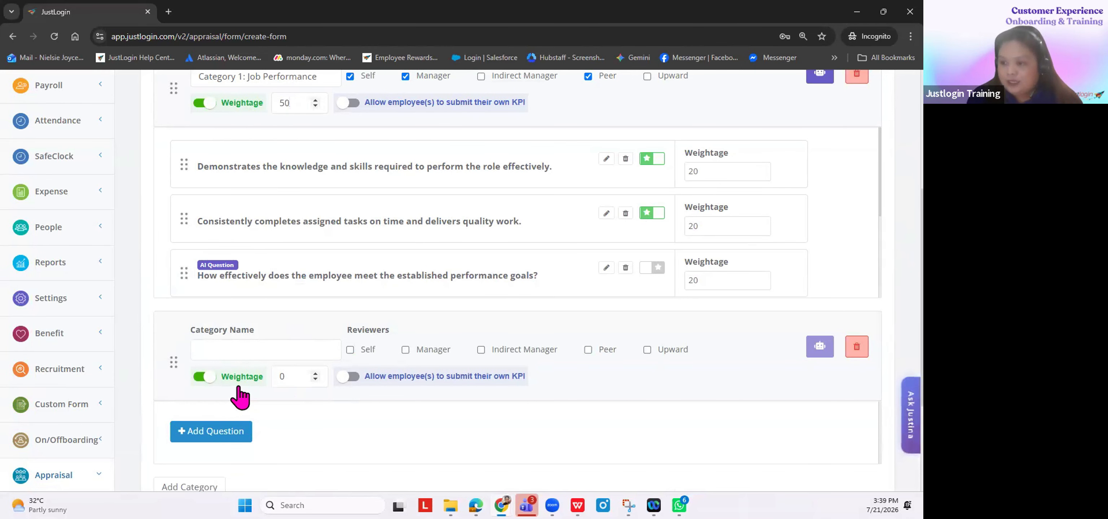
type("50")
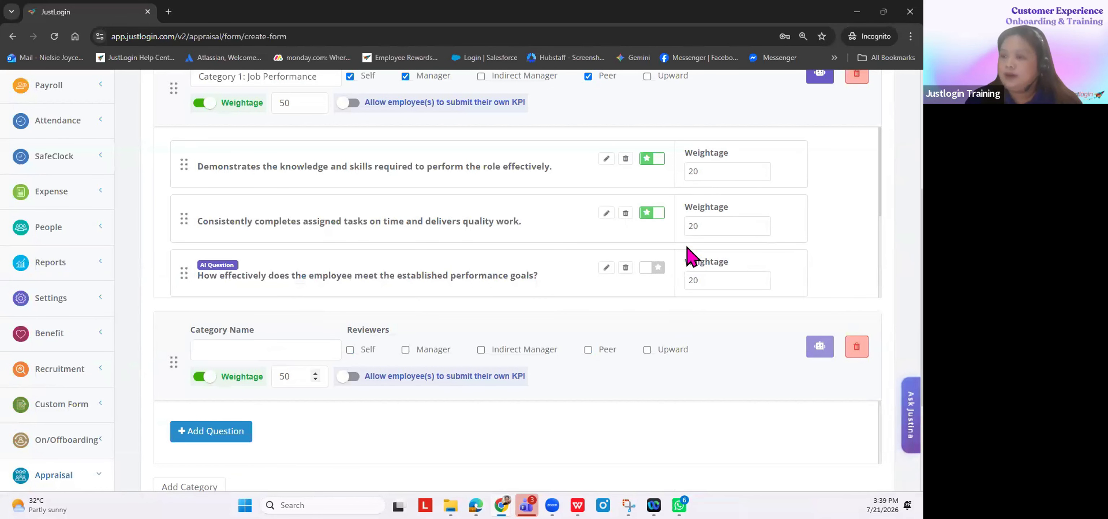
Step: Review the question weightages in the Job Performance category and the settings of the new second category
scroll(451, 185, "up", 1)
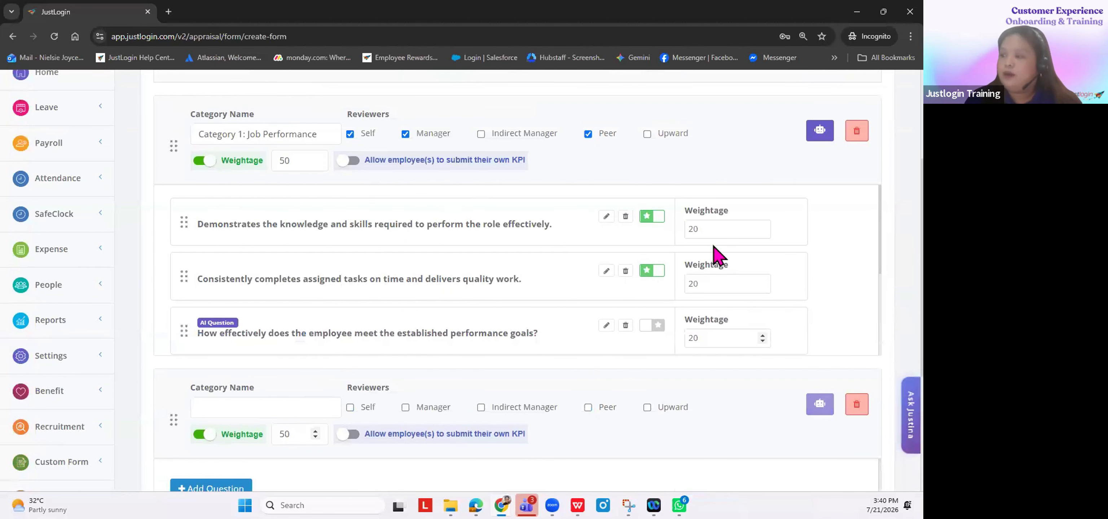
scroll(714, 280, "down", 3)
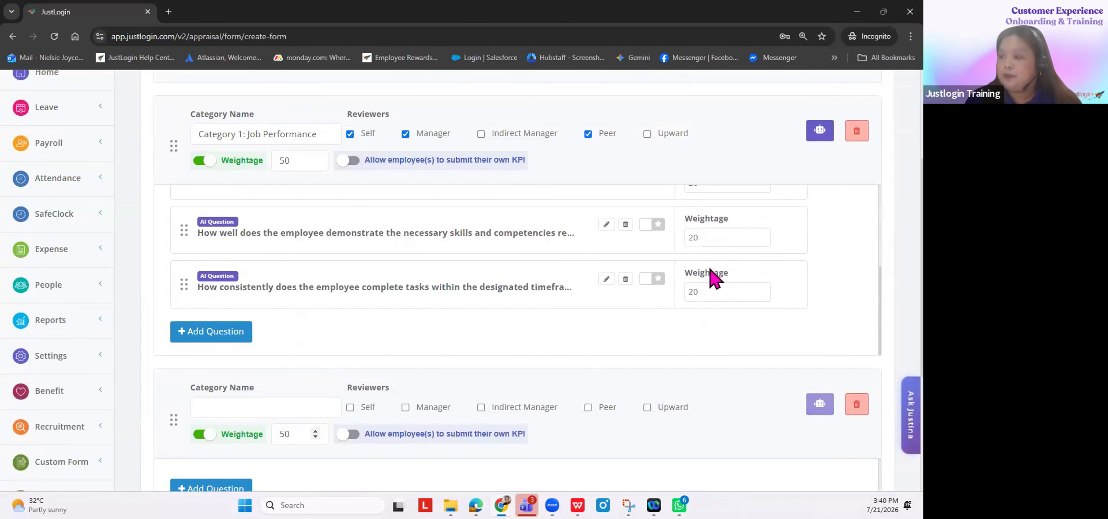
scroll(714, 279, "up", 3)
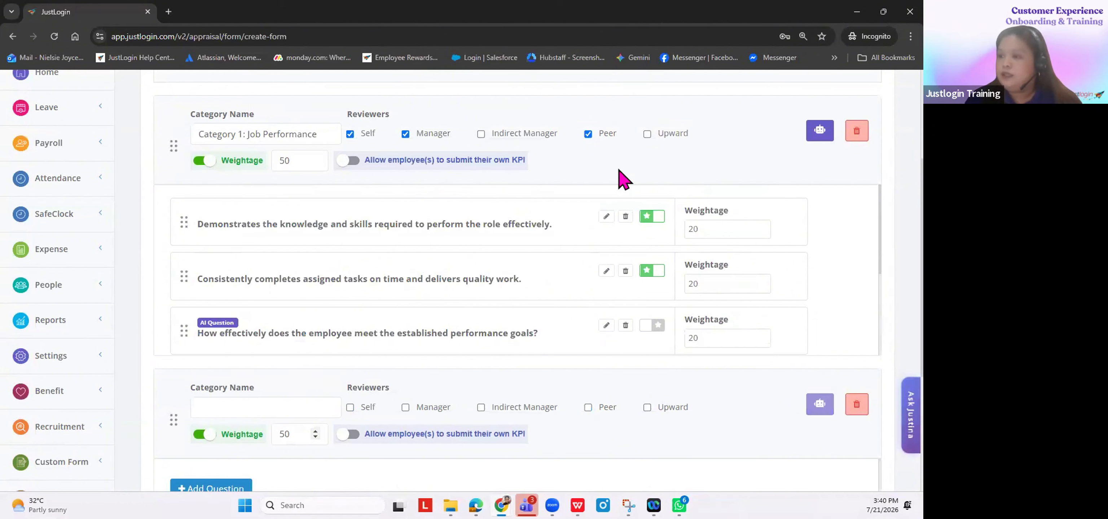
scroll(619, 178, "down", 2)
scroll(532, 346, "up", 2)
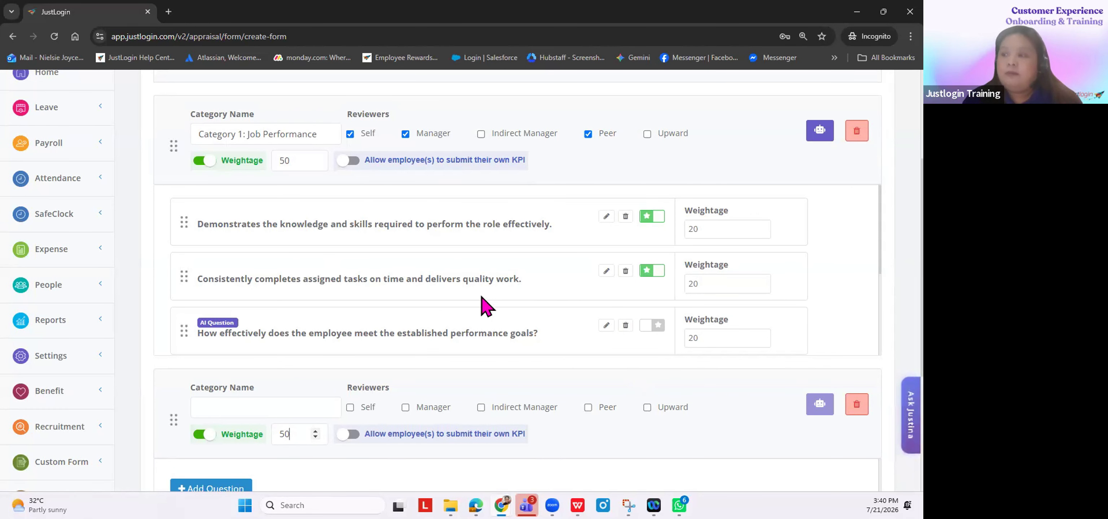
scroll(489, 305, "up", 3)
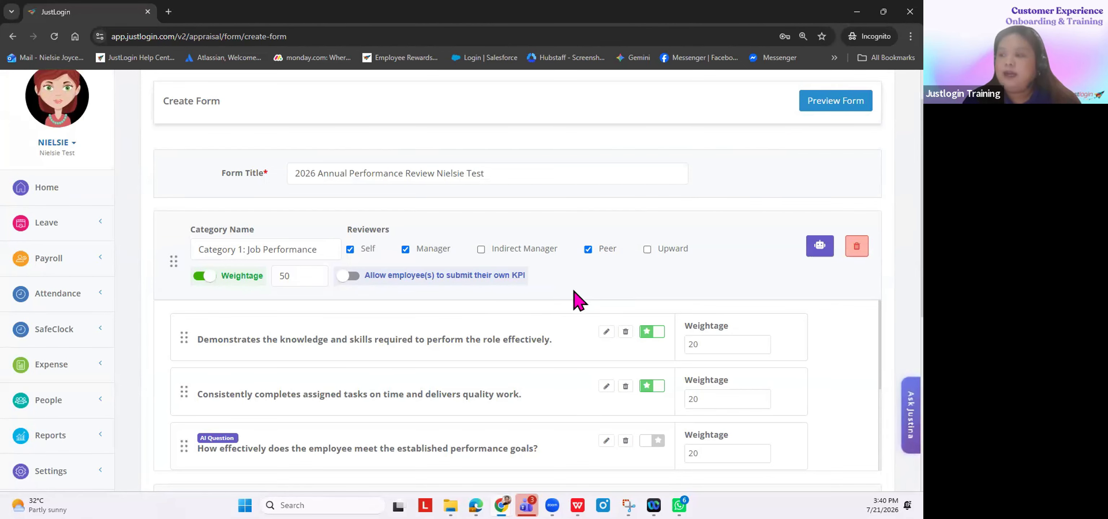
scroll(578, 301, "down", 3)
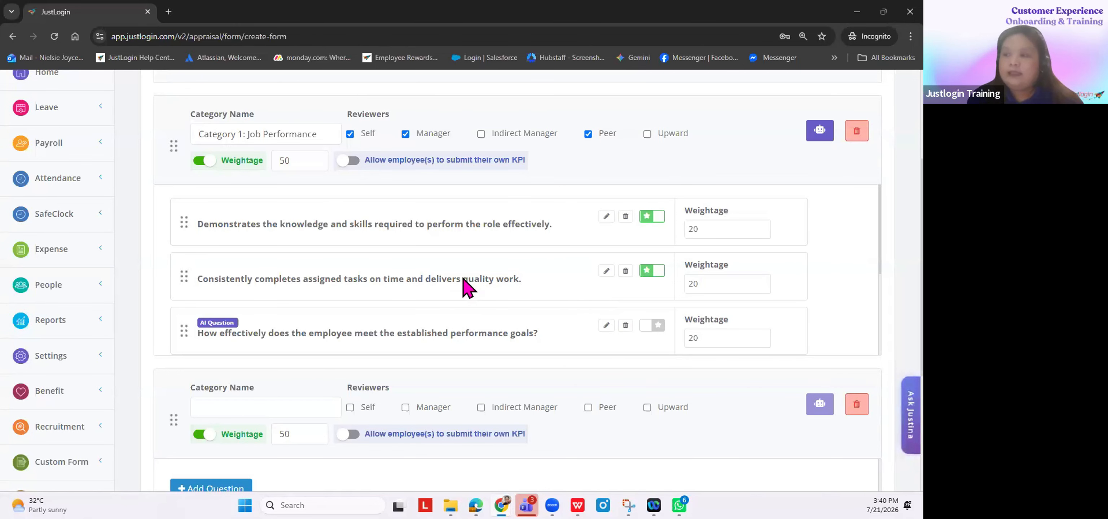
scroll(392, 268, "down", 6)
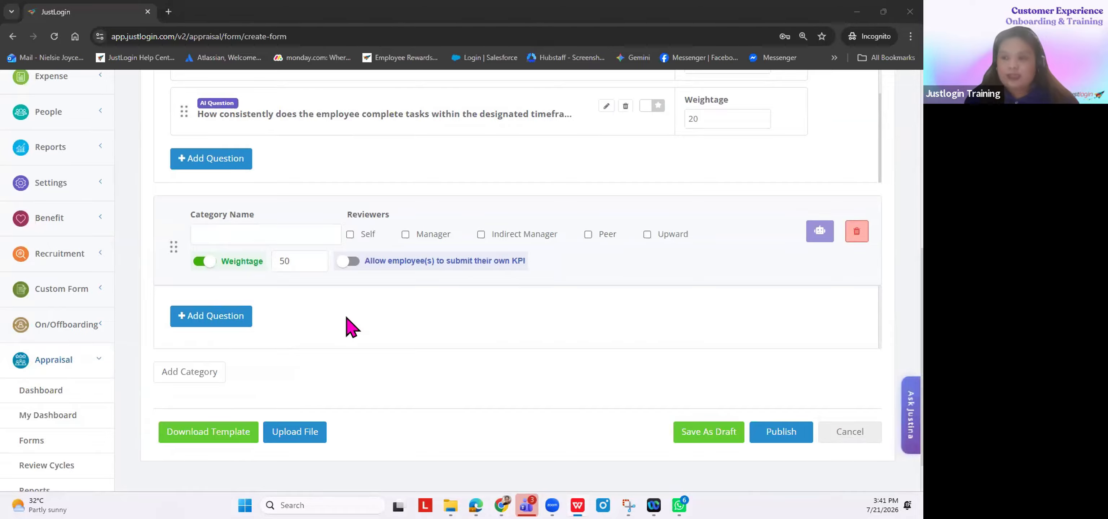
Step: Name the second category "Category 2: Teamwork & Communication" and assign Self, Manager and Peer as its reviewers
left_click(261, 239)
type("Category 2: Teamwork & Communication")
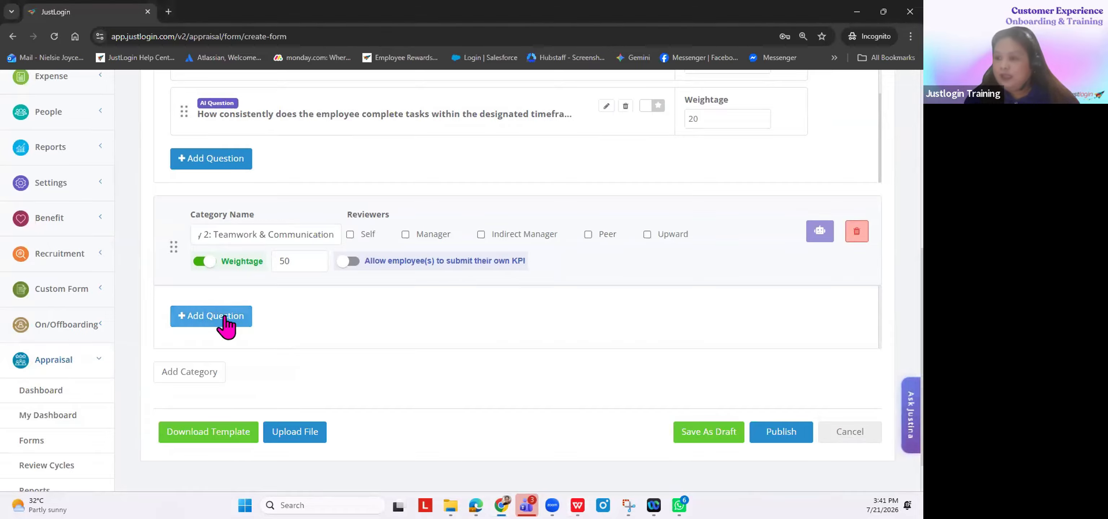
left_click(362, 312)
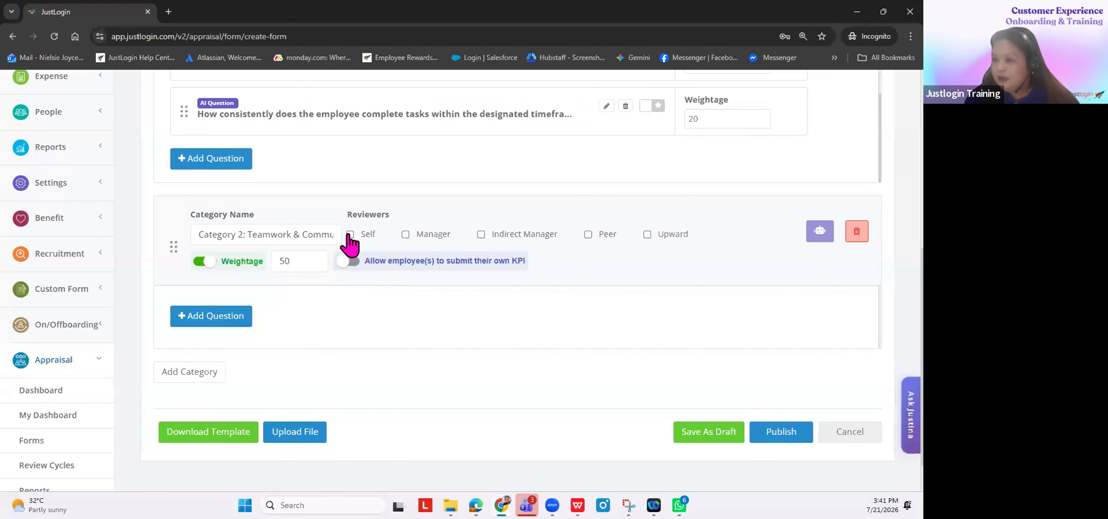
Step: Create a question in the second category titled ".Maintains a positive attitude and contributes to a productive work environment."
left_click(211, 316)
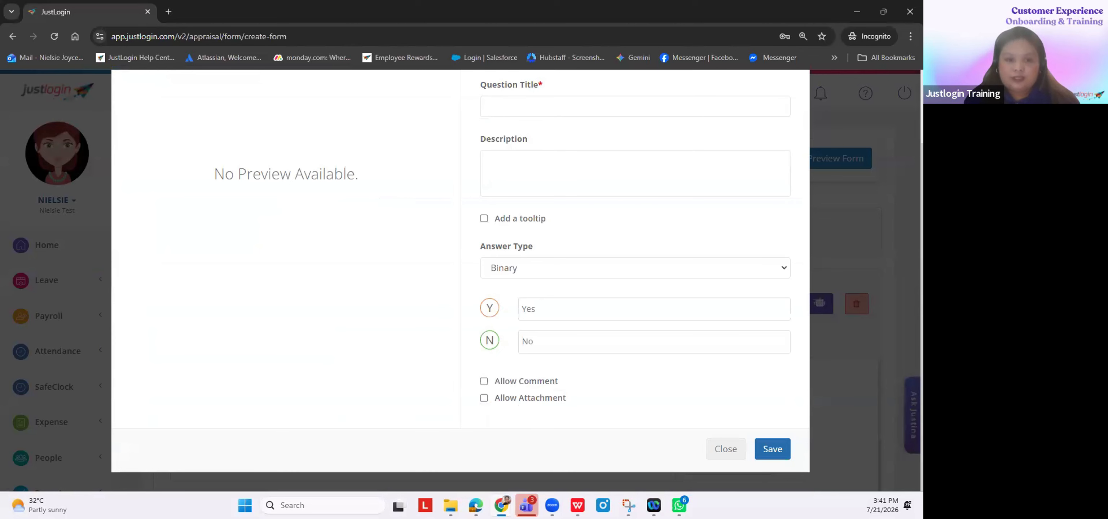
left_click(509, 111)
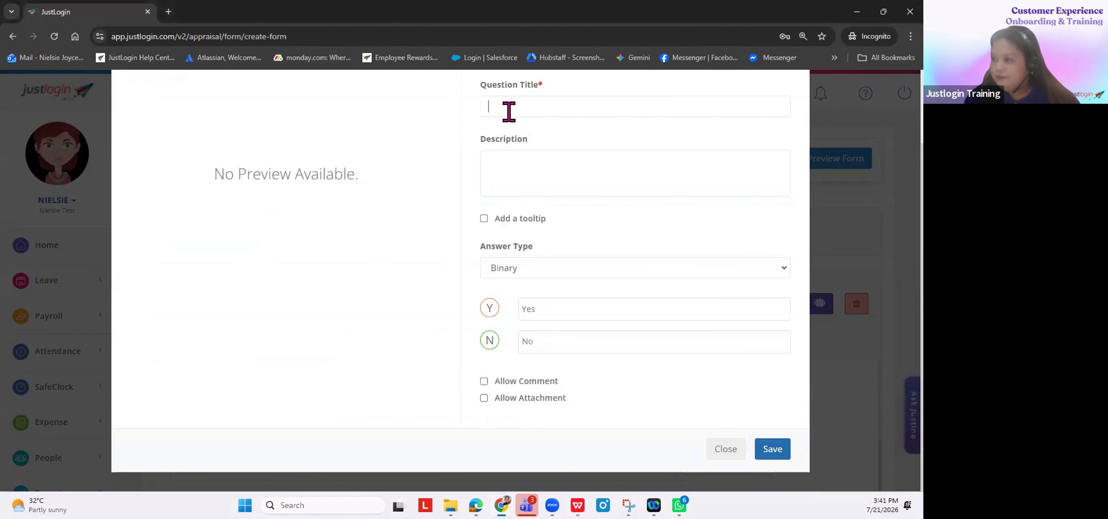
type("Maintains a positive attitude and contributes to a productive work environment.")
scroll(508, 195, "up", 2)
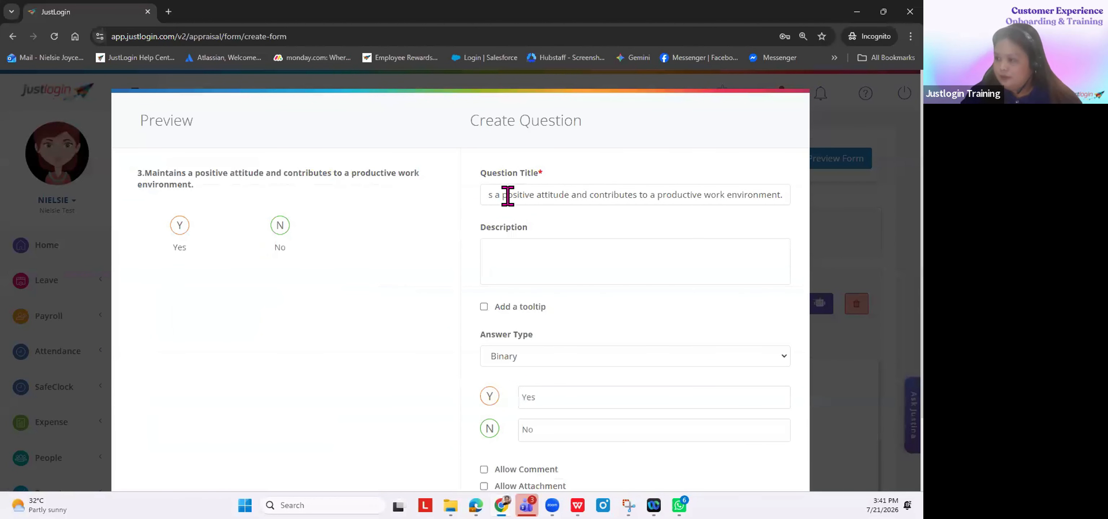
key("Home")
key("Delete")
key("End")
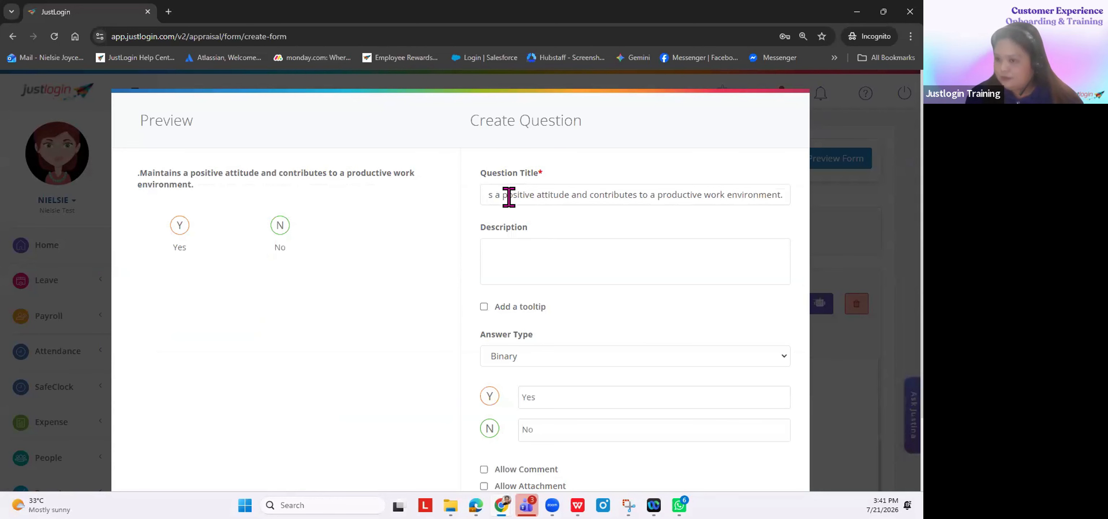
Step: Set the positive attitude question's answer type to Key-Performance Indicator (KPI), allow comments and save the question
left_click(509, 269)
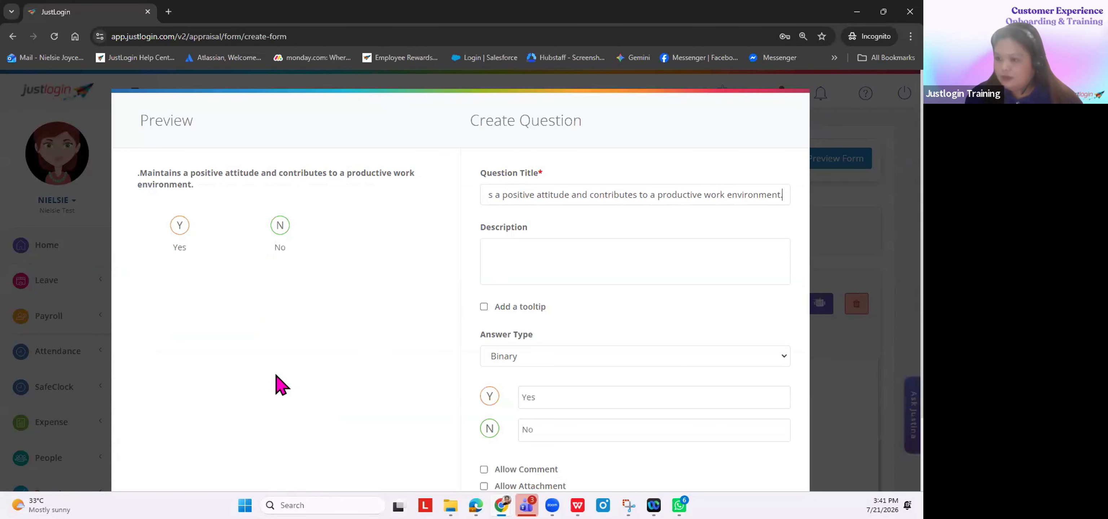
scroll(517, 297, "down", 1)
left_click(552, 304)
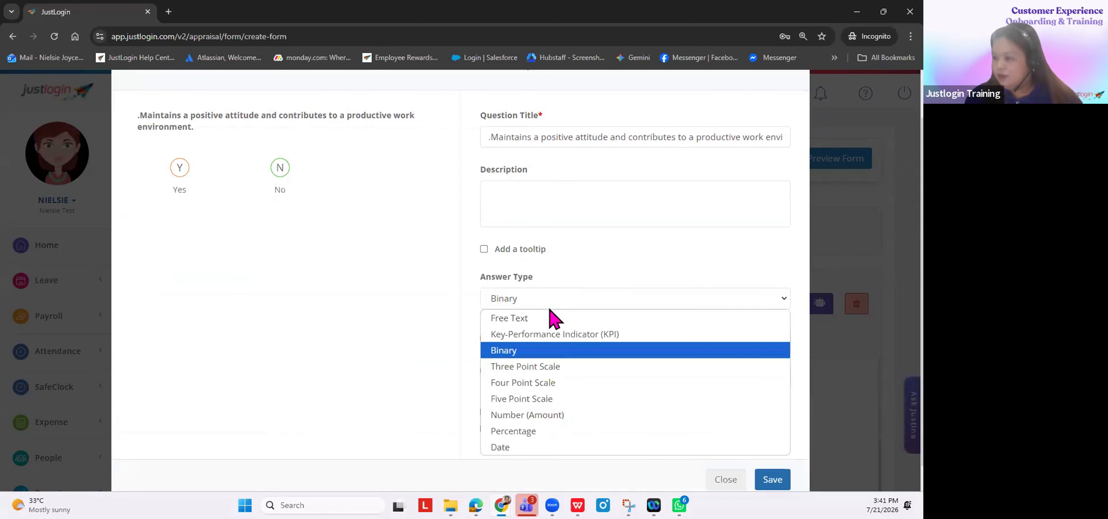
left_click(560, 332)
scroll(590, 363, "down", 1)
left_click(484, 381)
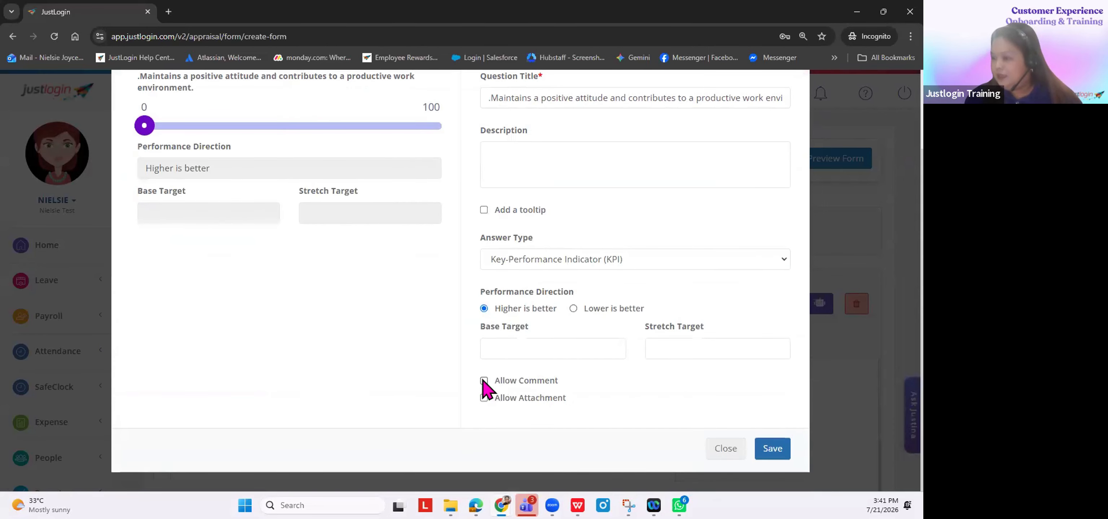
left_click(767, 451)
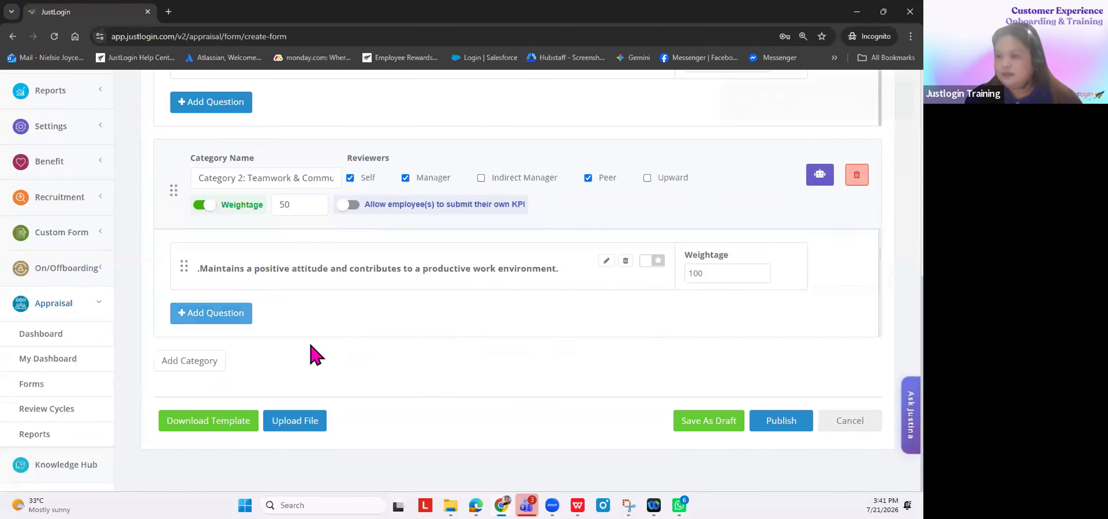
Step: Create another question in the second category titled "Communicates clearly, professionally, and respectfully with colleagues and stakeholders."
left_click(213, 317)
key("alt+Tab")
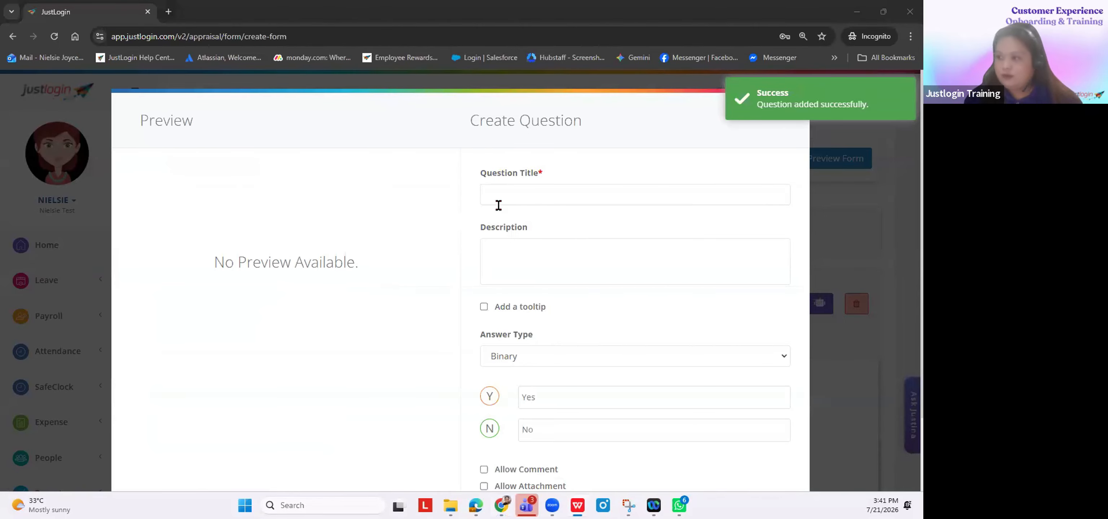
left_click(574, 193)
type("Communicates clearly, professionally, and respectfully with colleagues and stakeholders.")
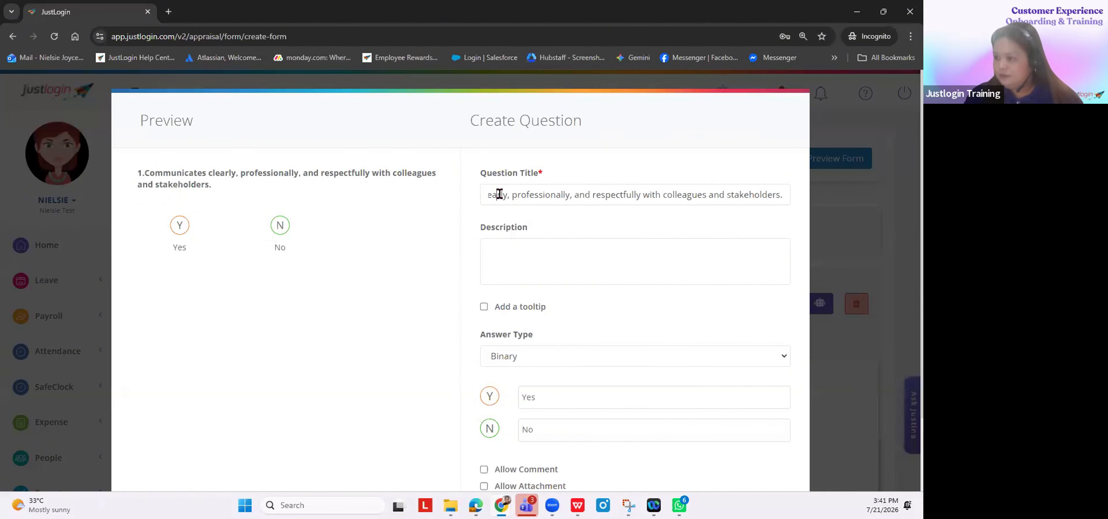
key("Left")
key("Left")
key("Left")
key("Left")
key("Left")
key("Left")
key("Left")
key("Left")
key("Left")
key("Left")
key("Left")
key("Left")
key("Left")
key("Left")
key("Left")
key("Left")
key("Left")
key("Left")
key("Left")
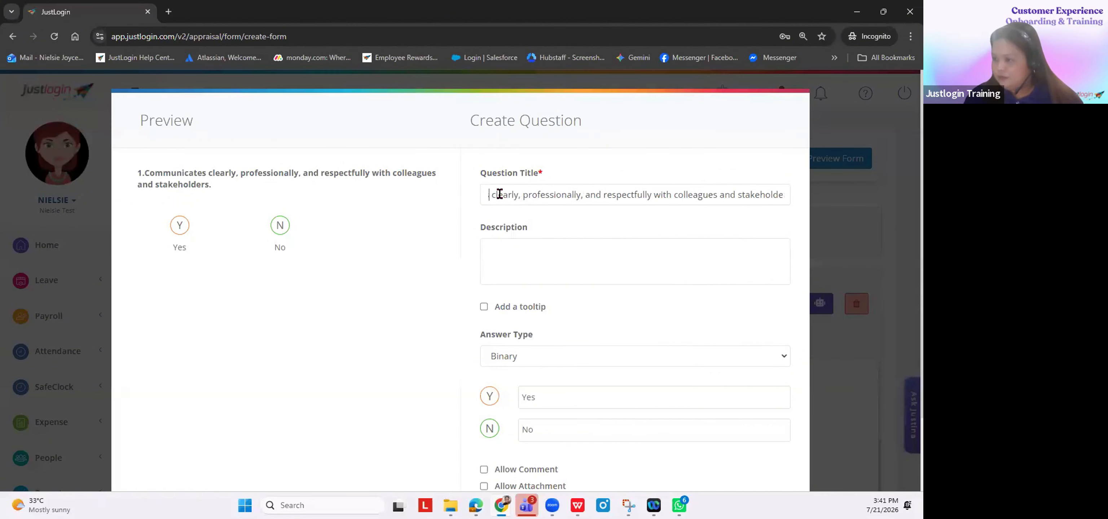
key("Delete")
key("Delete")
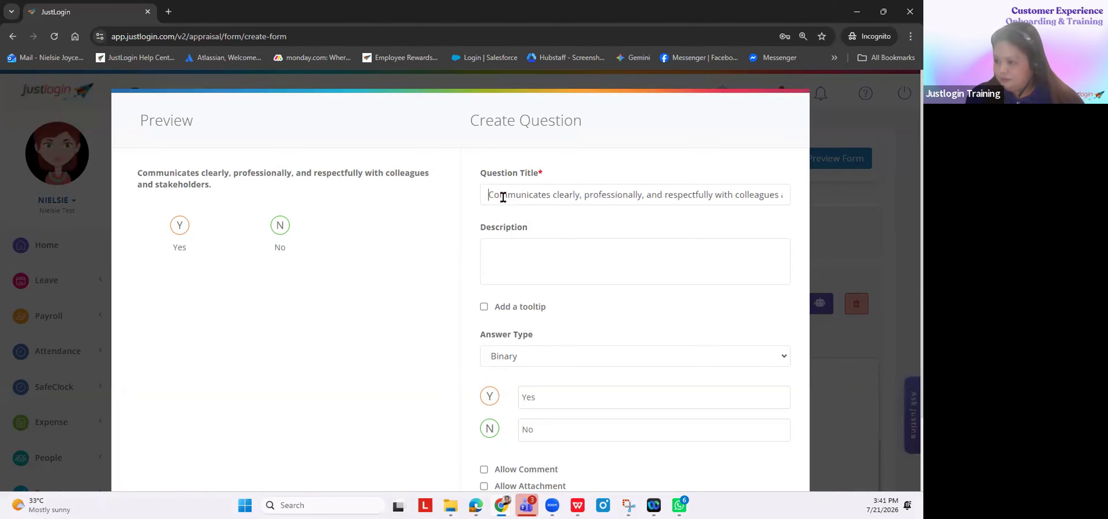
Step: Set the communication question's answer type to Key-Performance Indicator (KPI), allow comments and save the question
left_click(534, 356)
left_click(550, 226)
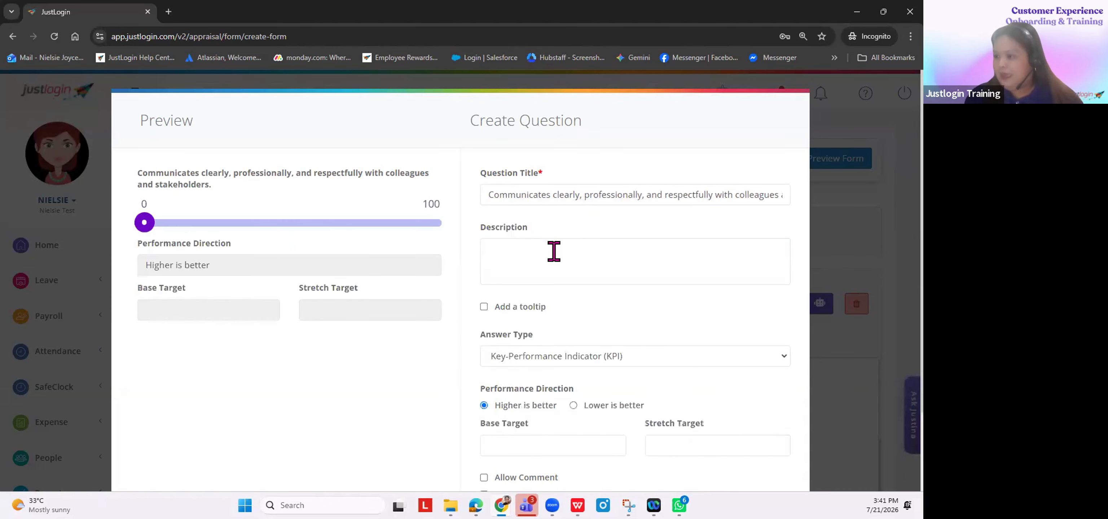
scroll(598, 301, "down", 1)
scroll(596, 301, "down", 2)
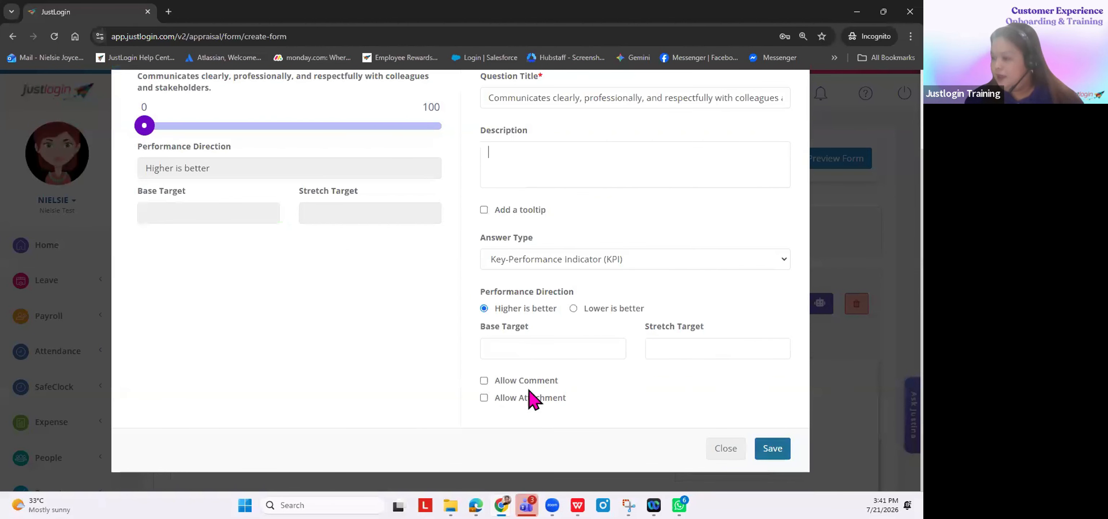
left_click(502, 382)
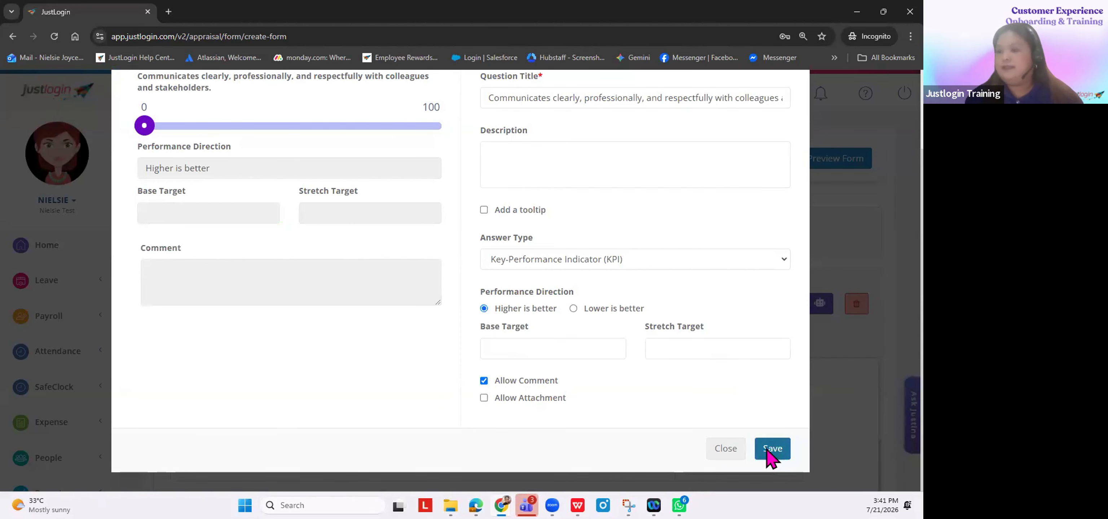
left_click(773, 449)
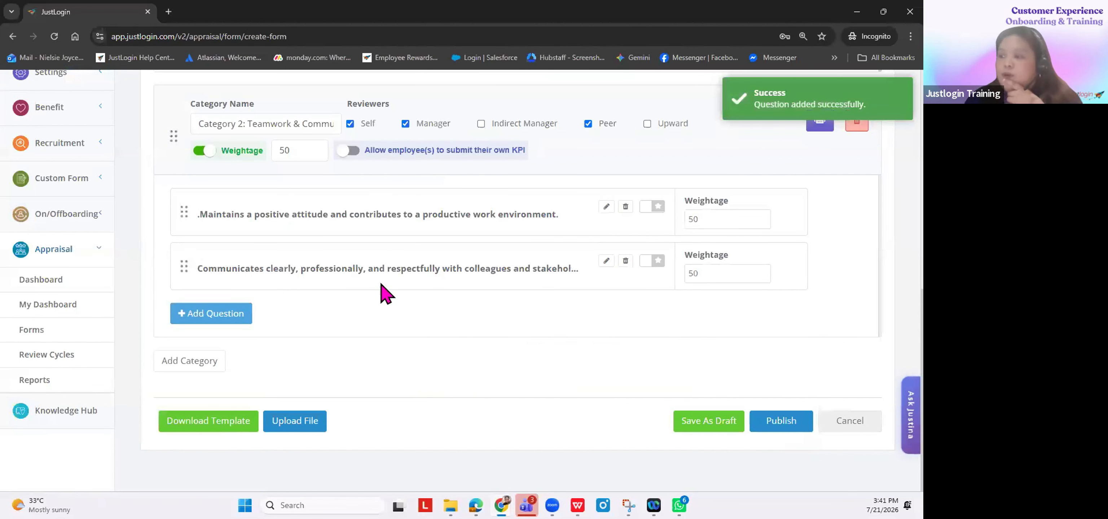
Step: Turn on the star setting for both questions in the Teamwork & Communication category
scroll(380, 292, "up", 5)
scroll(380, 282, "up", 1)
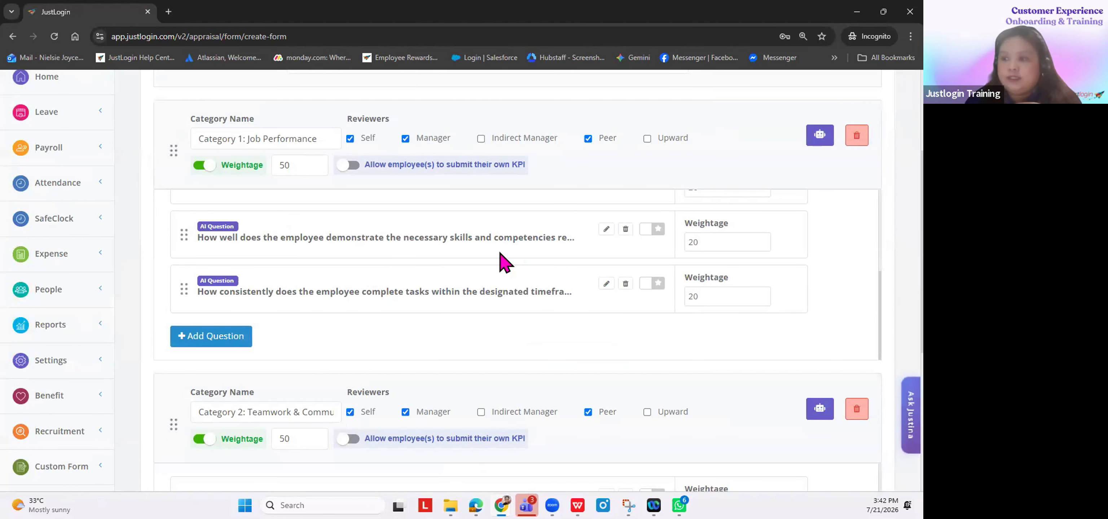
scroll(501, 261, "down", 4)
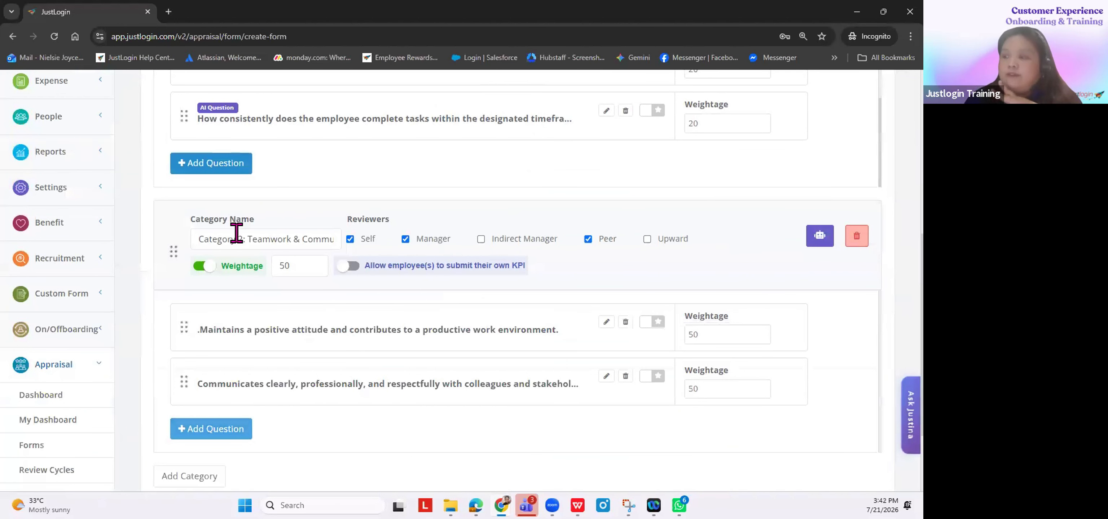
left_click(647, 323)
left_click(650, 377)
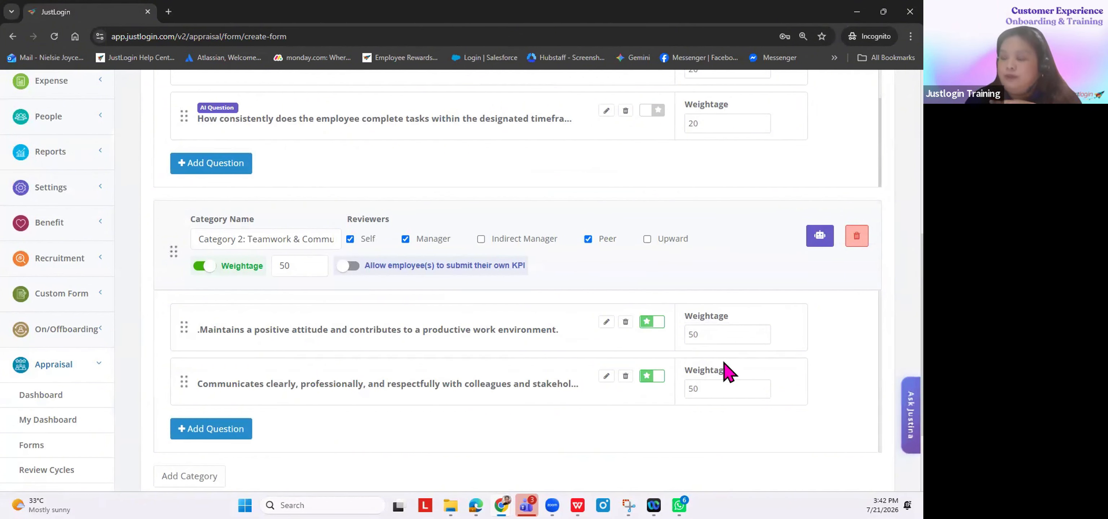
Step: Turn on the star setting for the three AI questions in the Job Performance category
scroll(727, 372, "up", 8)
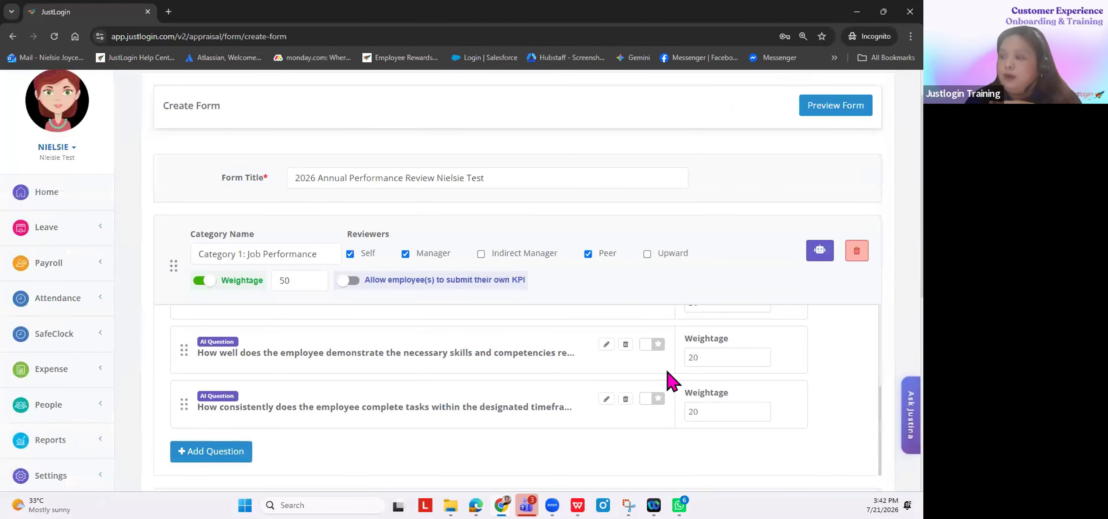
scroll(671, 345, "up", 2)
scroll(811, 365, "down", 1)
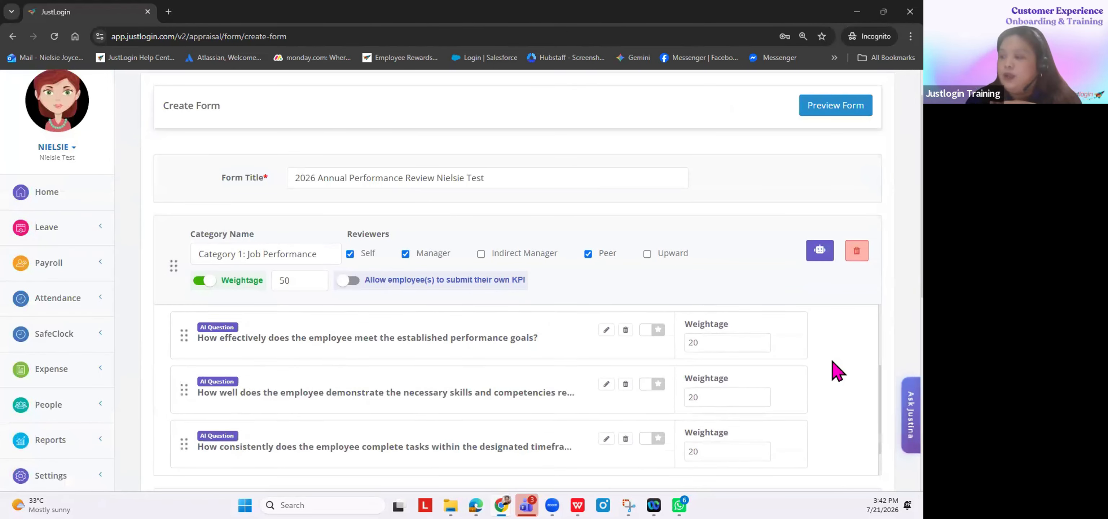
scroll(655, 387, "down", 1)
scroll(654, 365, "up", 2)
left_click(648, 348)
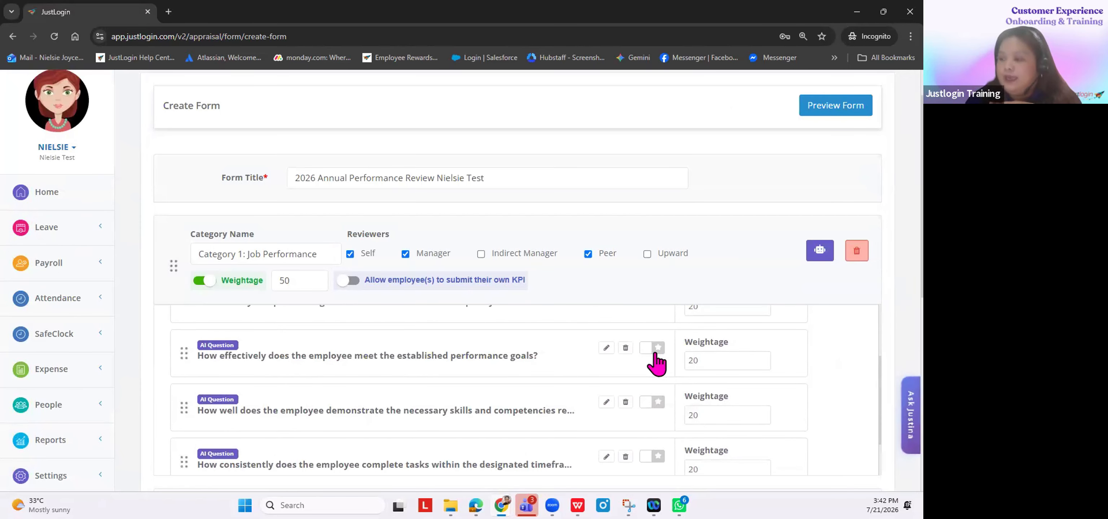
left_click(647, 403)
left_click(648, 456)
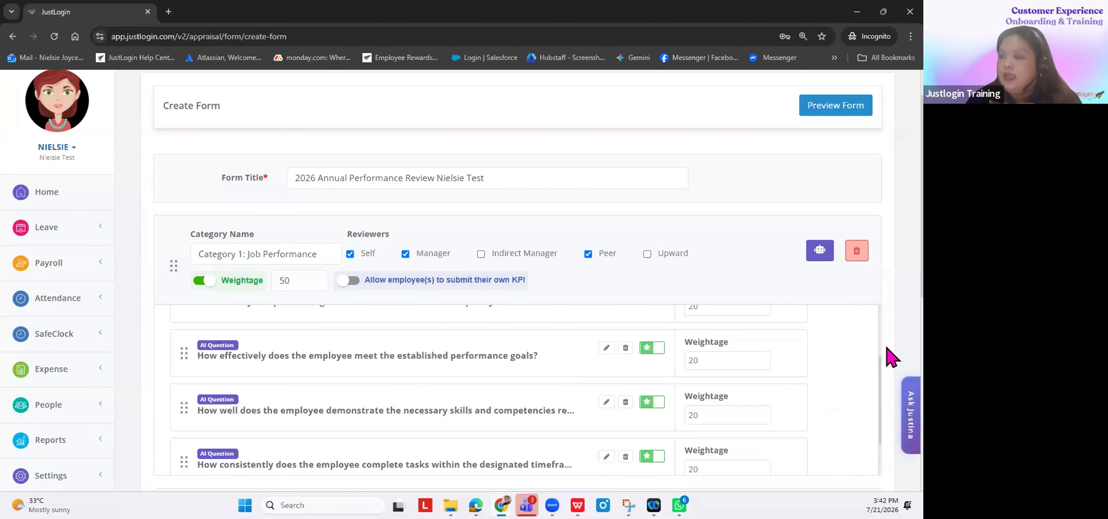
Step: Open the knowledge and skills question for editing, view its available answer types and close it without saving
scroll(888, 346, "down", 3)
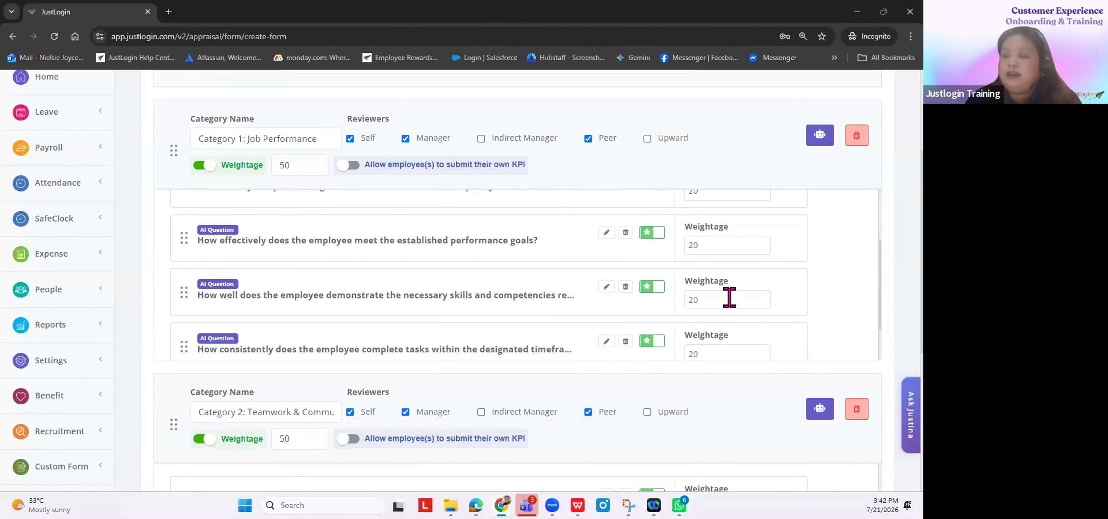
scroll(430, 260, "up", 3)
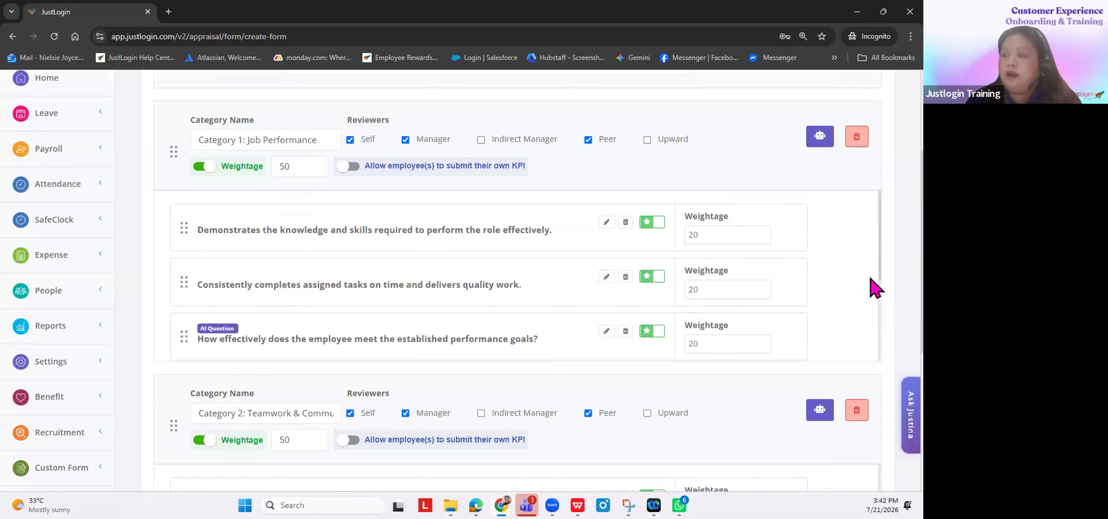
scroll(874, 289, "up", 4)
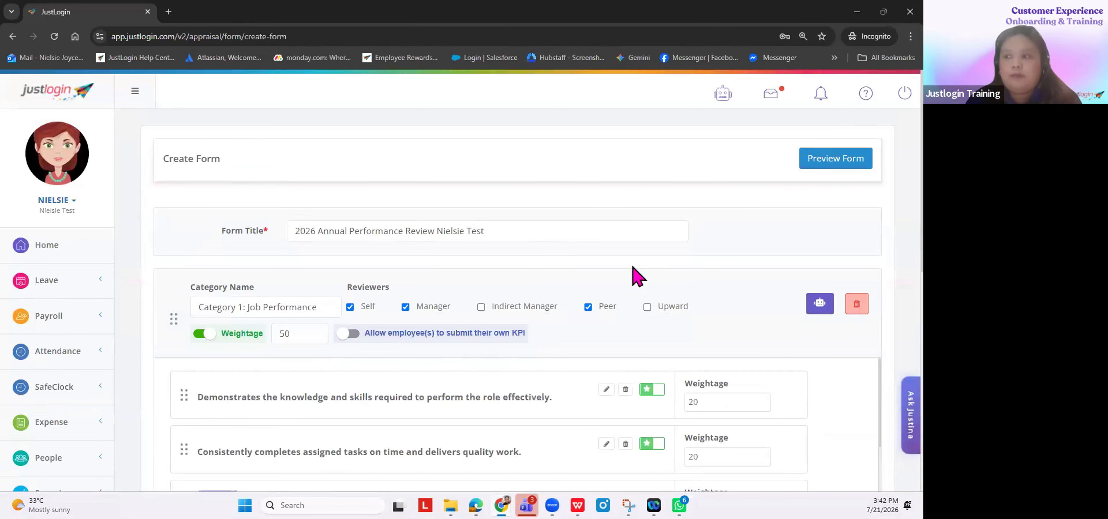
scroll(787, 310, "down", 4)
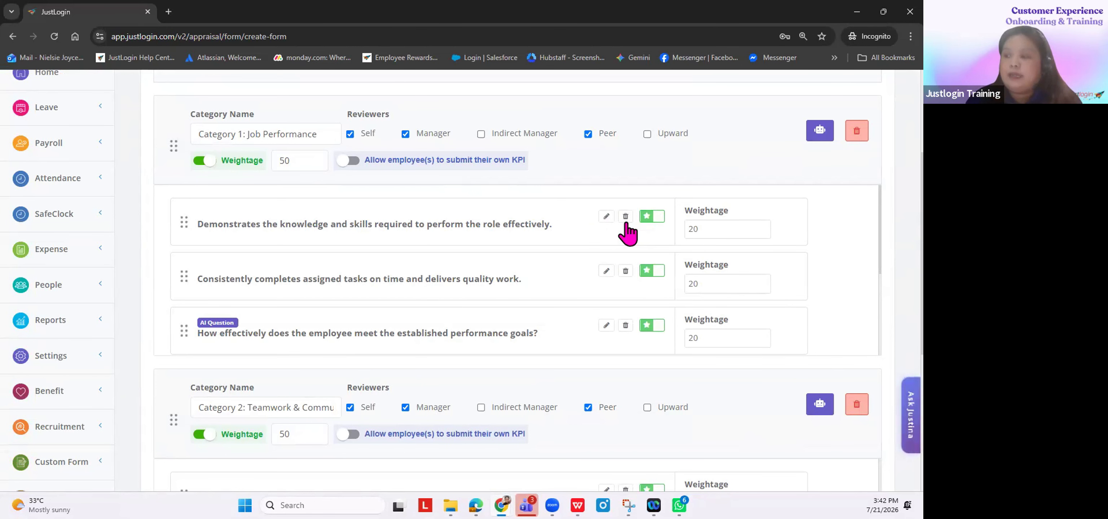
left_click(607, 217)
scroll(564, 304, "down", 3)
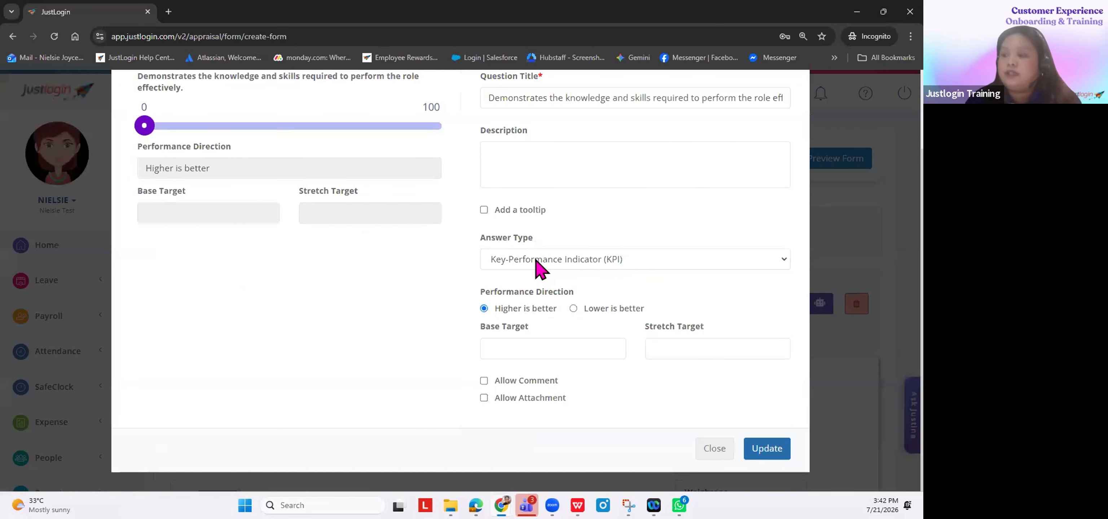
left_click(577, 262)
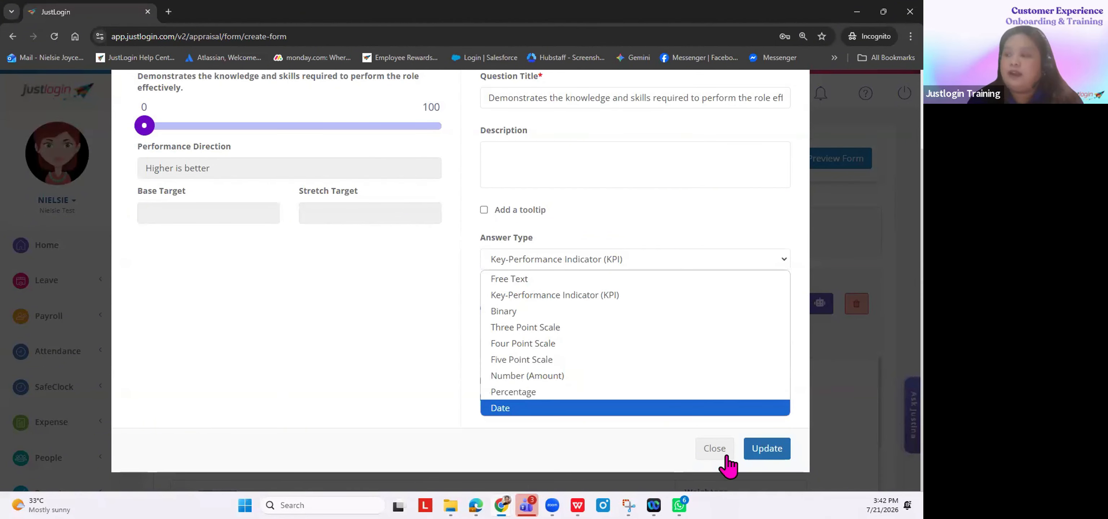
left_click(714, 449)
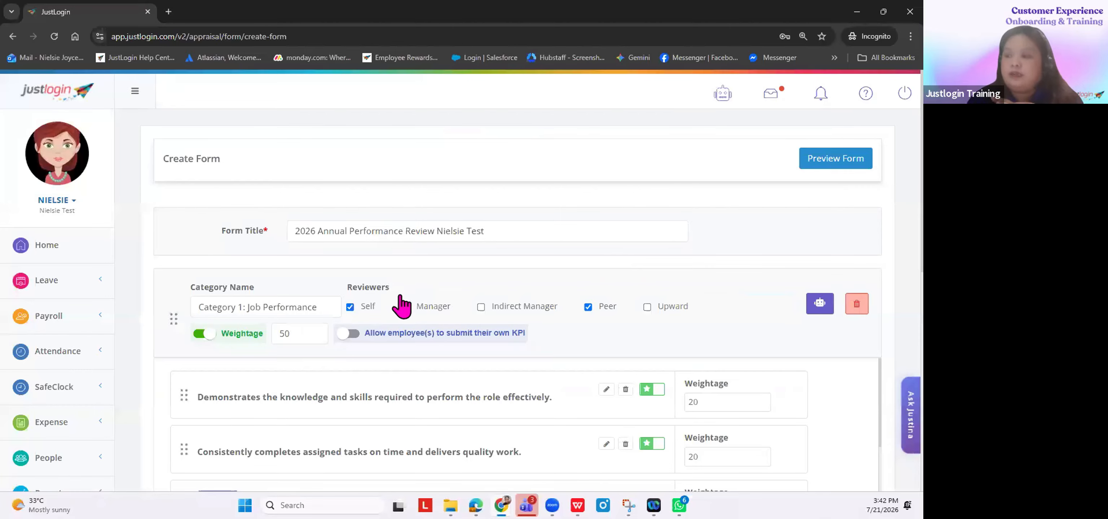
Step: Review the Job Performance questions with their weightages and the form title
scroll(431, 327, "down", 4)
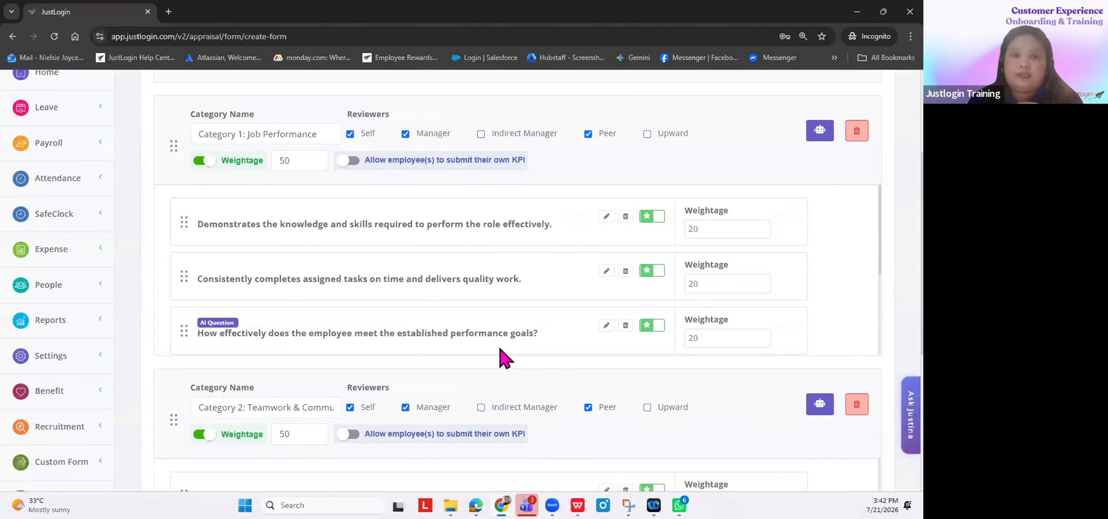
scroll(514, 340, "down", 3)
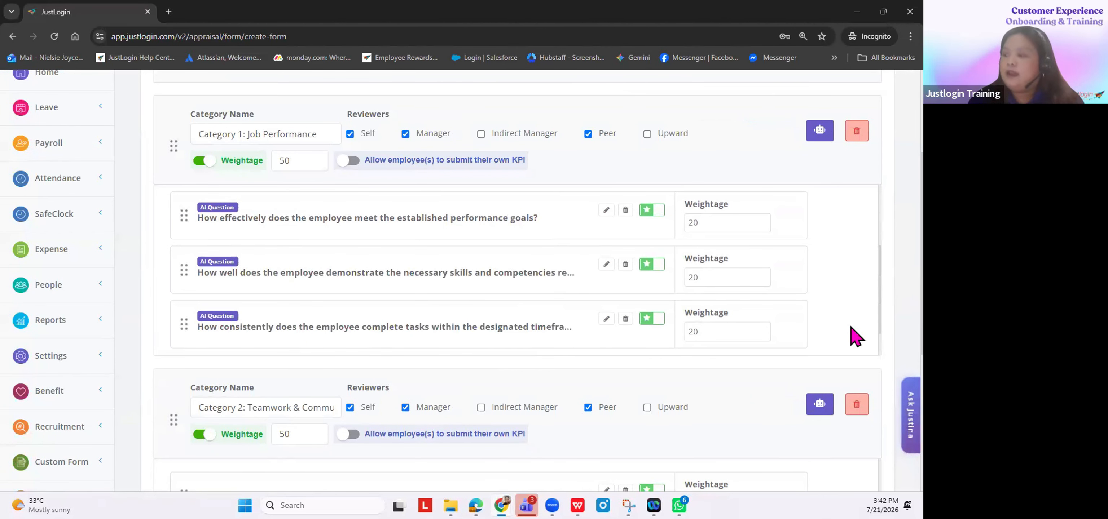
scroll(854, 338, "down", 1)
scroll(688, 146, "up", 4)
left_click_drag(295, 231, 531, 233)
left_click(535, 233)
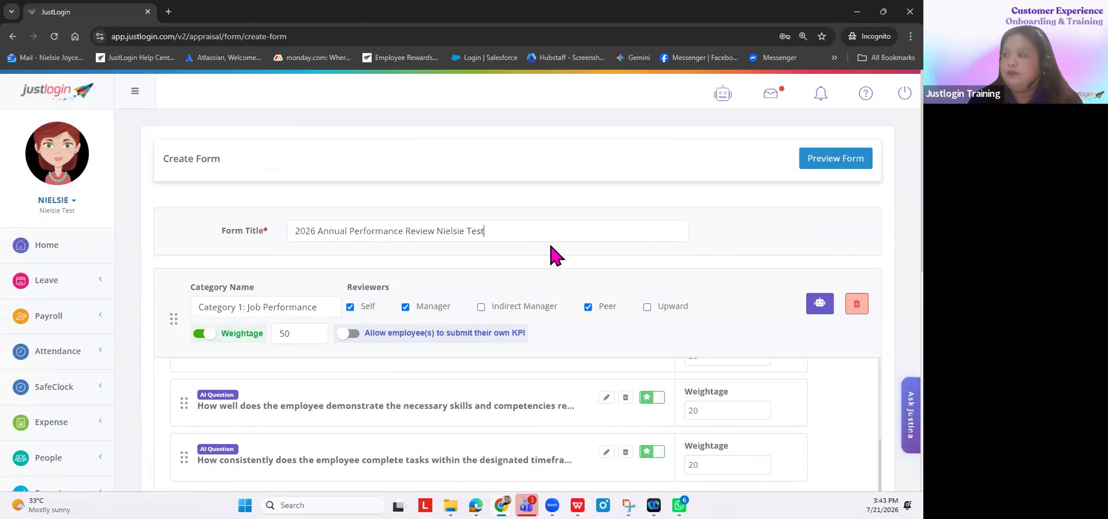
Step: Preview the Job Performance questions of the annual performance review form, close the preview and publish the form
left_click(837, 167)
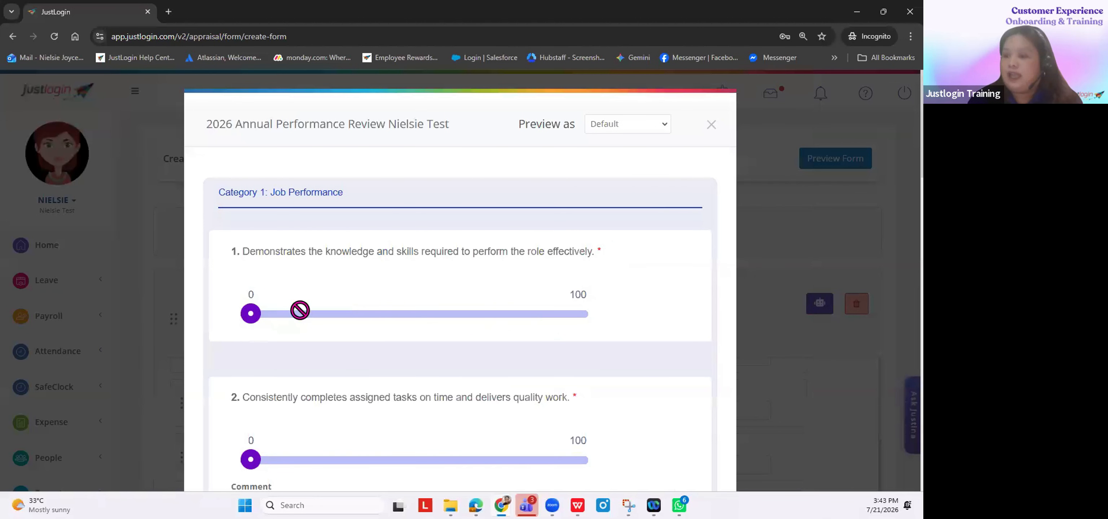
scroll(510, 317, "down", 10)
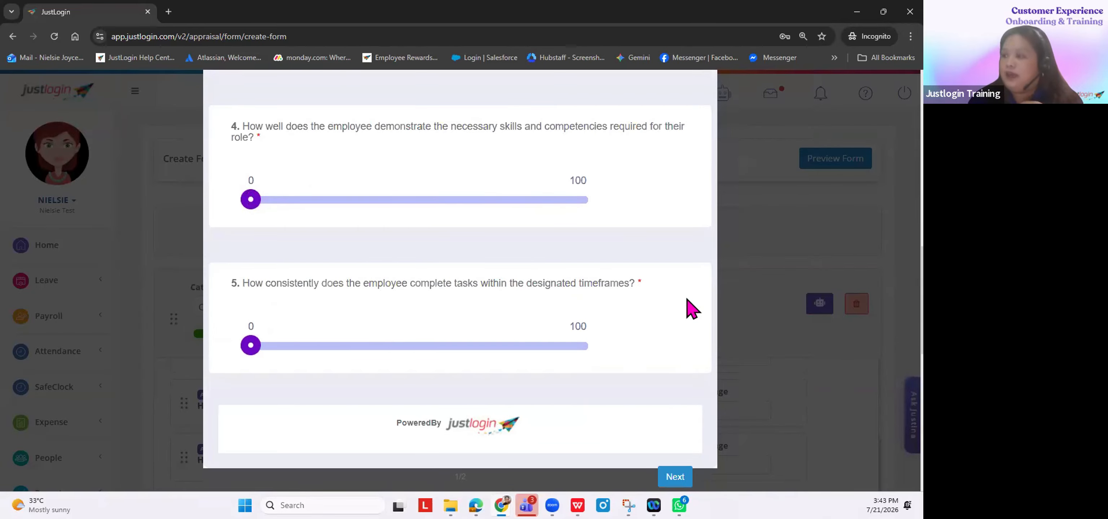
scroll(686, 310, "up", 6)
scroll(691, 295, "up", 5)
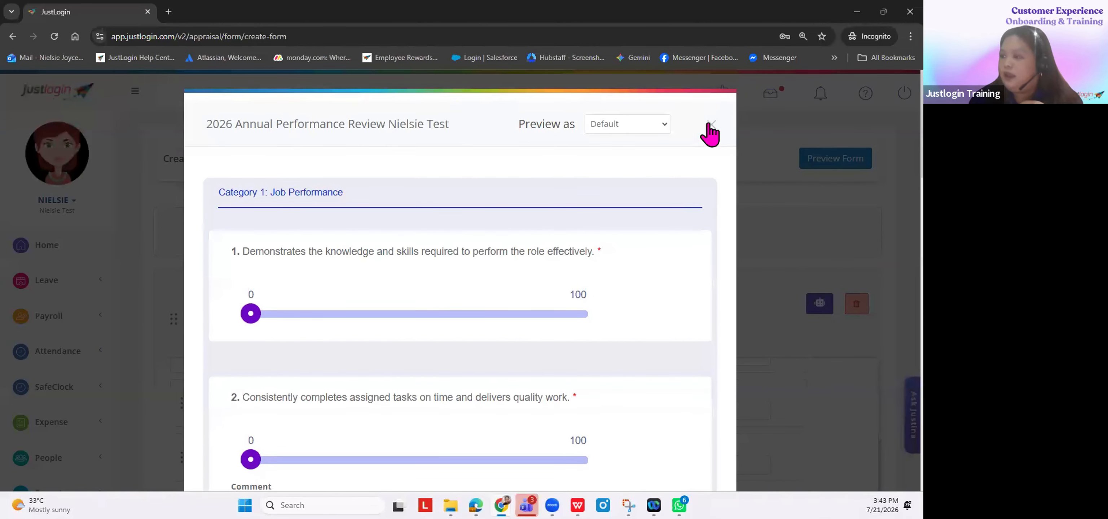
left_click(706, 126)
scroll(790, 358, "down", 10)
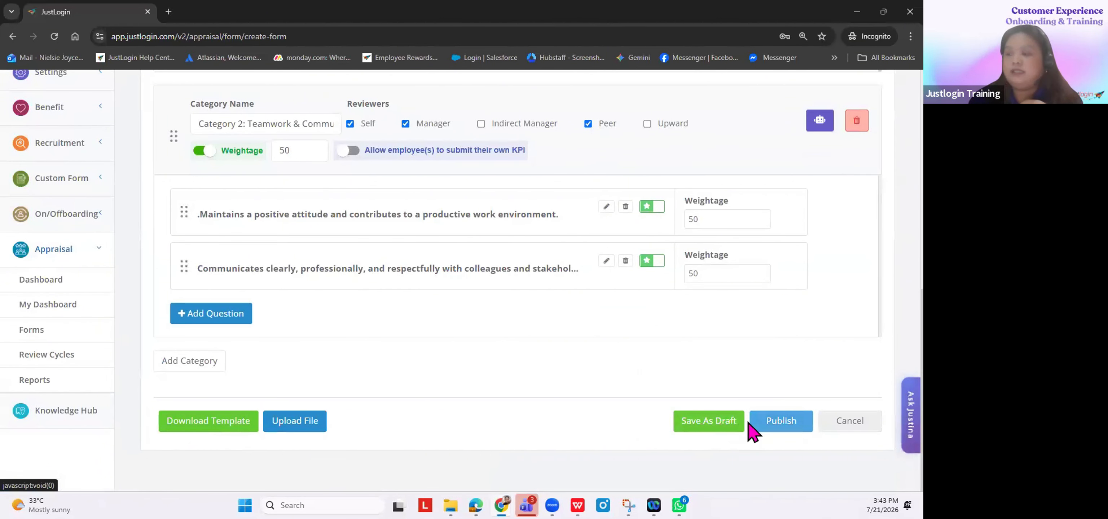
left_click(782, 421)
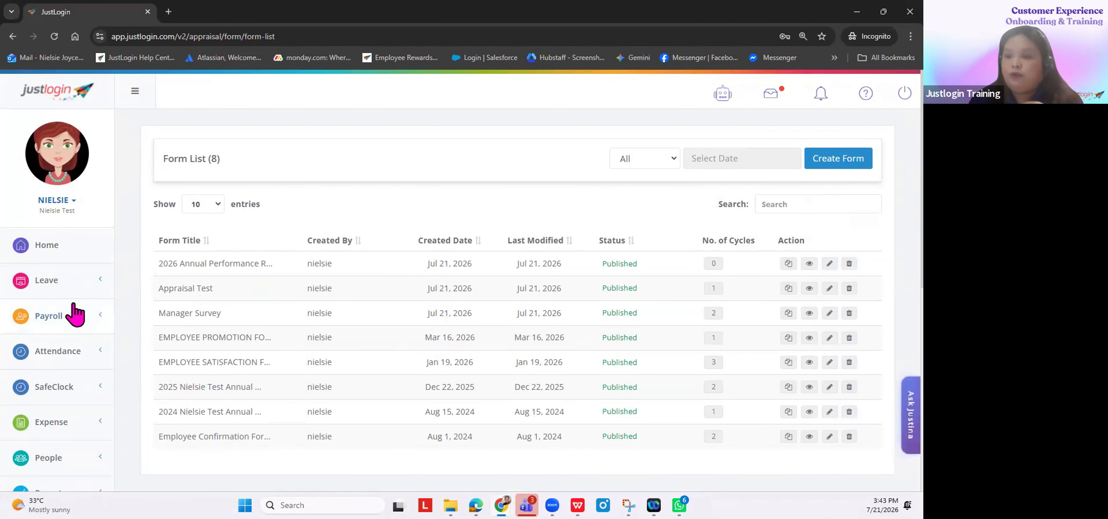
Step: Create a new appraisal review cycle named 2026 Annual Performance Review
scroll(74, 314, "down", 5)
scroll(74, 315, "down", 3)
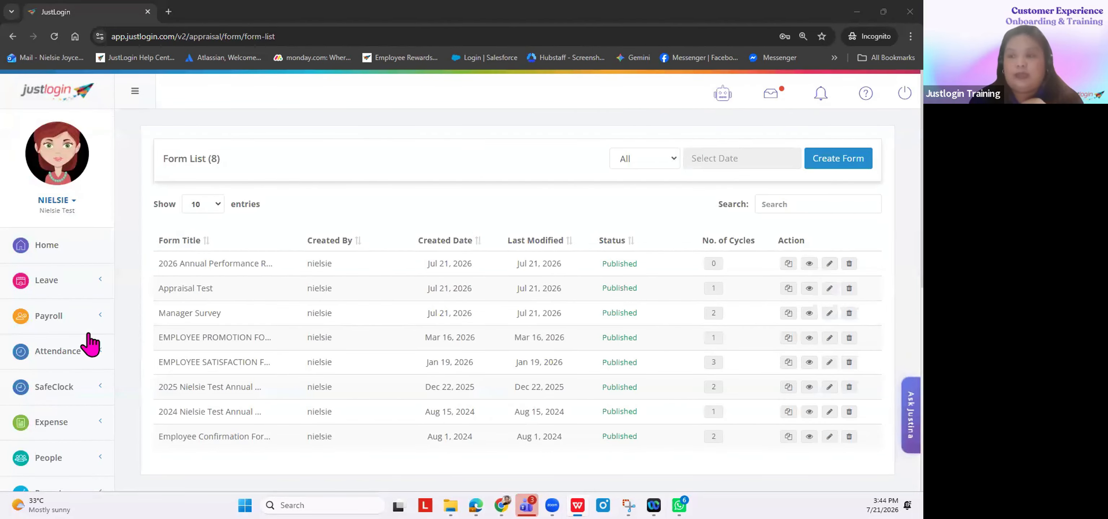
scroll(92, 344, "down", 5)
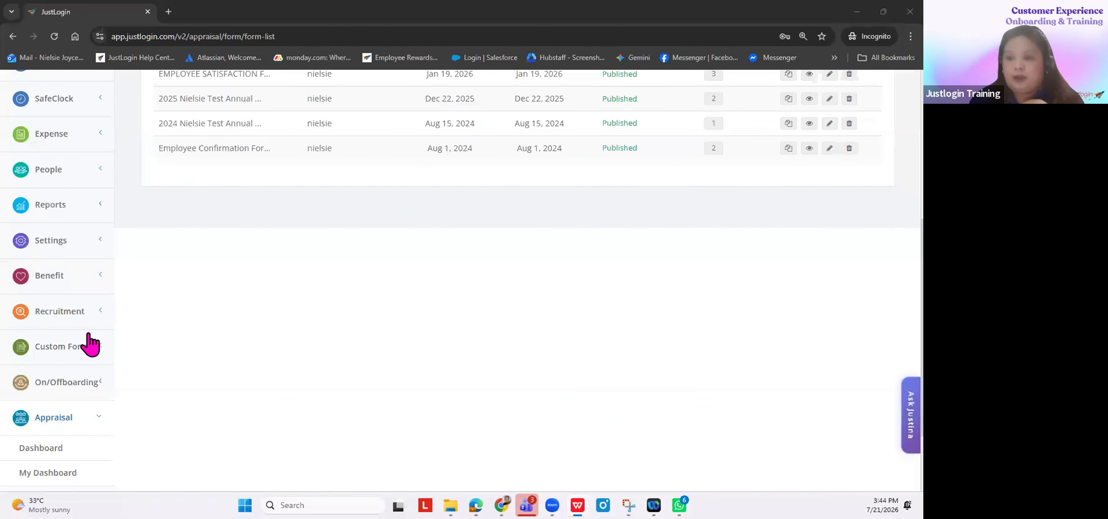
scroll(91, 344, "down", 2)
left_click(65, 426)
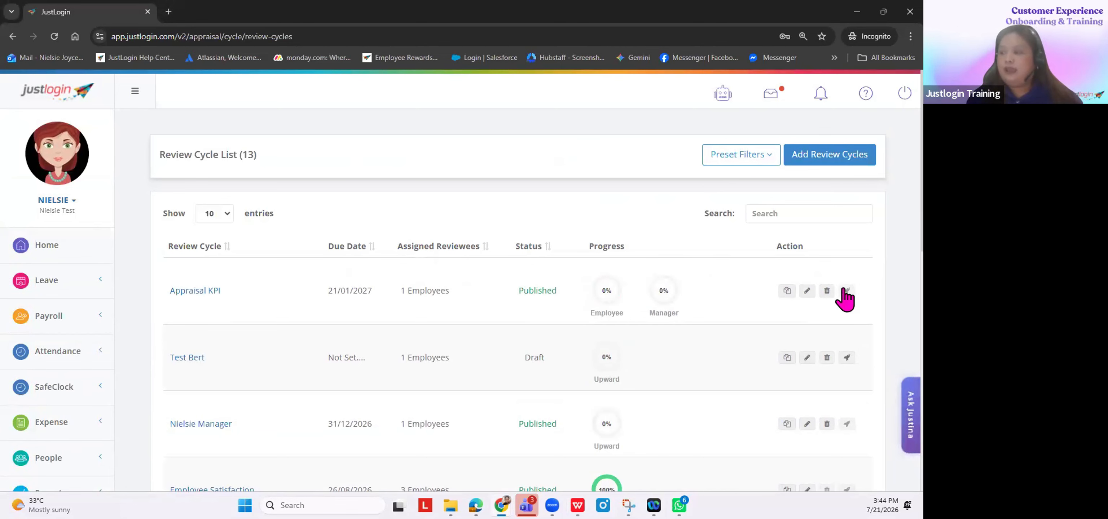
left_click(825, 165)
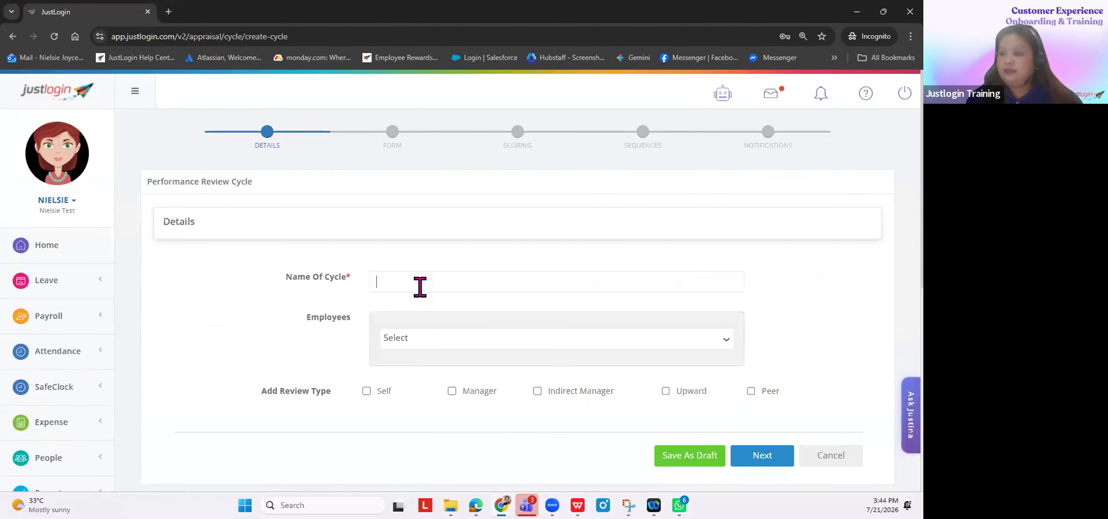
type("2026")
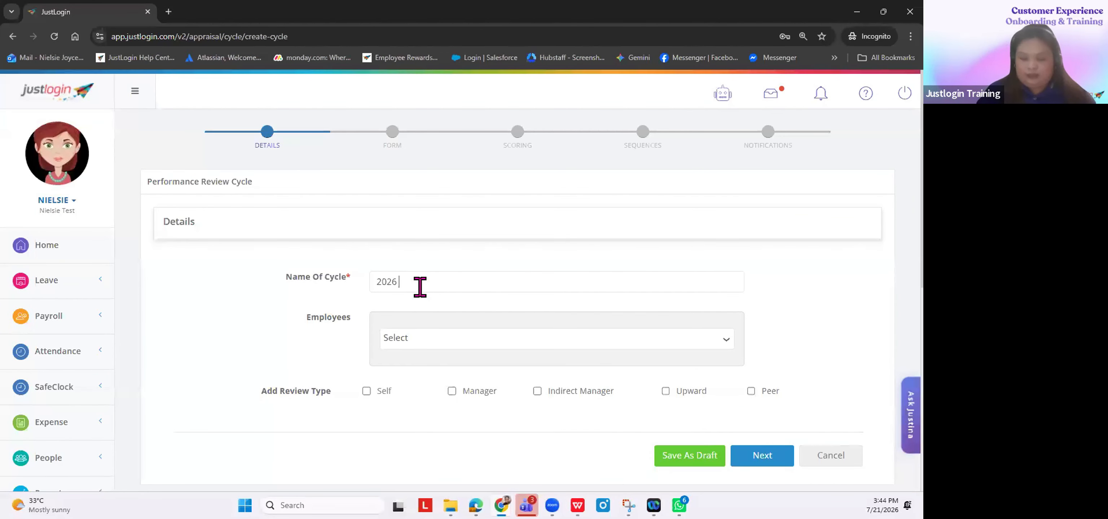
type(" Annual Performance Review")
Step: Add two employees to the review cycle: the signed-in account holder and the employee in Human Resources
scroll(516, 300, "down", 3)
double_click(328, 201)
left_click(420, 228)
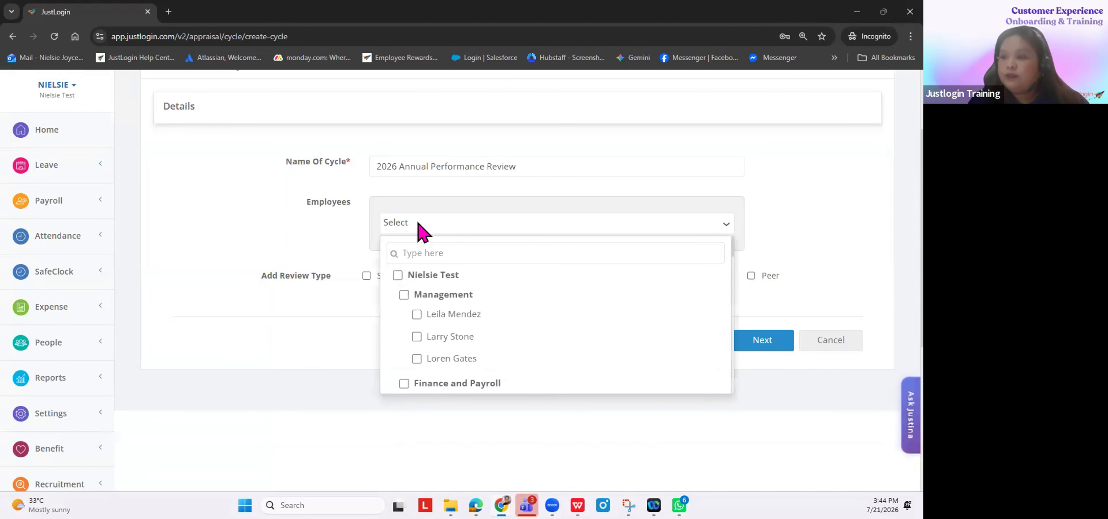
left_click(443, 253)
type("nie")
left_click(421, 317)
type("ava")
left_click(417, 316)
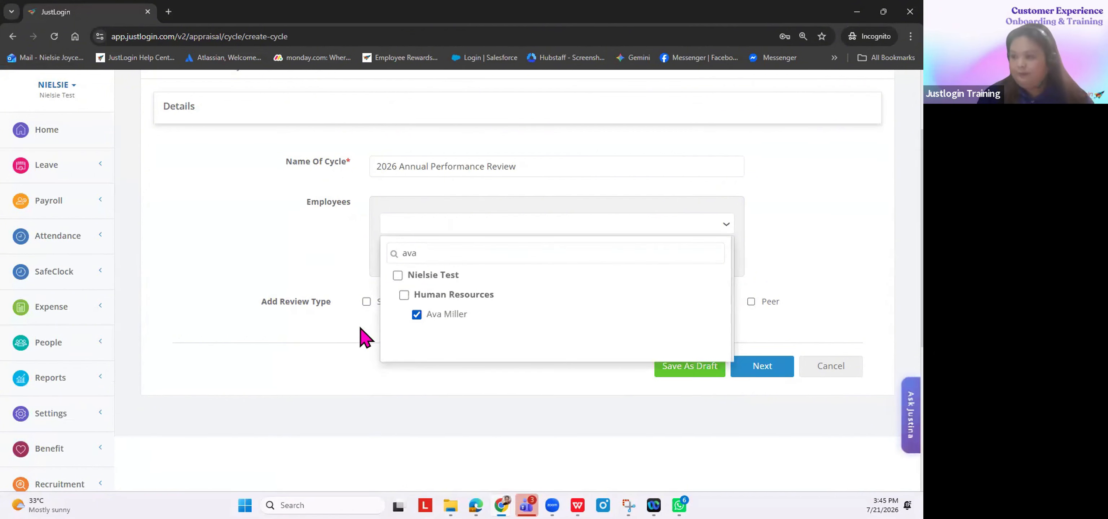
left_click(361, 332)
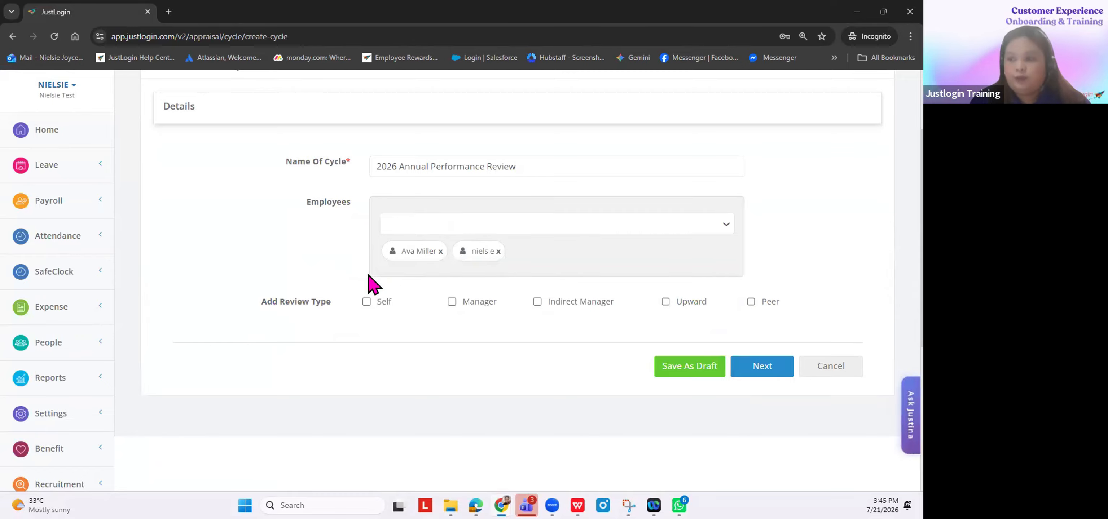
Step: Enable the Self, Manager and Peer review types for the cycle
left_click(366, 302)
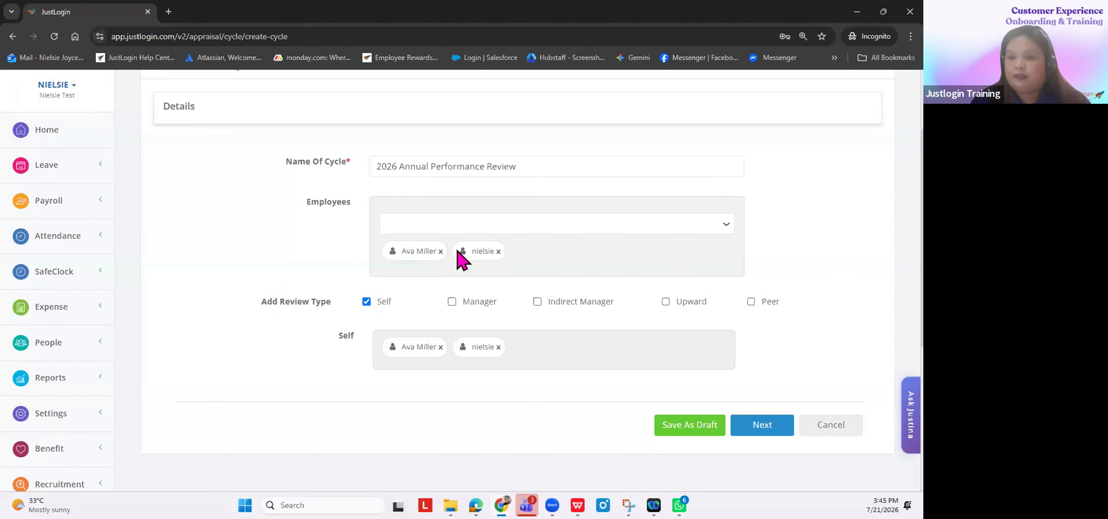
left_click(452, 302)
scroll(452, 258, "down", 3)
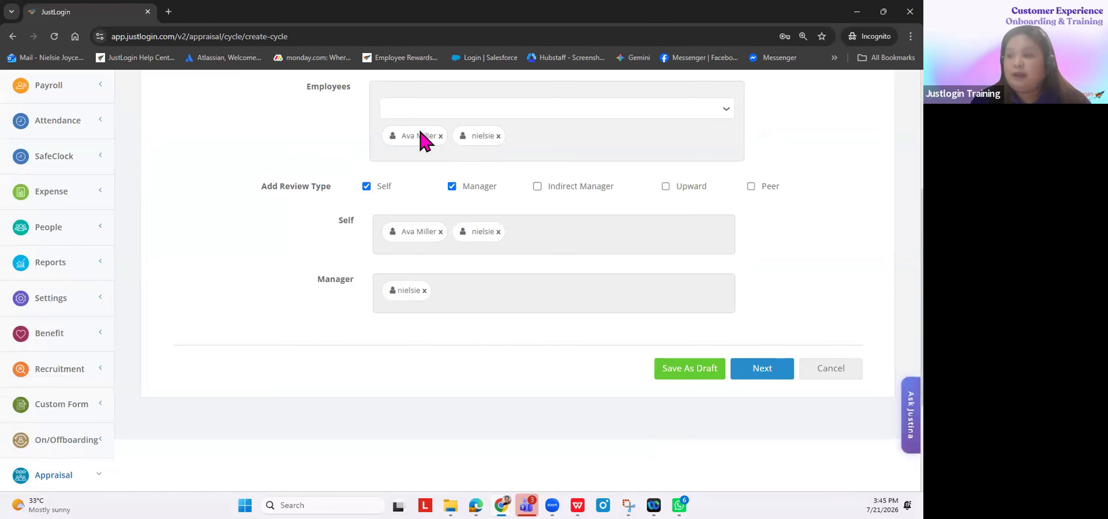
left_click(751, 186)
scroll(373, 309, "down", 3)
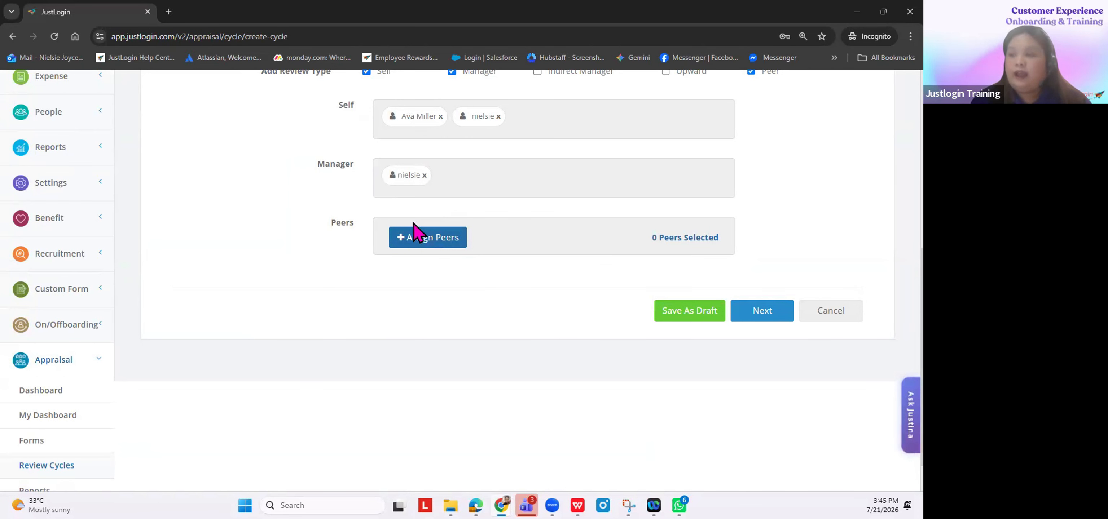
Step: Assign two peer reviewers, including the third employee listed under Leasing, to the Human Resources employee and save the selection
scroll(421, 230, "up", 5)
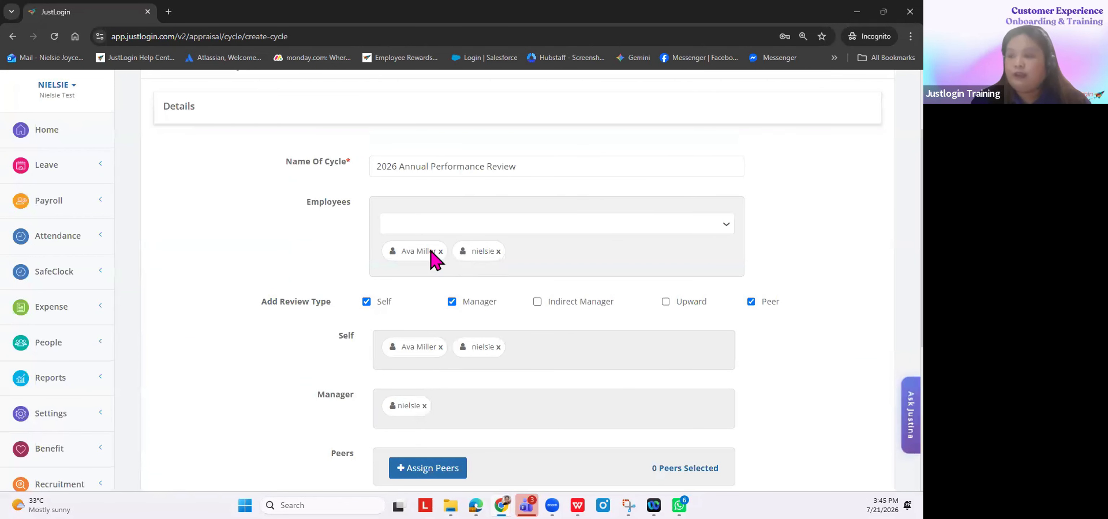
scroll(456, 267, "down", 5)
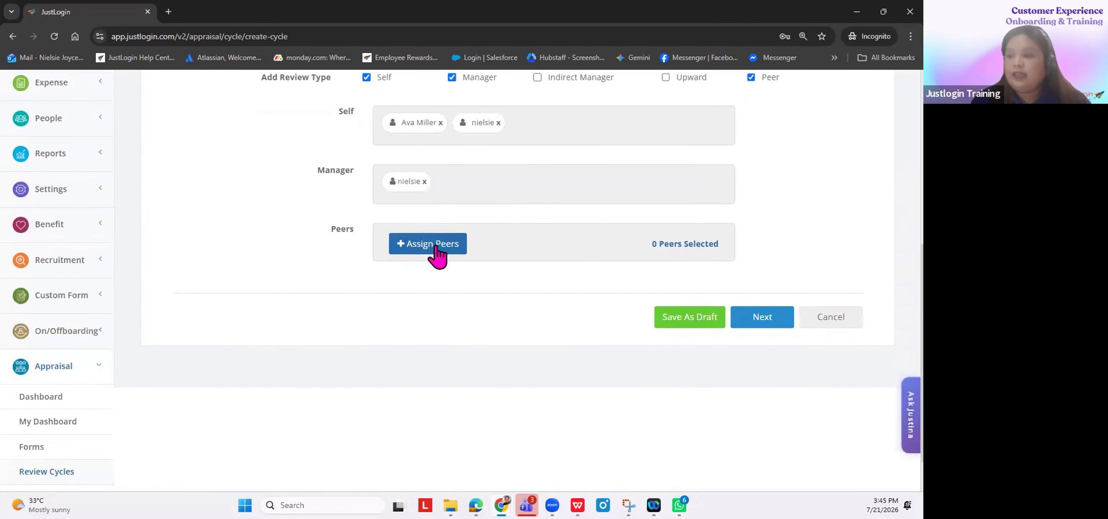
left_click(400, 240)
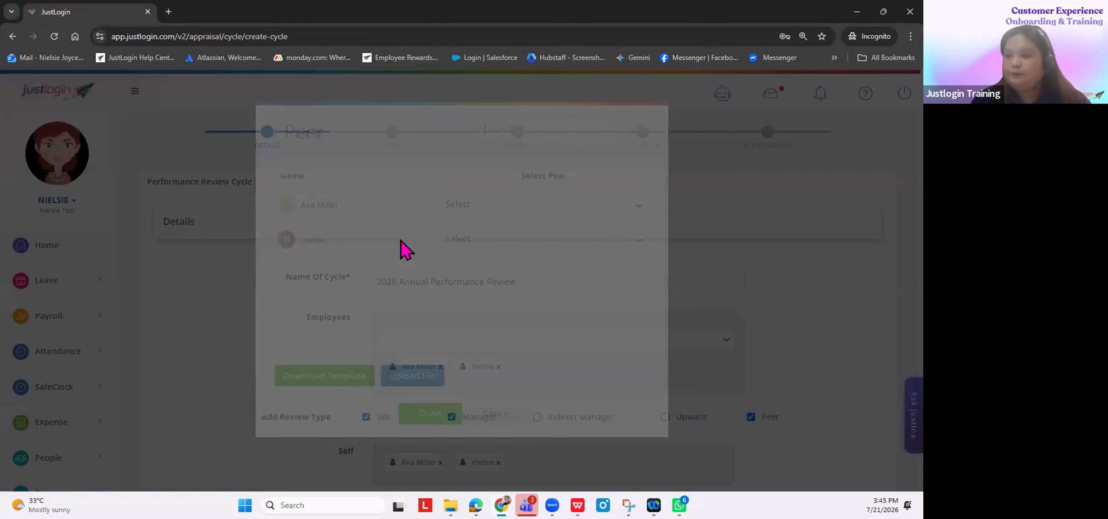
left_click_drag(300, 206, 370, 210)
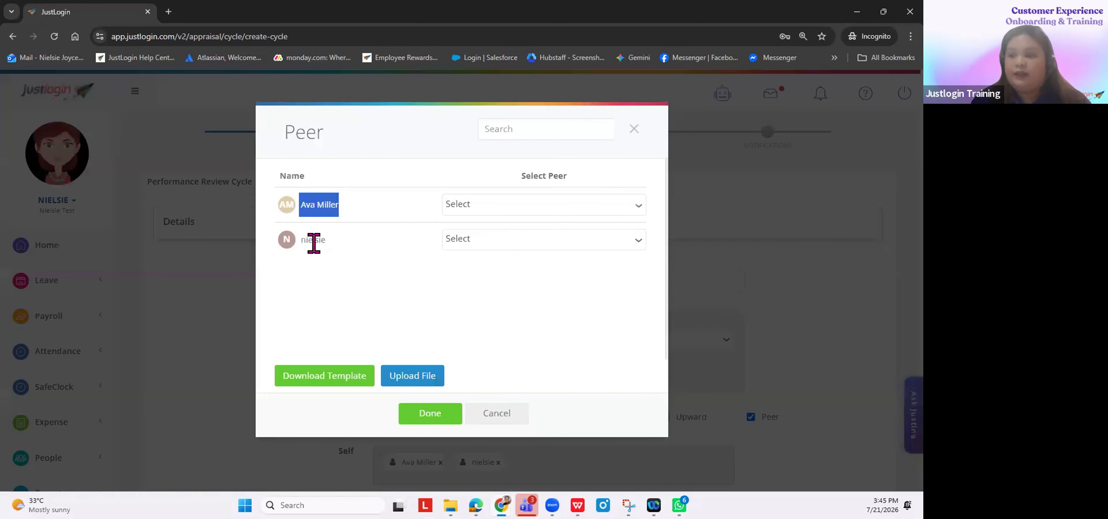
left_click_drag(301, 244, 371, 249)
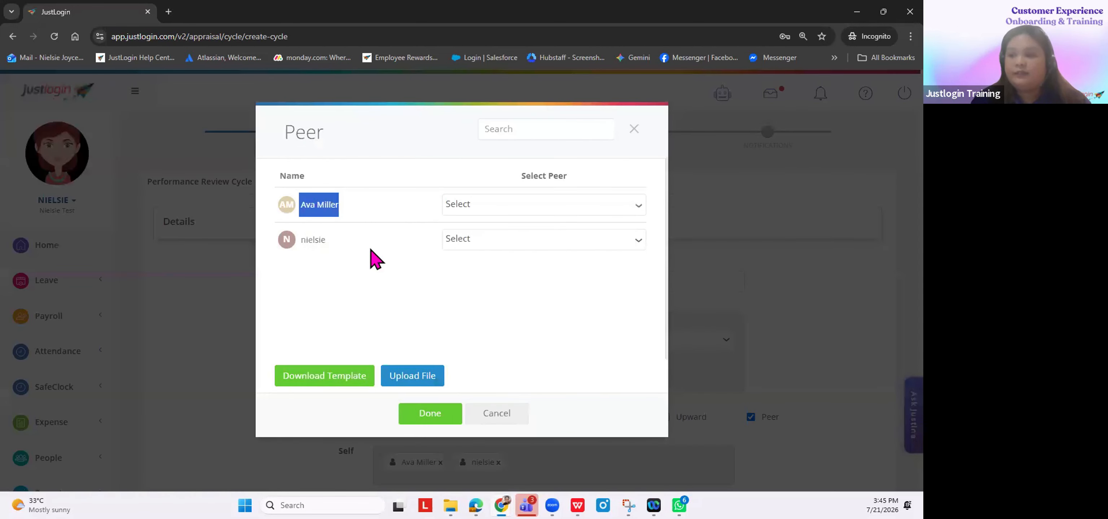
left_click(491, 213)
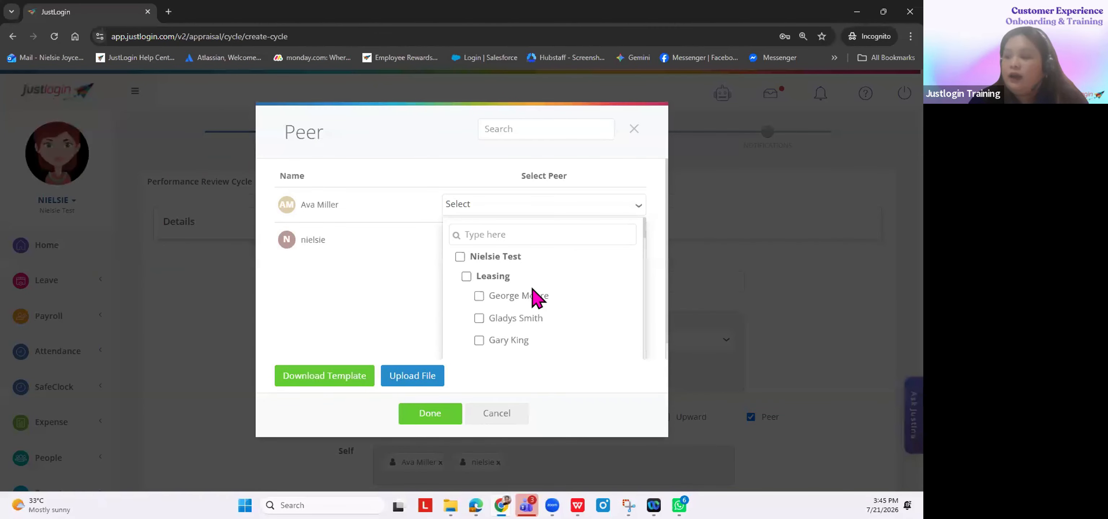
left_click(479, 341)
scroll(532, 301, "down", 3)
left_click(479, 318)
left_click(430, 414)
Step: Assign one peer reviewer from Finance and Payroll, found by searching for "bi", to the account holder and save the selection
scroll(469, 345, "down", 7)
left_click(463, 281)
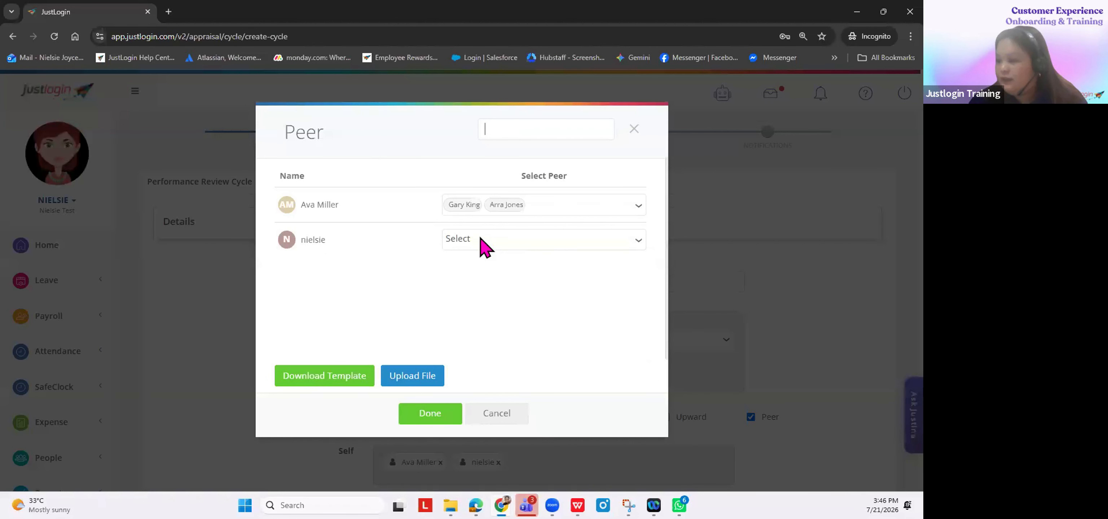
left_click(482, 241)
scroll(526, 297, "down", 3)
left_click(487, 243)
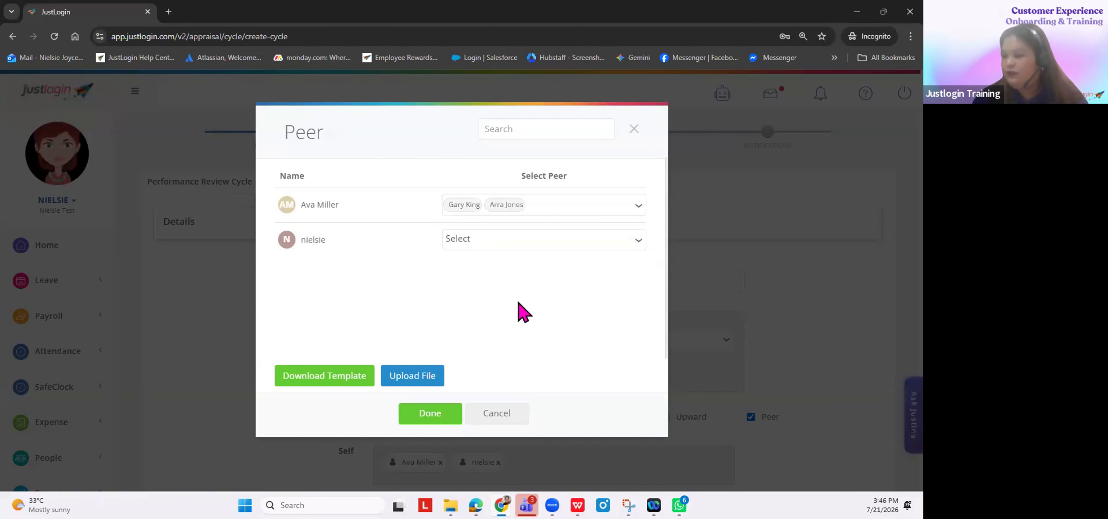
left_click(508, 244)
left_click(495, 267)
type("nb")
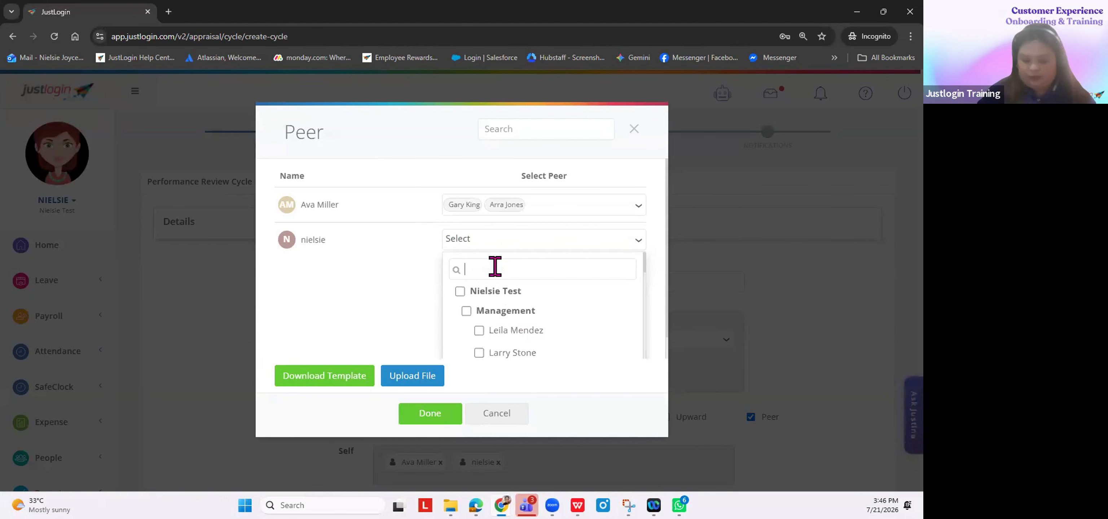
key("BackSpace")
key("BackSpace")
type("bi")
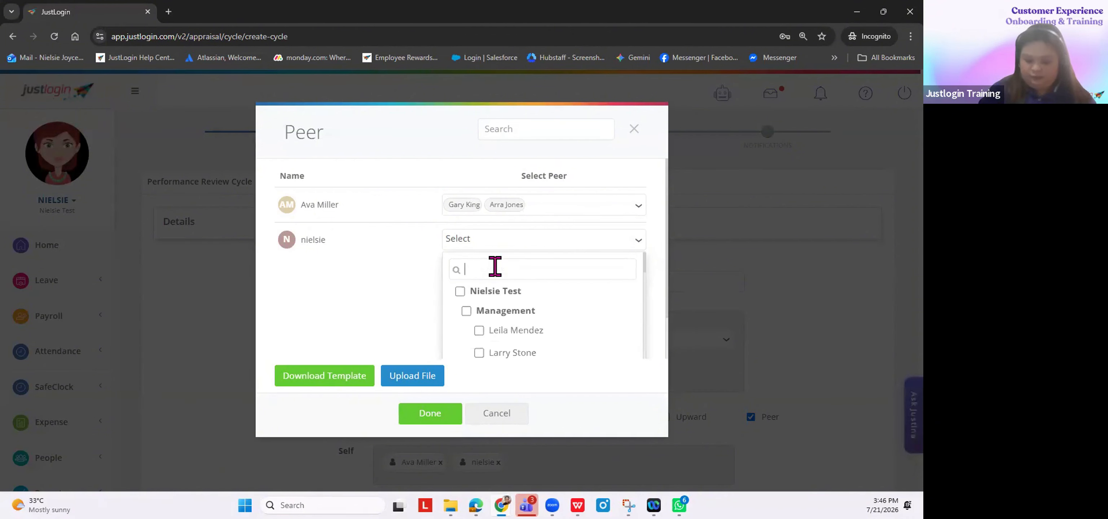
left_click(480, 332)
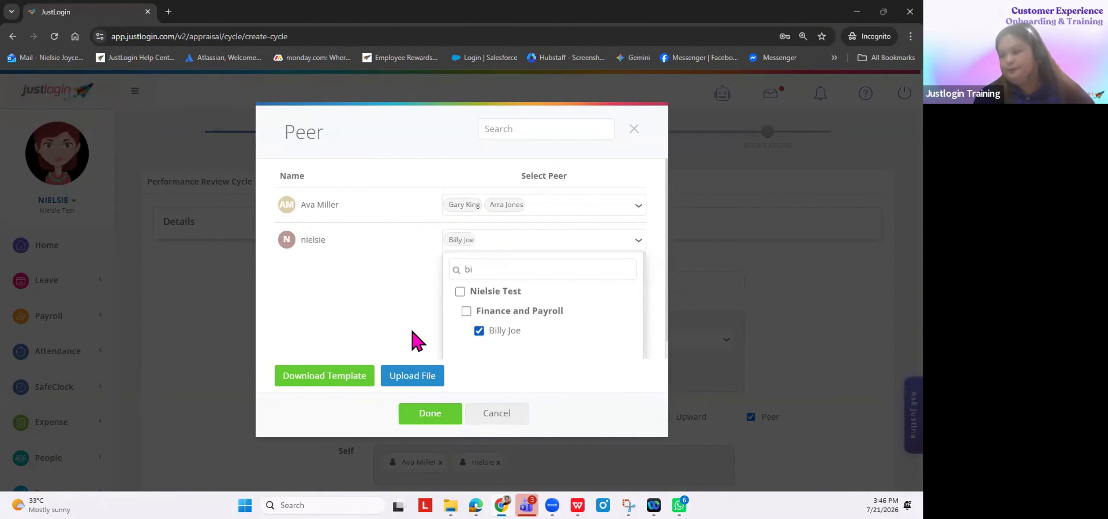
left_click(396, 338)
left_click(432, 414)
Step: Check the cycle's employees, review types and reviewers, and proceed to the Form stage
scroll(473, 258, "down", 6)
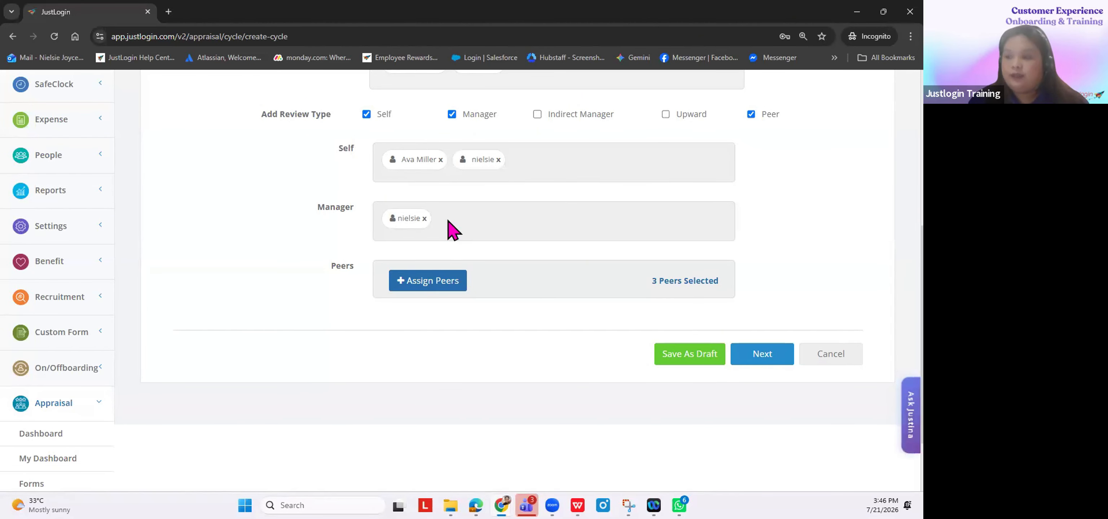
scroll(473, 367, "up", 7)
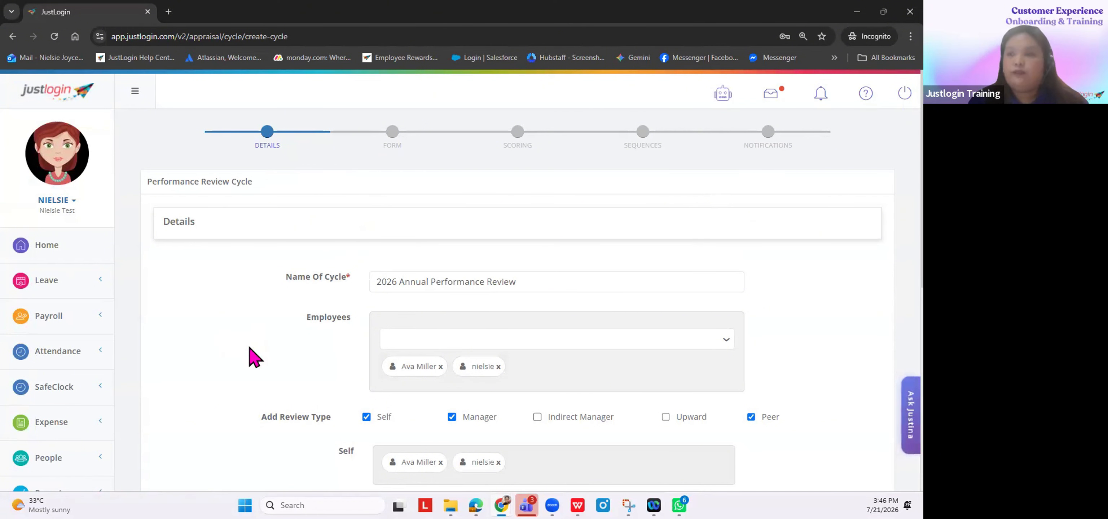
scroll(252, 358, "down", 6)
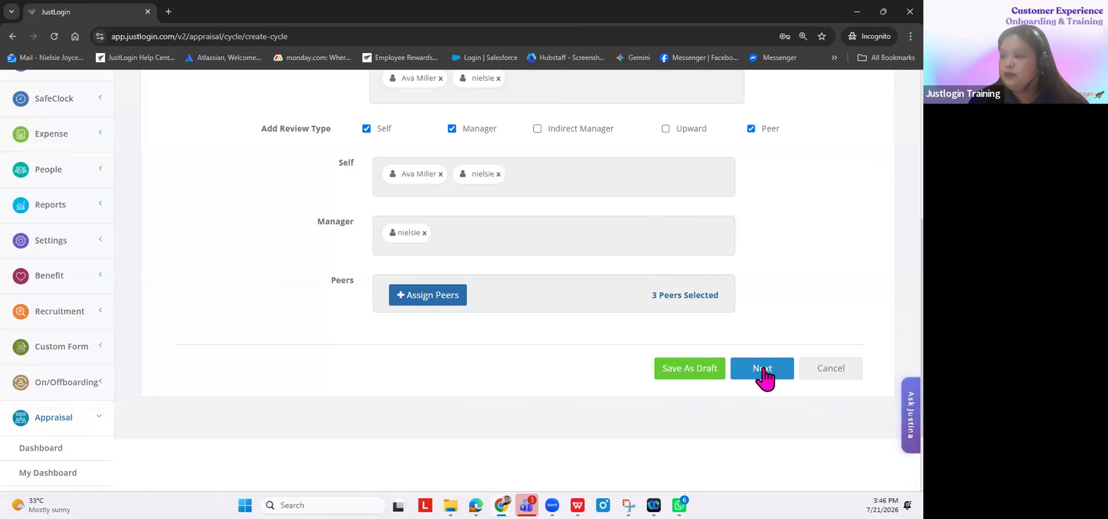
left_click(763, 371)
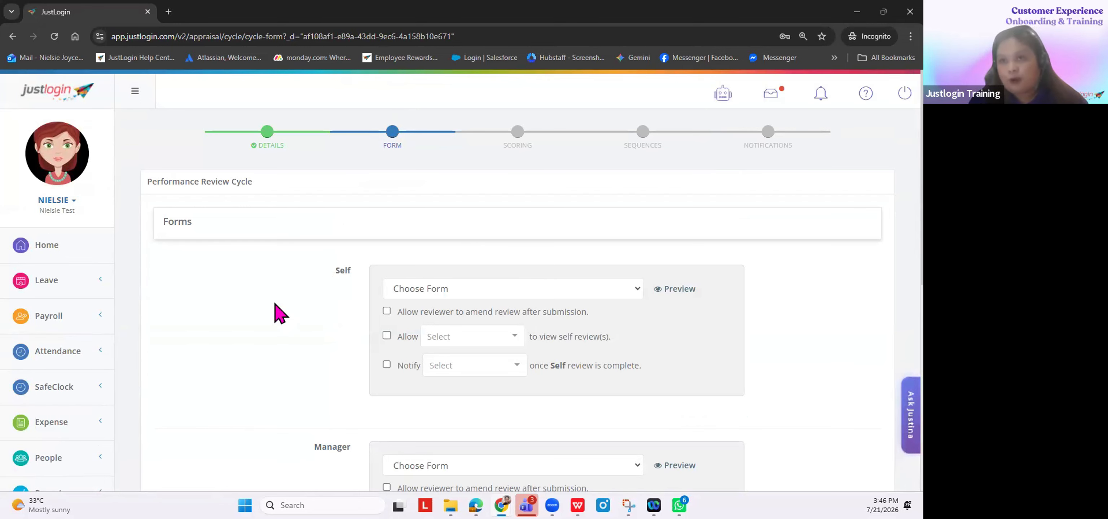
Step: Assign the 2026 Annual Performance Review form to the Self review, allow Manager to view it, and notify Admin on completion
scroll(337, 279, "down", 3)
left_click(420, 173)
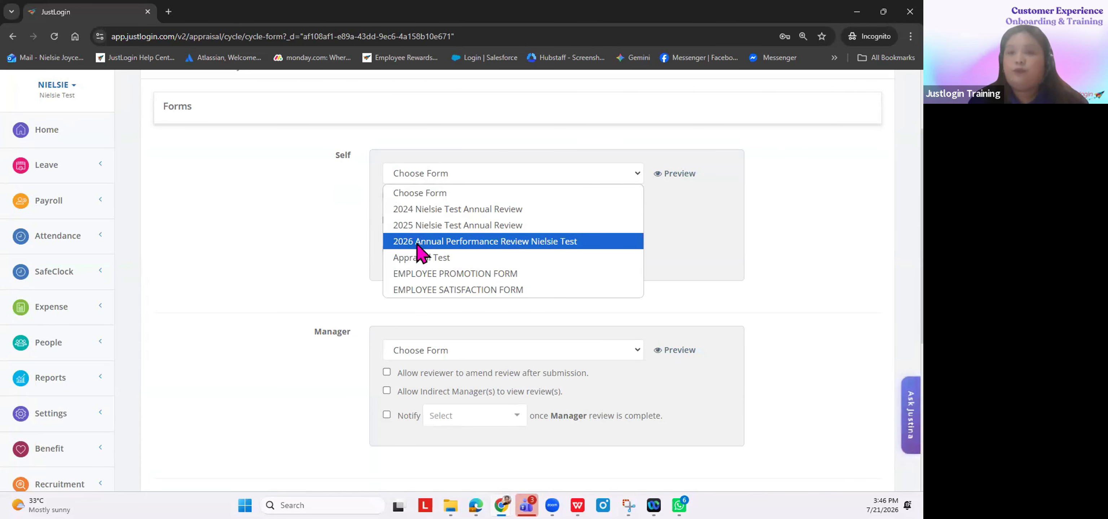
left_click(420, 243)
left_click(472, 222)
left_click(469, 262)
left_click(475, 250)
left_click(478, 308)
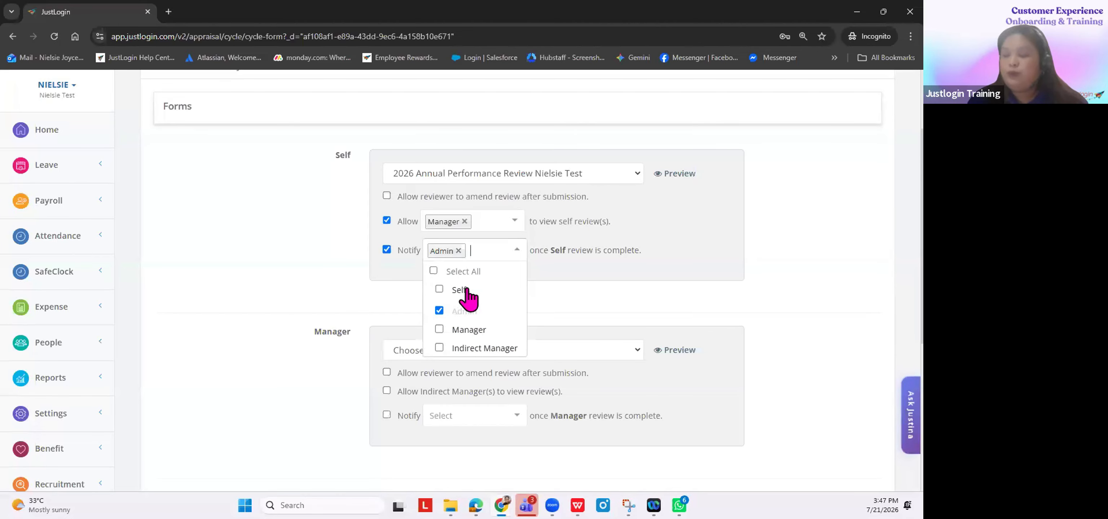
left_click(535, 255)
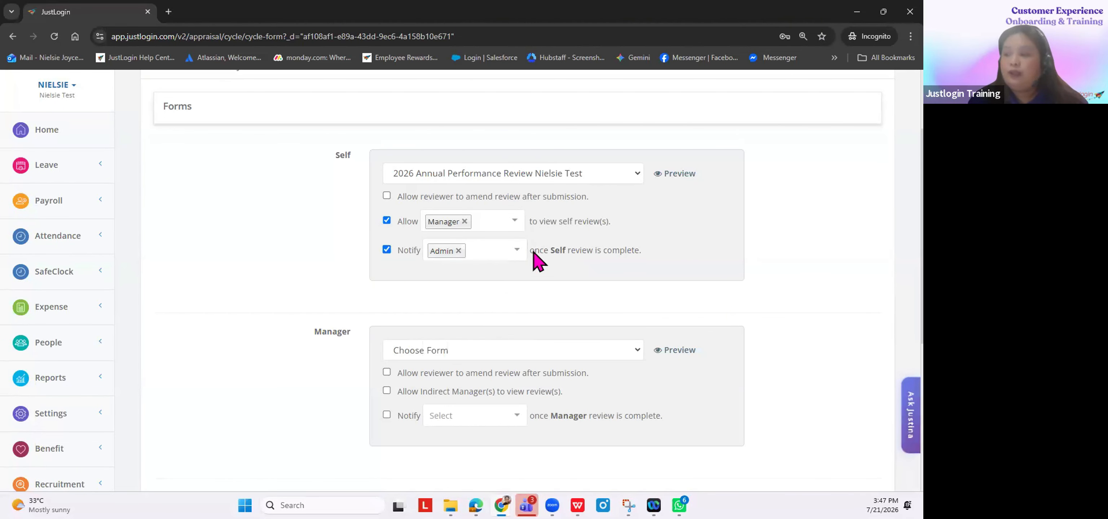
left_click_drag(533, 253, 684, 254)
left_click(684, 258)
Step: Assign the 2026 Annual Performance Review form to the Manager review and notify Admin once it is complete
scroll(684, 267, "down", 4)
left_click(513, 177)
left_click(486, 211)
left_click(440, 243)
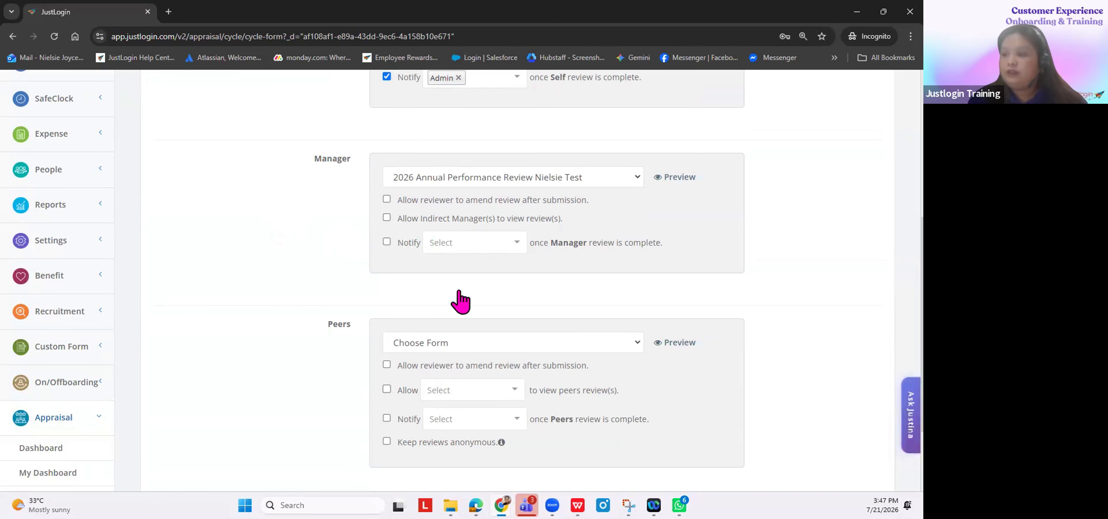
left_click(454, 301)
left_click(314, 262)
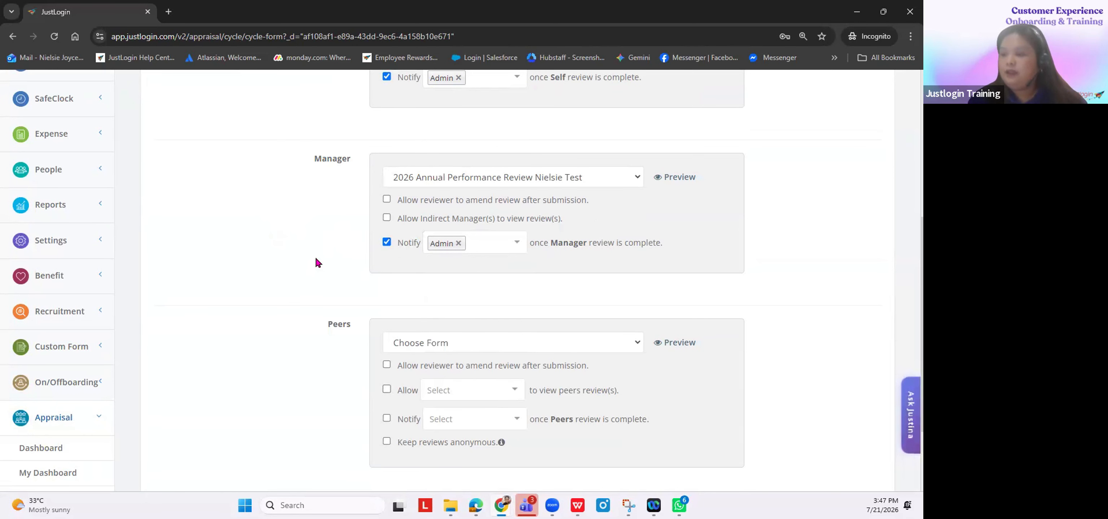
Step: Assign the 2026 Annual Performance Review form to the Peers review, keep reviews anonymous, and notify Admin on completion
scroll(317, 259, "down", 3)
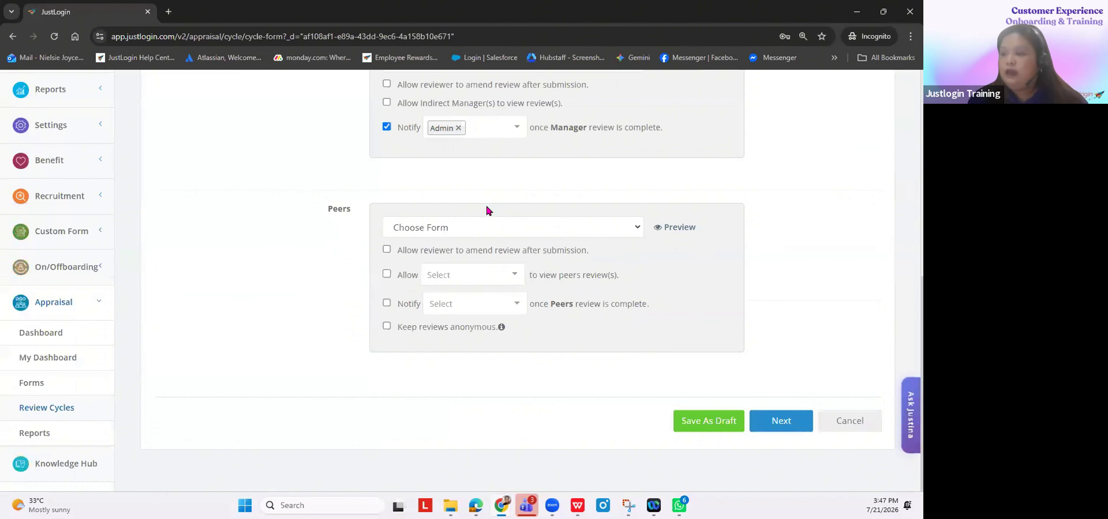
left_click(437, 235)
left_click(434, 295)
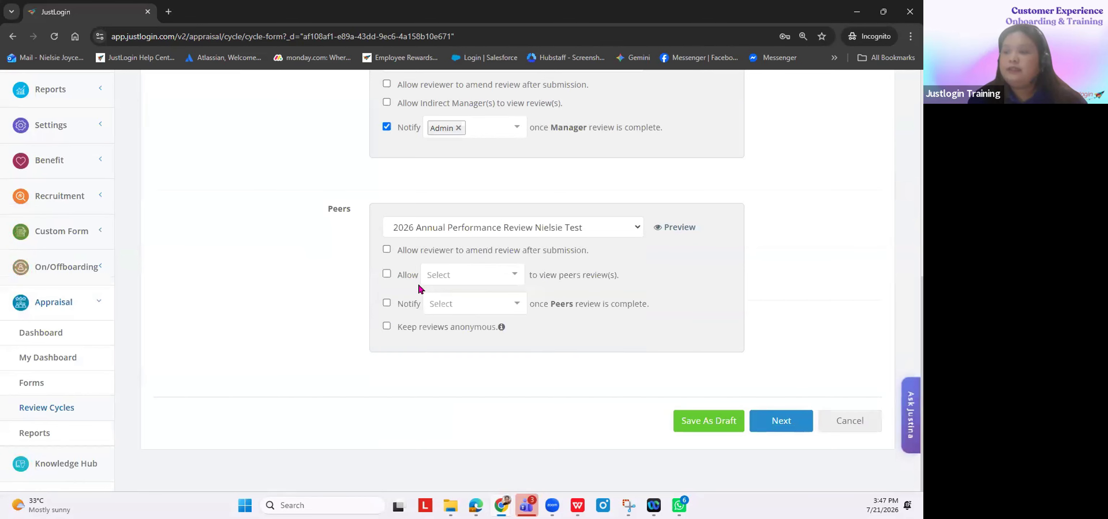
left_click(389, 329)
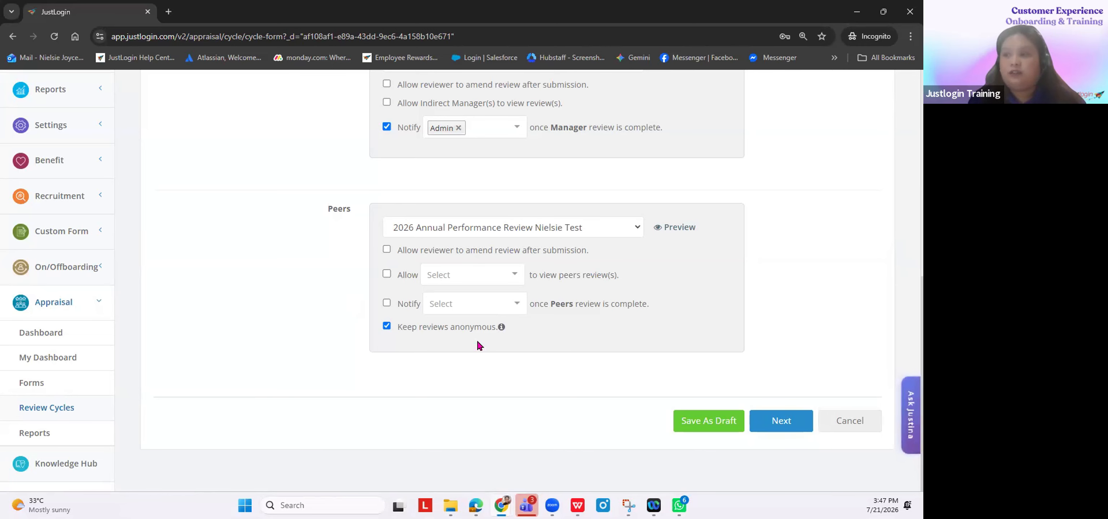
scroll(479, 345, "up", 6)
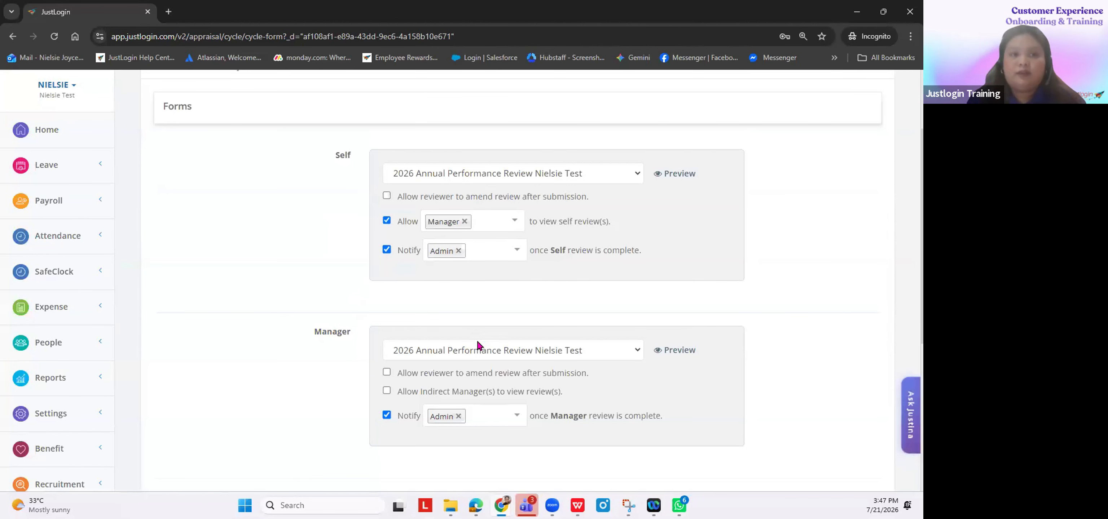
scroll(478, 345, "down", 5)
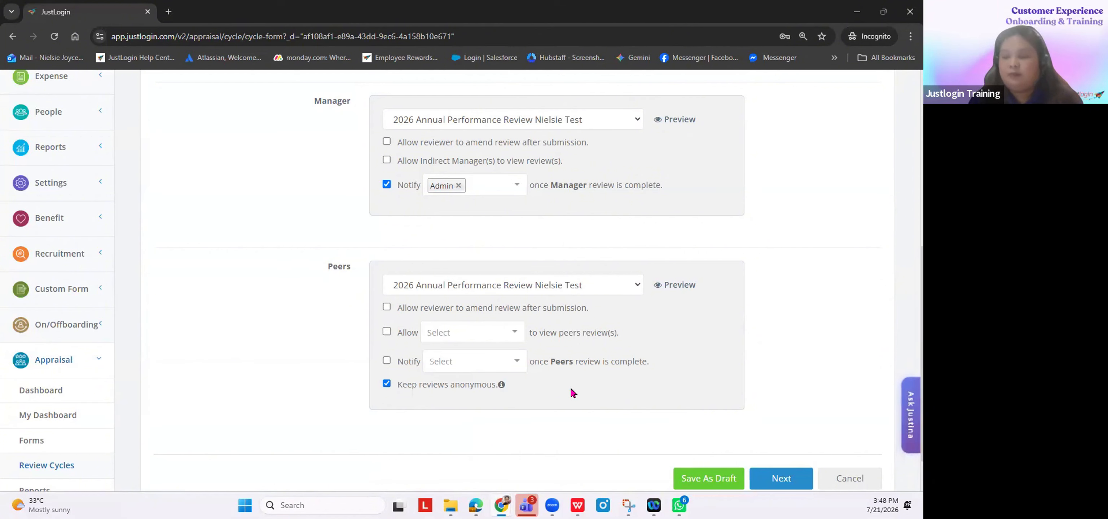
left_click(459, 363)
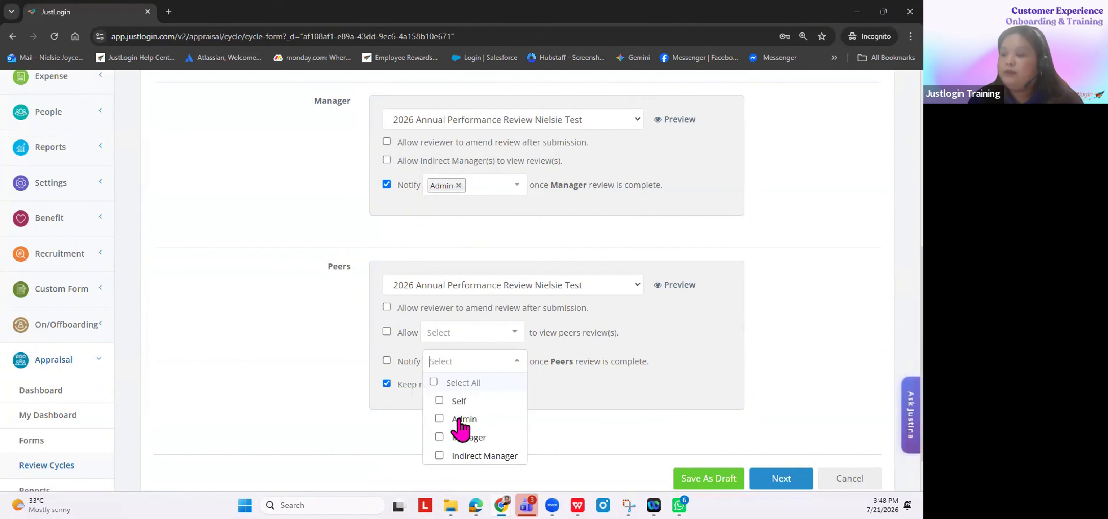
left_click(460, 423)
left_click(336, 369)
Step: Check the Self, Manager and Peers form settings and proceed to the Scoring stage of the review cycle
scroll(337, 369, "up", 5)
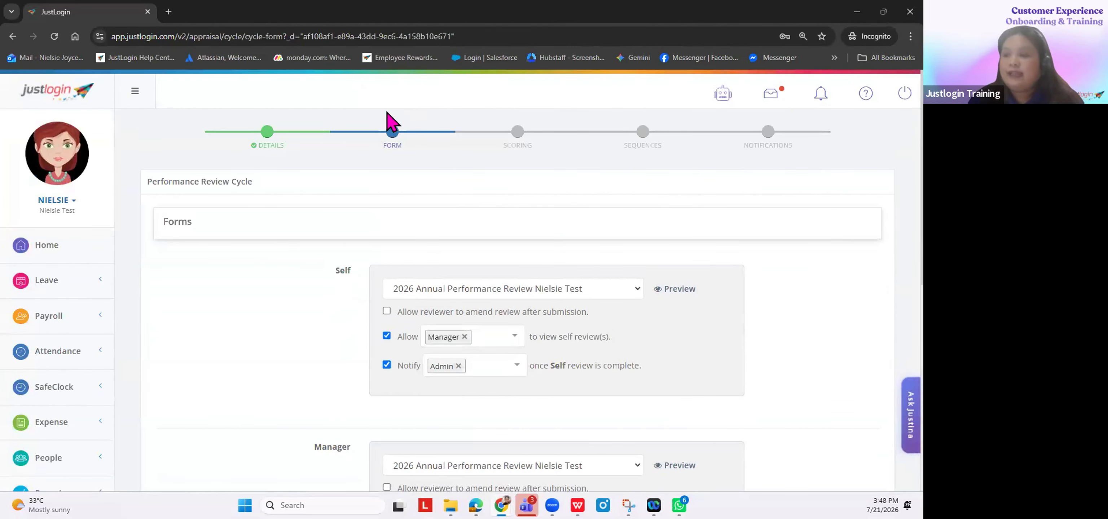
scroll(368, 289, "down", 5)
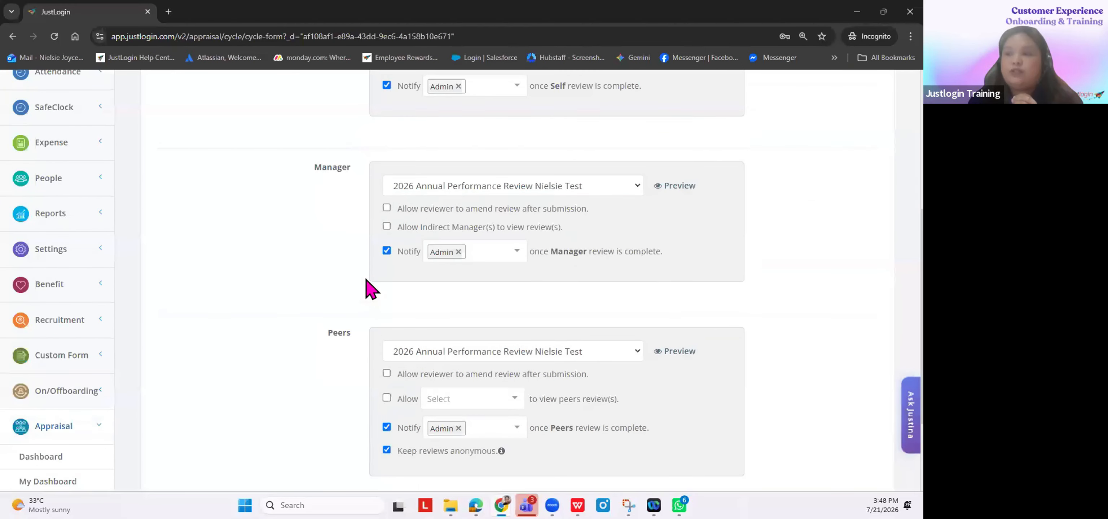
scroll(369, 289, "down", 2)
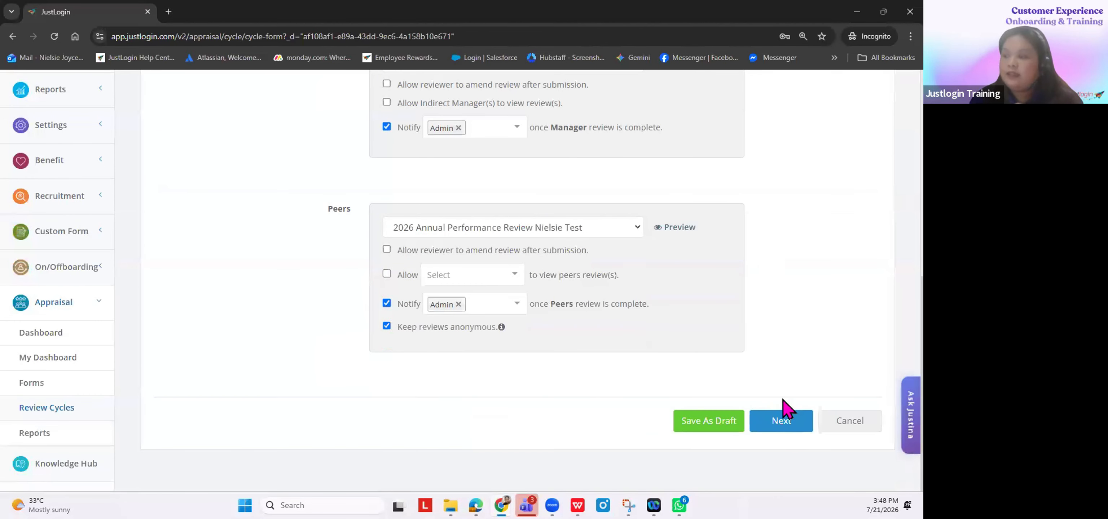
left_click(781, 421)
Step: Examine the score options, the role weightage for each reviewer, the total weightage rule and the score normalization range
scroll(567, 375, "up", 8)
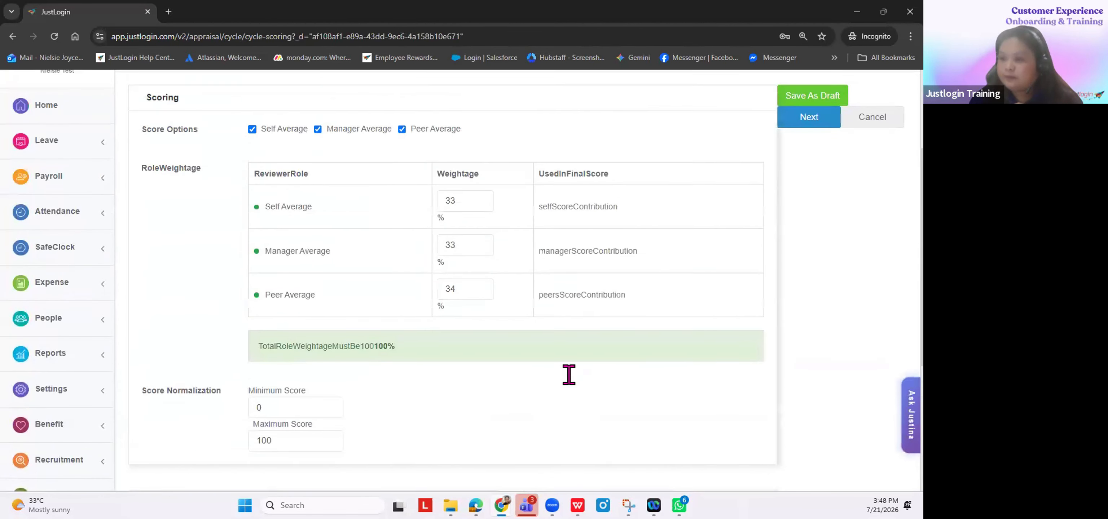
scroll(540, 354, "up", 1)
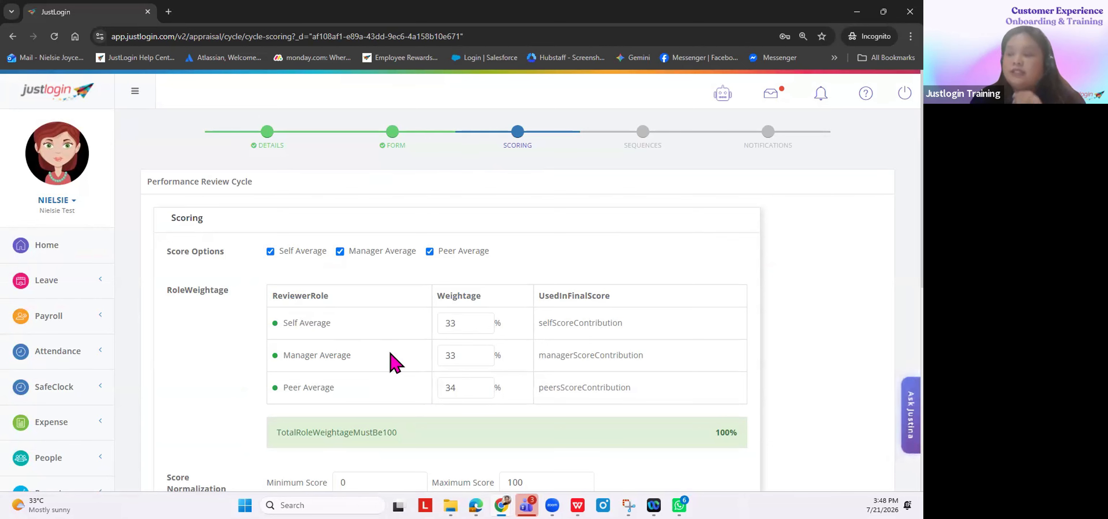
scroll(366, 316, "down", 3)
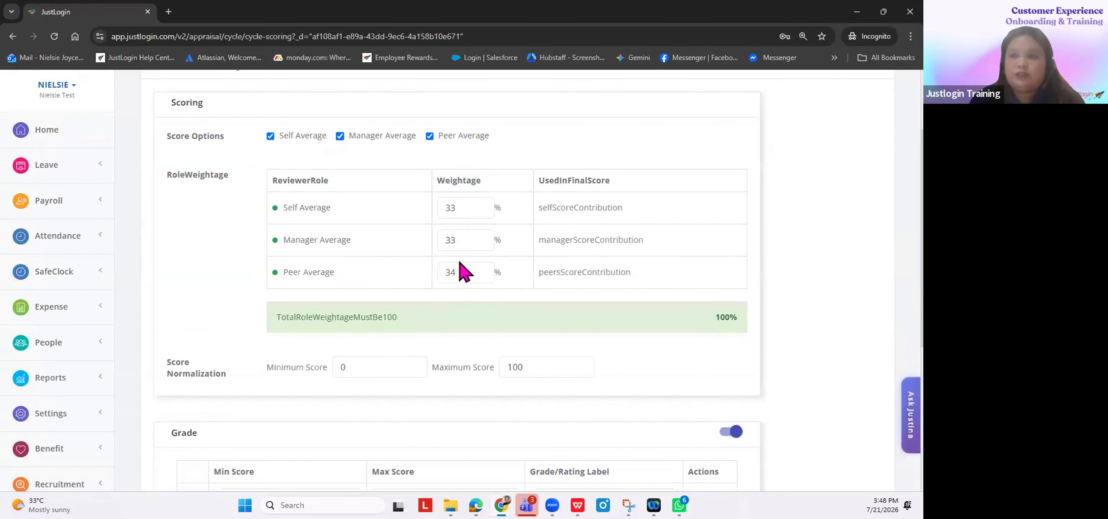
scroll(469, 241, "up", 2)
scroll(431, 253, "down", 2)
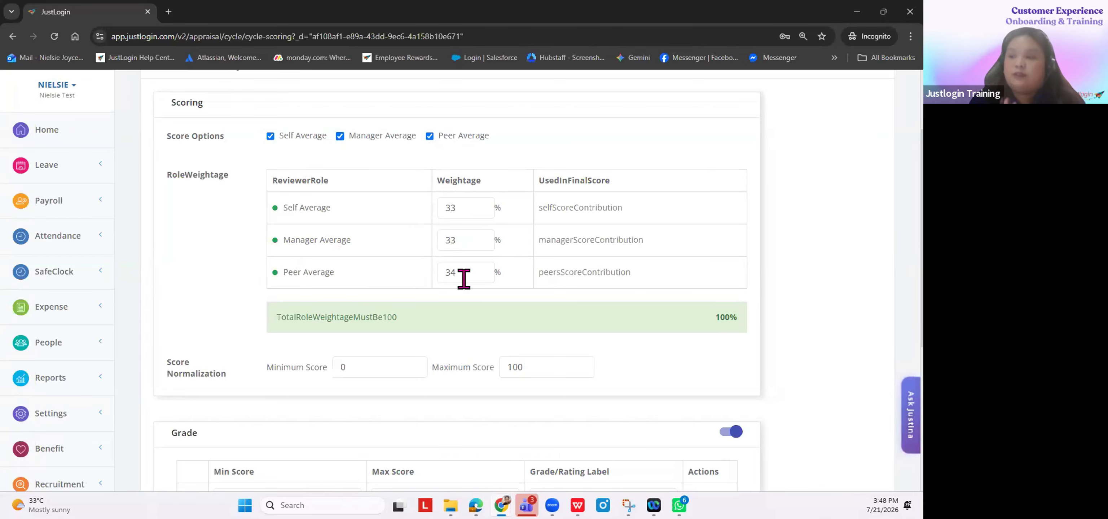
double_click(398, 316)
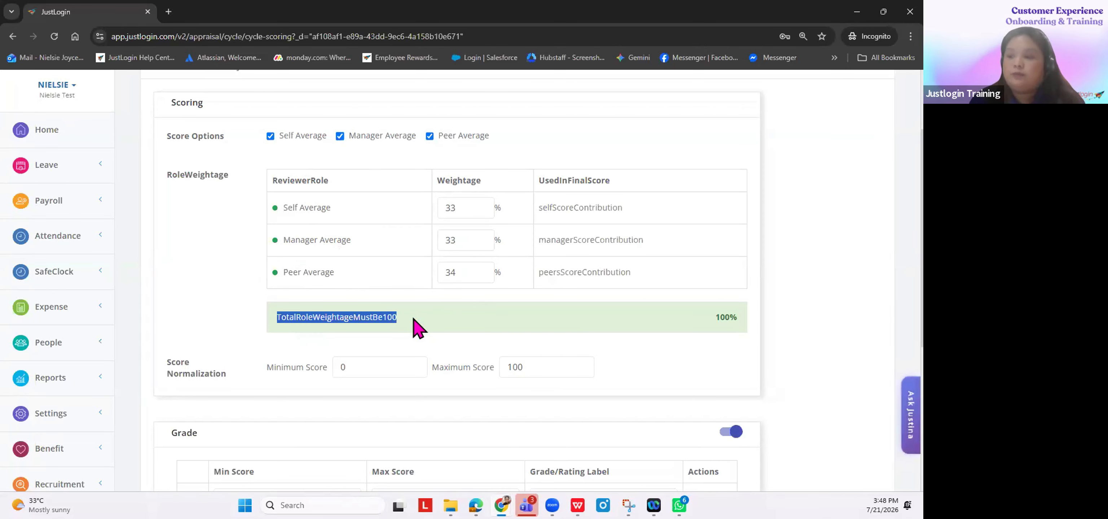
left_click(338, 334)
scroll(224, 326, "down", 3)
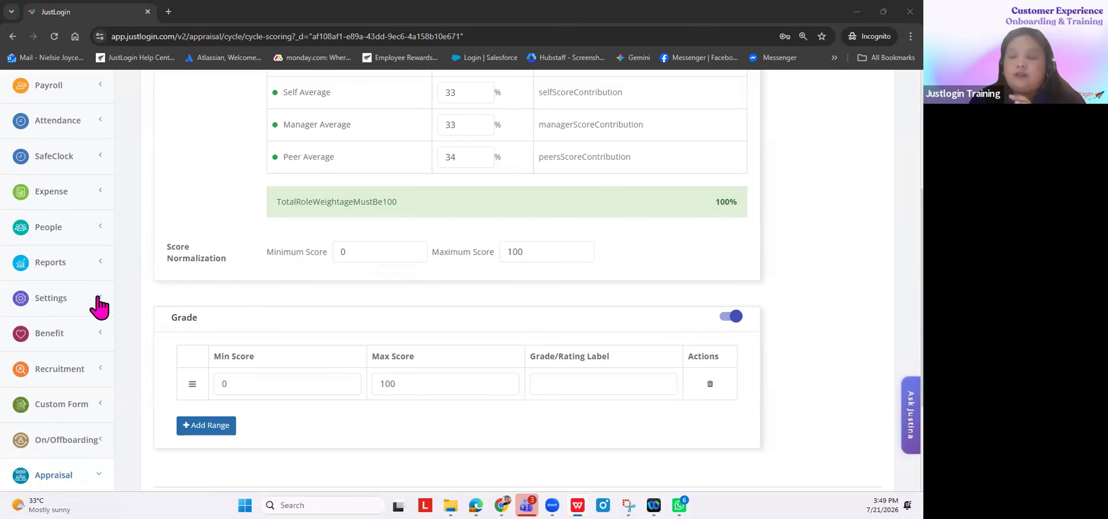
left_click_drag(174, 246, 258, 264)
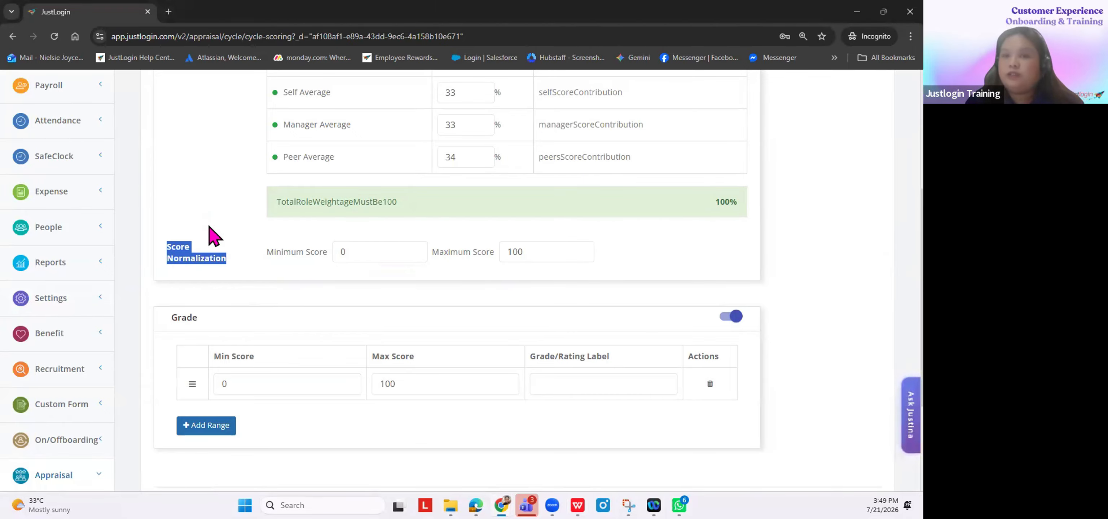
left_click(209, 237)
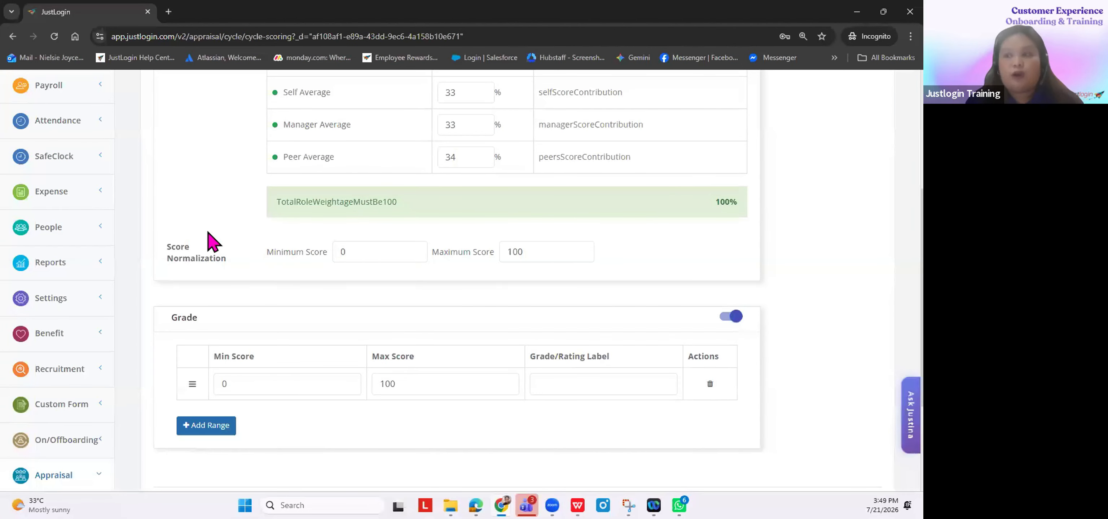
Step: Set the first grade range's maximum score to 80 and label it "Meets Expectations"
scroll(389, 359, "down", 3)
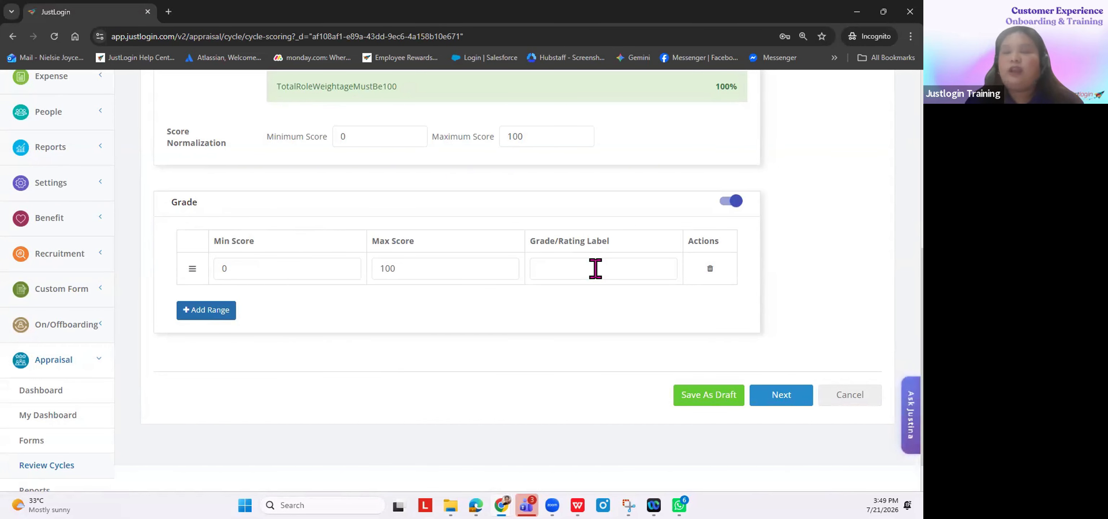
left_click_drag(399, 271, 366, 272)
type("80")
left_click_drag(395, 271, 309, 271)
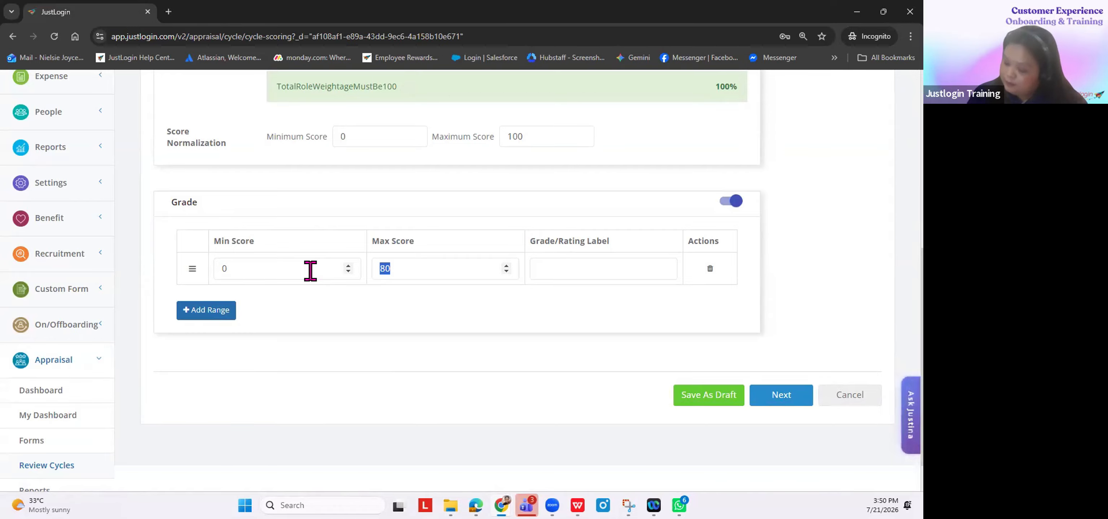
left_click(575, 268)
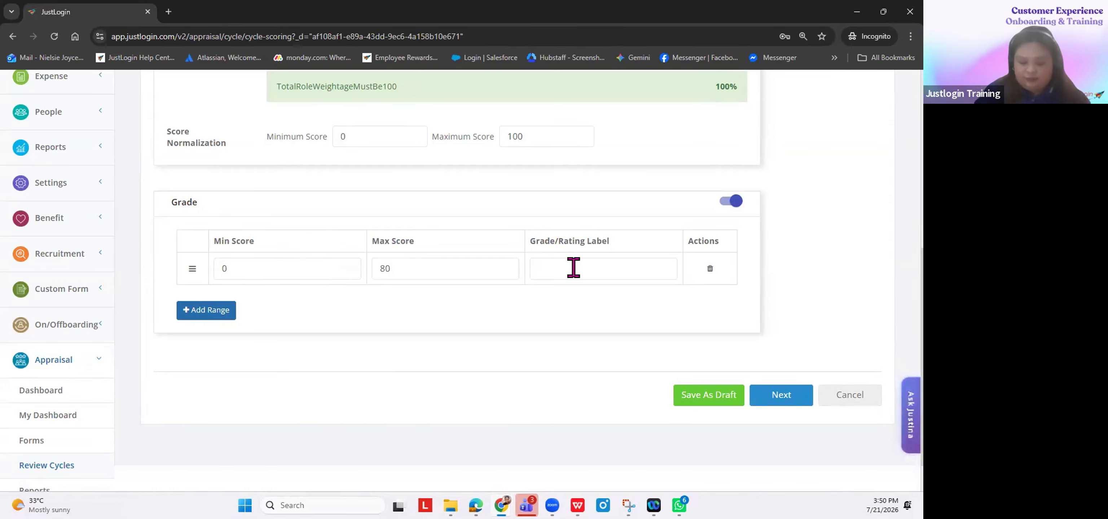
type("Meets Expec")
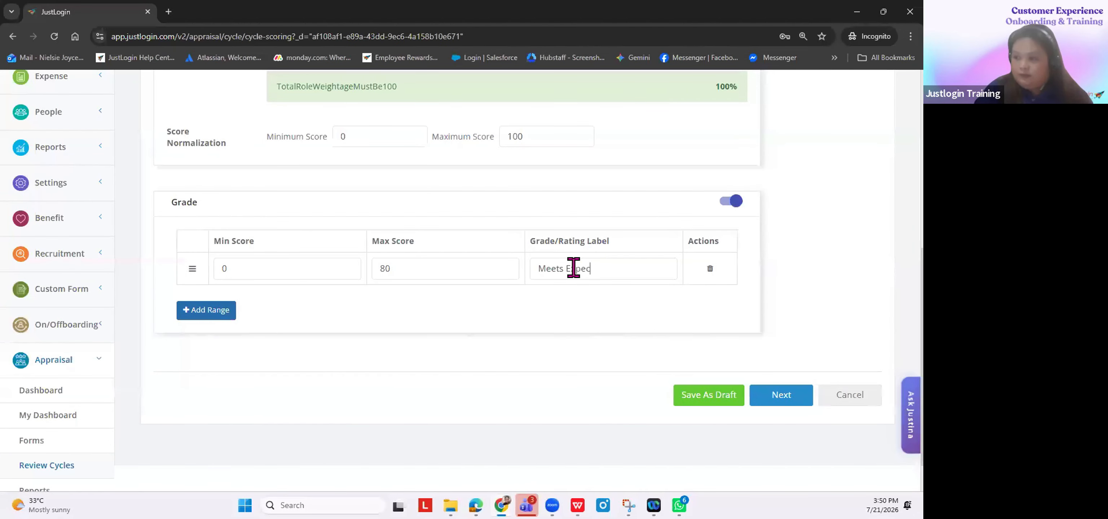
type("tations")
Step: Add a second grade range with a minimum score of 81 and label it "Exceeds Expectation"
left_click(207, 310)
left_click_drag(235, 302, 173, 307)
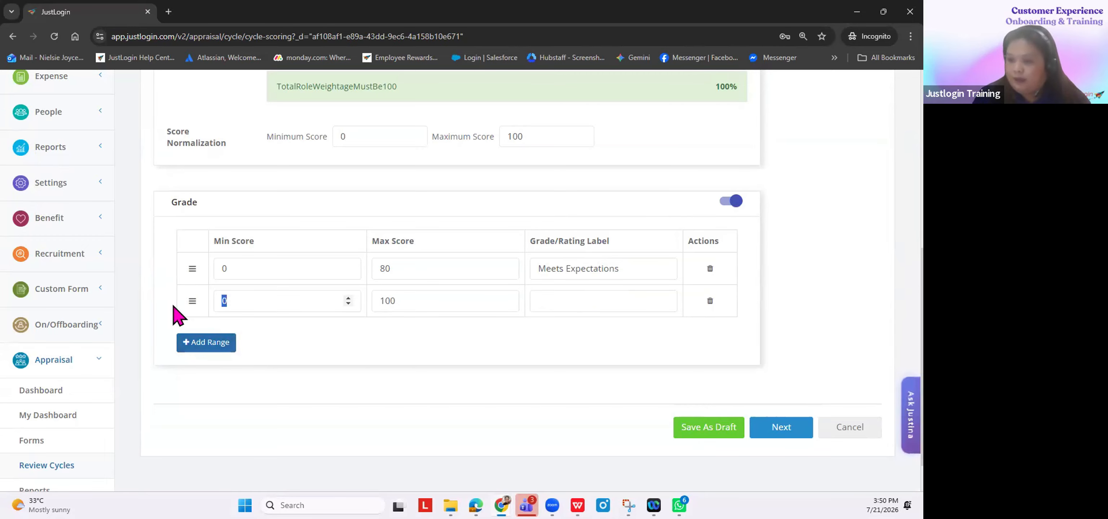
type("81")
left_click(591, 304)
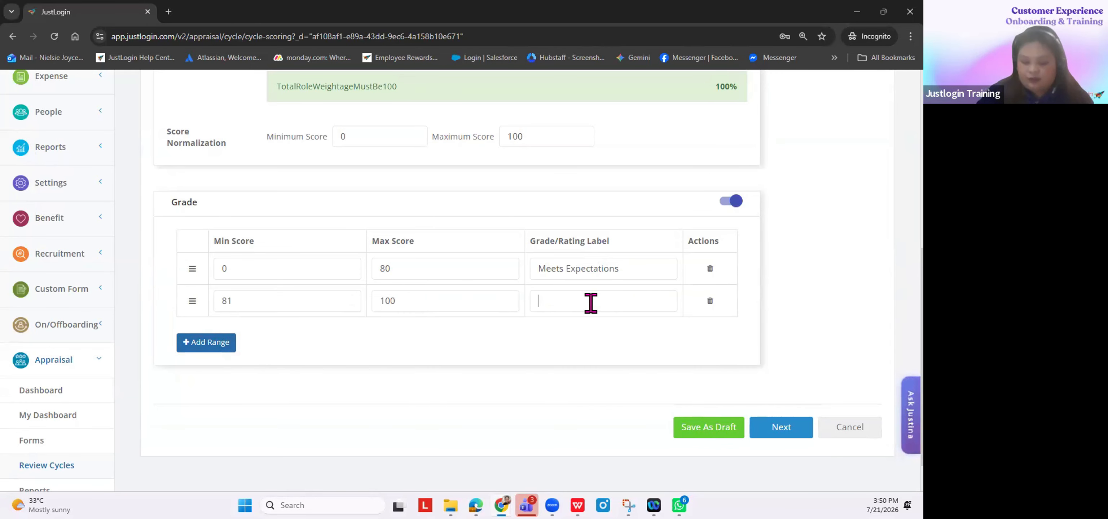
type("E")
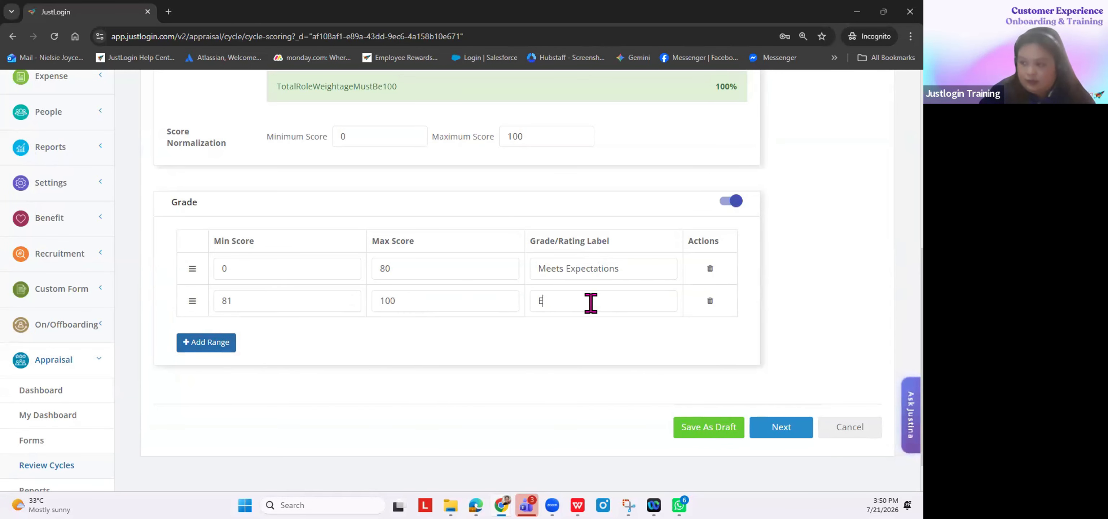
type("xceeds Ex")
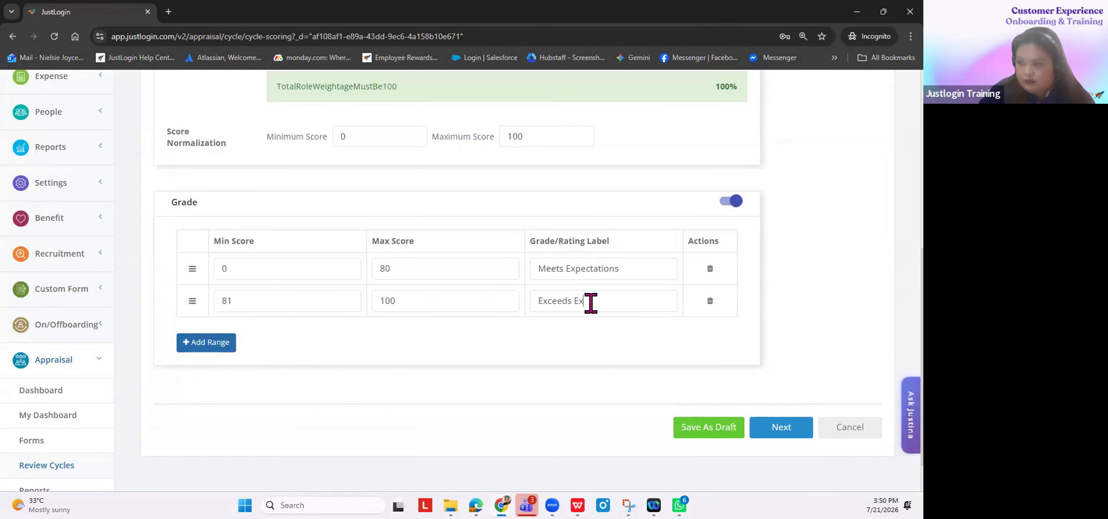
type("pectation")
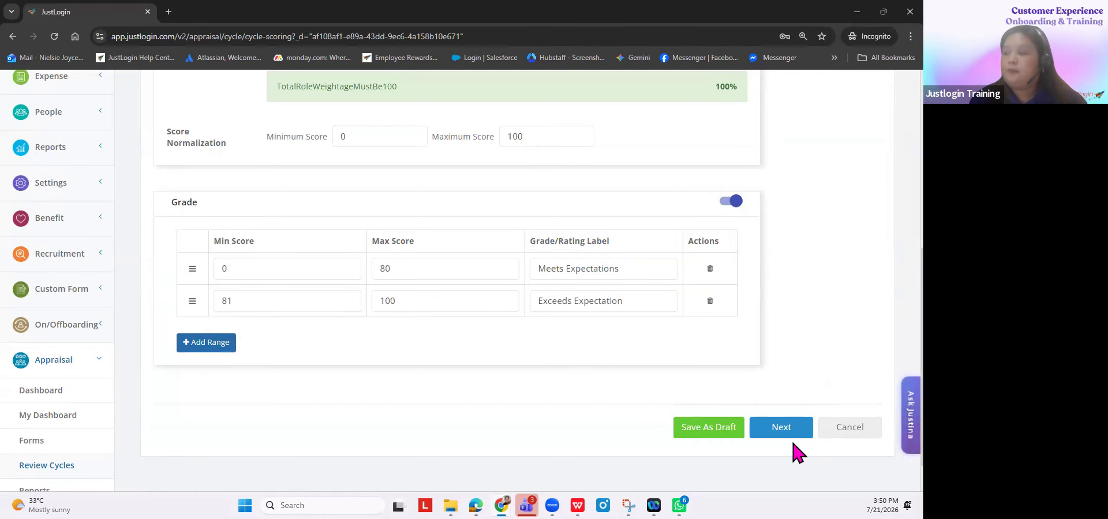
Step: Proceed to the Sequences stage and look over the order of the Self, Manager and Peers reviews
left_click(789, 429)
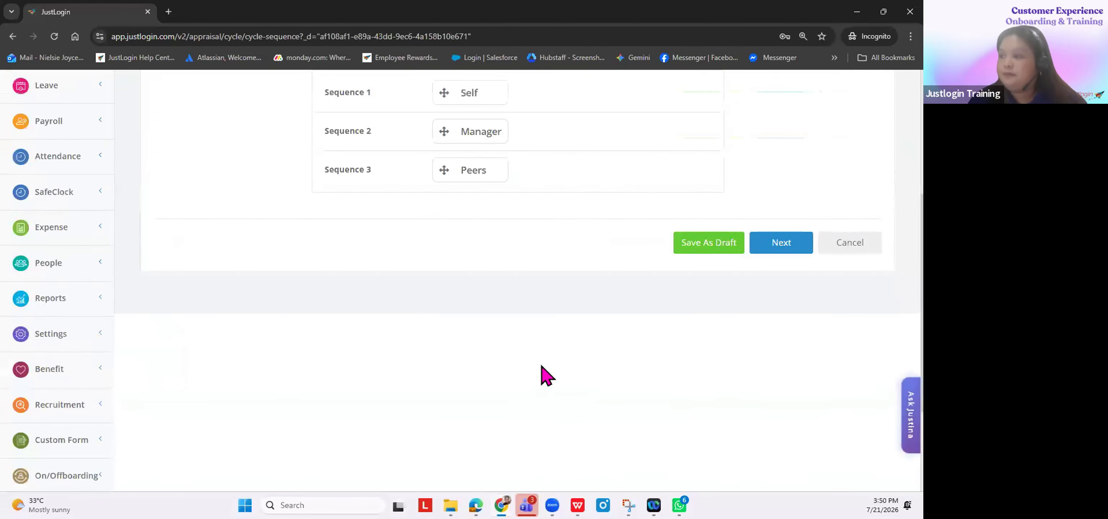
left_click_drag(622, 146, 688, 151)
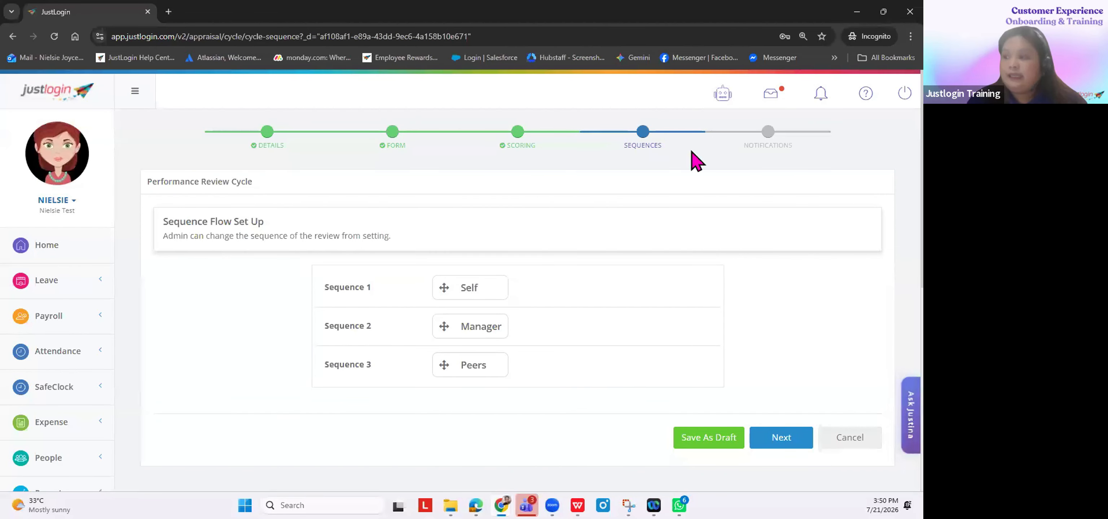
left_click(507, 220)
scroll(512, 223, "down", 3)
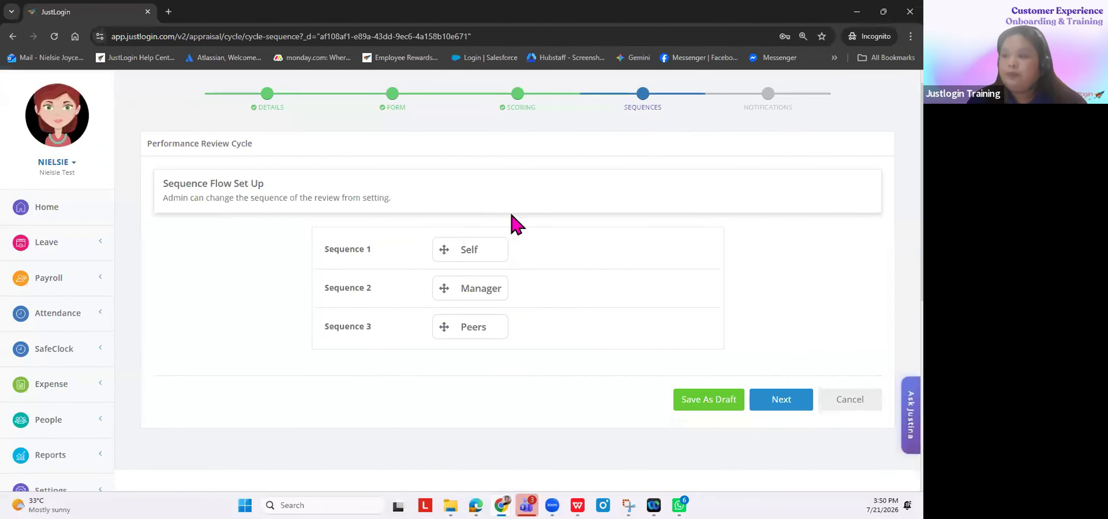
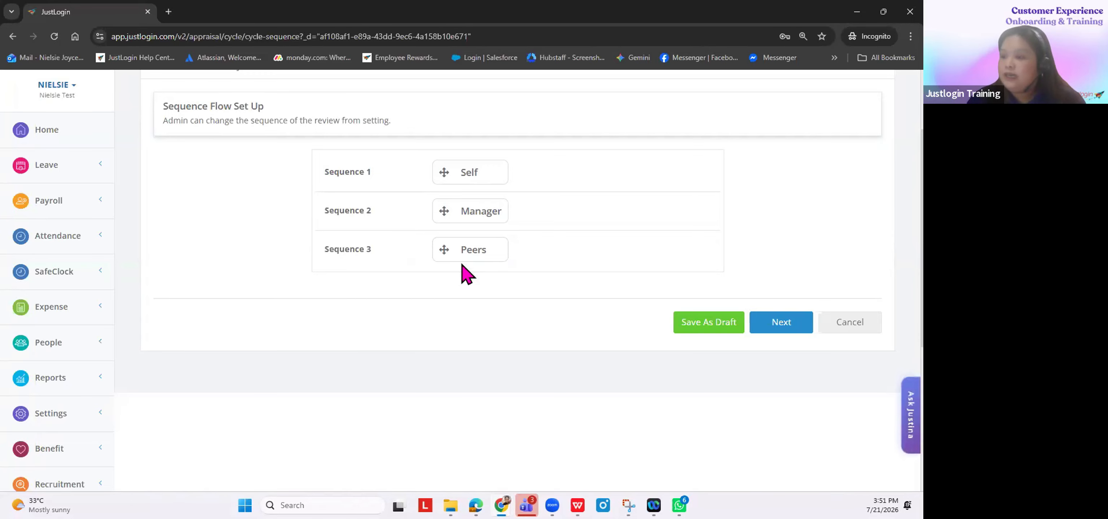
Step: Move the Peers review into Sequence 2 after Manager, leaving Sequence 3 empty, and proceed to the Notifications stage
left_click_drag(444, 249, 529, 211)
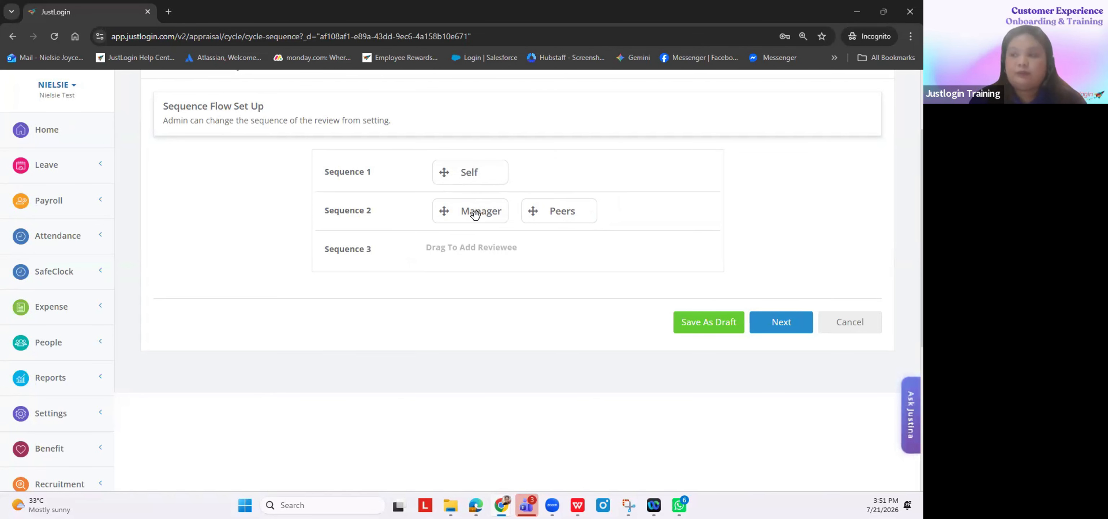
left_click_drag(463, 215, 519, 218)
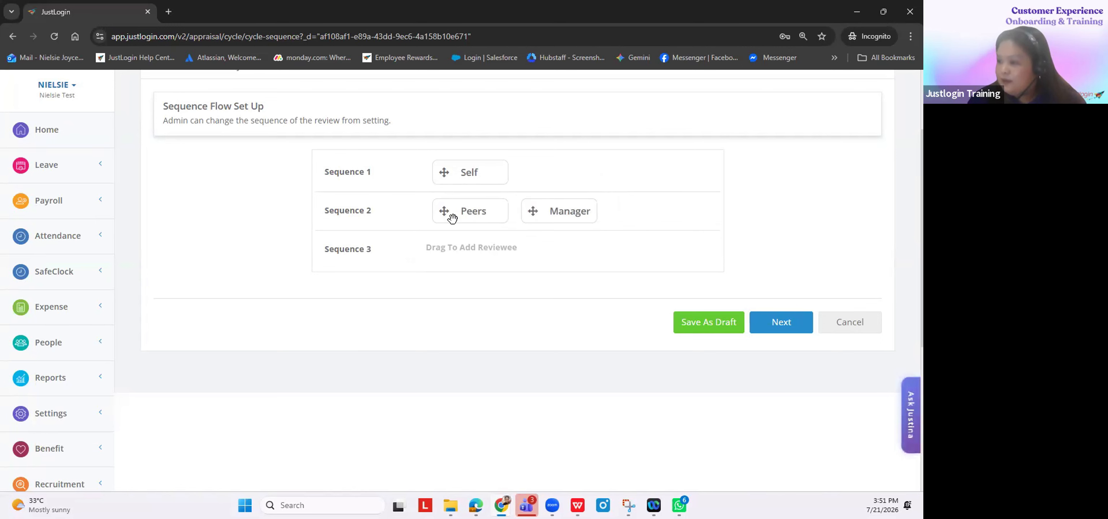
left_click_drag(448, 210, 548, 205)
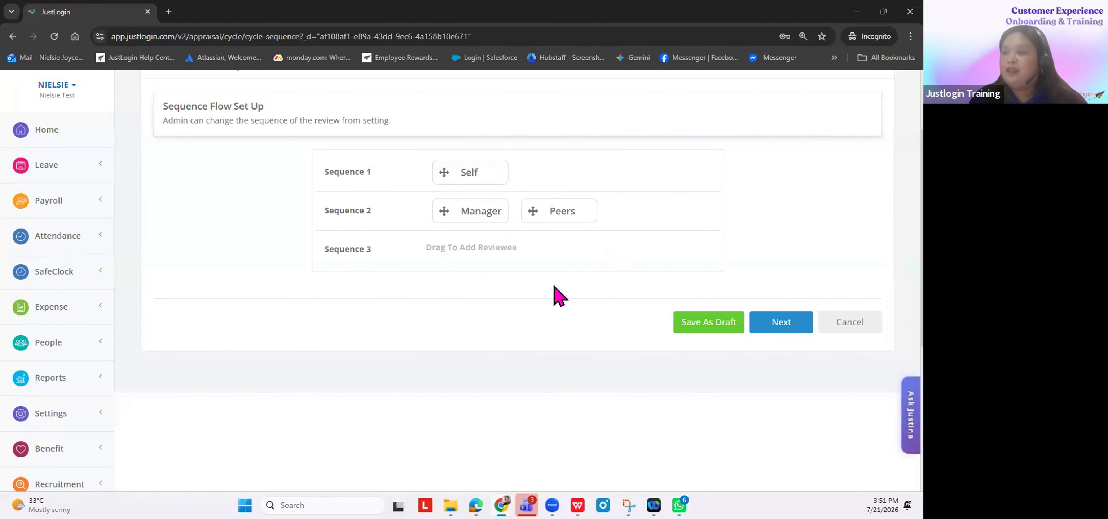
scroll(680, 271, "up", 3)
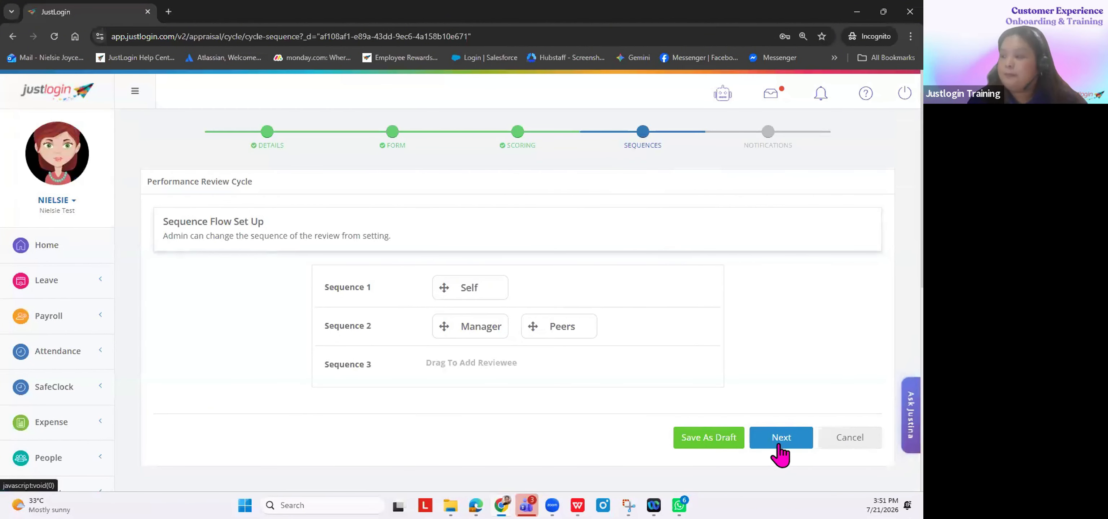
left_click(791, 441)
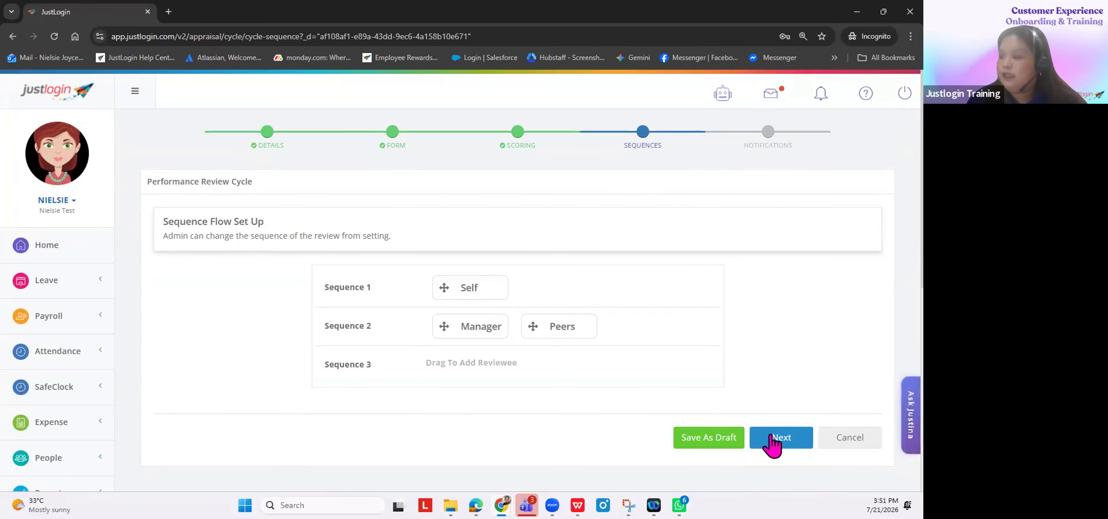
left_click(779, 442)
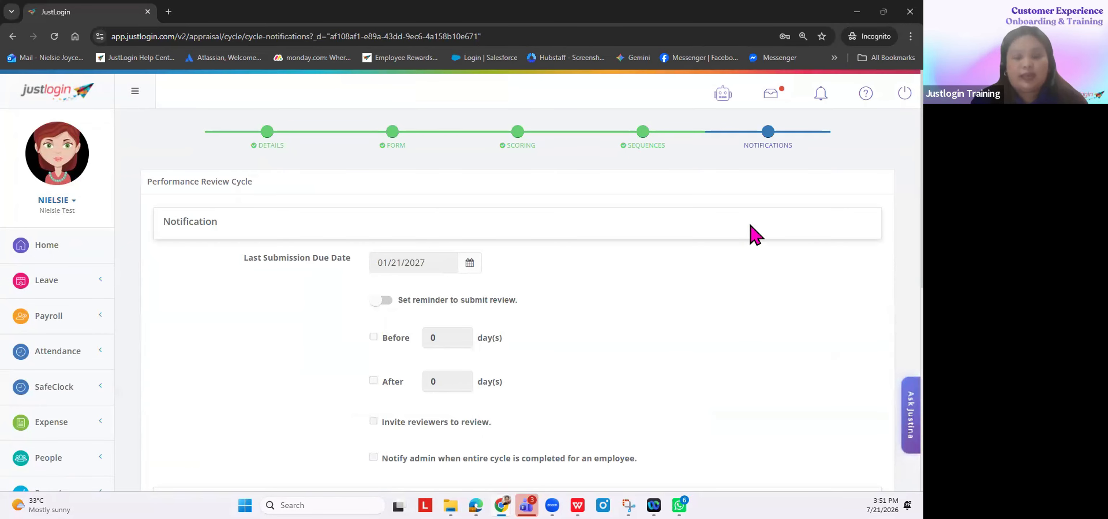
Step: Set the last submission due date of the review cycle to 11/30/2026
mouse_move(255, 264)
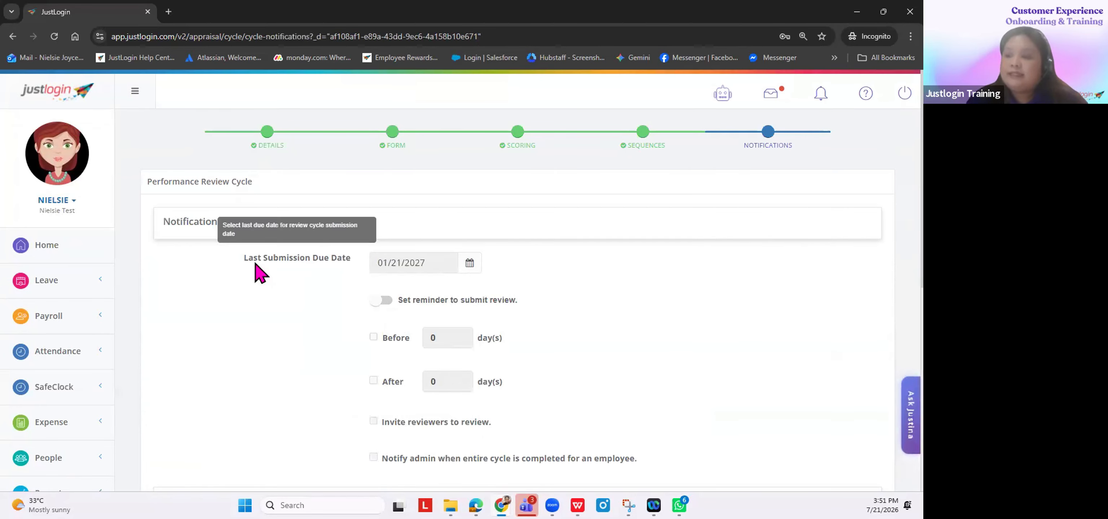
left_click(406, 270)
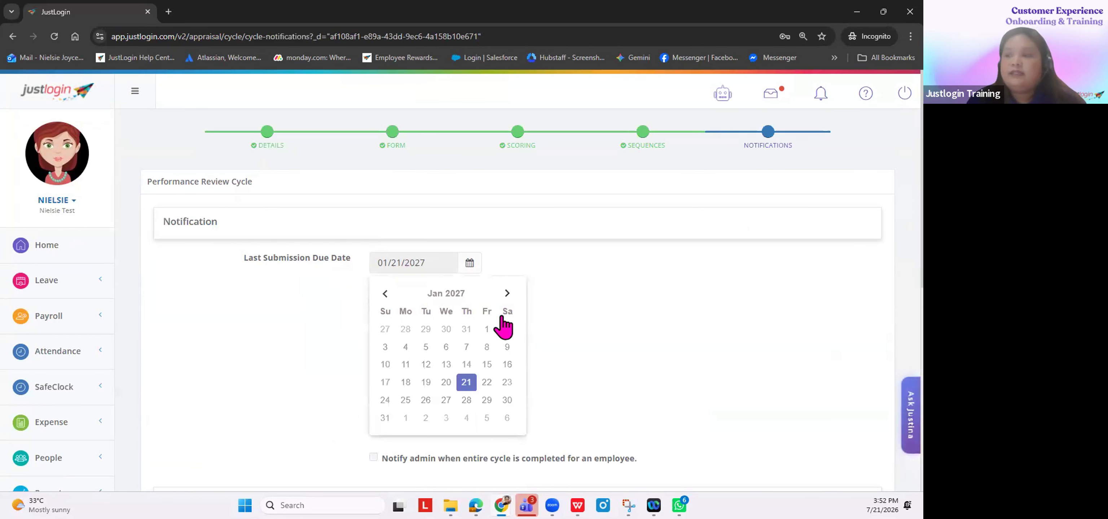
left_click(386, 294)
left_click(385, 294)
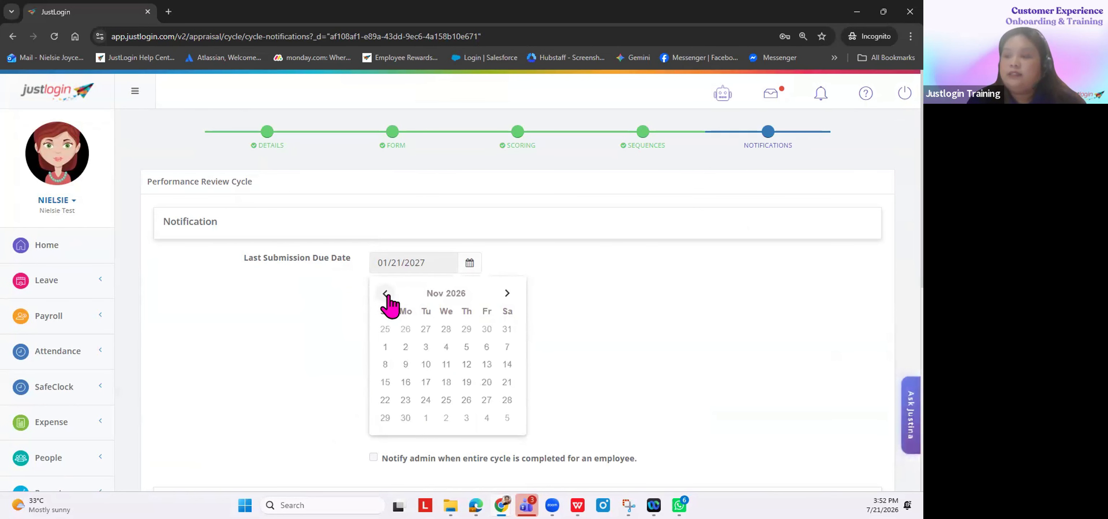
left_click(406, 418)
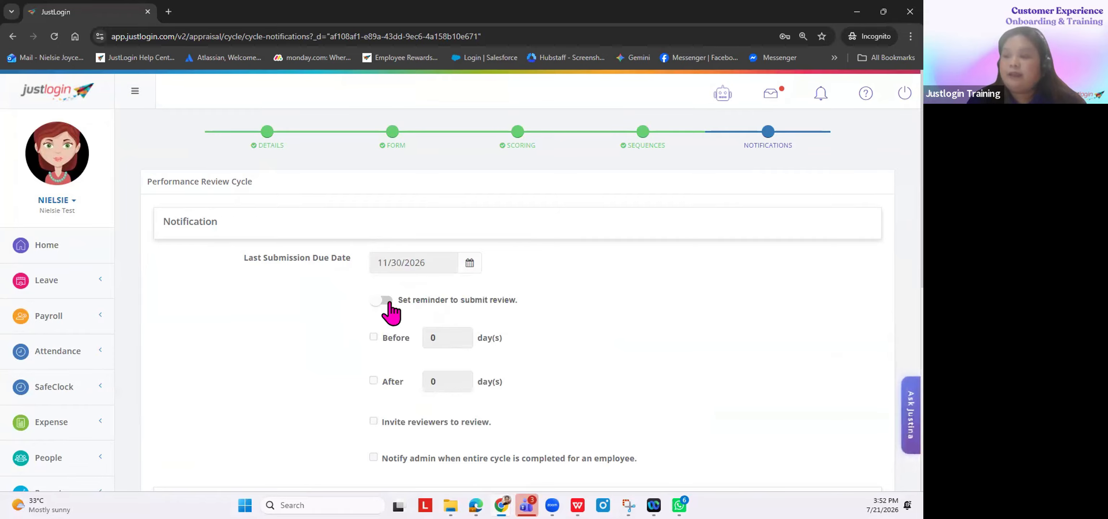
Step: Enable the reminder to submit the review and have it sent 5 days before the due date
left_click(386, 301)
scroll(586, 334, "down", 2)
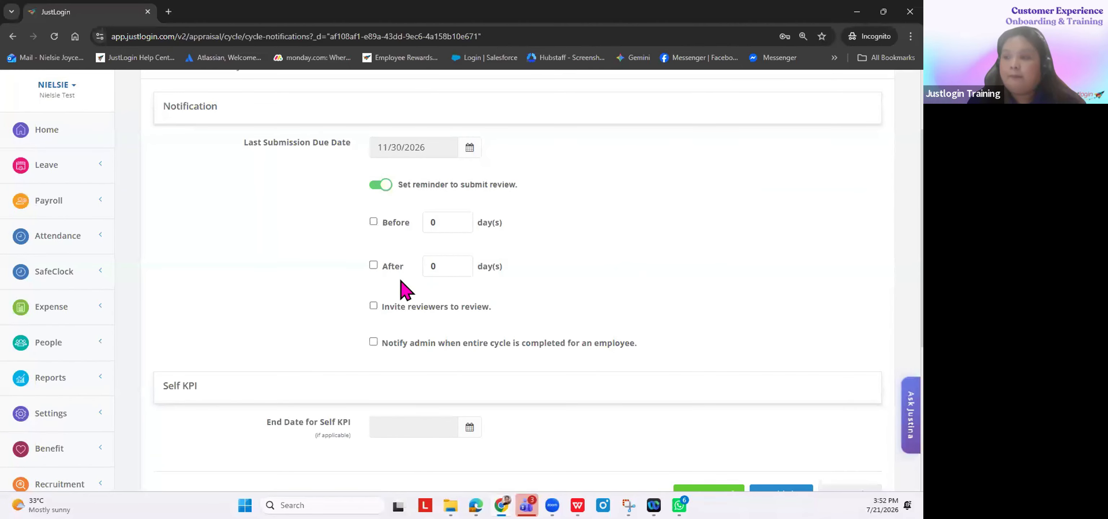
left_click_drag(443, 222, 389, 222)
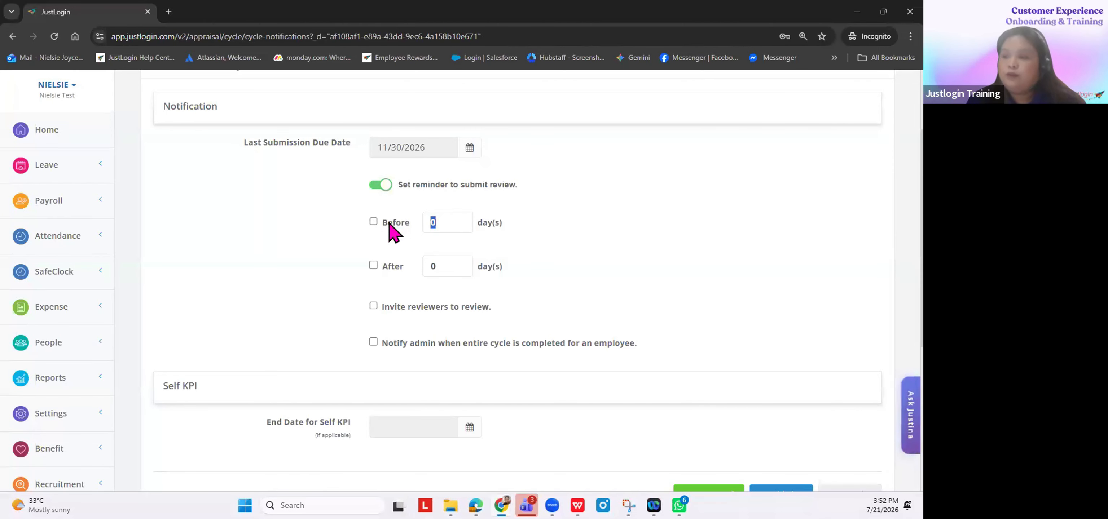
type("2")
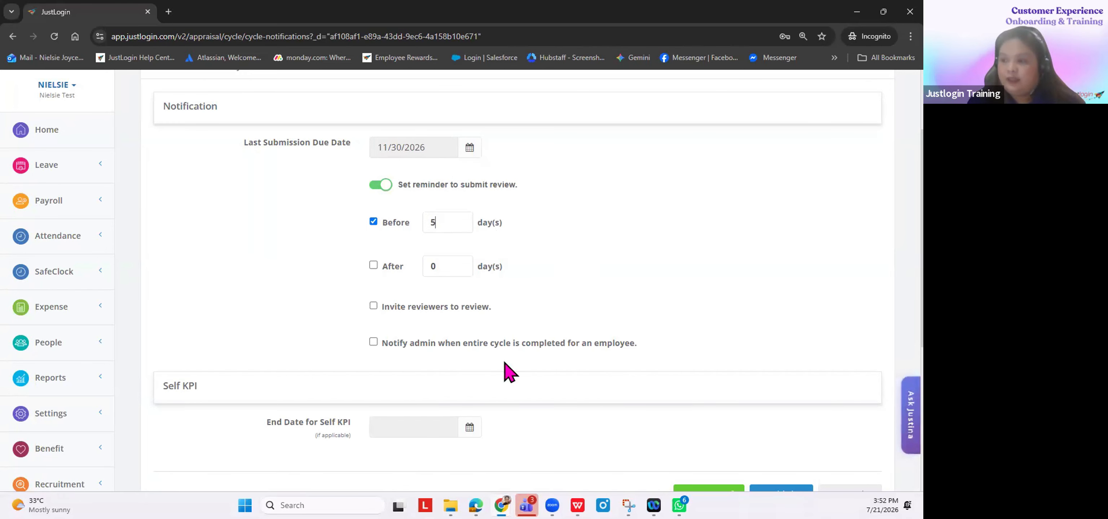
Step: Enable inviting reviewers to review and notifying the admin when the entire cycle is completed for an employee
left_click(373, 307)
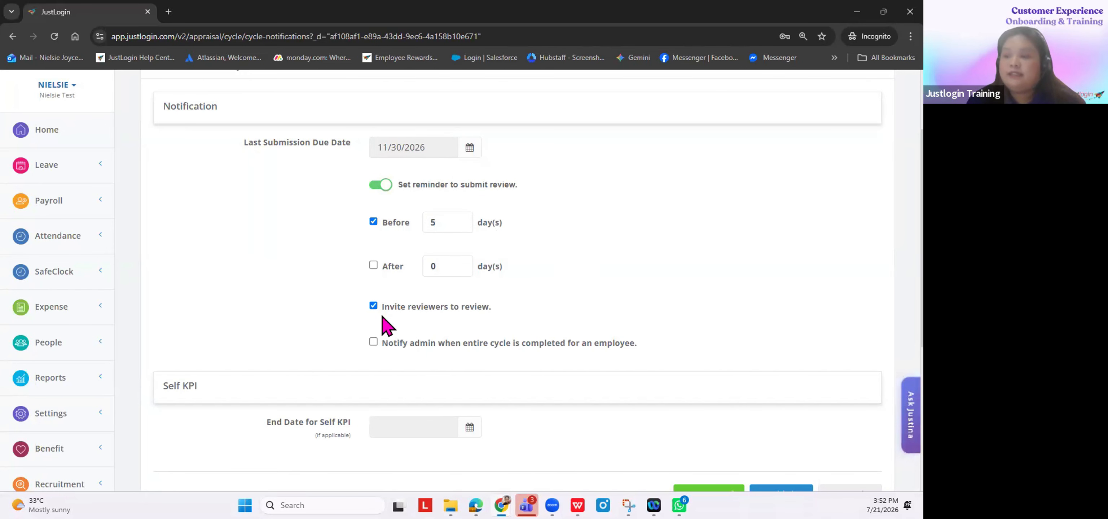
left_click_drag(382, 318, 534, 308)
left_click(536, 317)
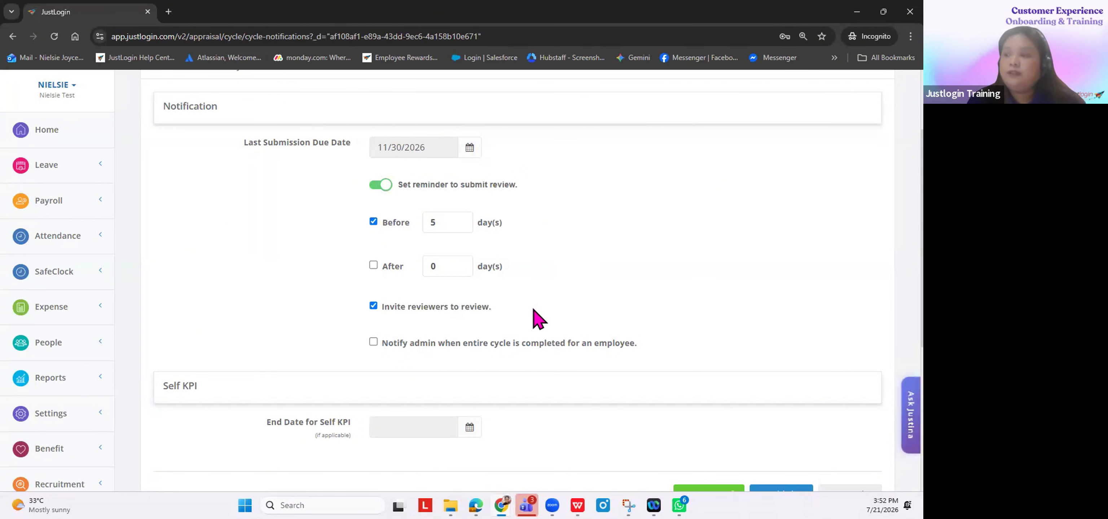
scroll(534, 301, "up", 3)
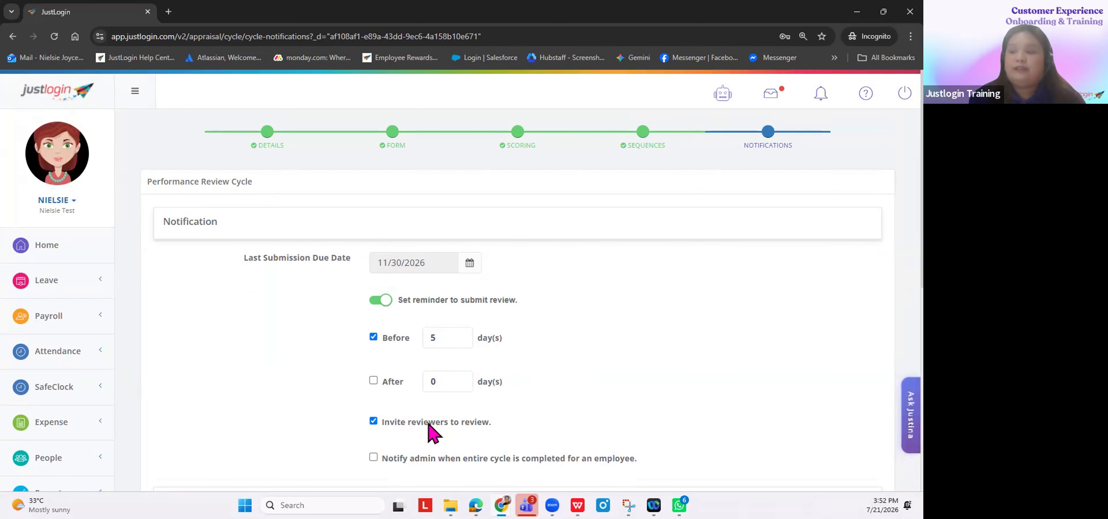
scroll(431, 432, "down", 1)
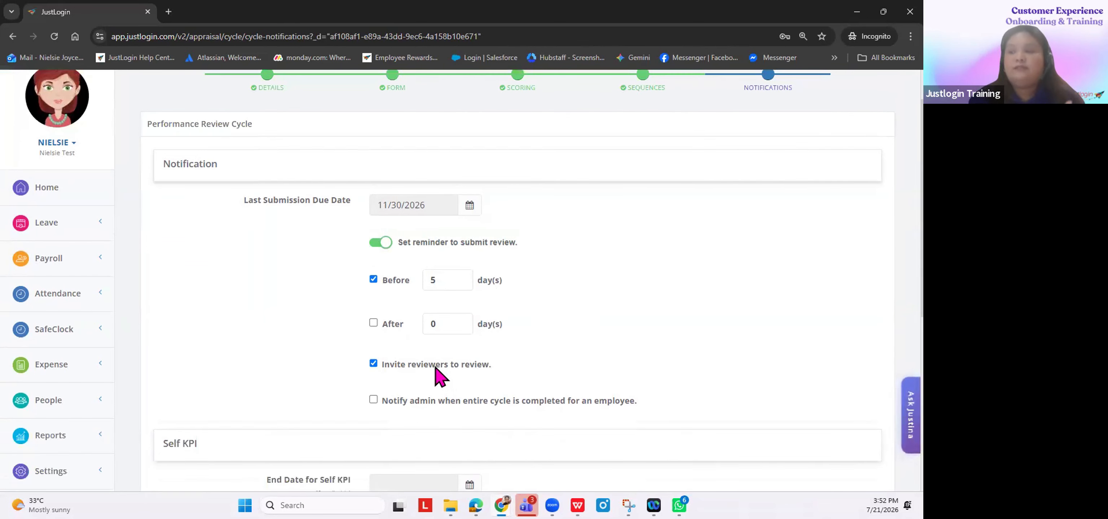
left_click(382, 404)
left_click_drag(384, 406, 654, 413)
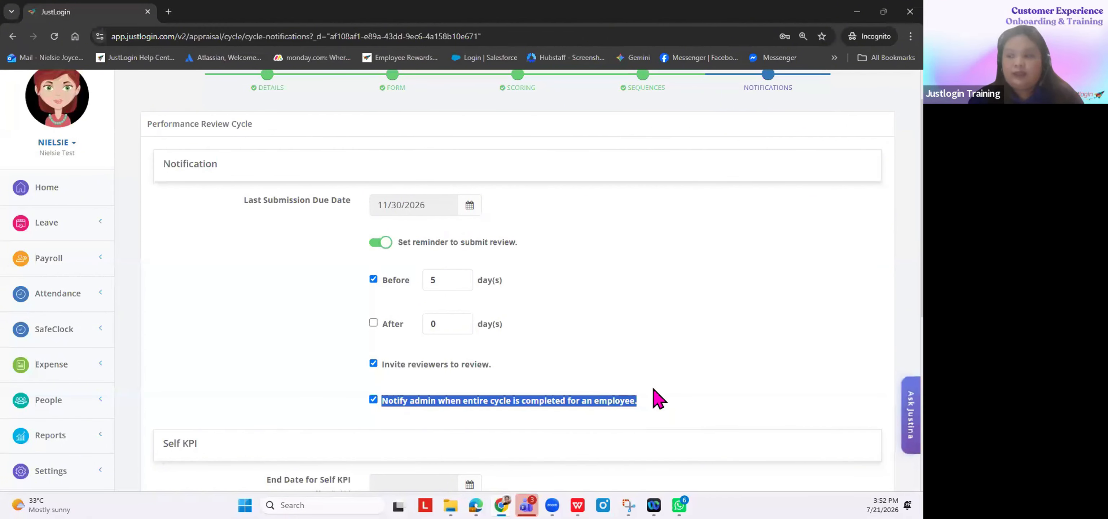
left_click(654, 389)
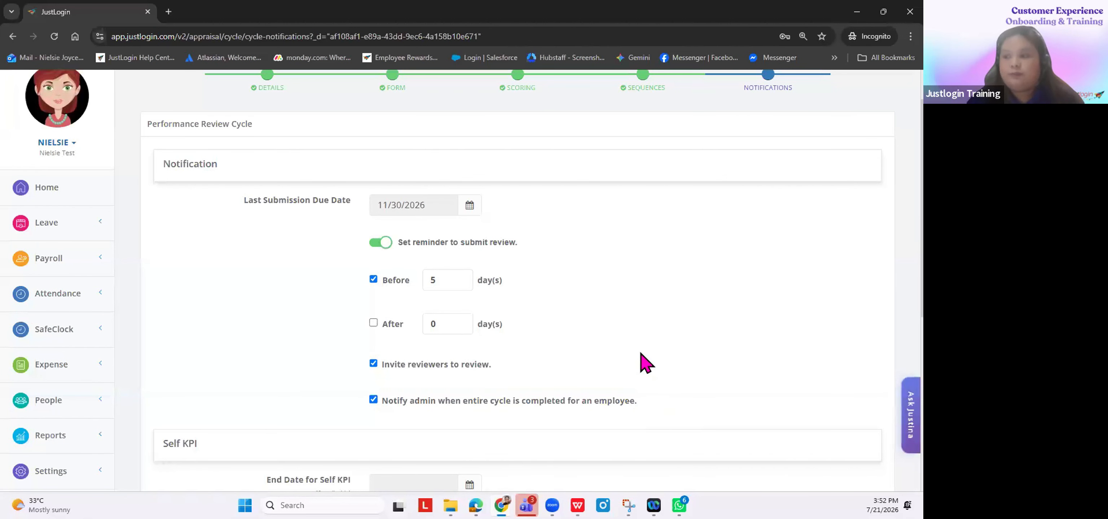
Step: Launch the review cycle, confirm the launch, and look over the 2026 Annual Performance Review entry in the review cycle list
scroll(559, 365, "down", 1)
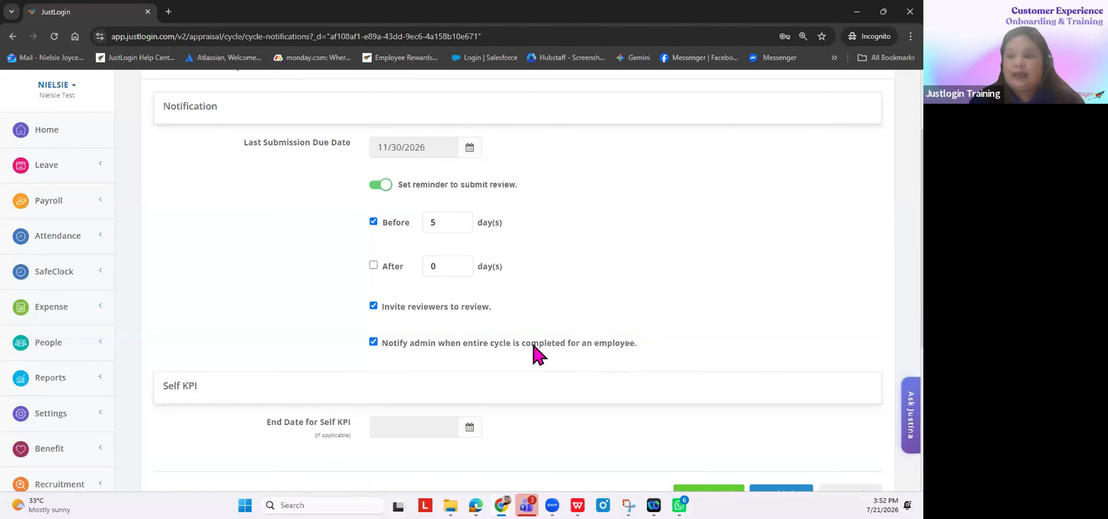
scroll(542, 352, "down", 2)
left_click(778, 380)
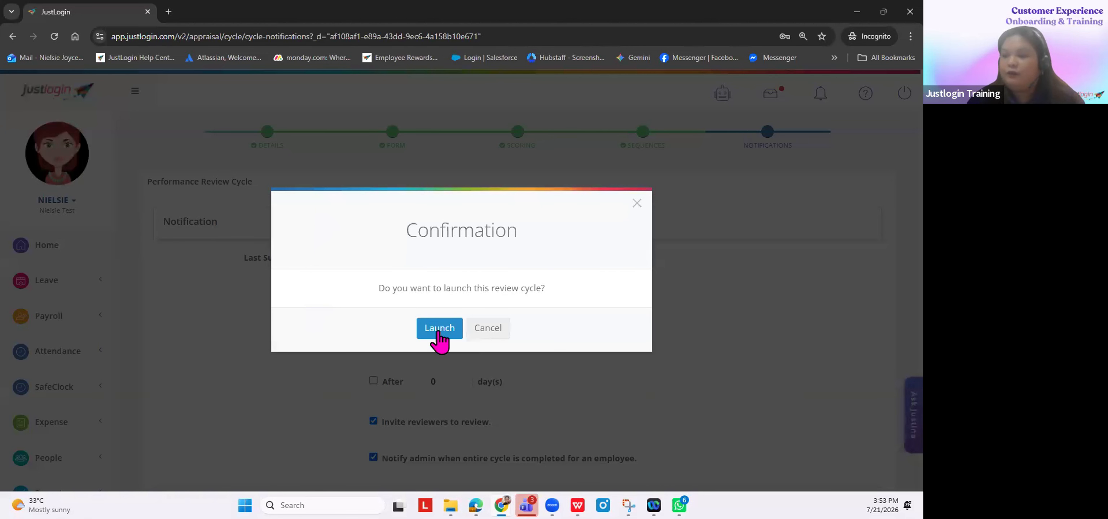
left_click_drag(384, 297, 549, 289)
left_click(427, 329)
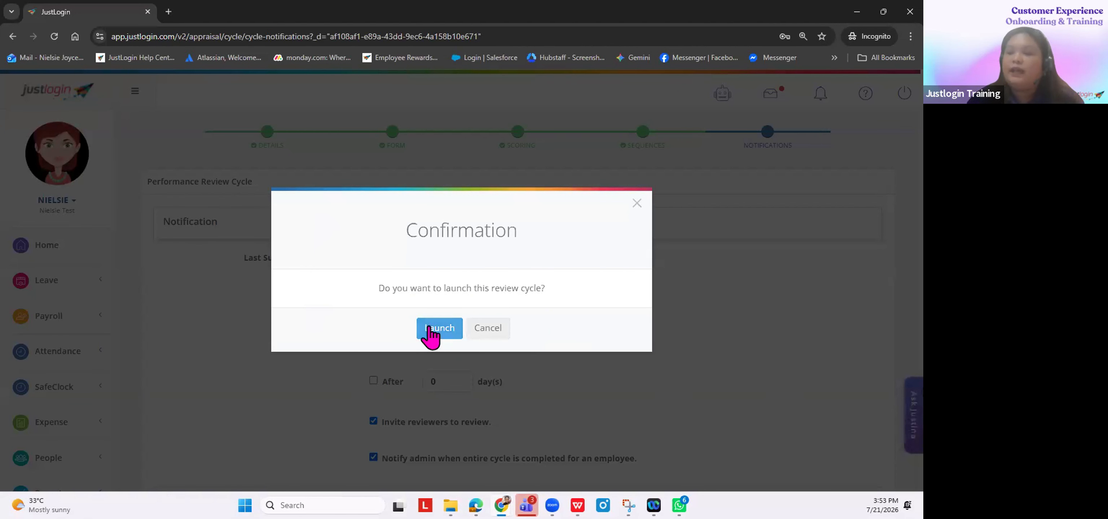
left_click(429, 327)
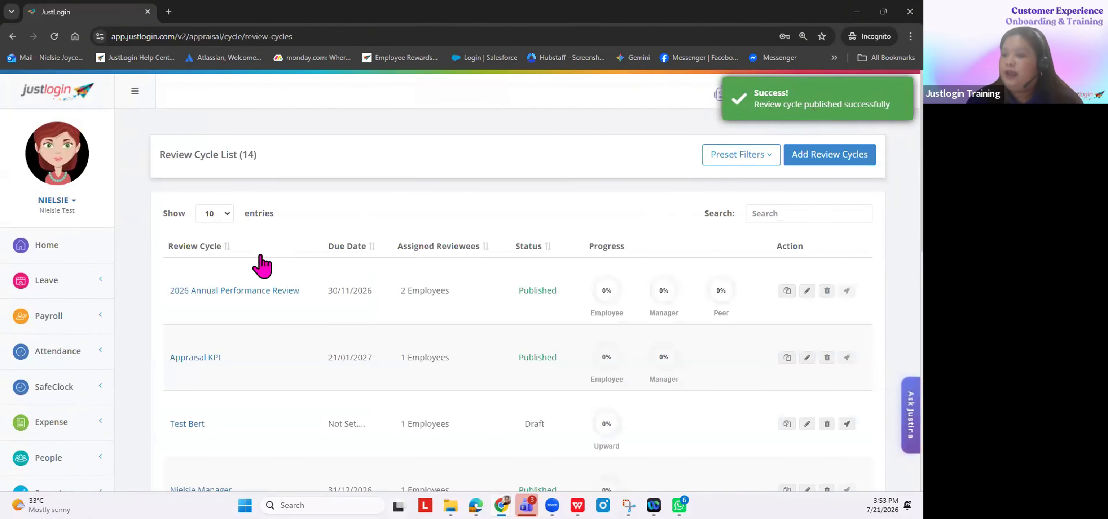
left_click_drag(173, 309, 380, 191)
left_click(382, 191)
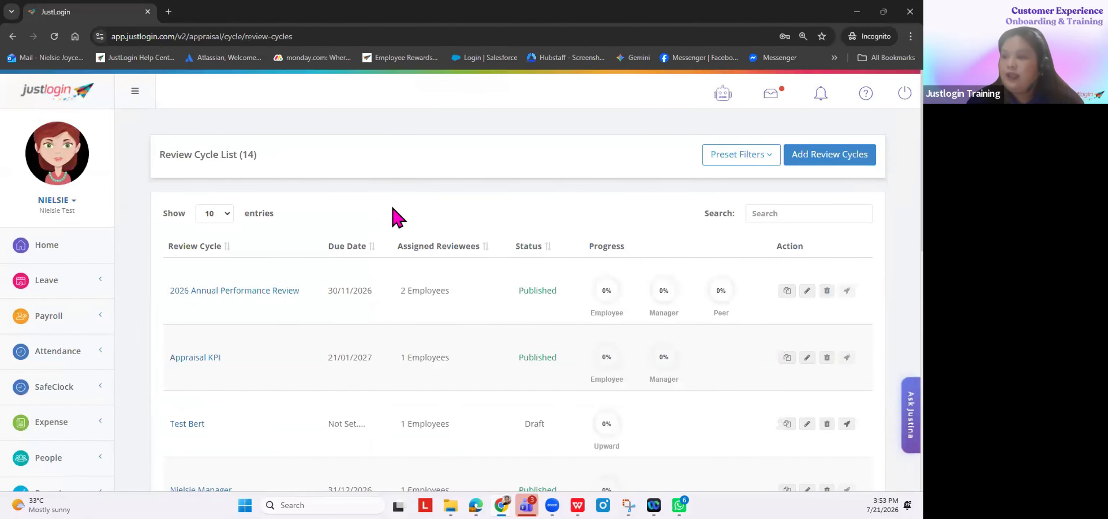
Step: Switch to Outlook and read the "Complete Your Performance Appraisal Review" email for the cycle name, relationship and due date, then minimize it
mouse_move(502, 505)
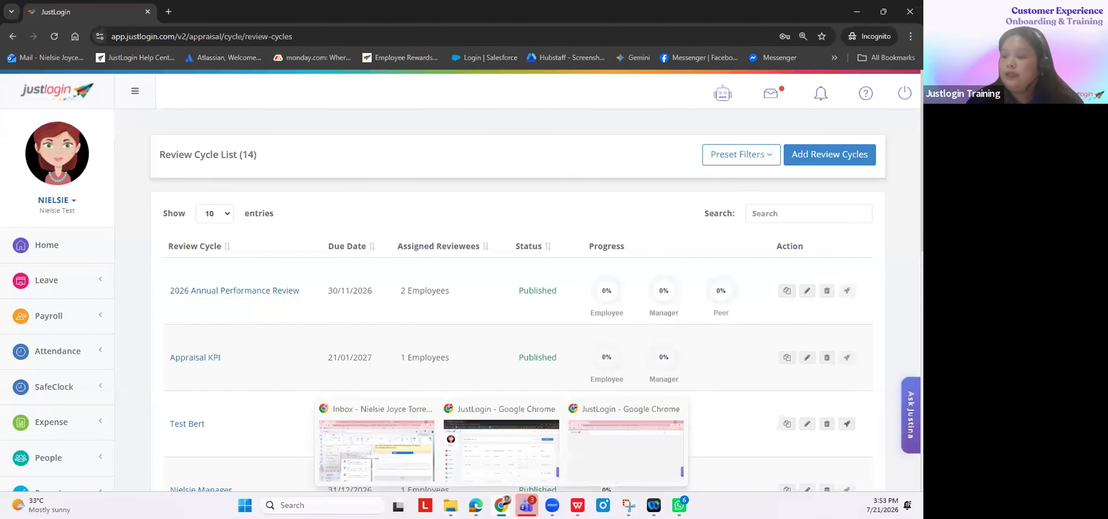
left_click(359, 435)
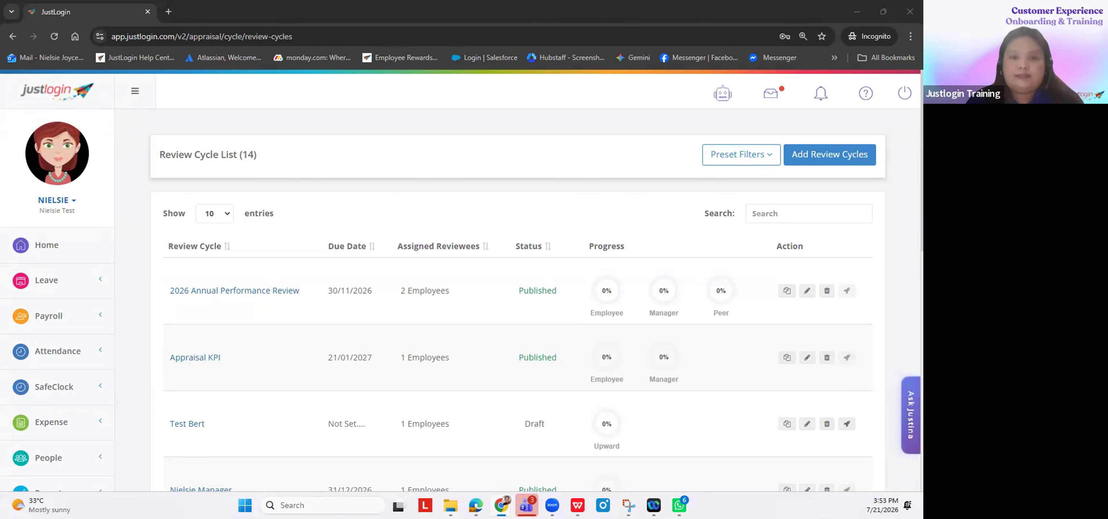
left_click_drag(0, 71, 197, 71)
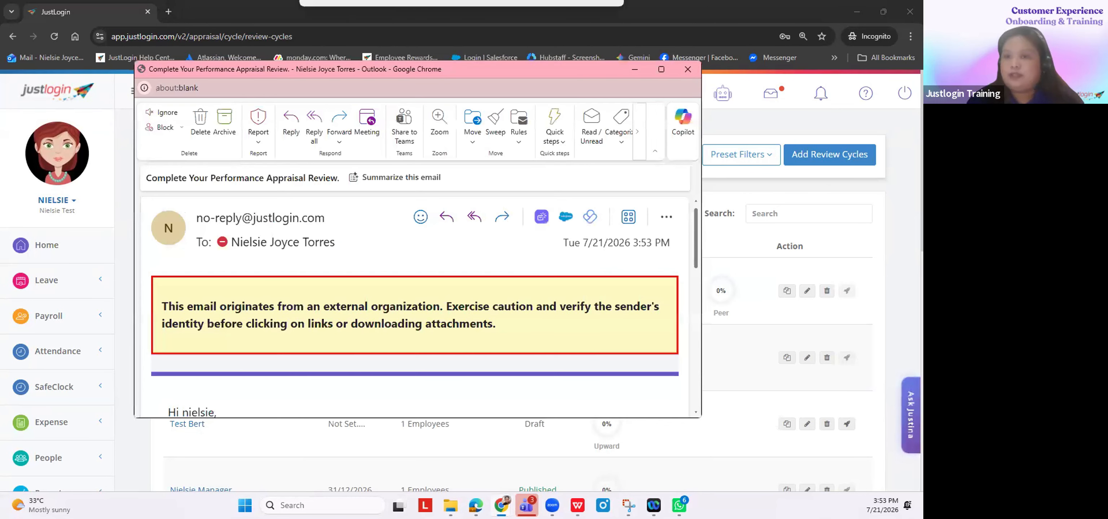
left_click(661, 69)
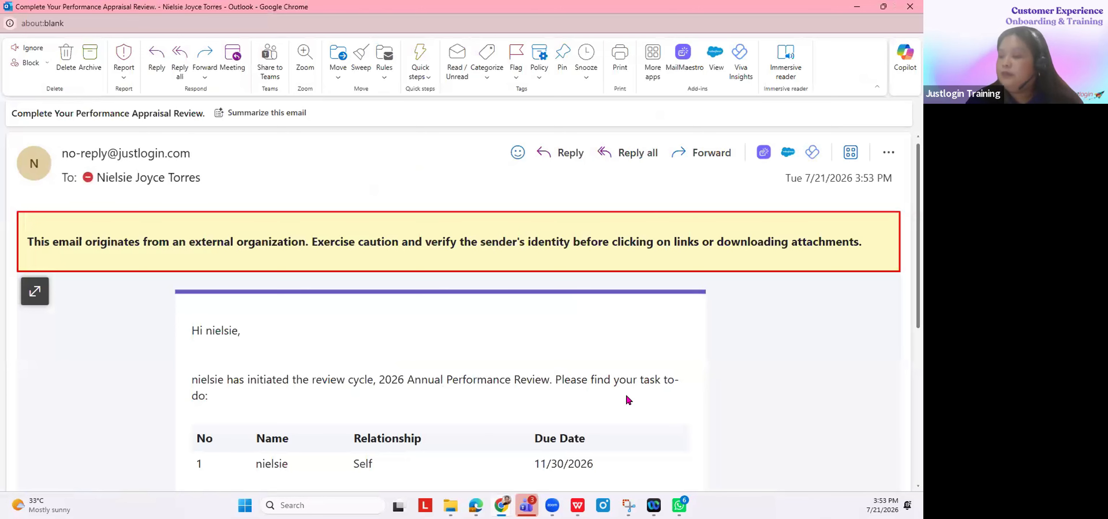
scroll(408, 378, "down", 4)
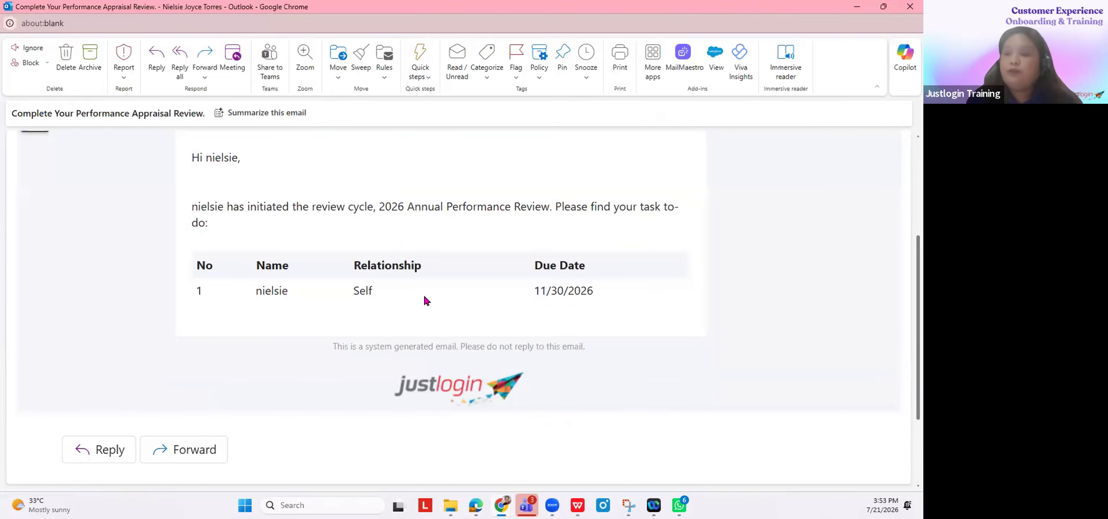
left_click_drag(378, 206, 553, 208)
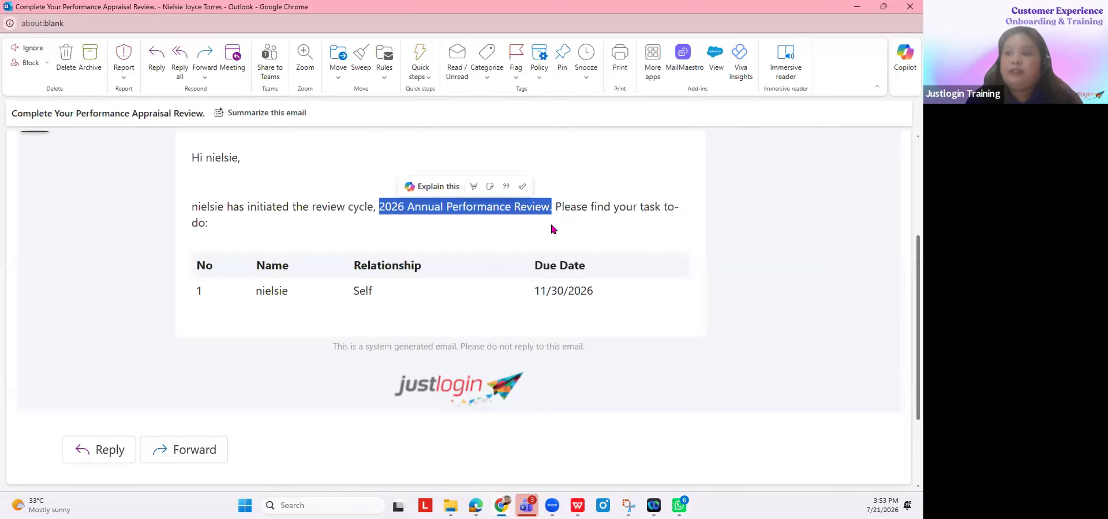
left_click(857, 7)
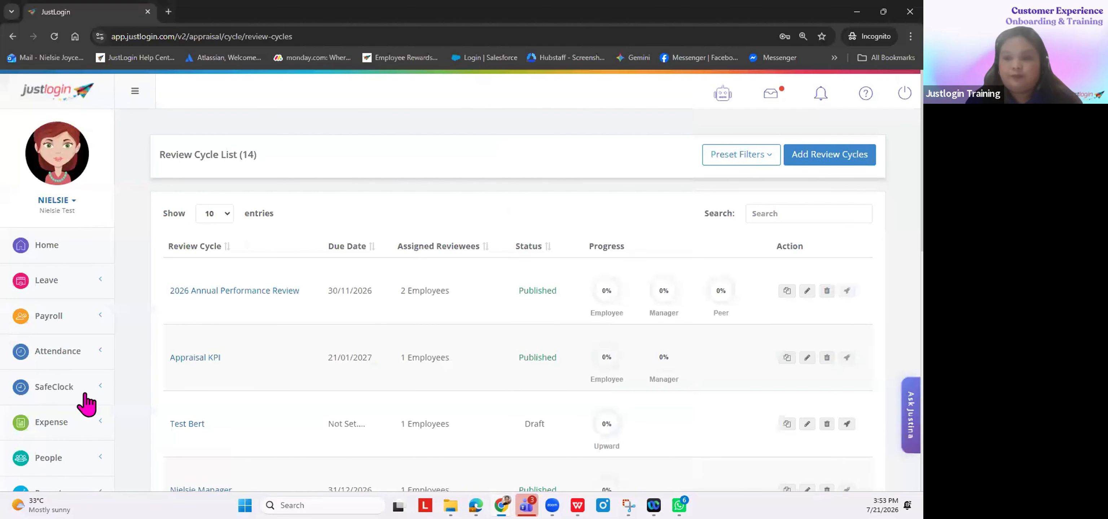
Step: Open the Appraisal module's My Dashboard and examine the Self review entry for the 2026 Annual Performance Review
scroll(56, 382, "down", 5)
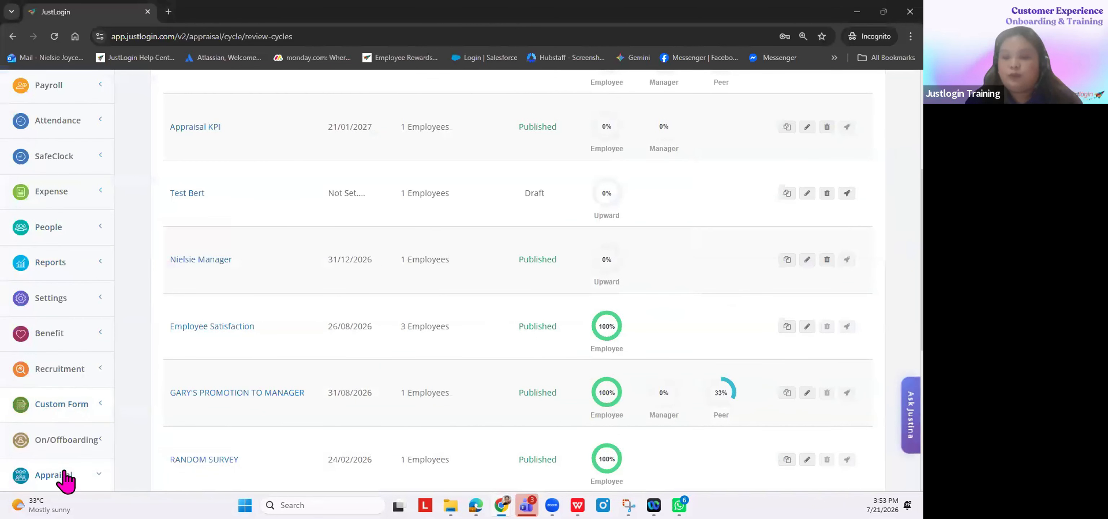
scroll(59, 365, "down", 5)
left_click(61, 246)
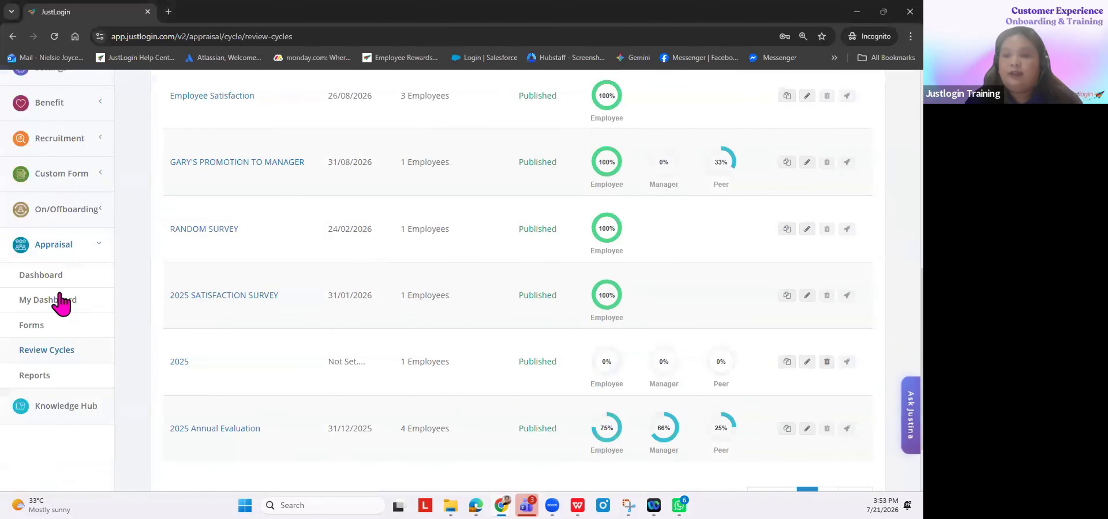
left_click(88, 304)
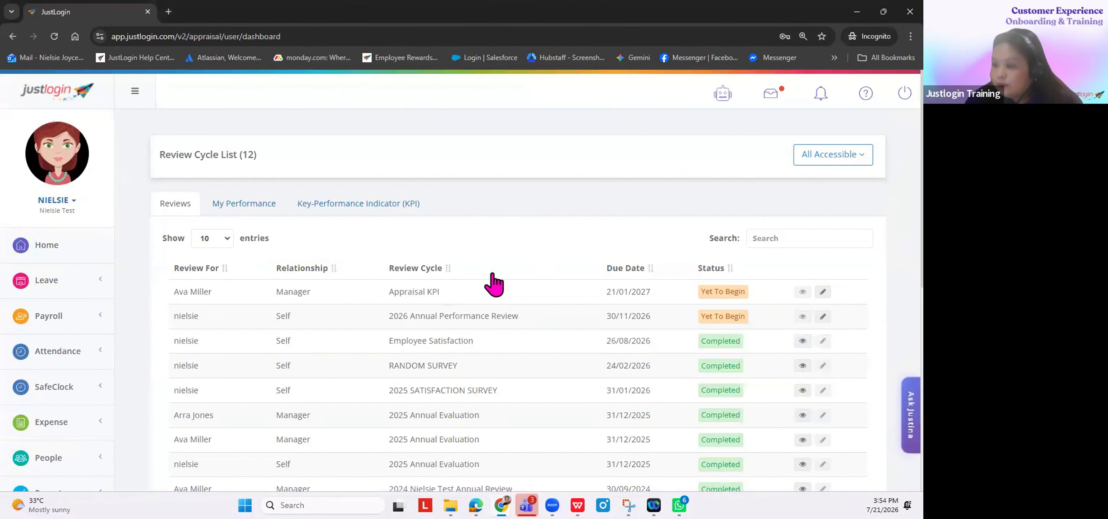
left_click_drag(172, 318, 530, 321)
left_click_drag(387, 320, 539, 318)
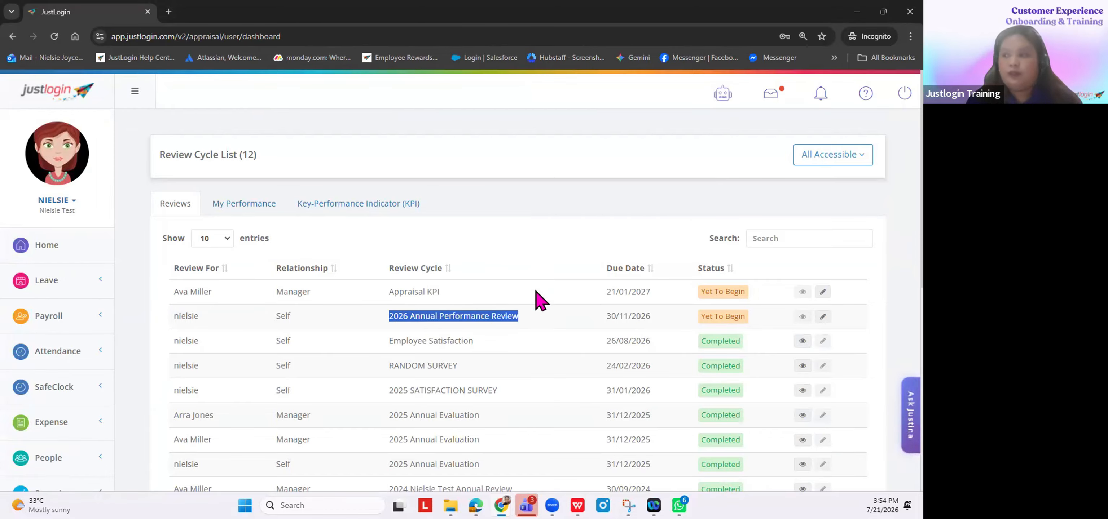
Step: Open the Self review of the 2026 Annual Performance Review for editing and rate the first Job Performance question 100
left_click(723, 316)
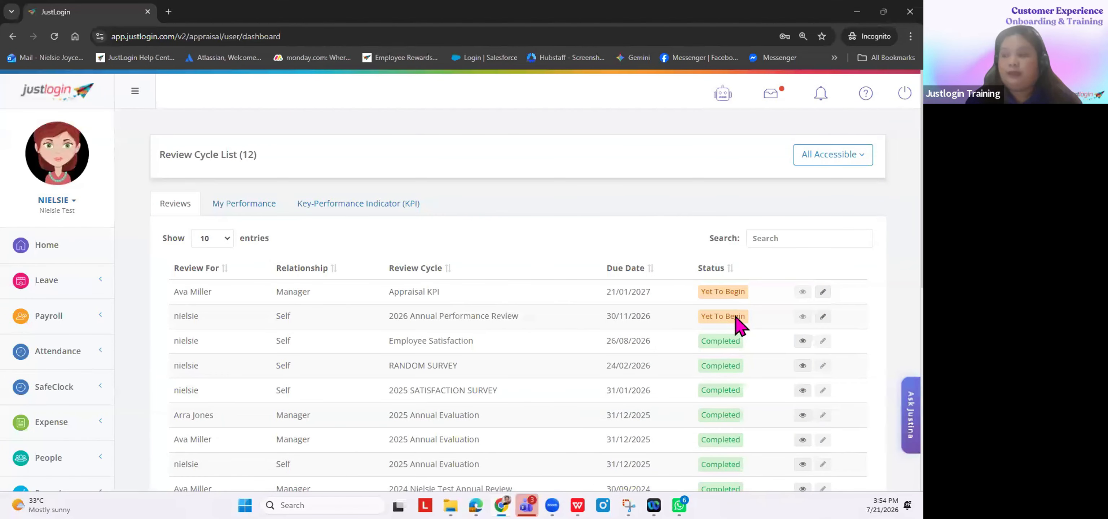
left_click(823, 318)
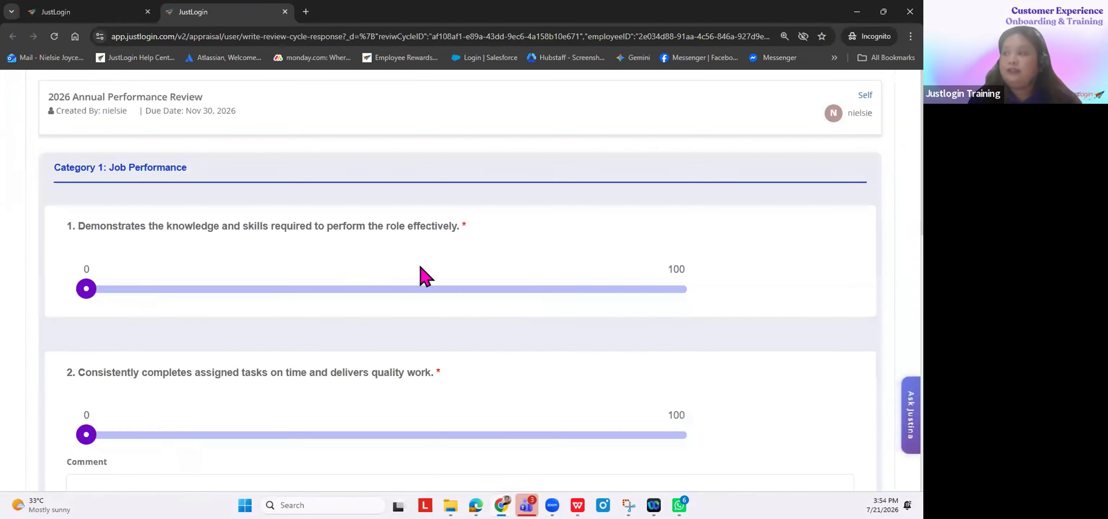
triple_click(255, 173)
left_click(364, 193)
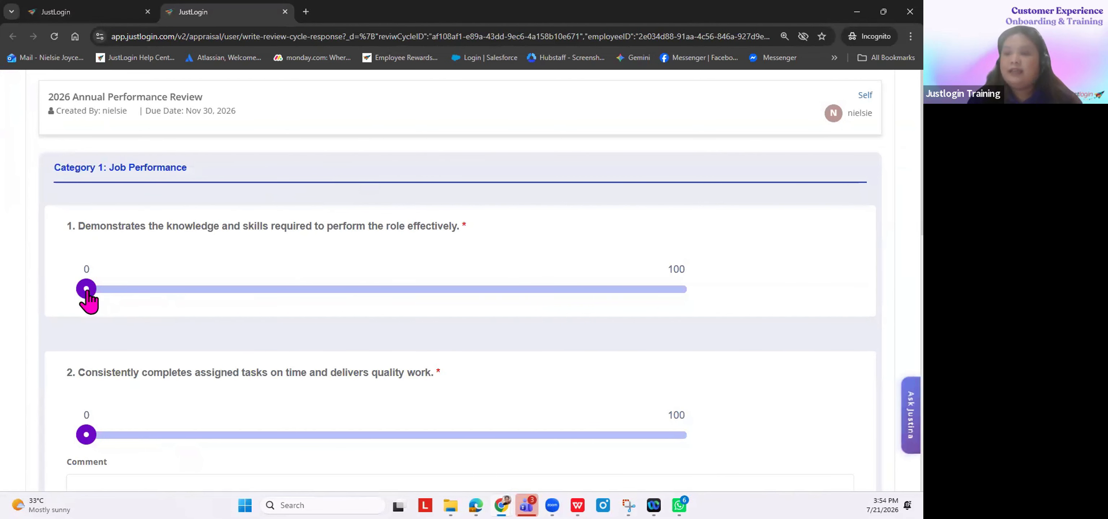
left_click_drag(170, 292, 708, 298)
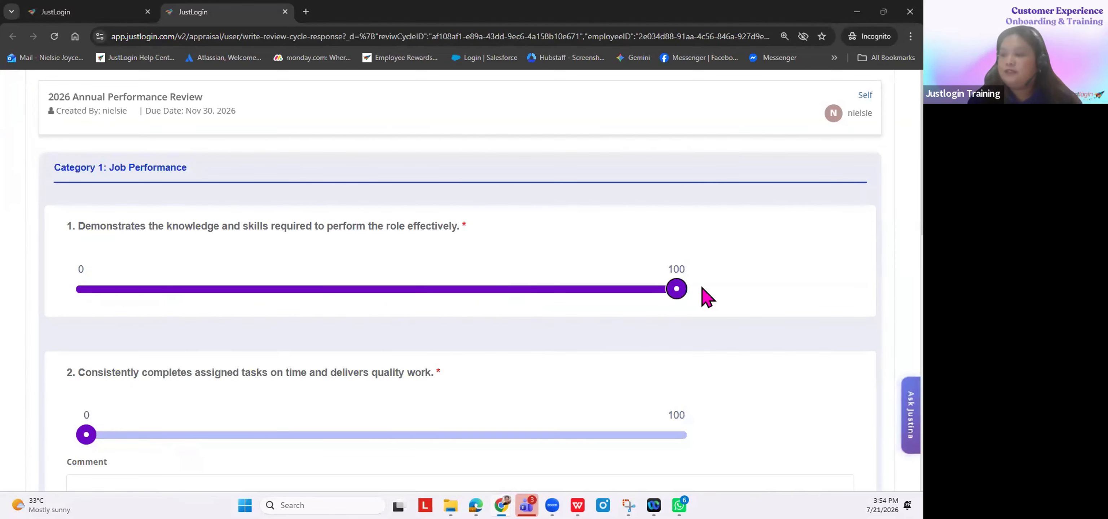
Step: Rate the question about completing assigned tasks on time and delivering quality work 98, leaving its comment empty
scroll(409, 279, "down", 3)
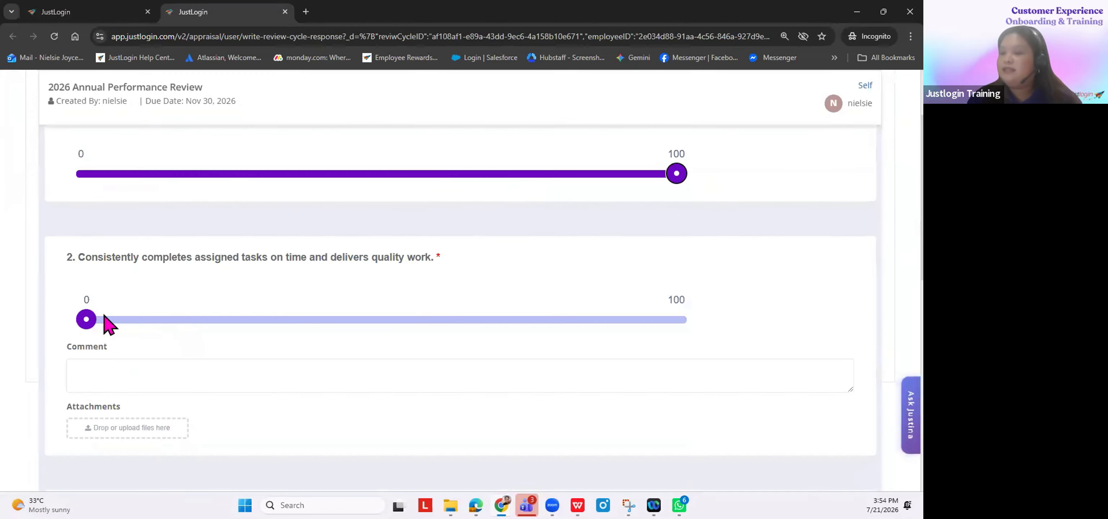
left_click(665, 326)
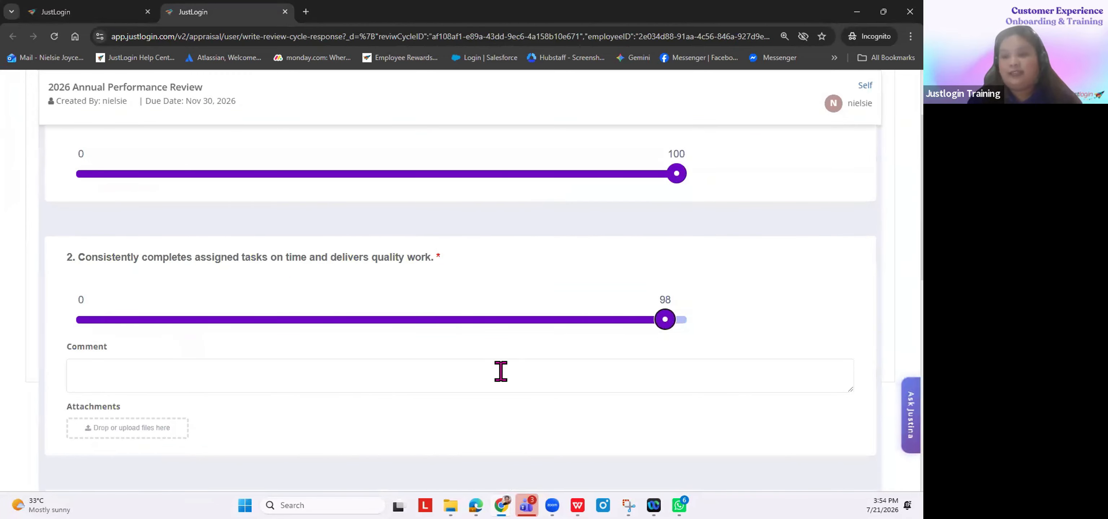
scroll(501, 372, "down", 3)
left_click(145, 262)
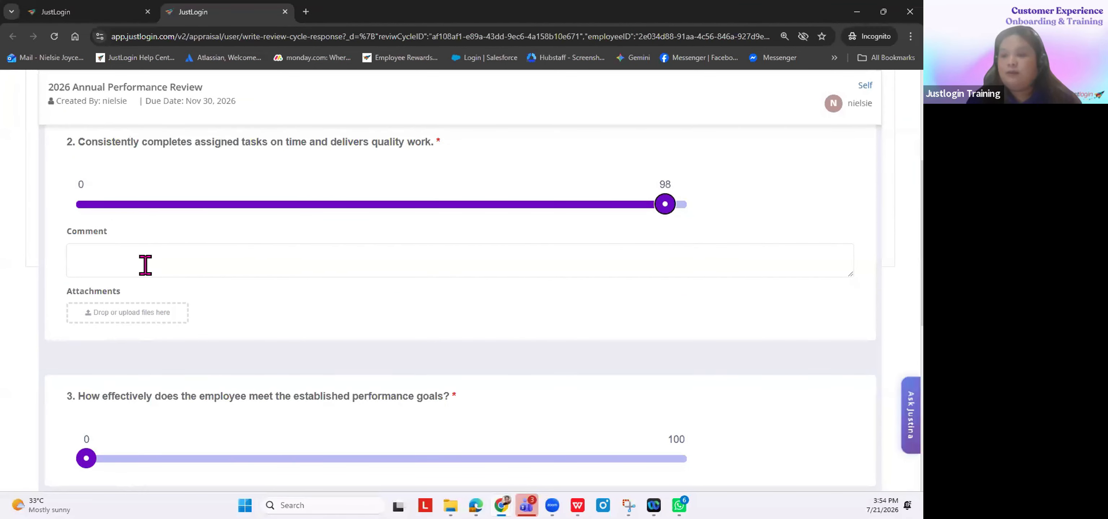
Step: Rate the remaining Job Performance questions: 94 for performance goals, 96 for skills and competencies, and 90 for designated timeframes
scroll(396, 240, "down", 4)
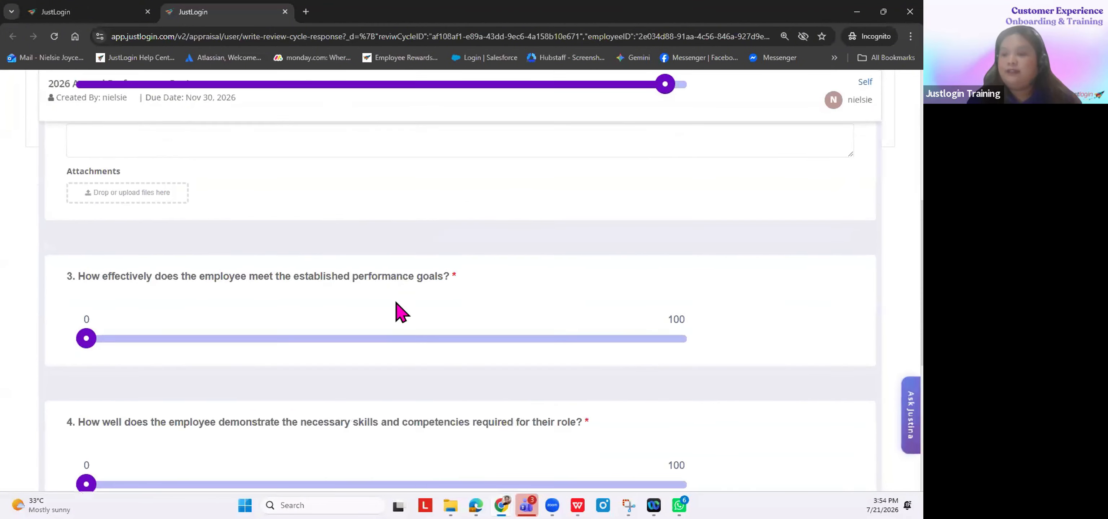
left_click_drag(86, 287, 641, 260)
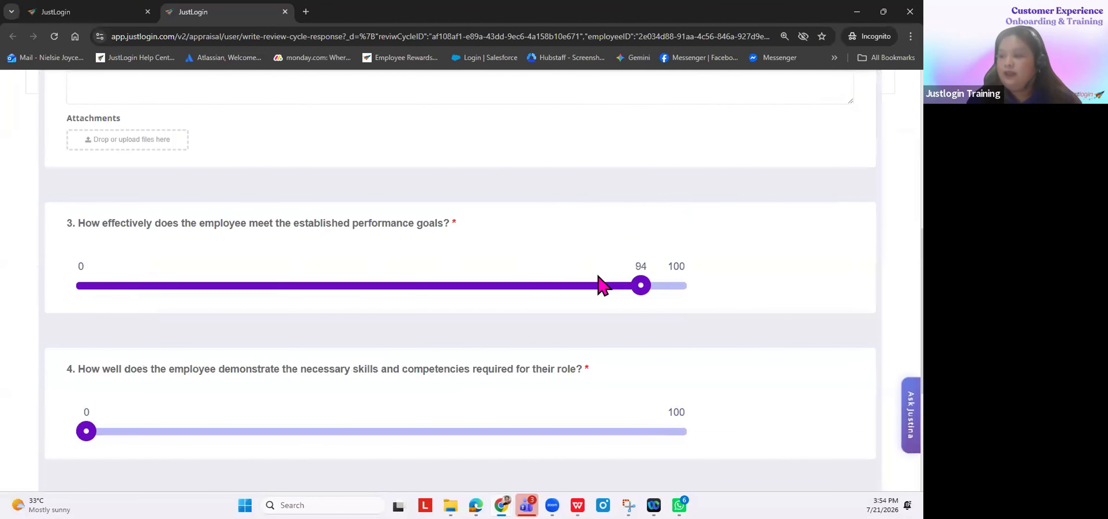
scroll(150, 370, "down", 3)
left_click_drag(92, 322, 654, 301)
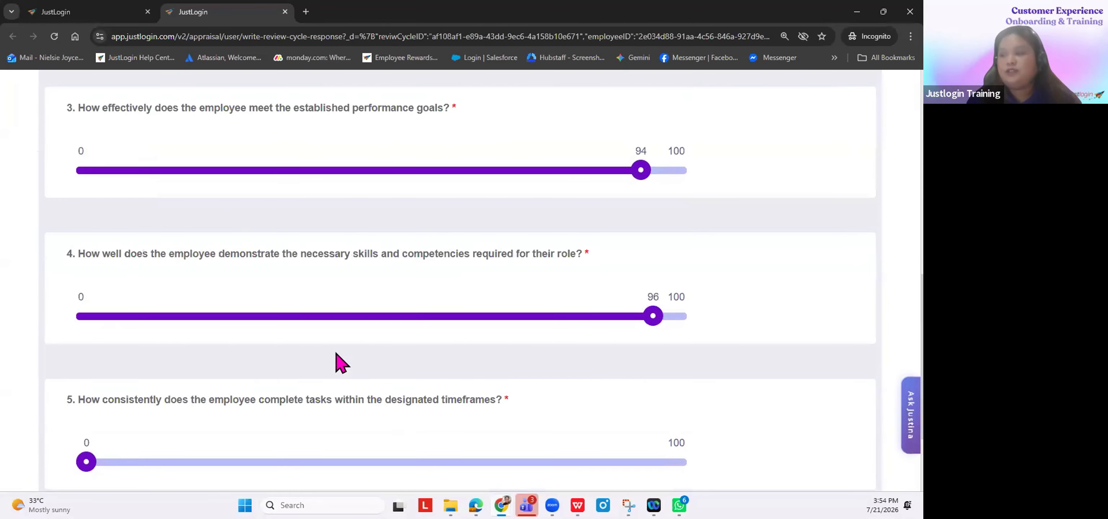
scroll(105, 344, "down", 3)
left_click_drag(102, 335, 615, 335)
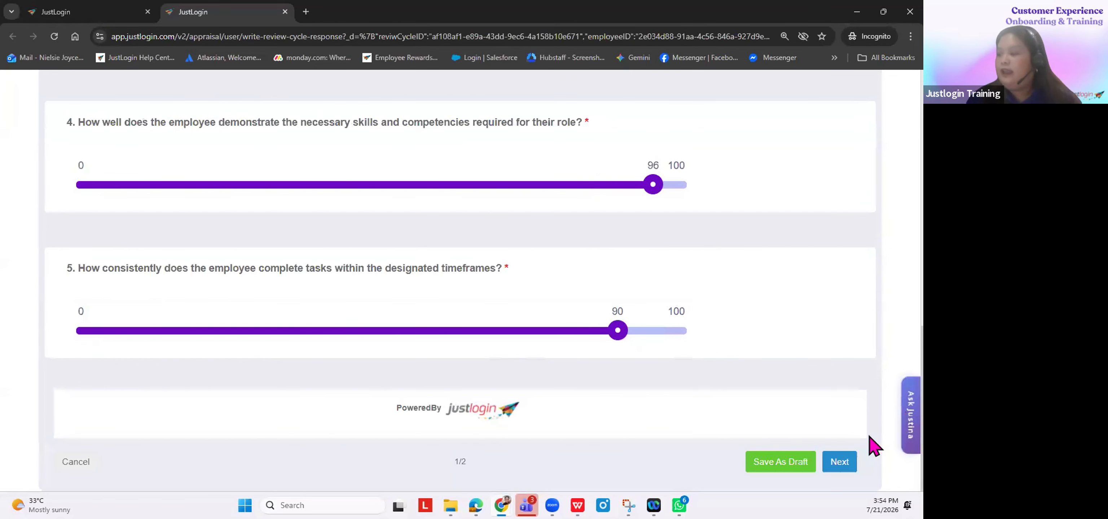
Step: Continue to the Teamwork & Communication category and rate positive attitude 91 and clear, professional communication 94
left_click(839, 462)
scroll(112, 277, "up", 10)
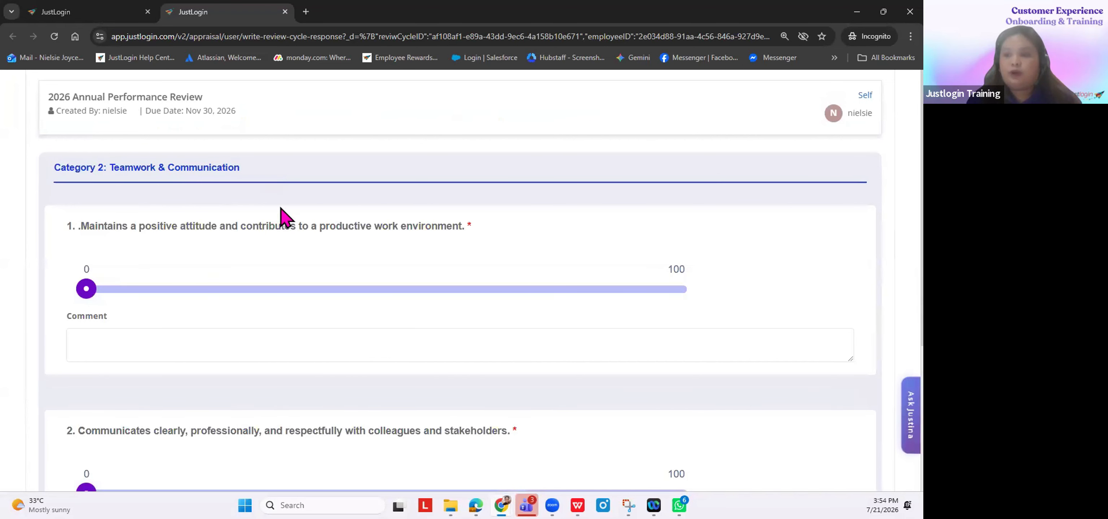
left_click_drag(547, 297, 623, 297)
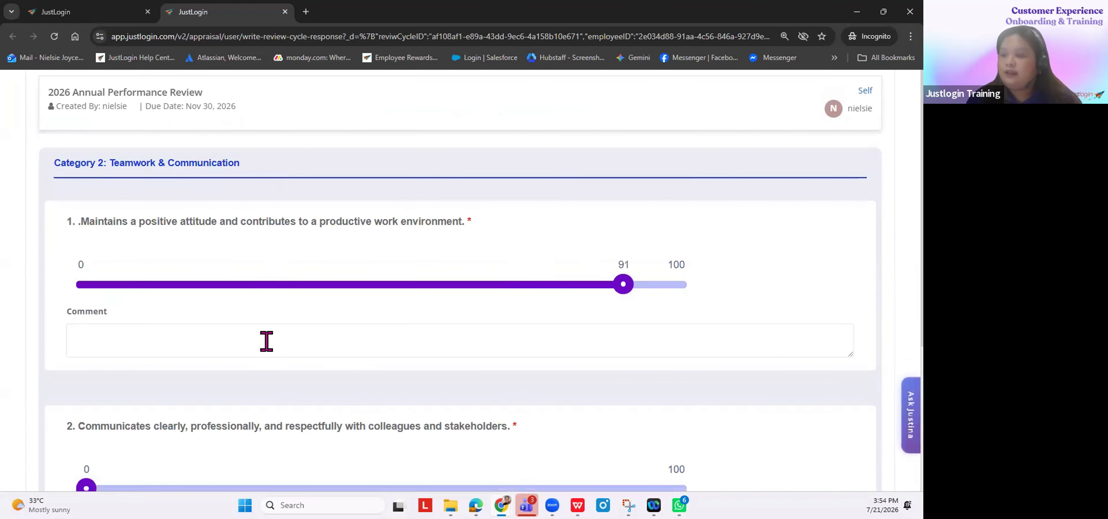
scroll(267, 341, "down", 5)
left_click_drag(86, 272, 641, 287)
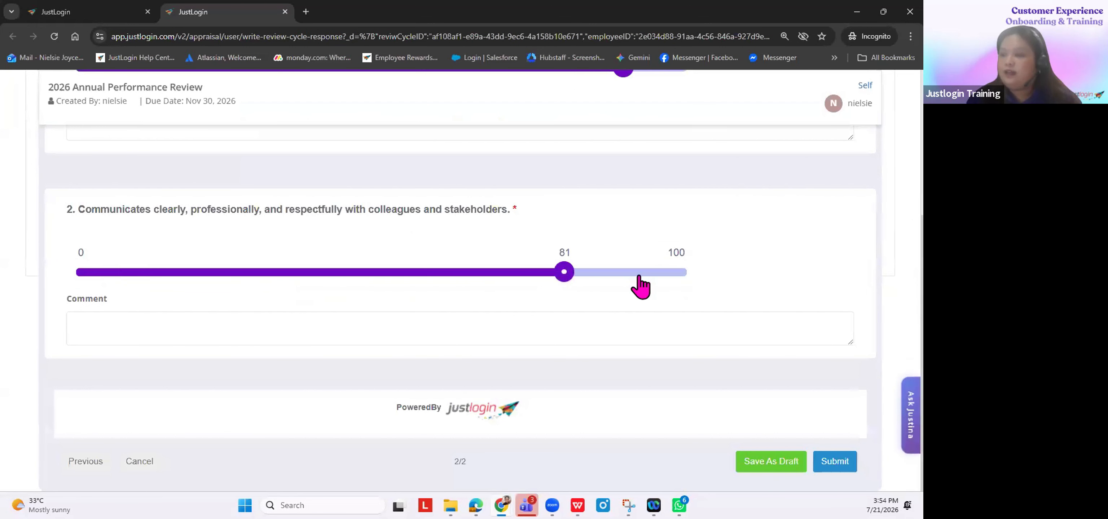
Step: Submit the self review, then close the form and return to the list of reviews
left_click(837, 465)
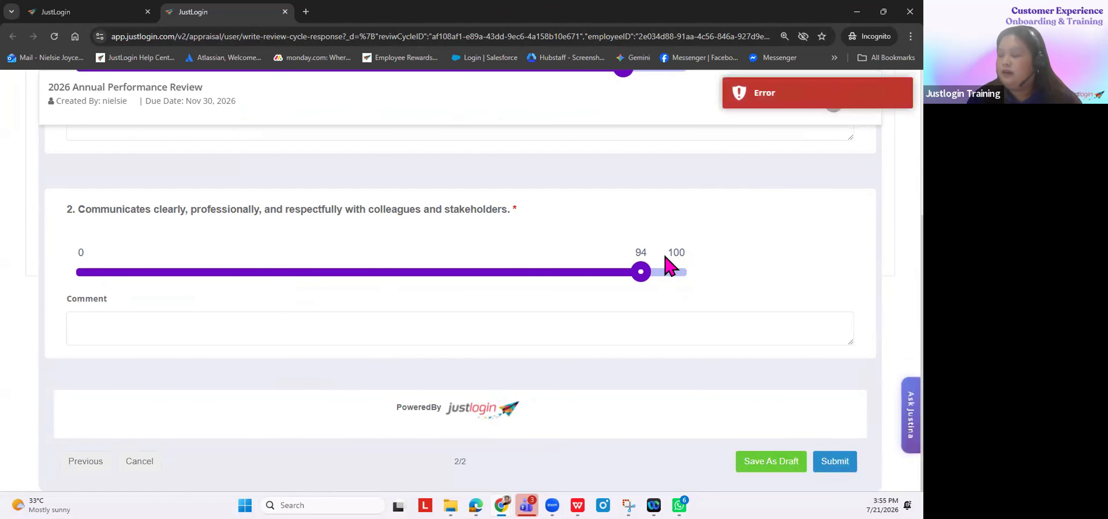
left_click(139, 462)
left_click(443, 330)
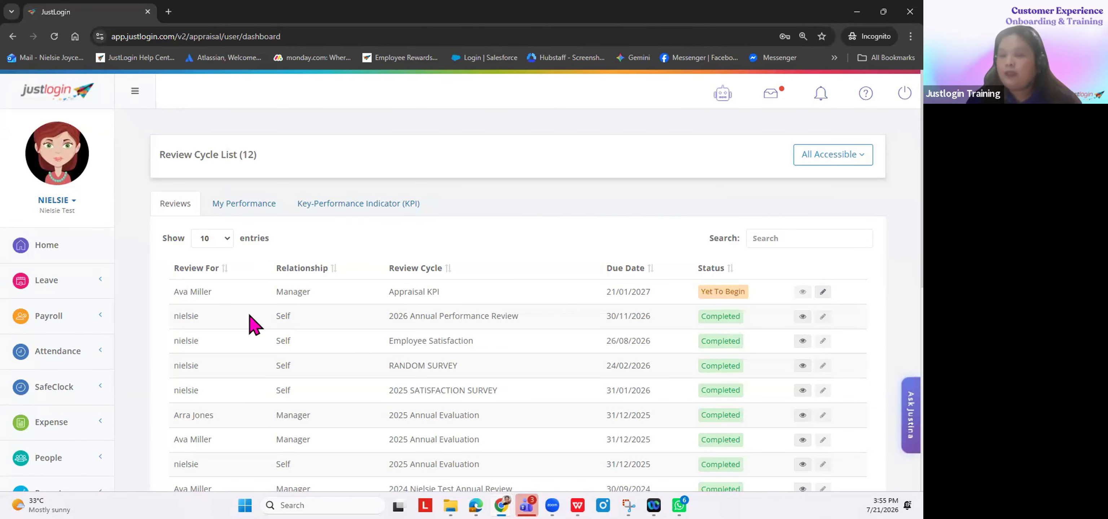
Step: Go to the Appraisal module's Review Cycles and open the progress page of the 2026 Annual Performance Review
scroll(62, 329, "down", 5)
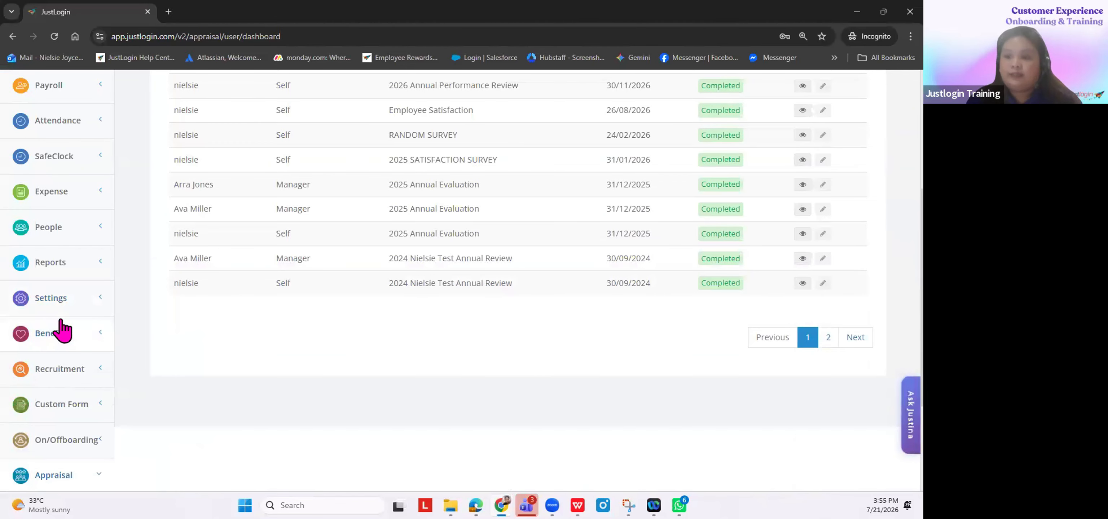
scroll(62, 329, "down", 3)
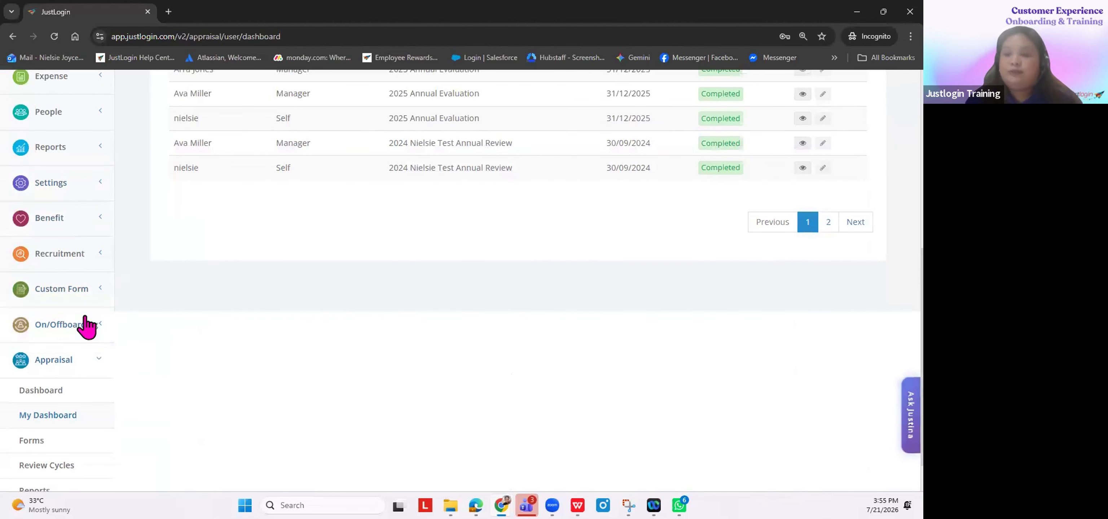
scroll(84, 320, "down", 1)
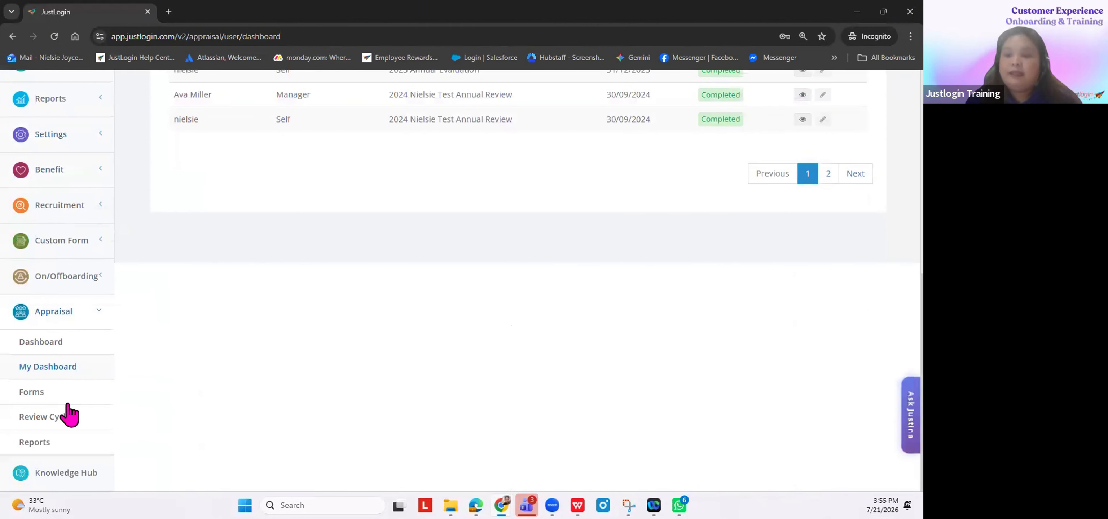
left_click(48, 419)
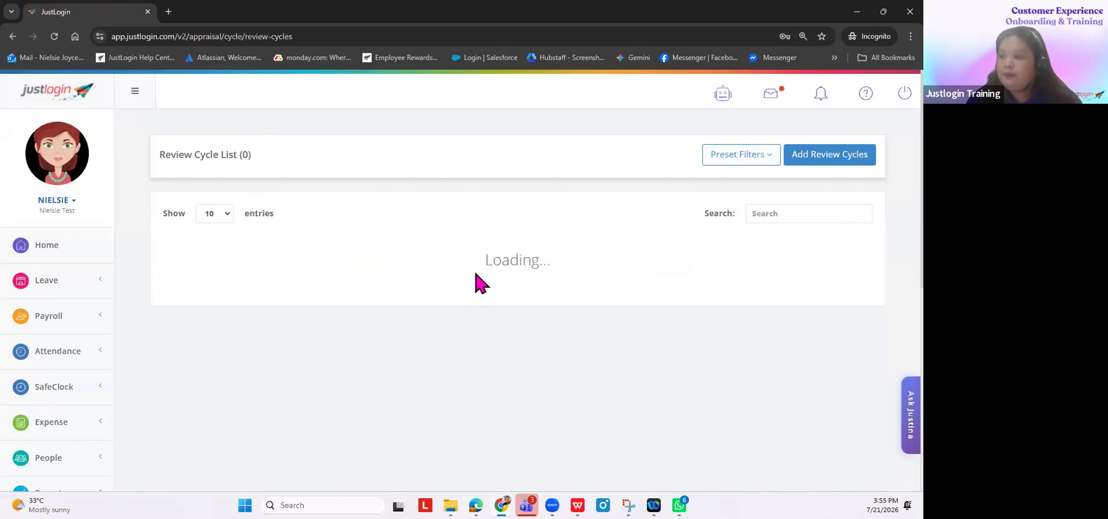
scroll(516, 224, "down", 1)
scroll(560, 252, "up", 3)
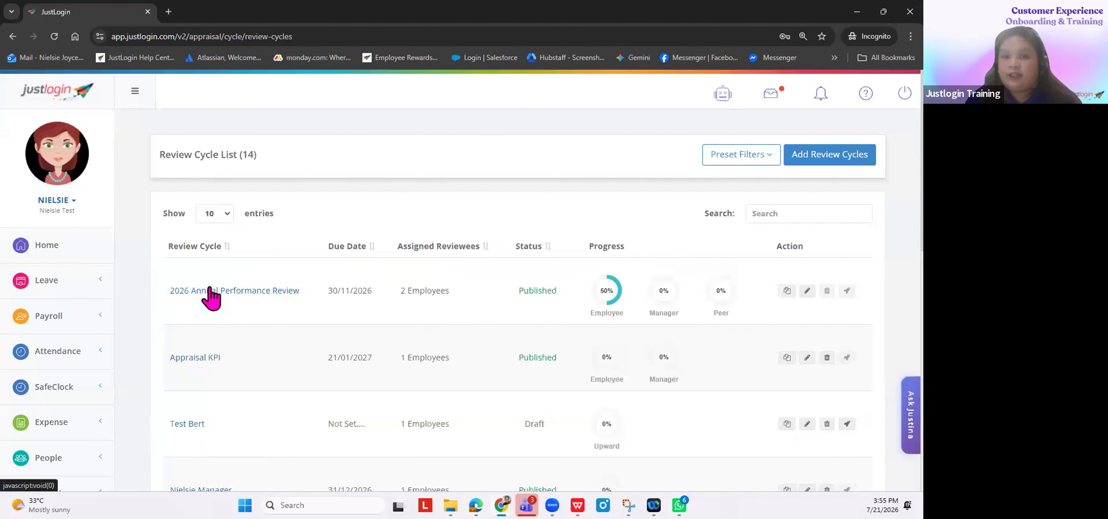
left_click(217, 297)
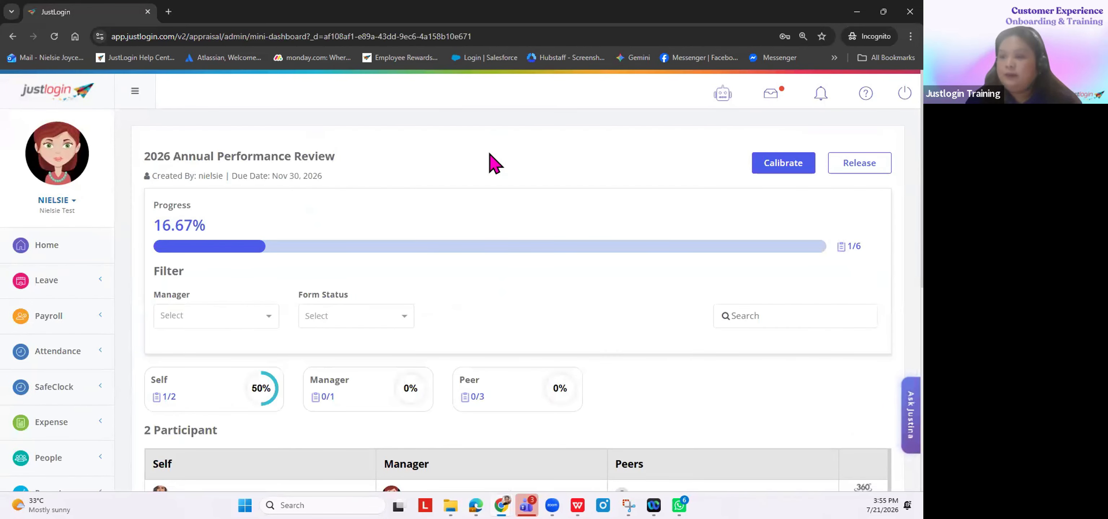
Step: View the peer list of the first participant on the progress page, then close it without changes
scroll(505, 251, "down", 4)
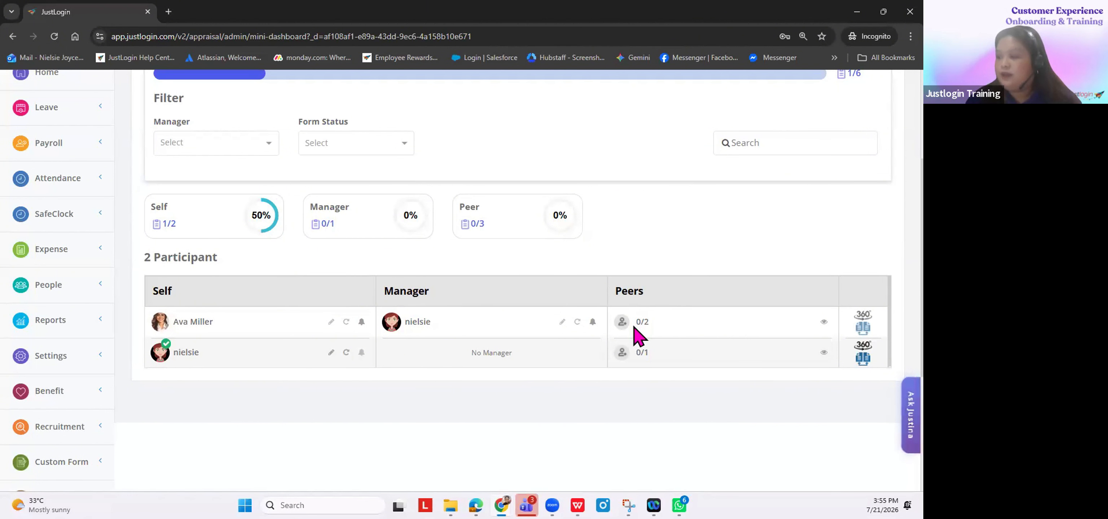
left_click(824, 322)
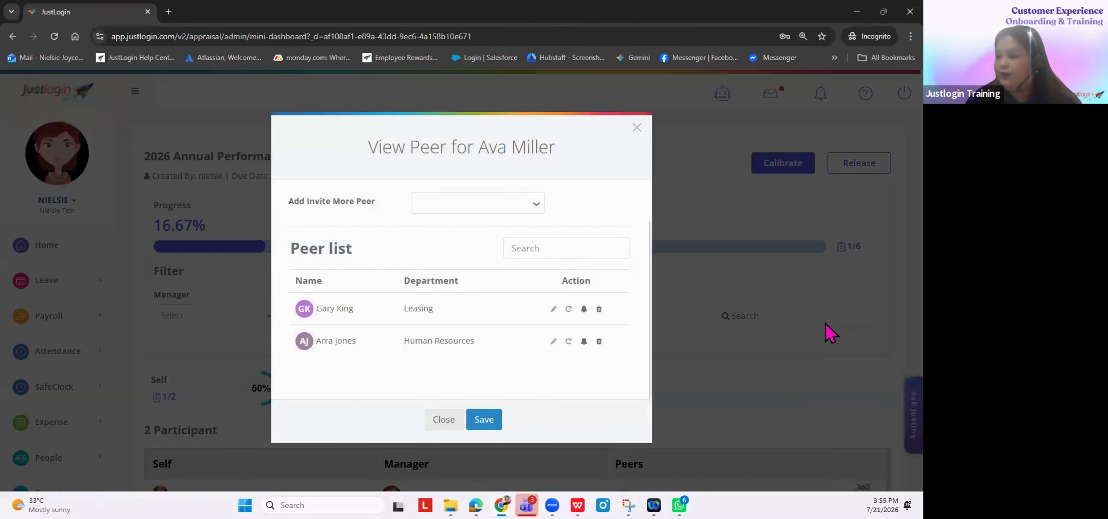
left_click(444, 419)
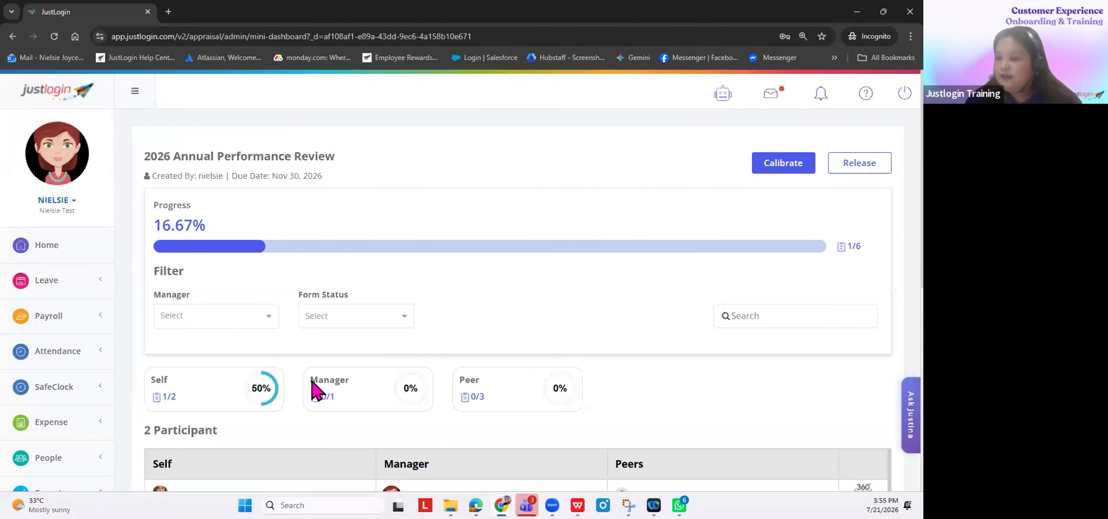
Step: Send a self-review reminder to the first participant and confirm sending it
scroll(345, 400, "down", 3)
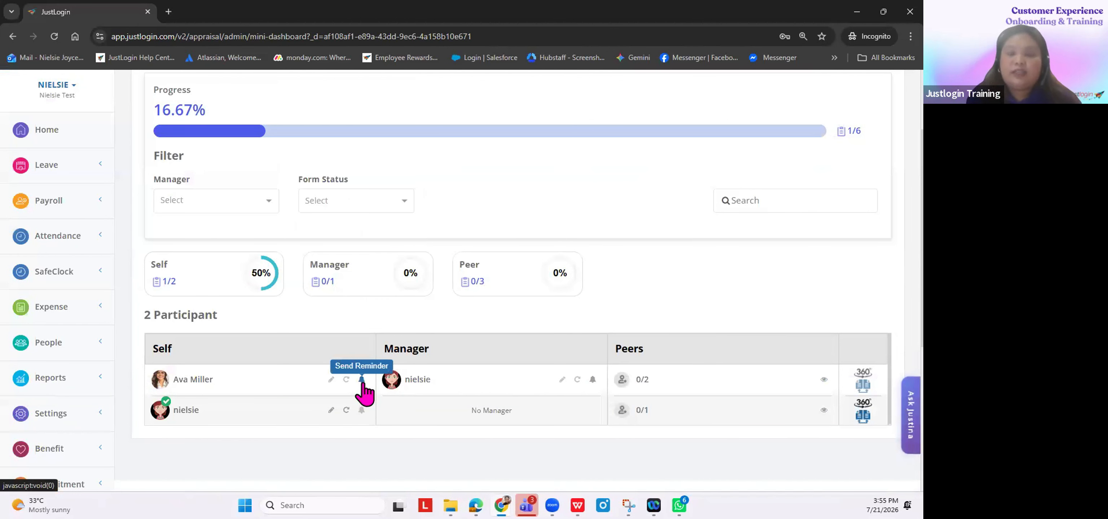
left_click_drag(172, 389, 237, 395)
left_click(331, 397)
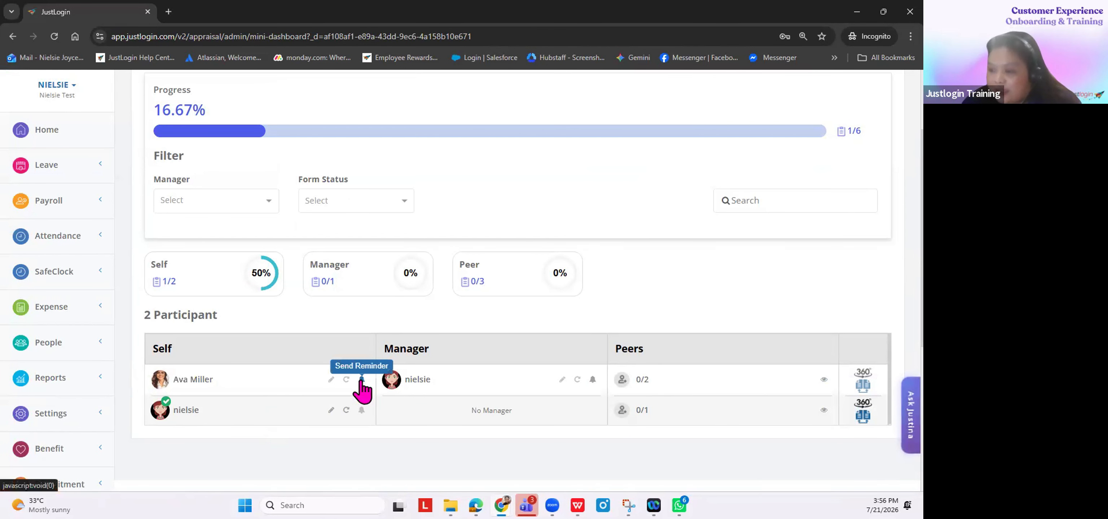
left_click(361, 380)
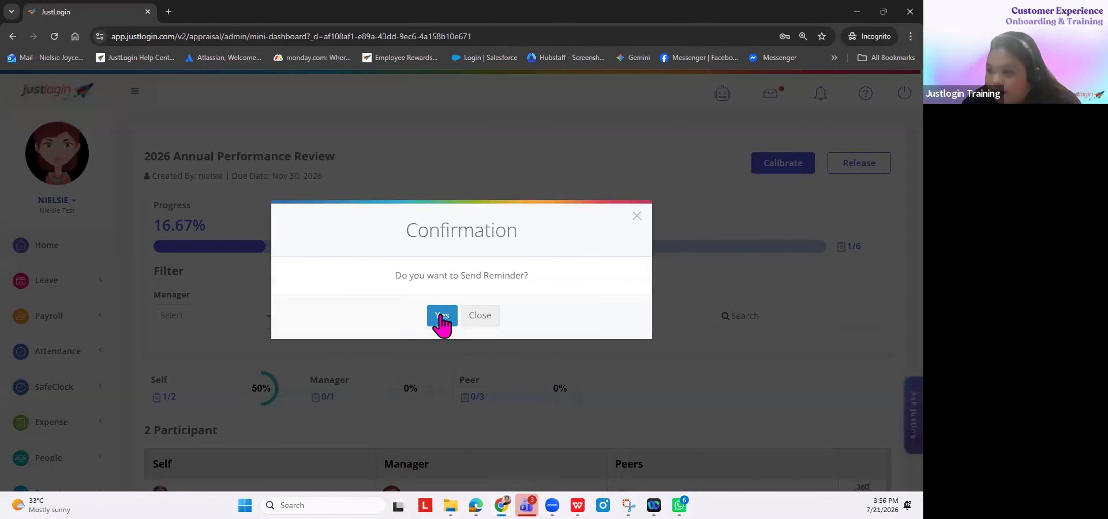
left_click(443, 318)
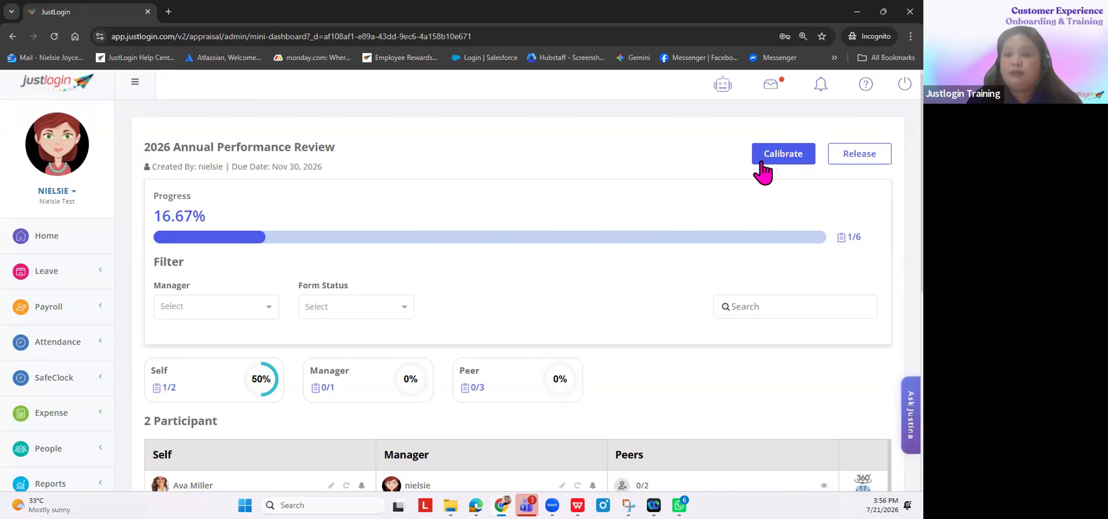
Step: Open calibration for the 2026 Annual Performance Review and examine the participants' departments, overall scores and calibrate score field
left_click(786, 158)
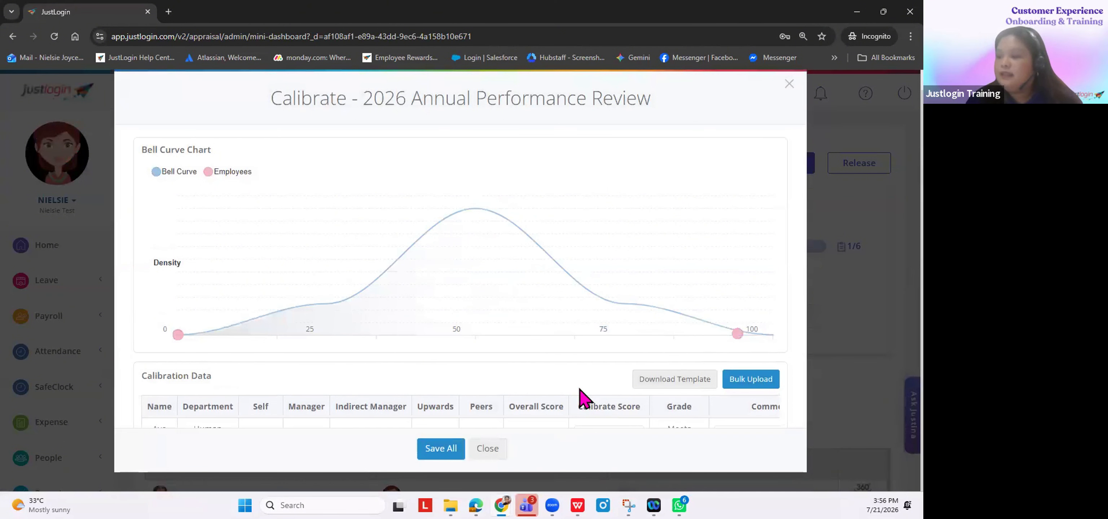
key("ctrl+minus")
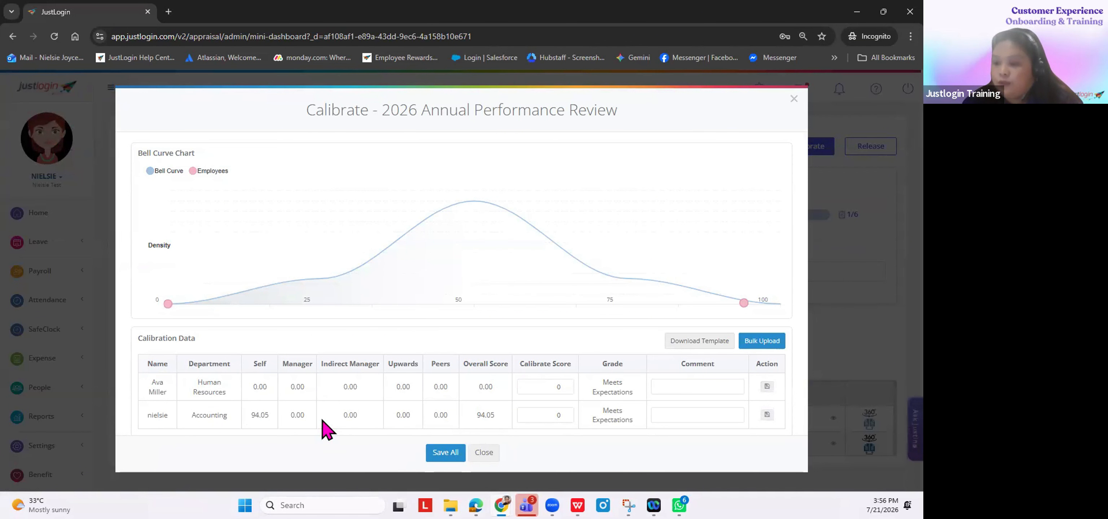
double_click(159, 416)
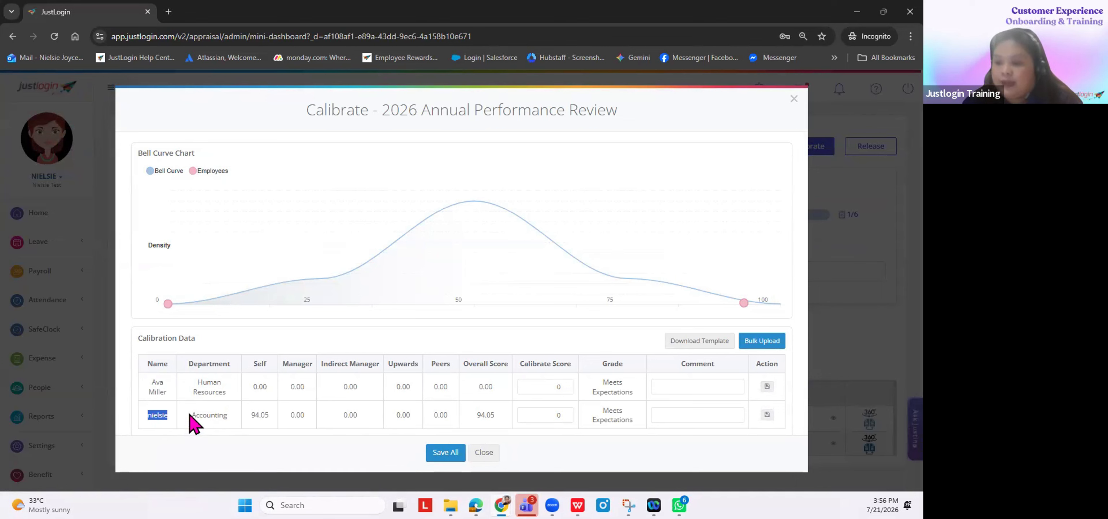
double_click(207, 416)
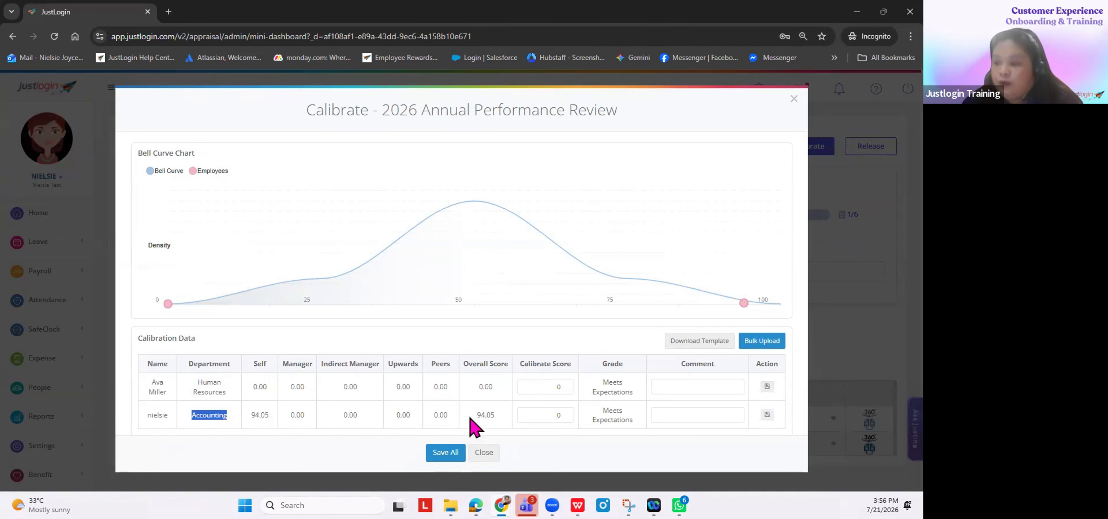
double_click(486, 415)
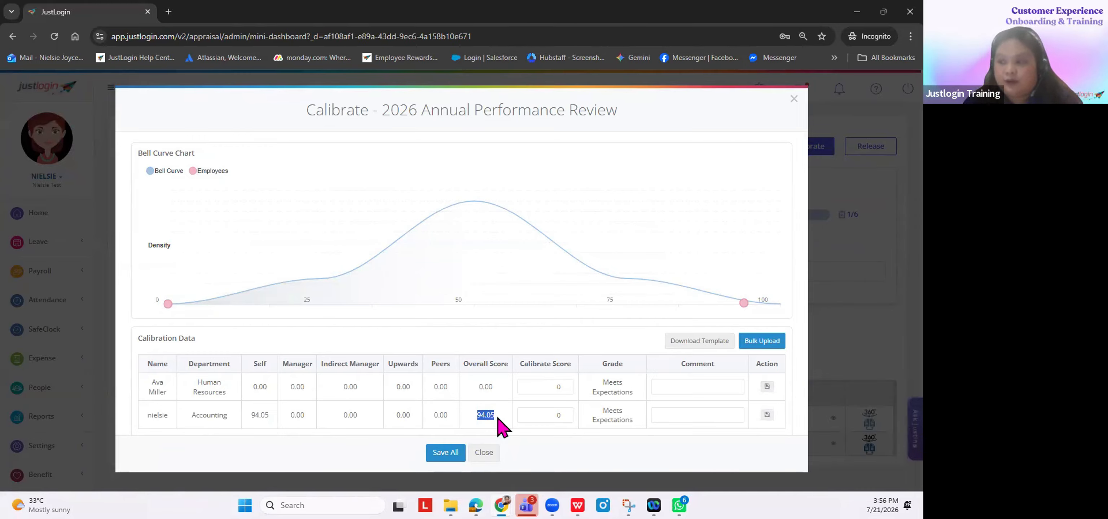
double_click(486, 387)
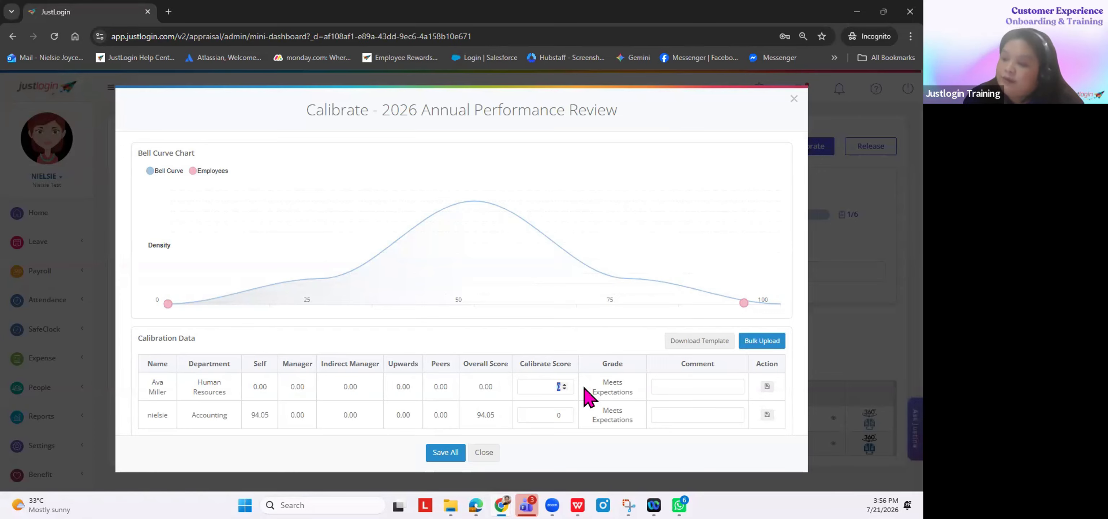
Step: Set the Human Resources participant's calibrate score to 90, enter a calibrate score for the Accounting participant, and save all scores
type("90")
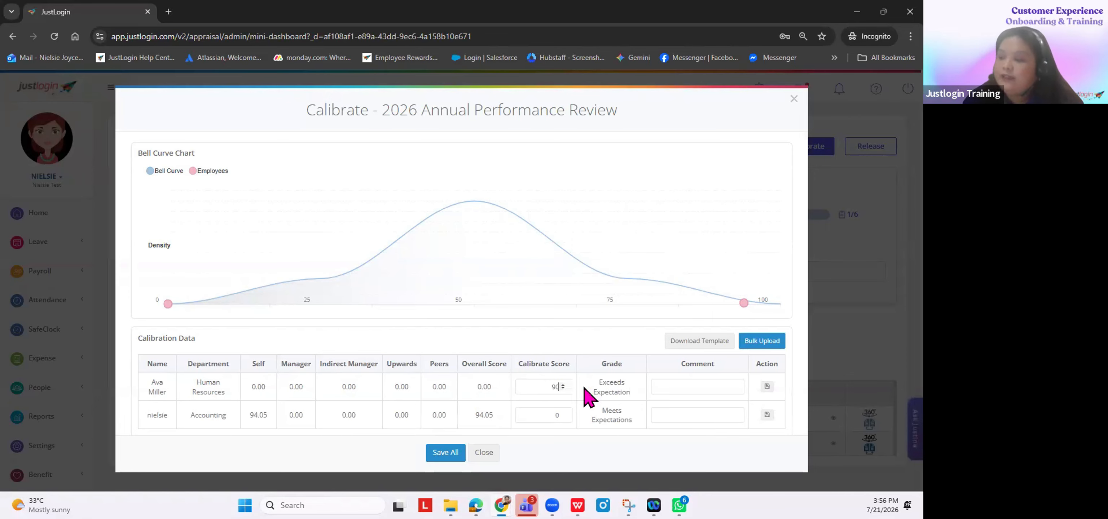
left_click(540, 414)
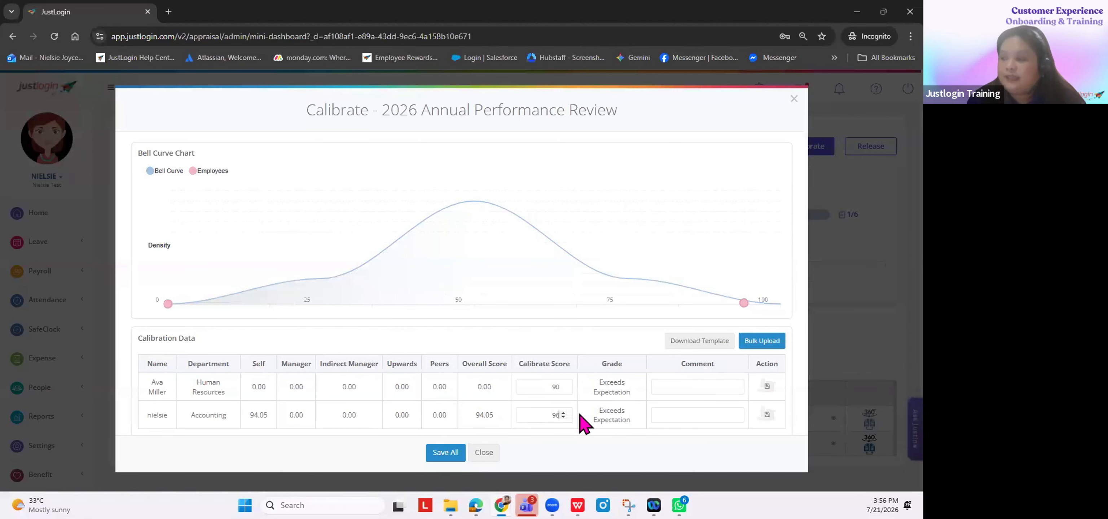
left_click(445, 452)
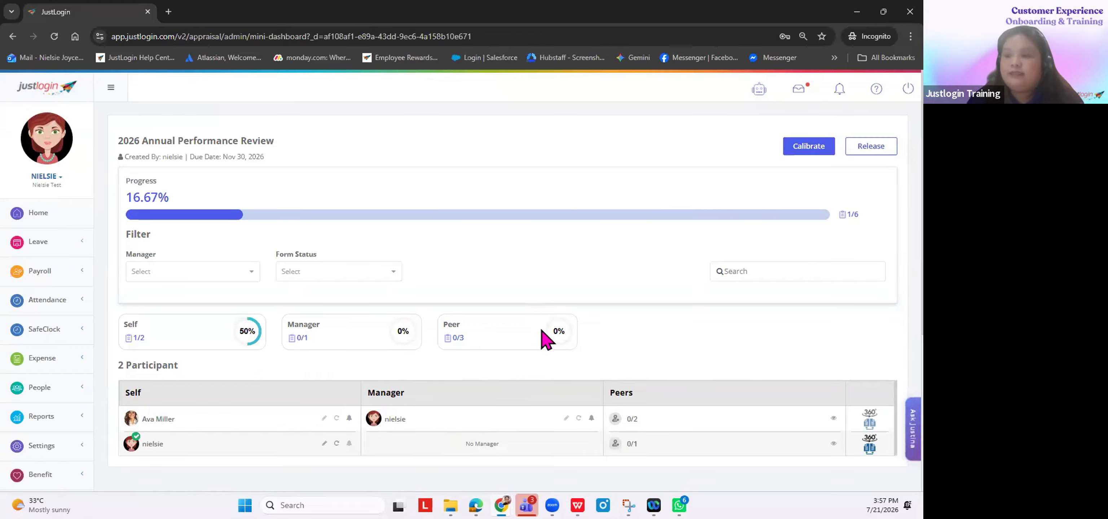
Step: Release the 2026 Annual Performance Review from its progress page and confirm the release
scroll(542, 335, "down", 3)
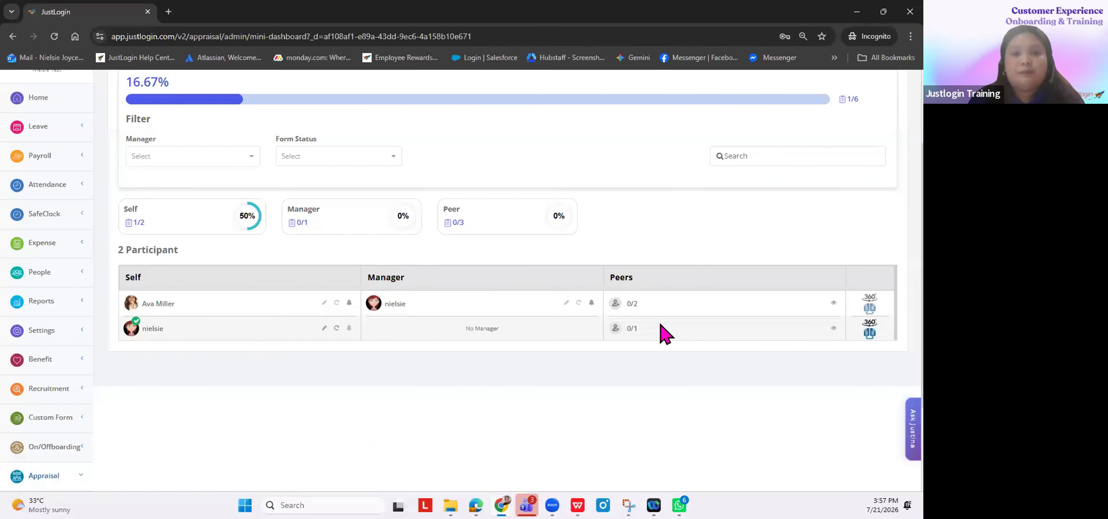
scroll(665, 334, "up", 3)
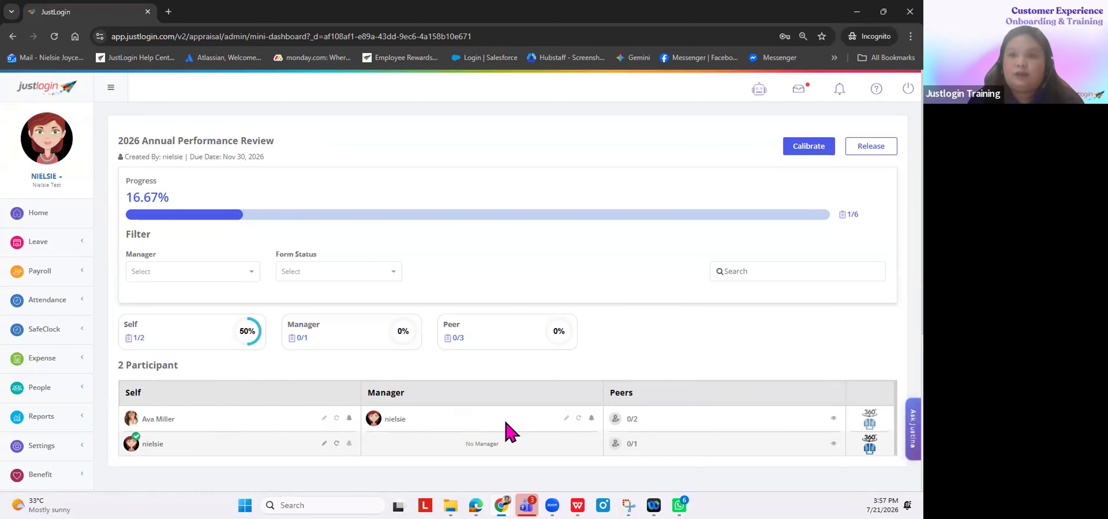
left_click(869, 148)
left_click(445, 309)
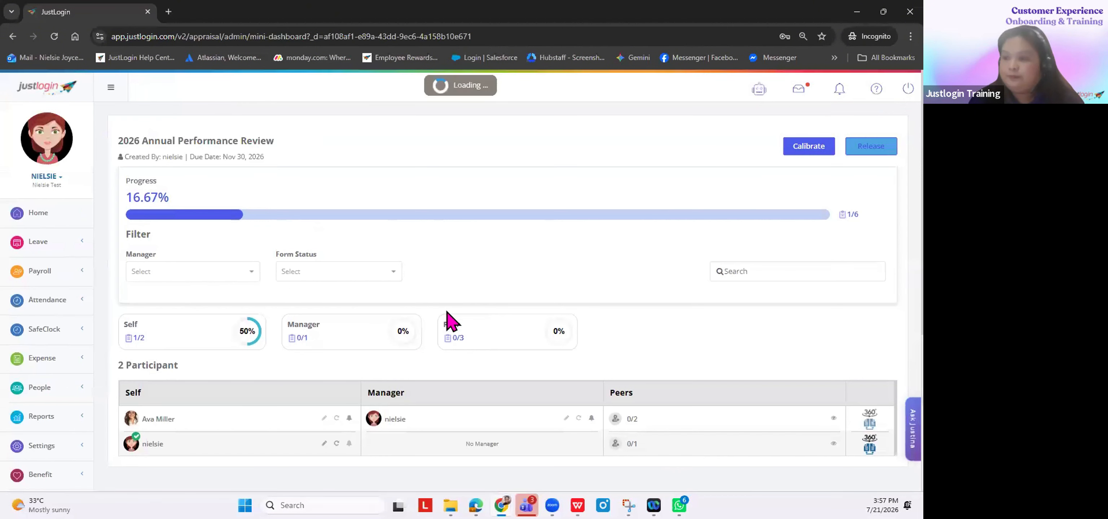
Step: Go to the Reports page of the Appraisal module
scroll(55, 414, "down", 3)
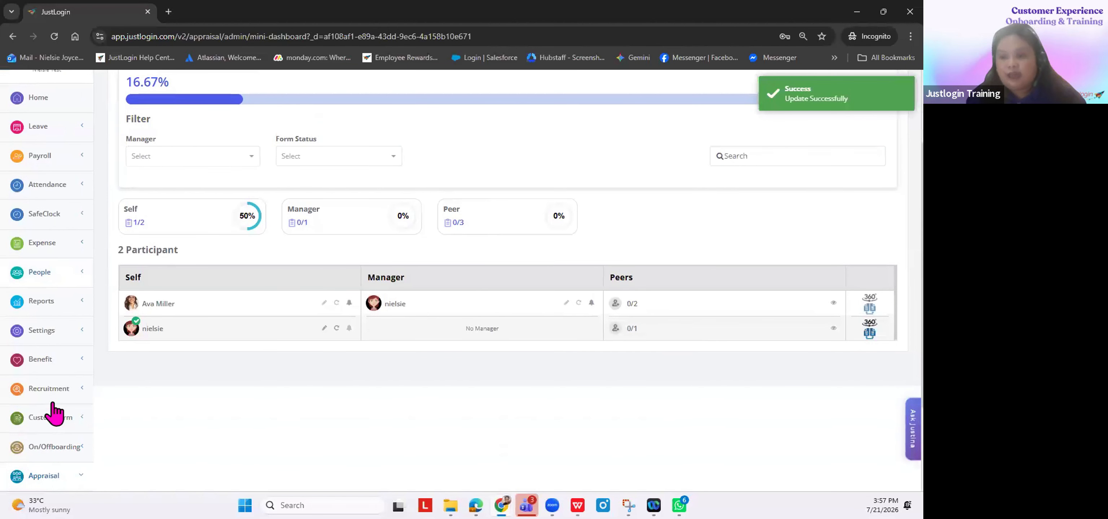
key("ctrl+plus")
key("ctrl+plus")
scroll(49, 403, "down", 5)
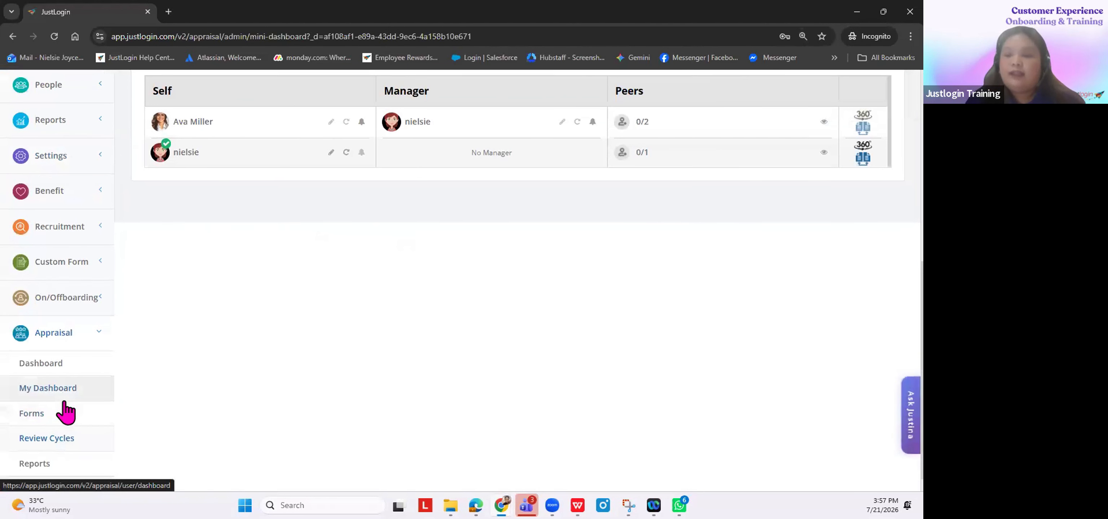
scroll(54, 423, "down", 1)
left_click(59, 446)
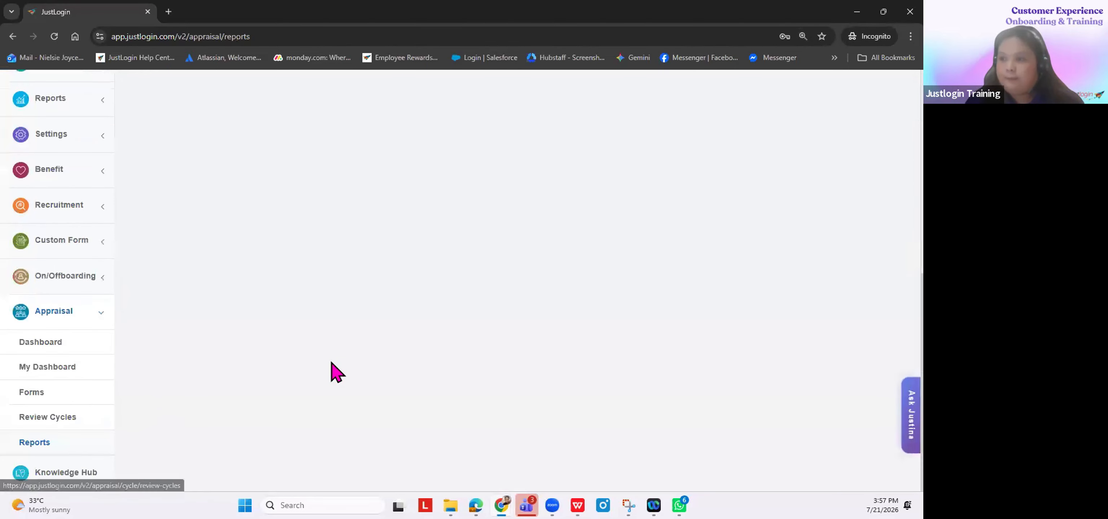
scroll(331, 375, "up", 1)
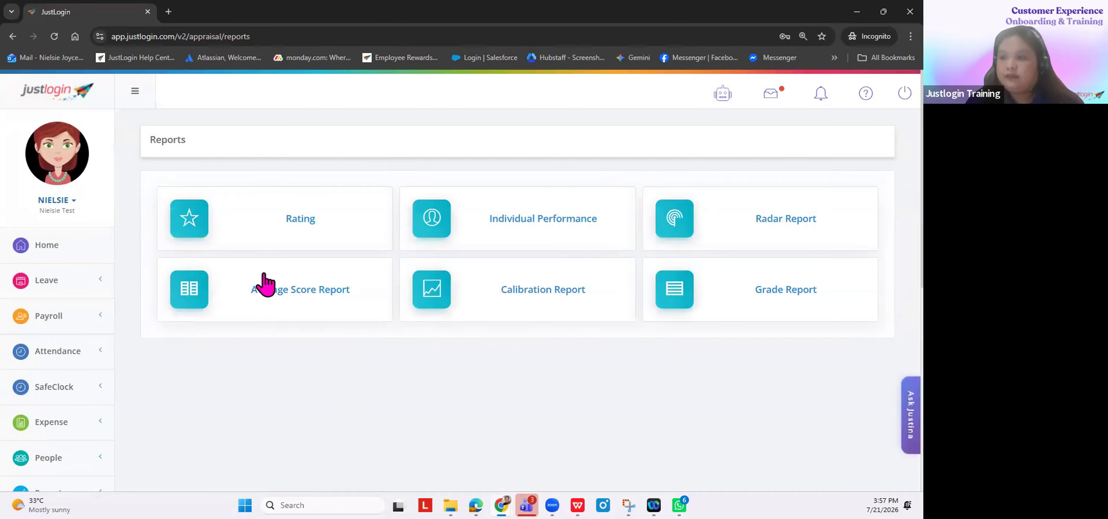
Step: Open the Rating report for the 2026 Annual Performance Review cycle and examine each reviewer's scores
left_click(289, 217)
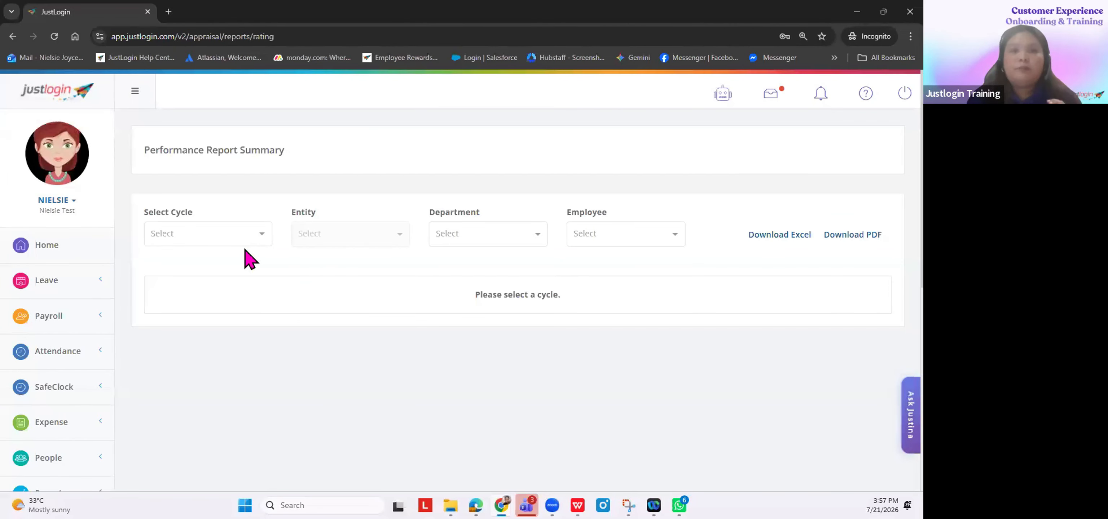
left_click(213, 233)
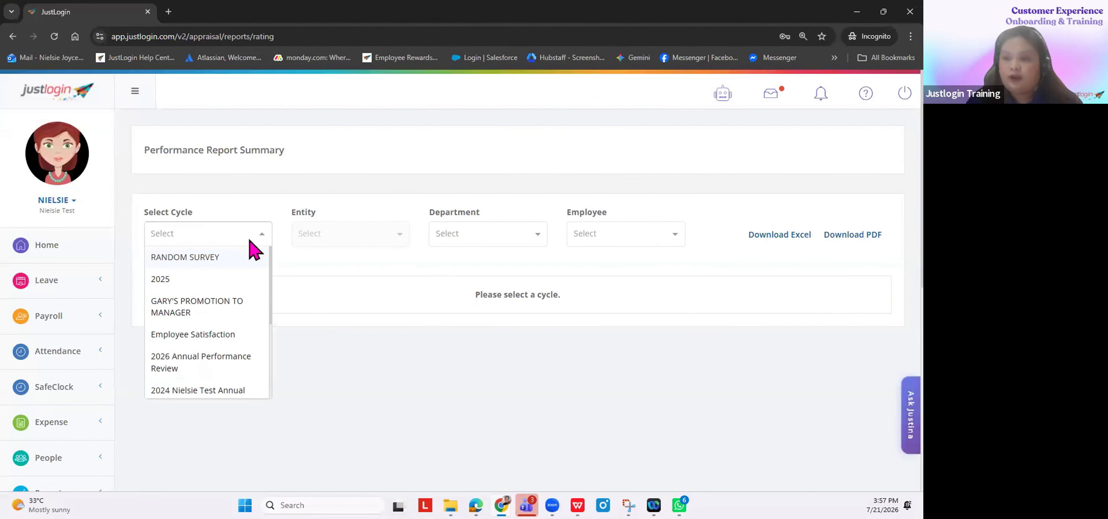
left_click(167, 370)
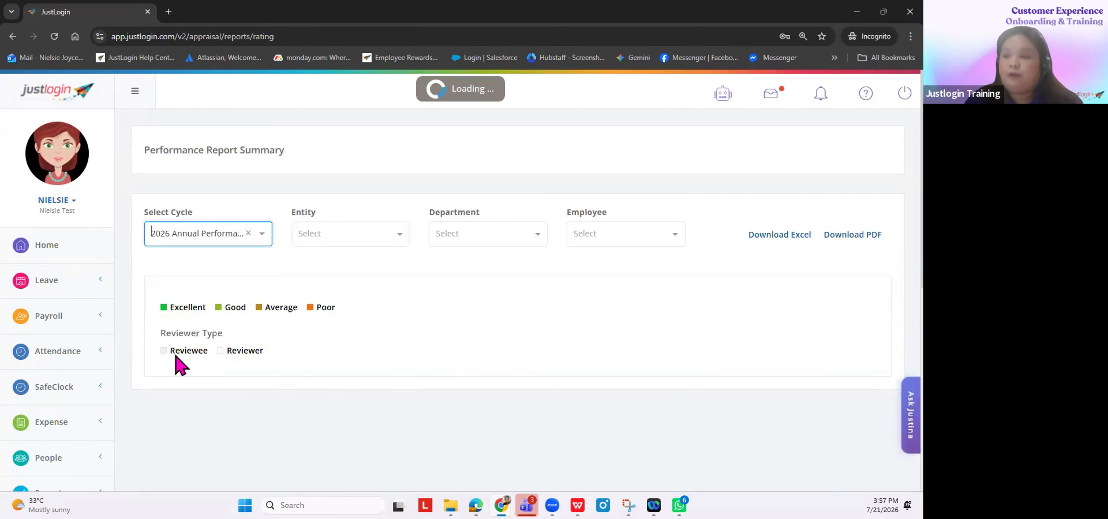
scroll(336, 284, "down", 3)
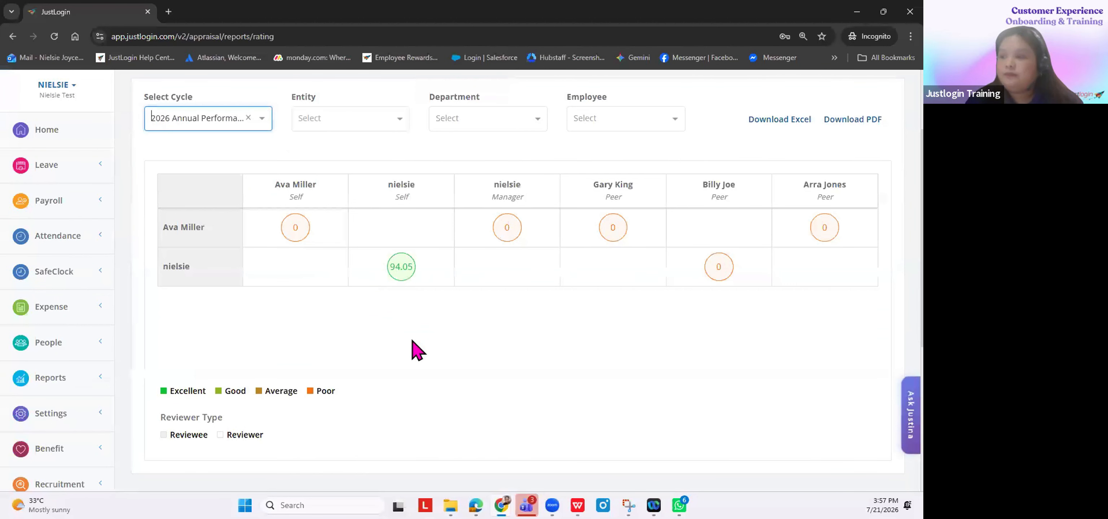
left_click(411, 341)
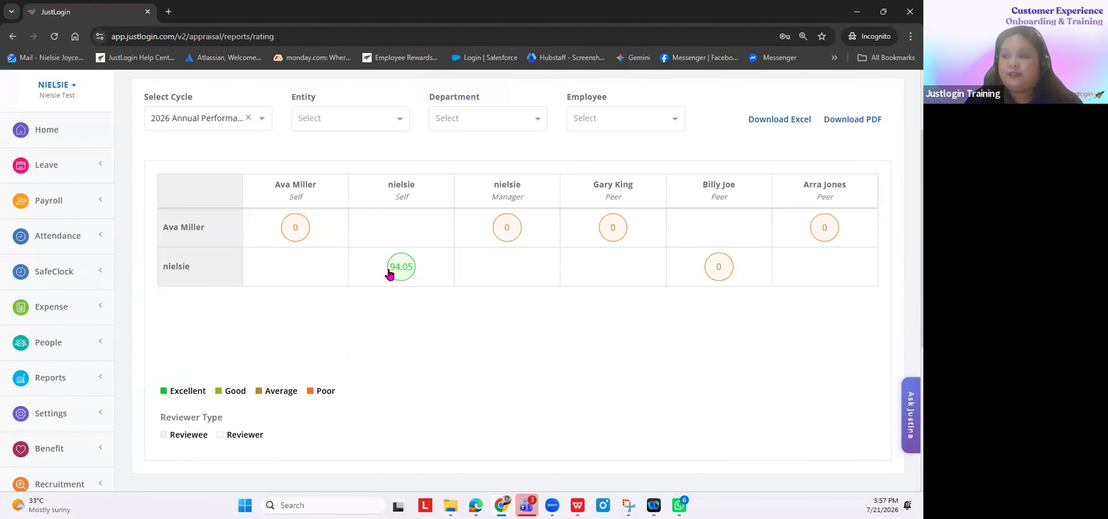
Step: Switch the Rating report to the Employee Satisfaction cycle and examine the participants' self-review scores
scroll(202, 190, "up", 2)
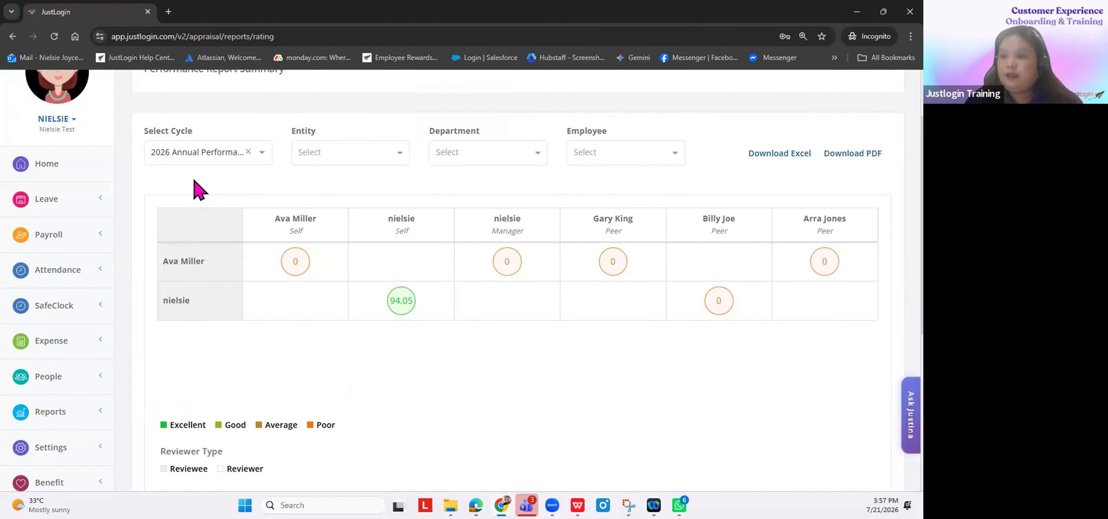
left_click(201, 178)
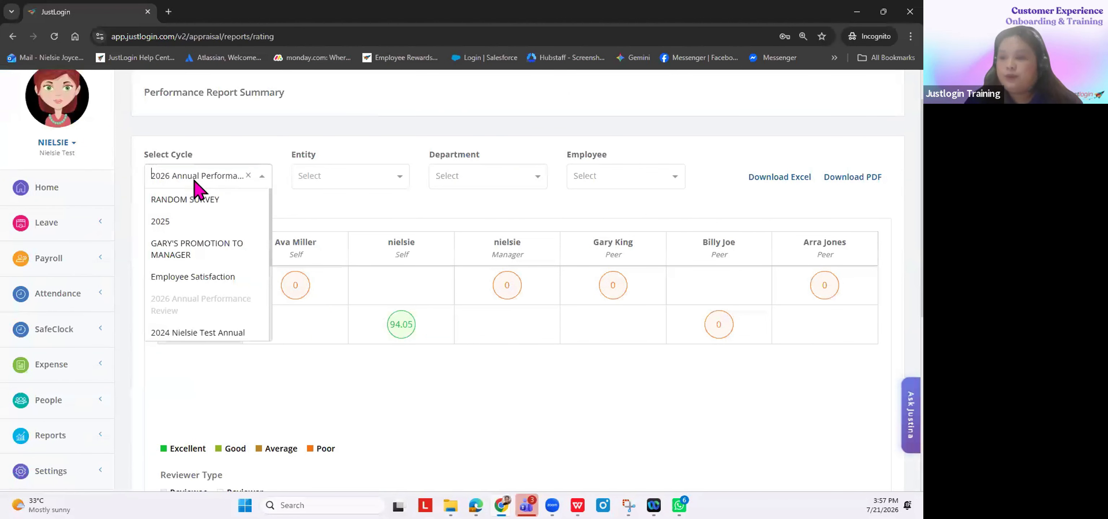
left_click(201, 278)
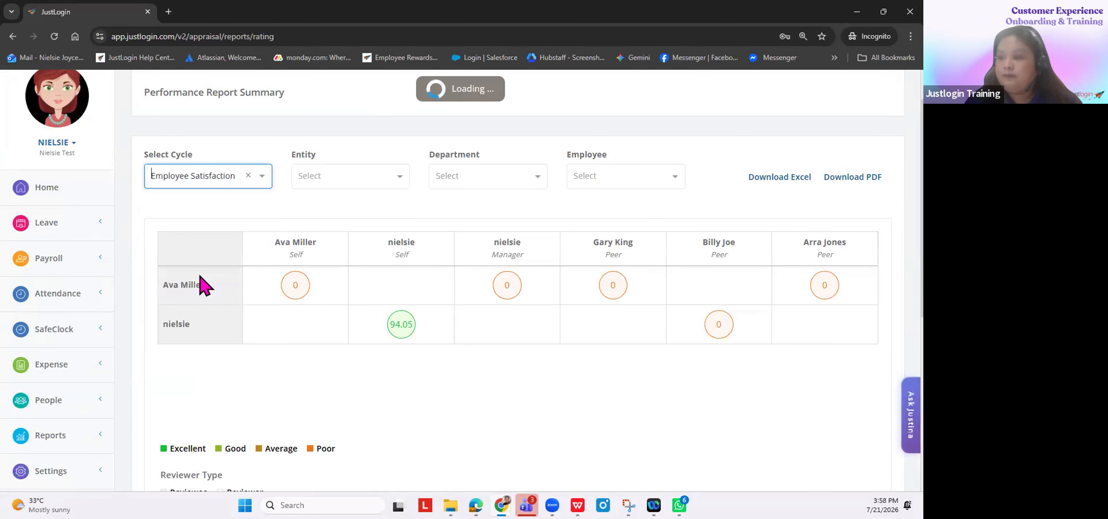
scroll(452, 369, "down", 3)
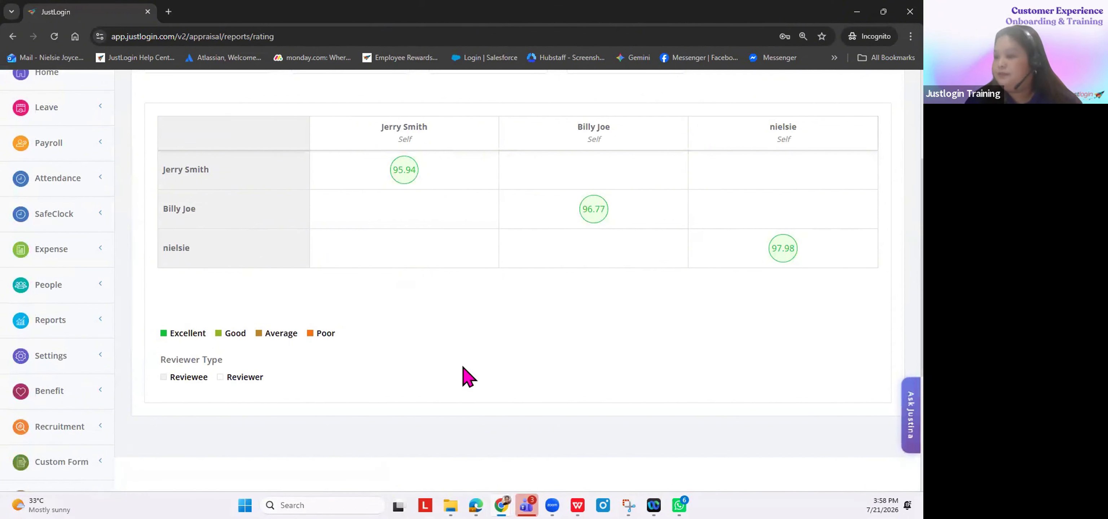
scroll(429, 385, "up", 4)
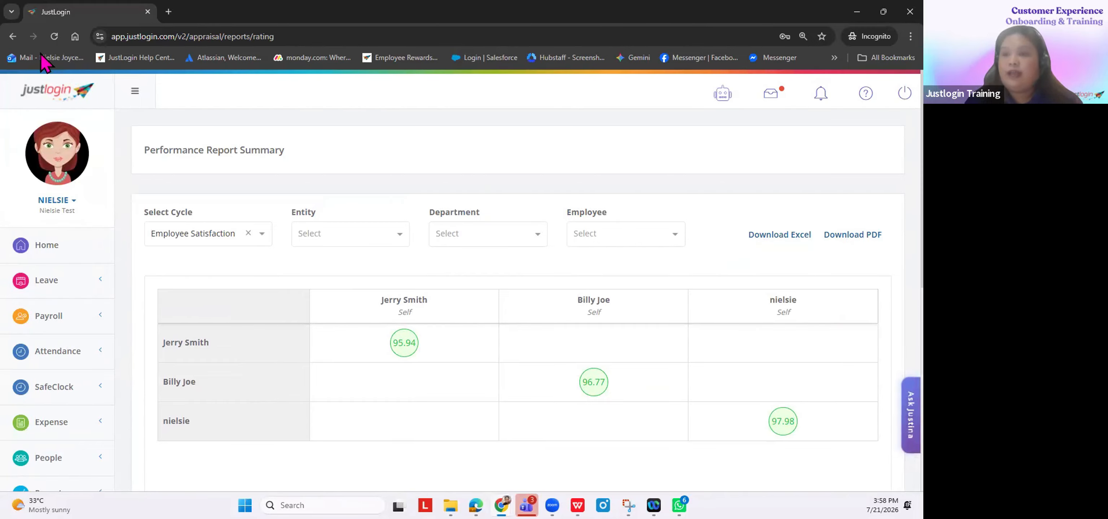
Step: Return to the Appraisal reports and open the Individual Performance report for the Employee Satisfaction cycle
scroll(43, 344, "down", 8)
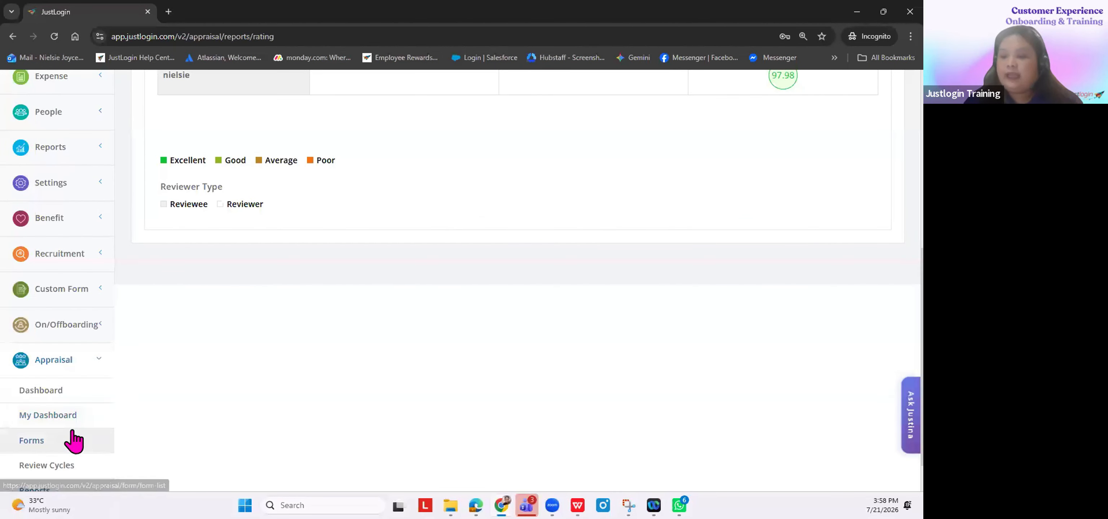
left_click(49, 439)
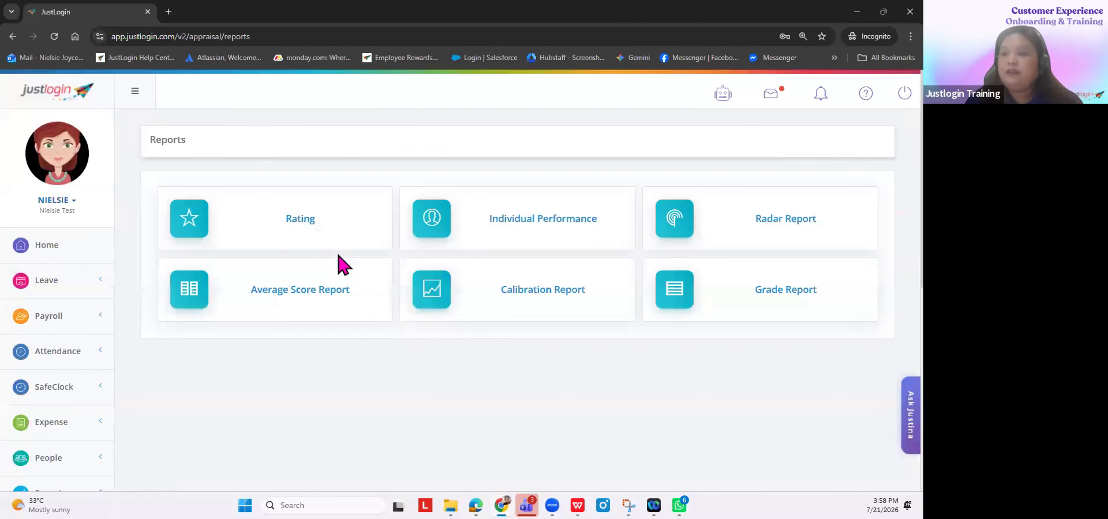
left_click(469, 220)
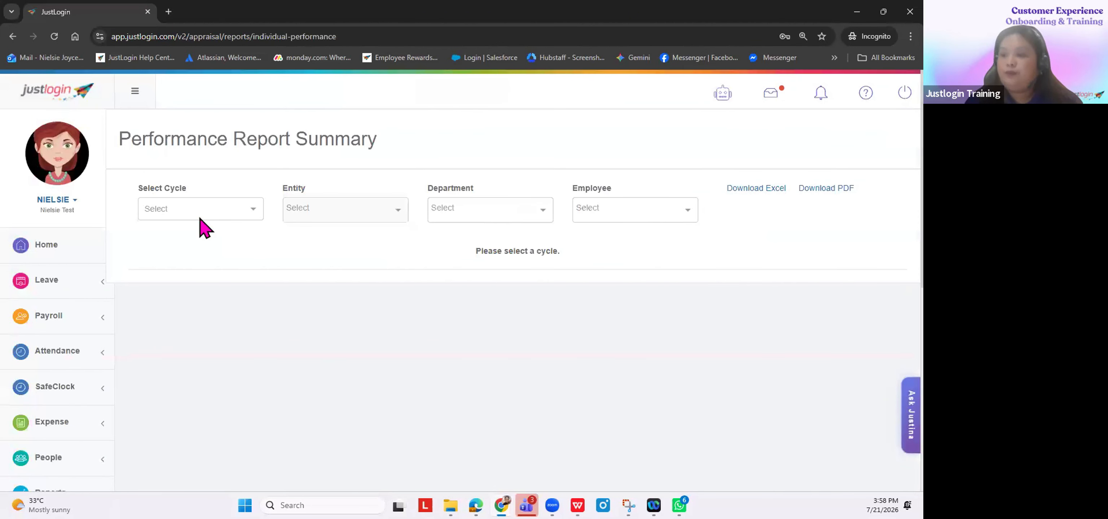
left_click(193, 241)
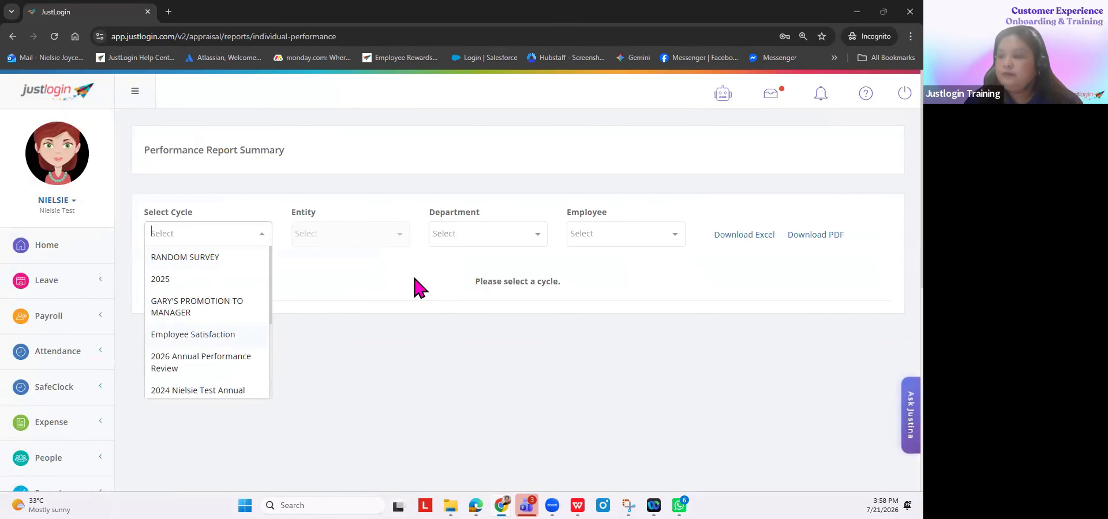
left_click(206, 334)
Step: Expand the Company Benefits section of the Individual Performance report and examine the participants' scores per question
scroll(380, 293, "down", 2)
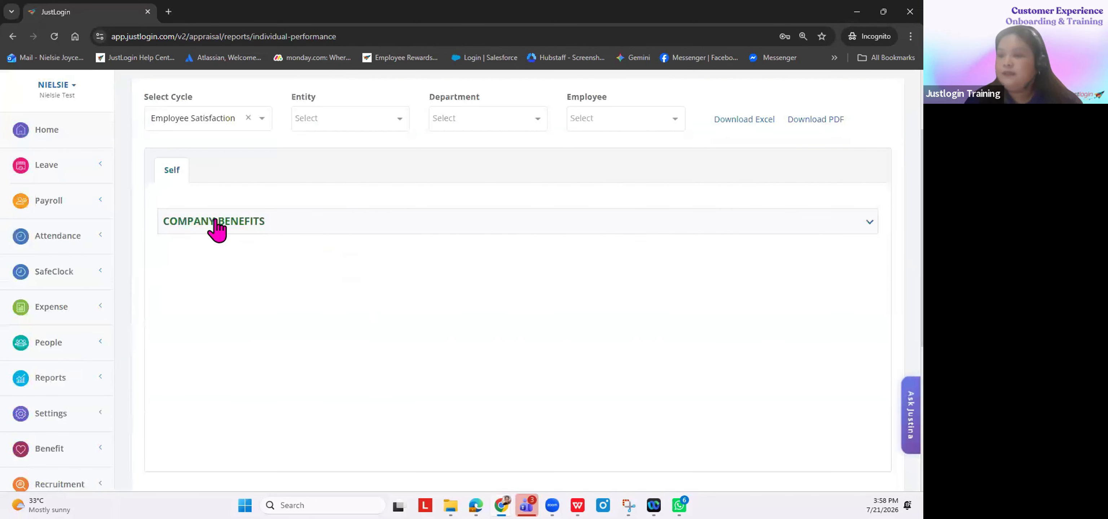
left_click(217, 221)
scroll(206, 275, "up", 2)
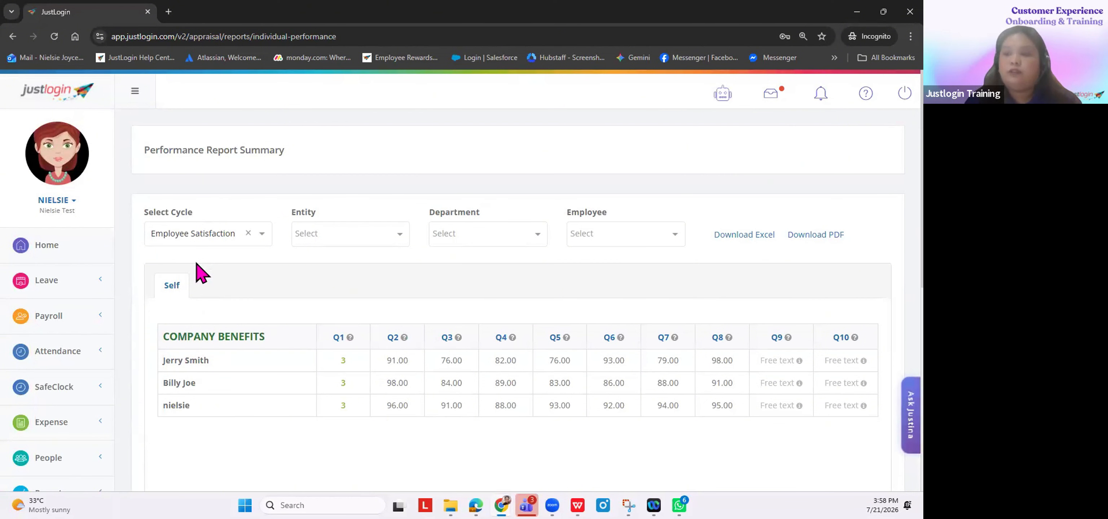
scroll(232, 282, "down", 3)
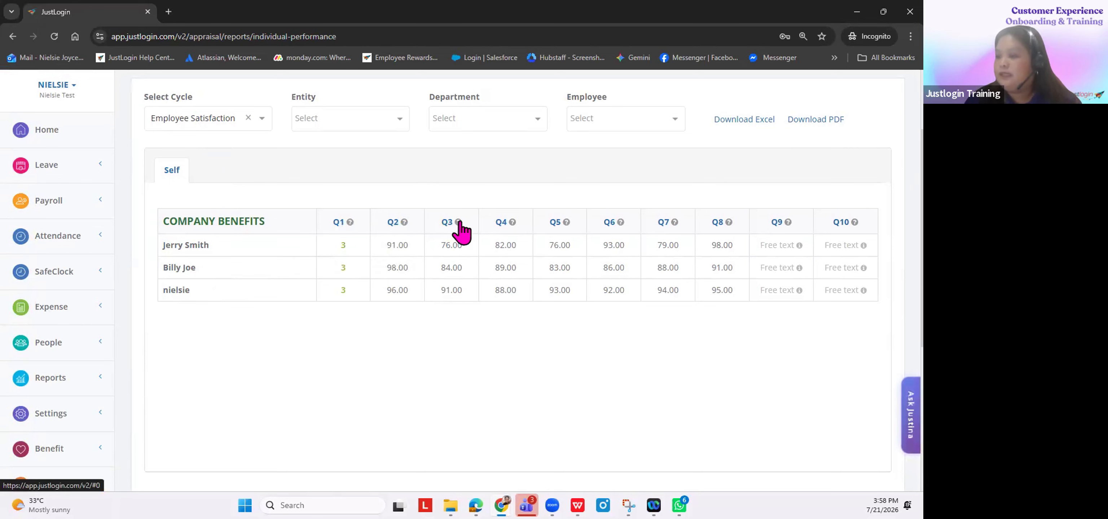
mouse_move(511, 224)
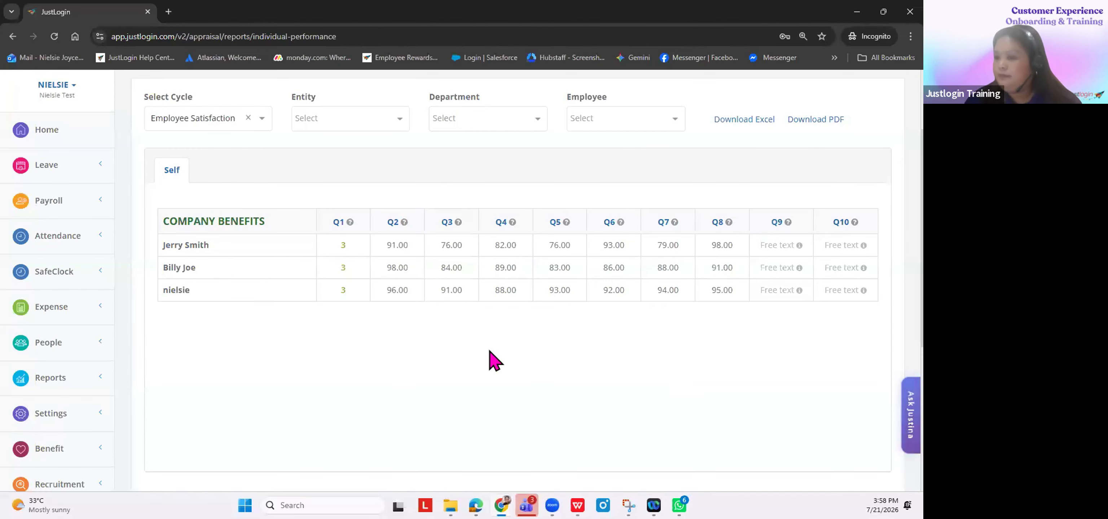
scroll(383, 326, "up", 3)
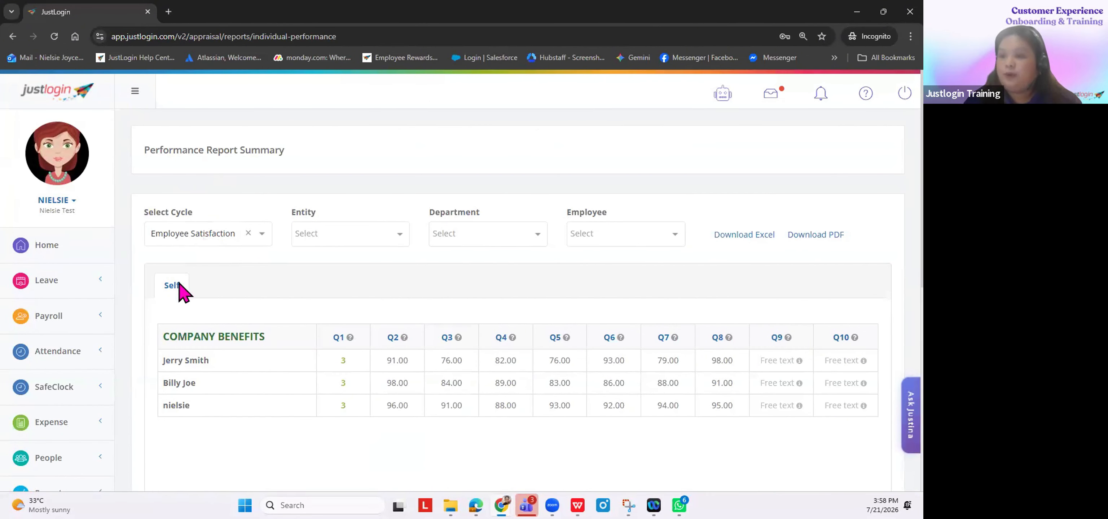
Step: Go back to the Appraisal reports and generate the Radar Report for the Employee Satisfaction cycle
scroll(179, 287, "down", 8)
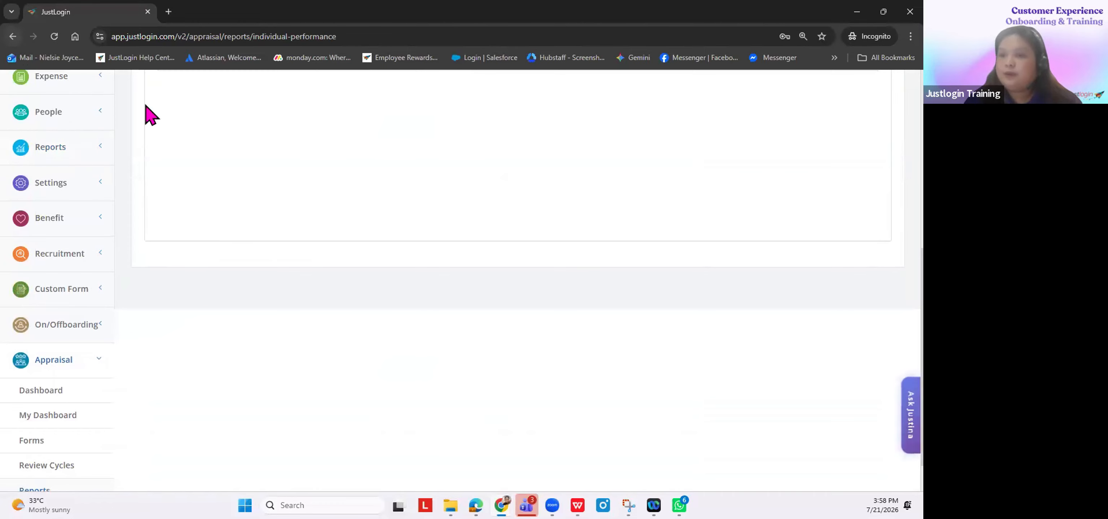
key("alt+Left")
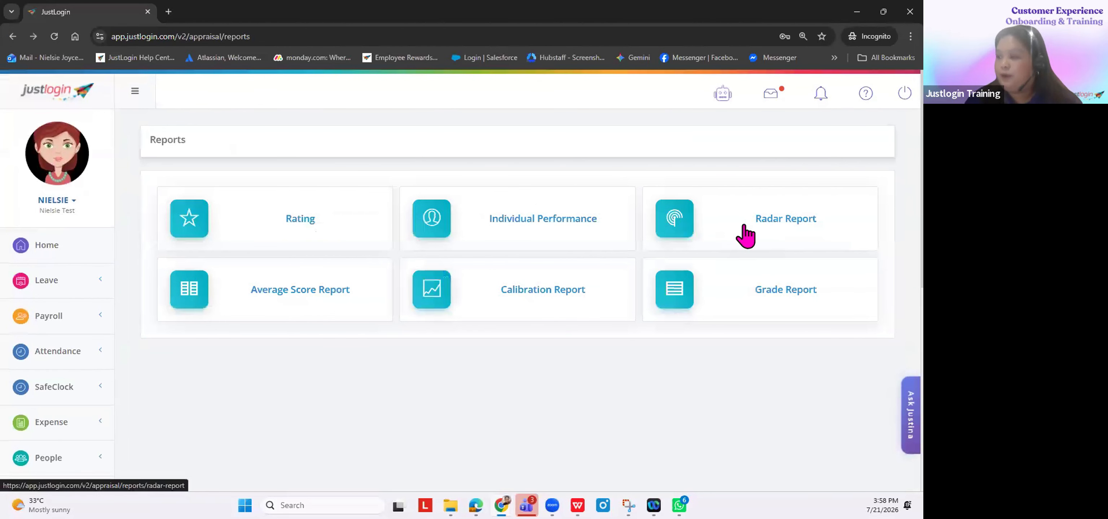
left_click(760, 218)
left_click(176, 236)
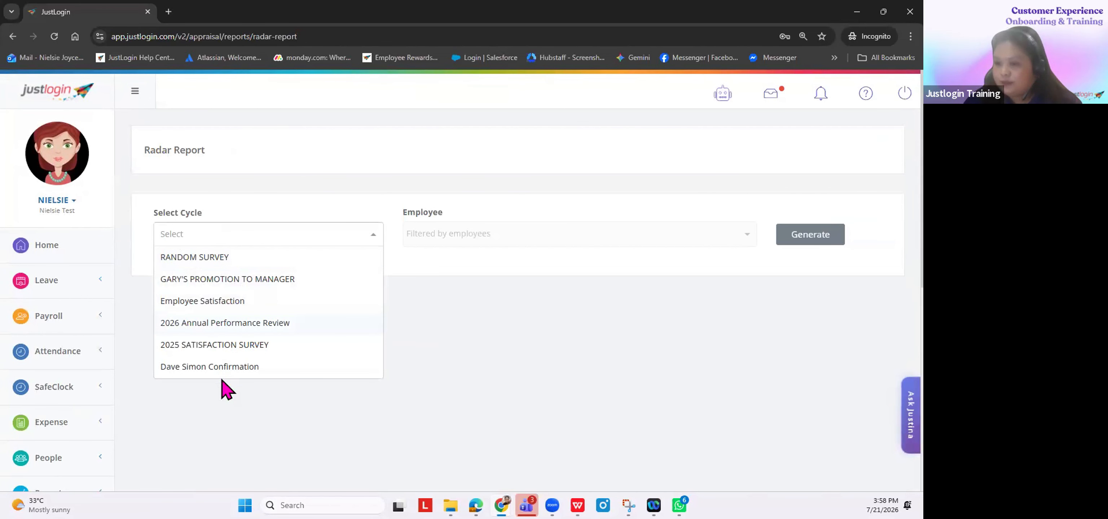
left_click(205, 301)
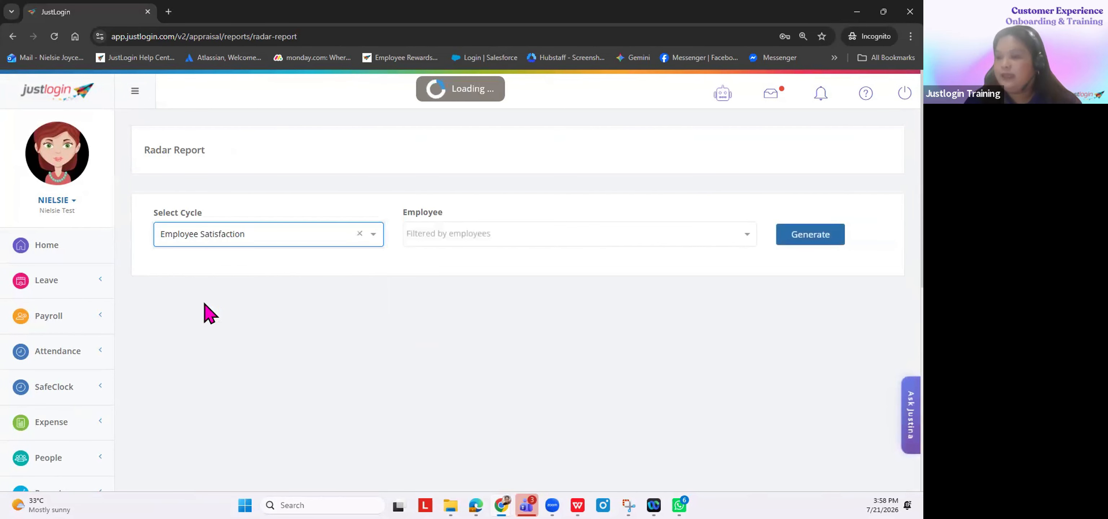
left_click(822, 242)
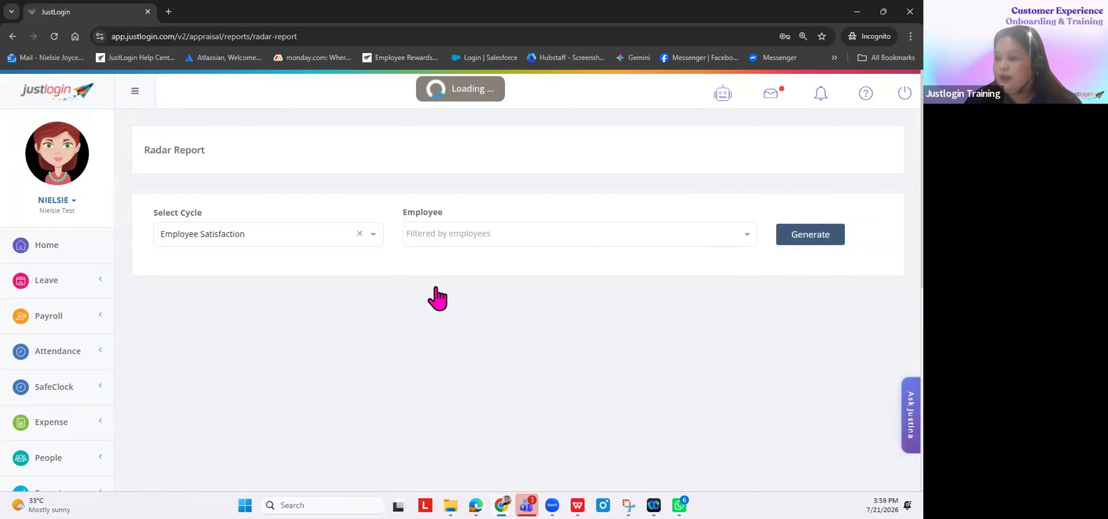
scroll(440, 284, "down", 2)
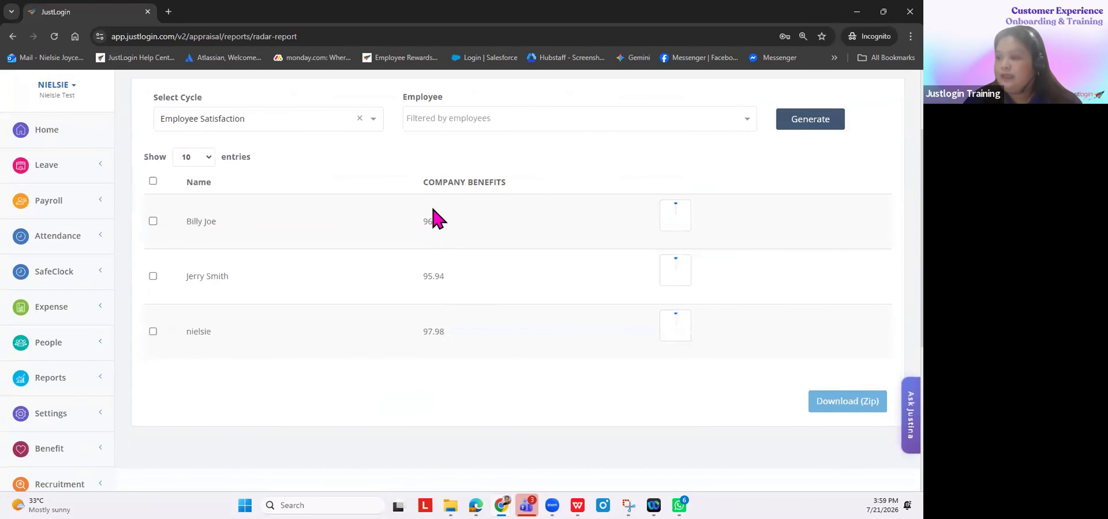
Step: Switch the Radar Report to the 2026 Annual Performance Review cycle and generate it
left_click_drag(420, 182, 541, 179)
left_click(542, 164)
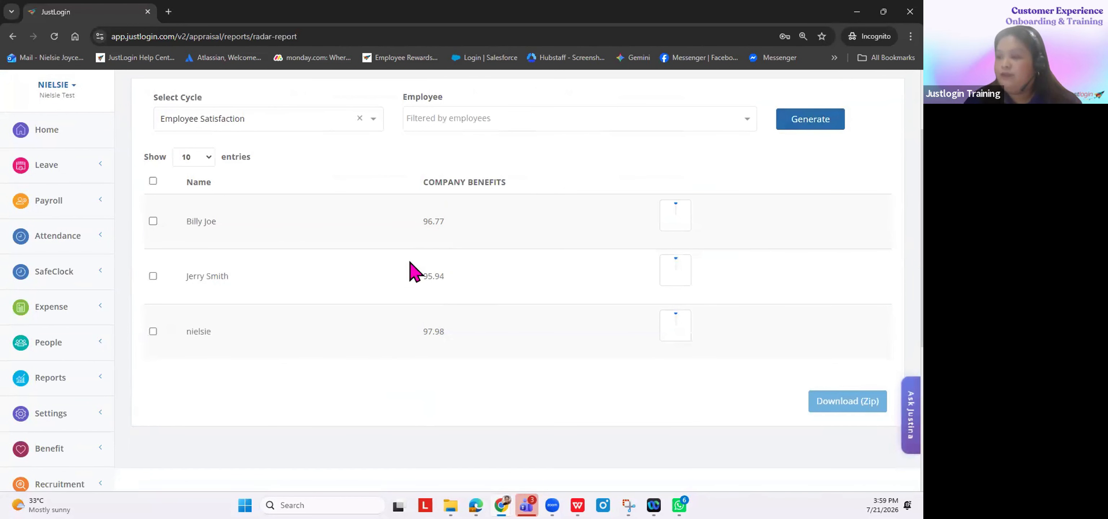
scroll(302, 259, "down", 1)
scroll(264, 178, "up", 3)
left_click(264, 177)
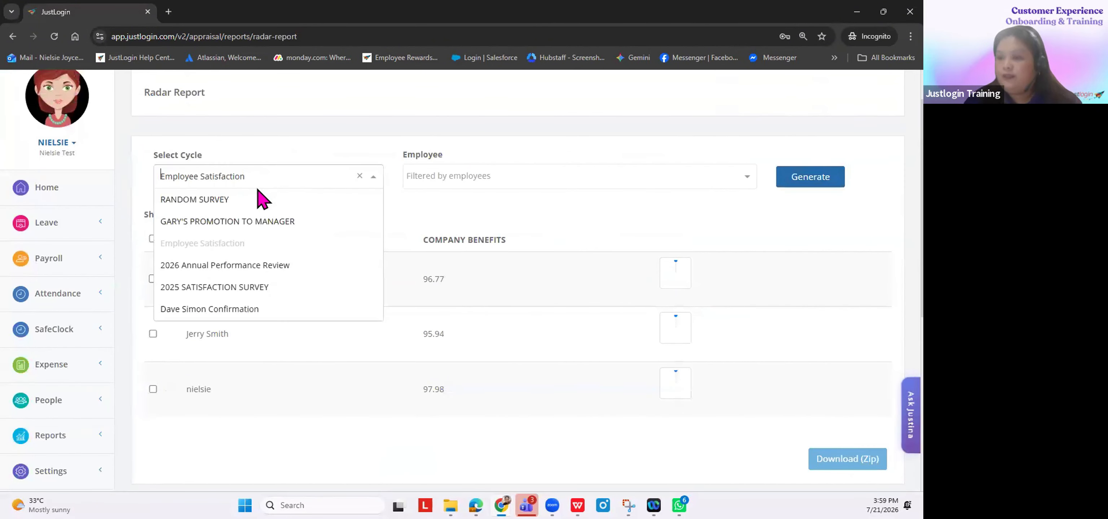
left_click(254, 265)
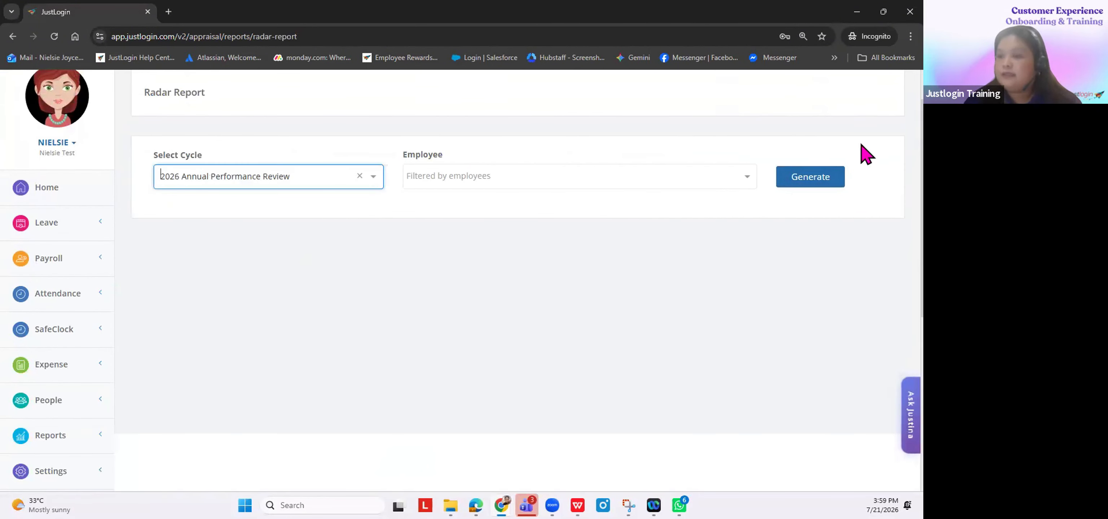
left_click(823, 176)
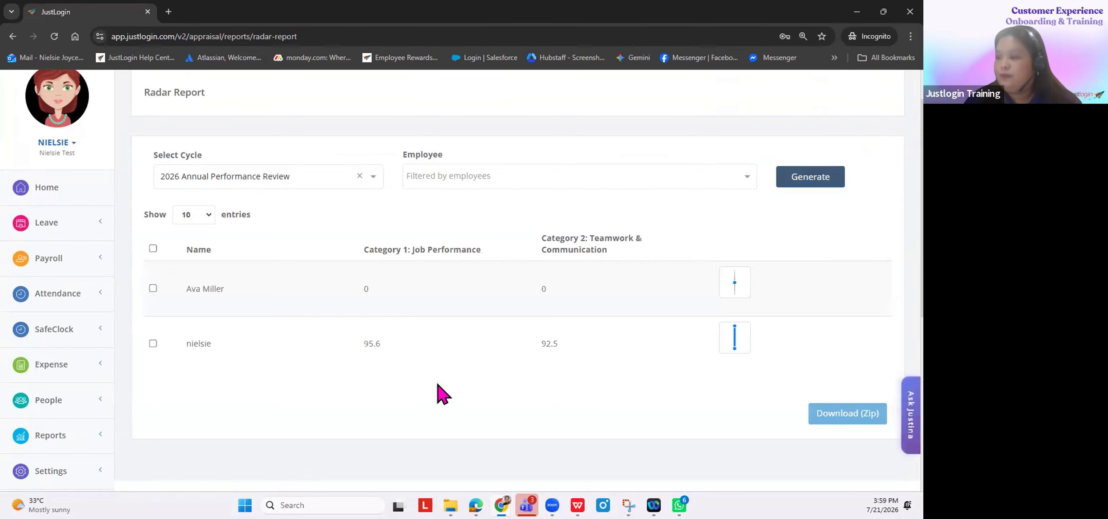
Step: Examine the participants' Job Performance and Teamwork & Communication category scores in the Radar Report
scroll(346, 209, "down", 1)
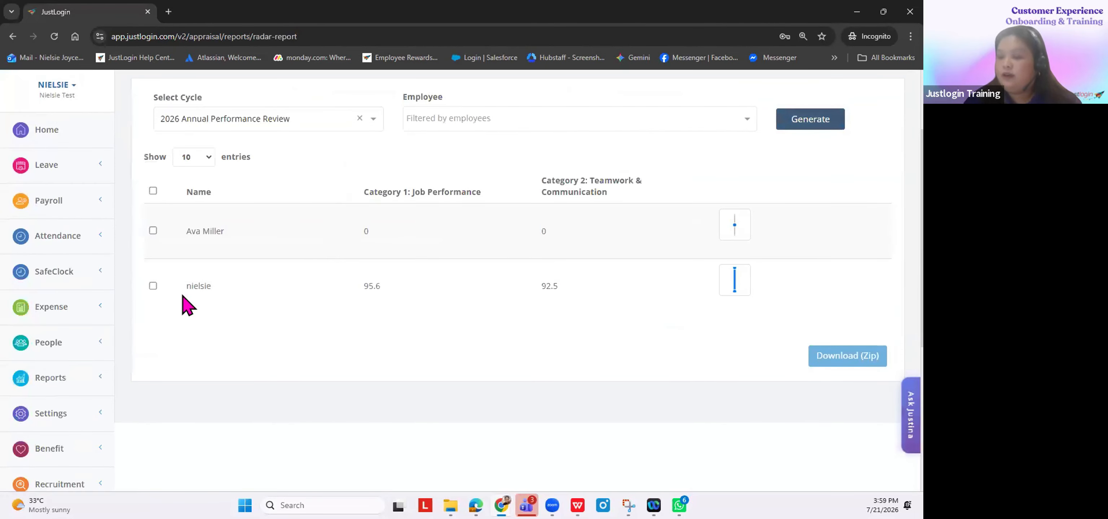
left_click_drag(183, 287, 232, 288)
left_click_drag(359, 195, 445, 194)
left_click(452, 196)
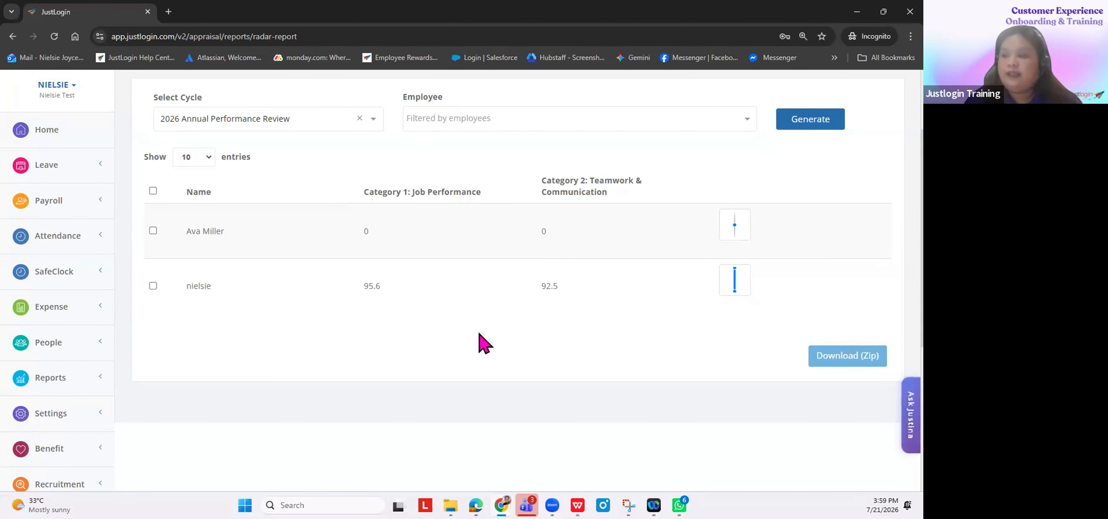
left_click_drag(542, 181, 645, 186)
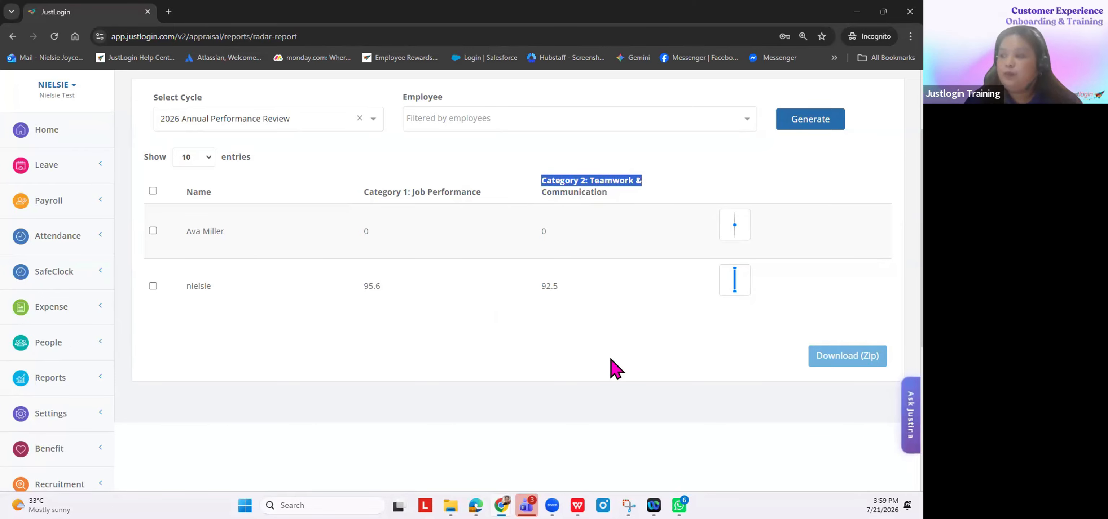
left_click(543, 291)
double_click(565, 293)
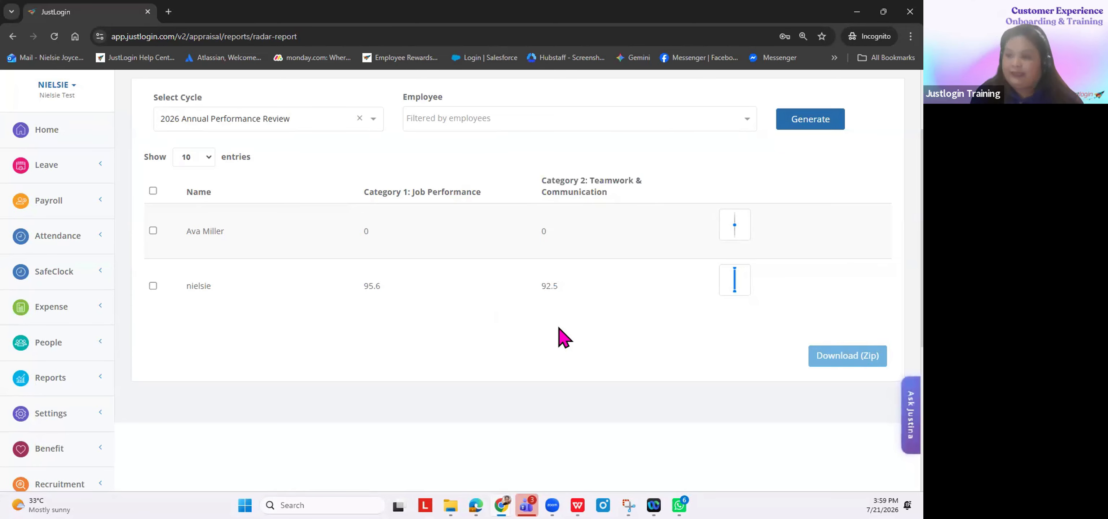
Step: Return to the Appraisal reports and open the Average Score Report
scroll(340, 297, "up", 3)
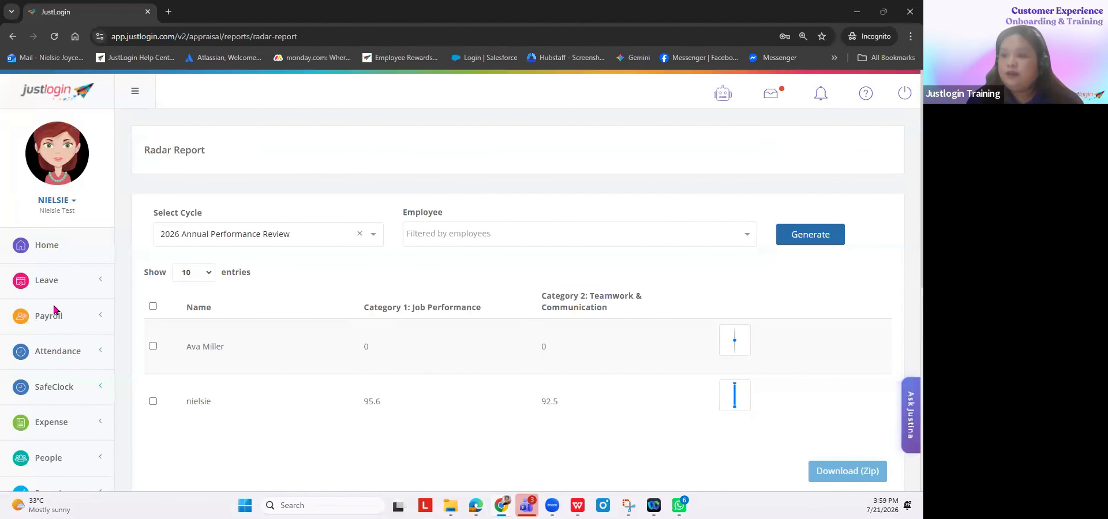
scroll(243, 280, "down", 3)
scroll(282, 322, "up", 3)
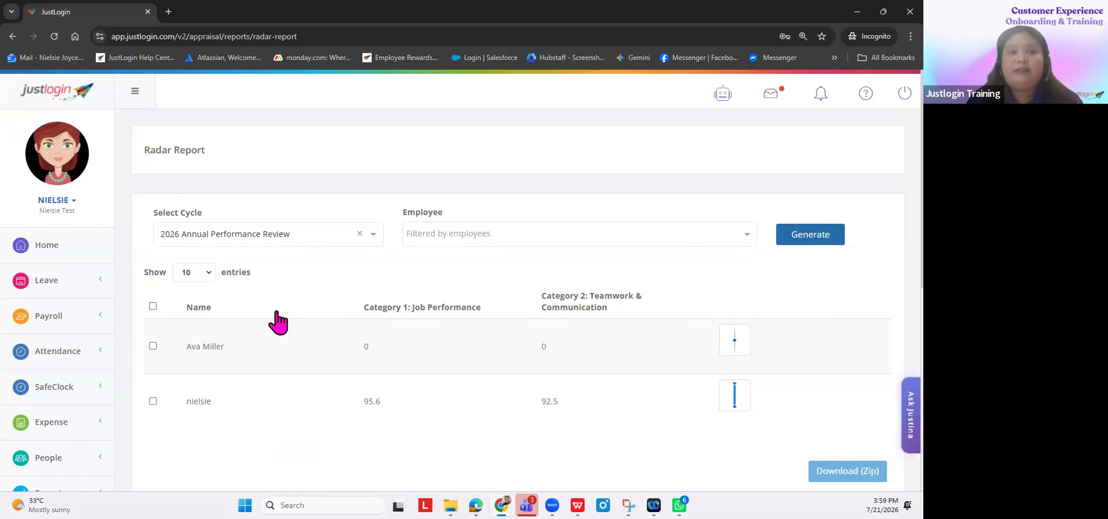
scroll(277, 322, "down", 4)
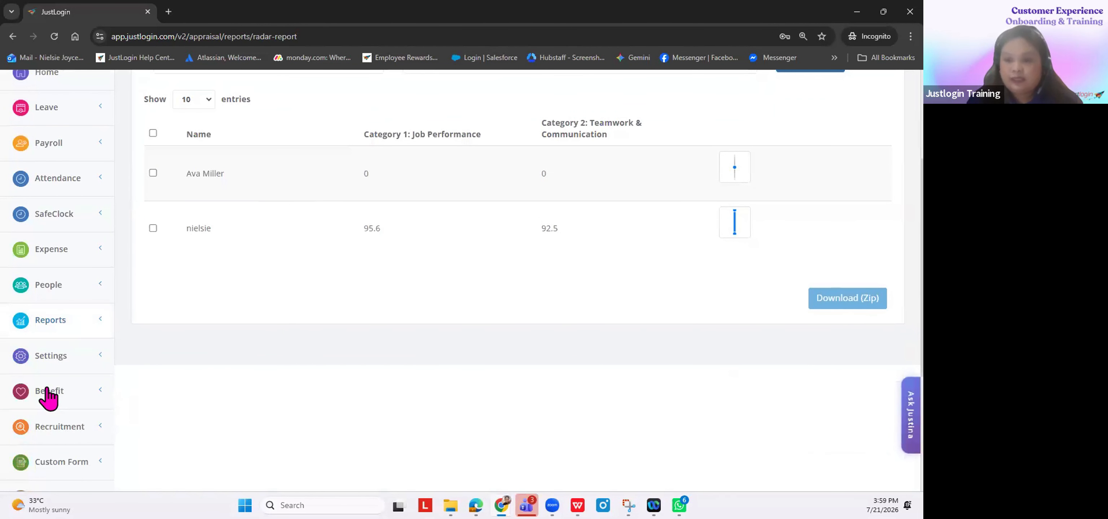
scroll(56, 412, "down", 3)
scroll(47, 434, "down", 3)
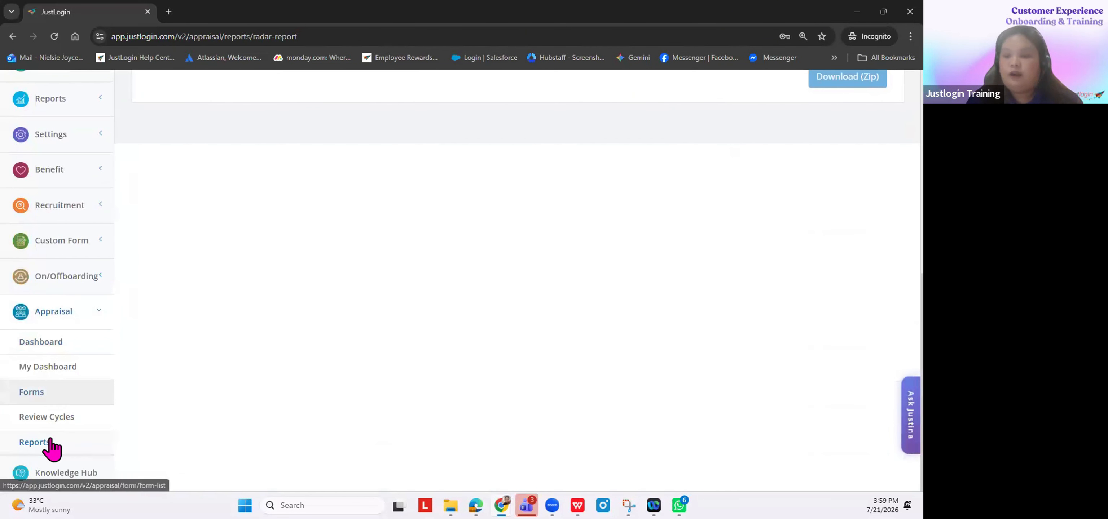
left_click(50, 446)
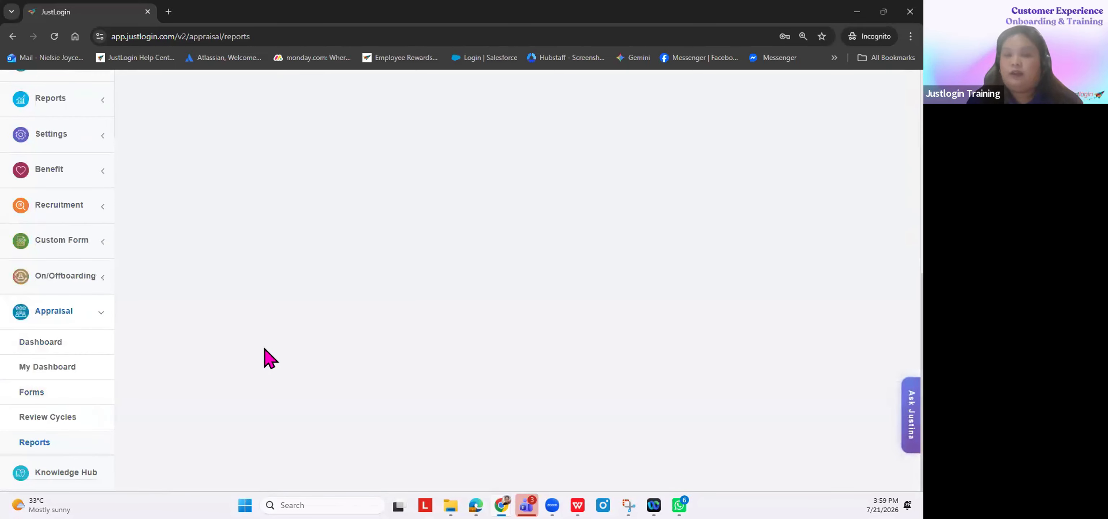
scroll(308, 349, "up", 7)
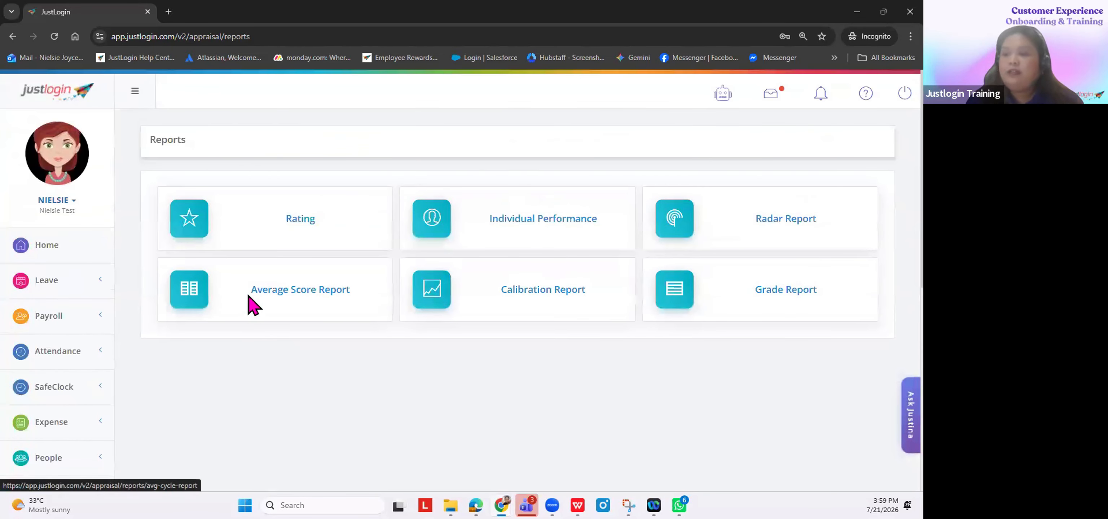
left_click(253, 304)
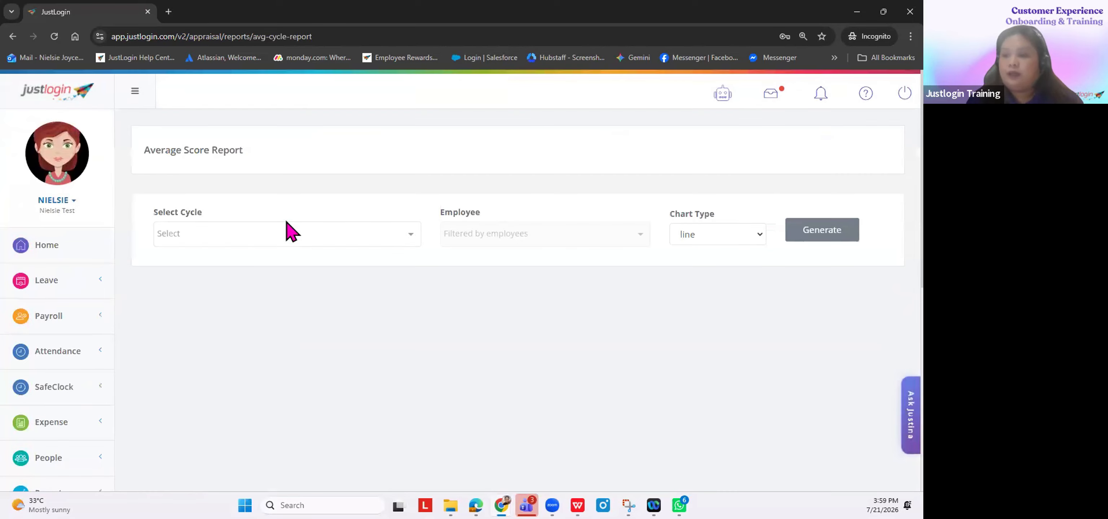
Step: Select the Employee Satisfaction, 2026 Annual Performance Review and RANDOM SURVEY cycles for the Average Score Report
left_click(254, 242)
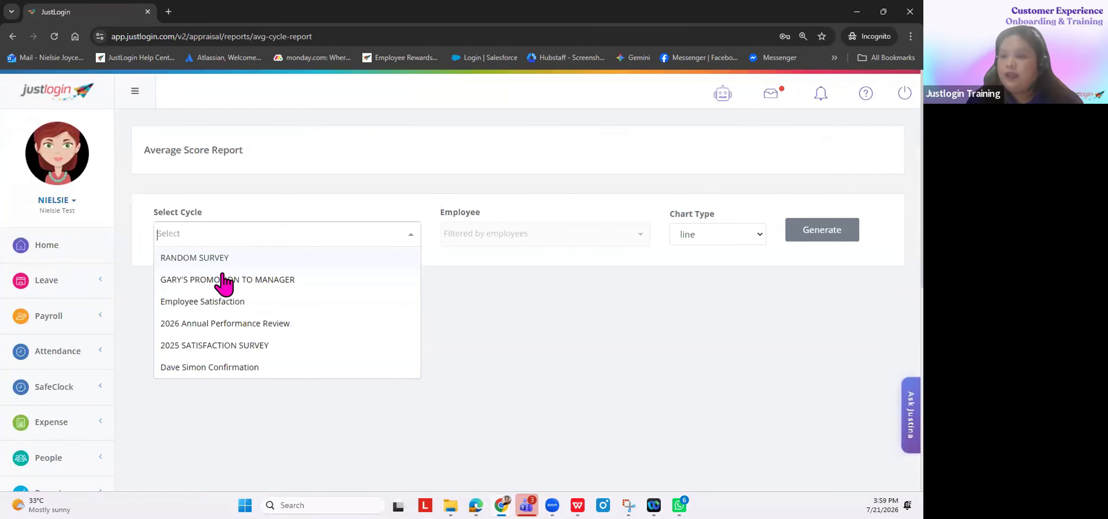
left_click(224, 302)
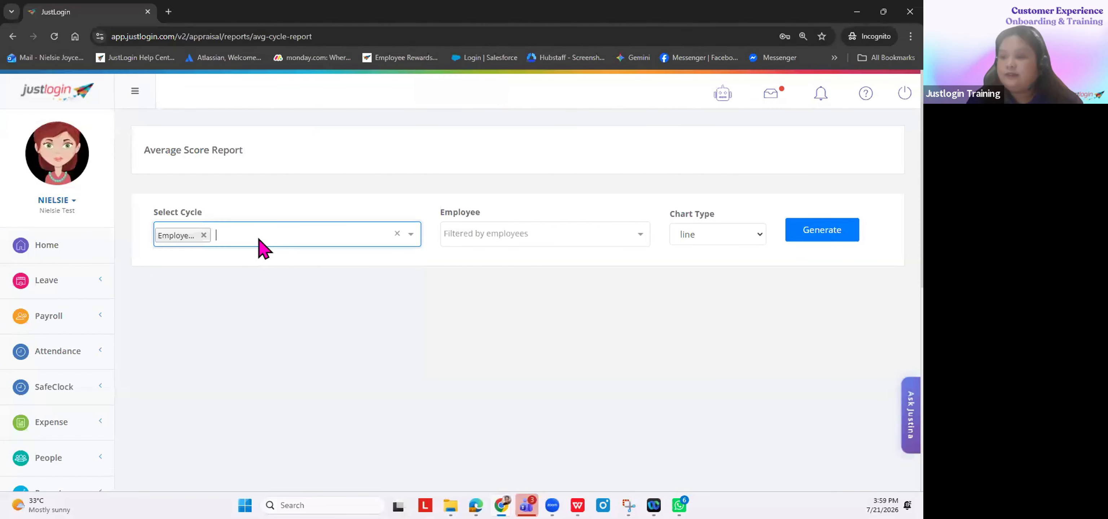
left_click(259, 242)
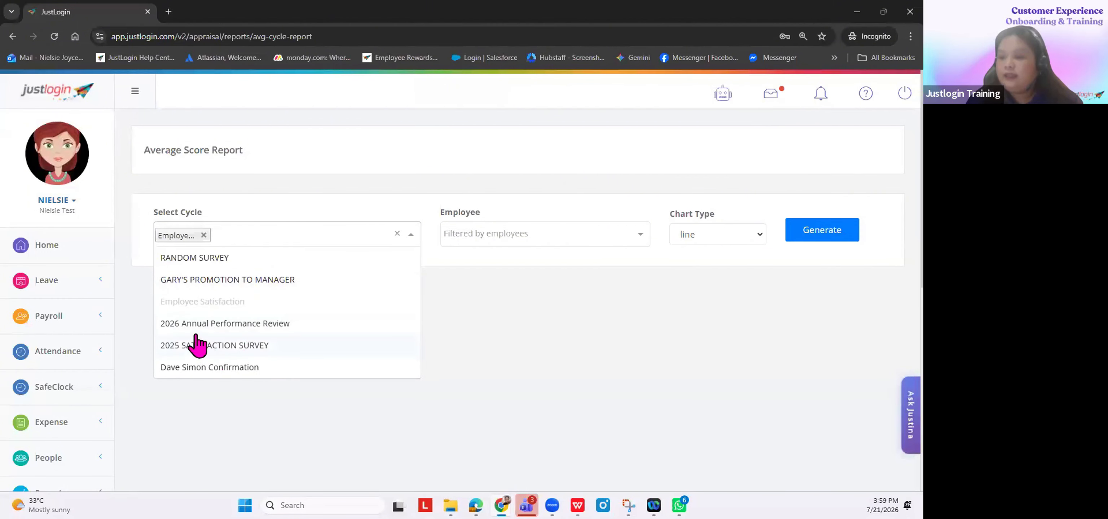
left_click(219, 323)
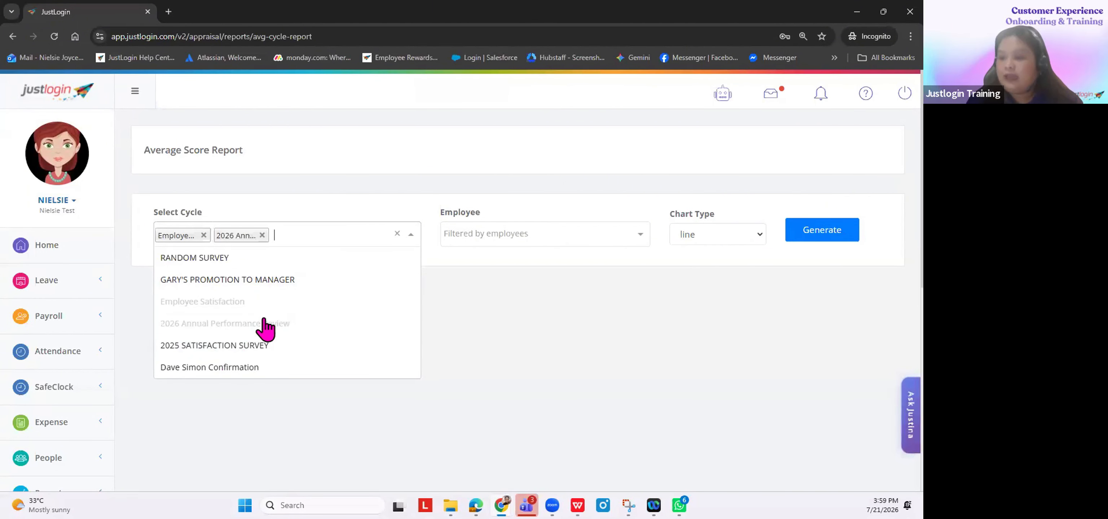
scroll(264, 323, "down", 3)
scroll(238, 204, "down", 3)
scroll(227, 247, "up", 6)
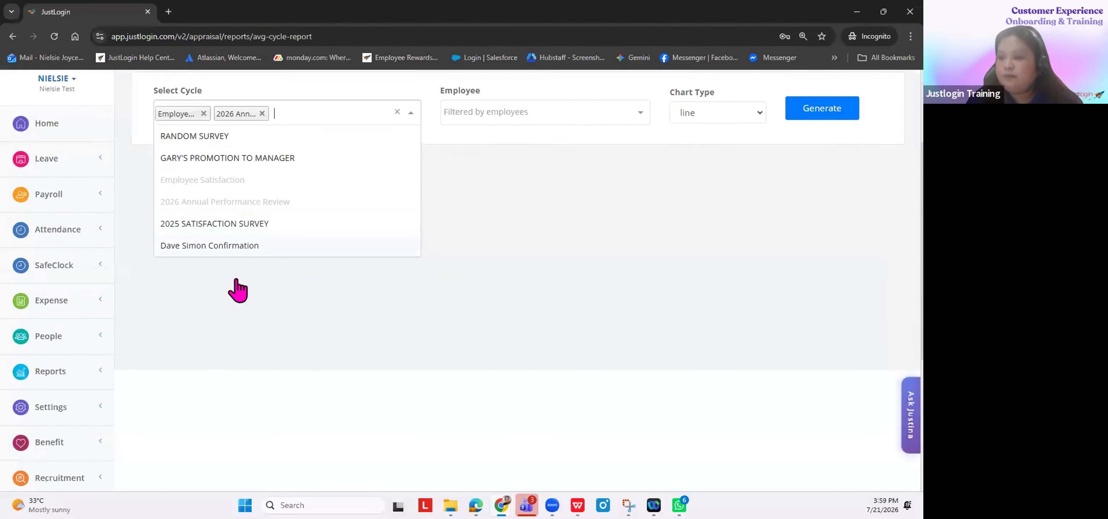
left_click(221, 261)
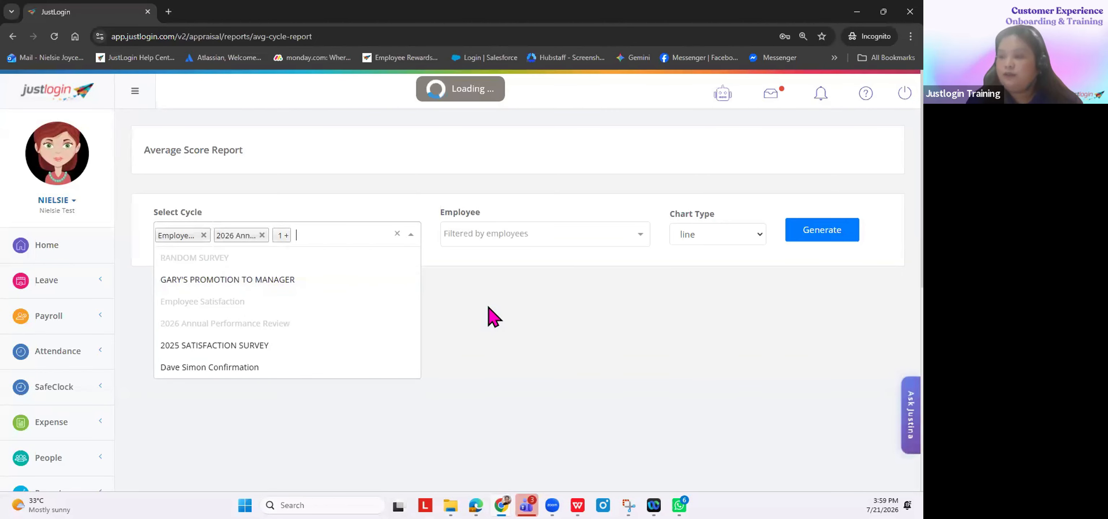
Step: Filter the Average Score Report to the last listed employee and generate it with the line chart type
left_click(472, 242)
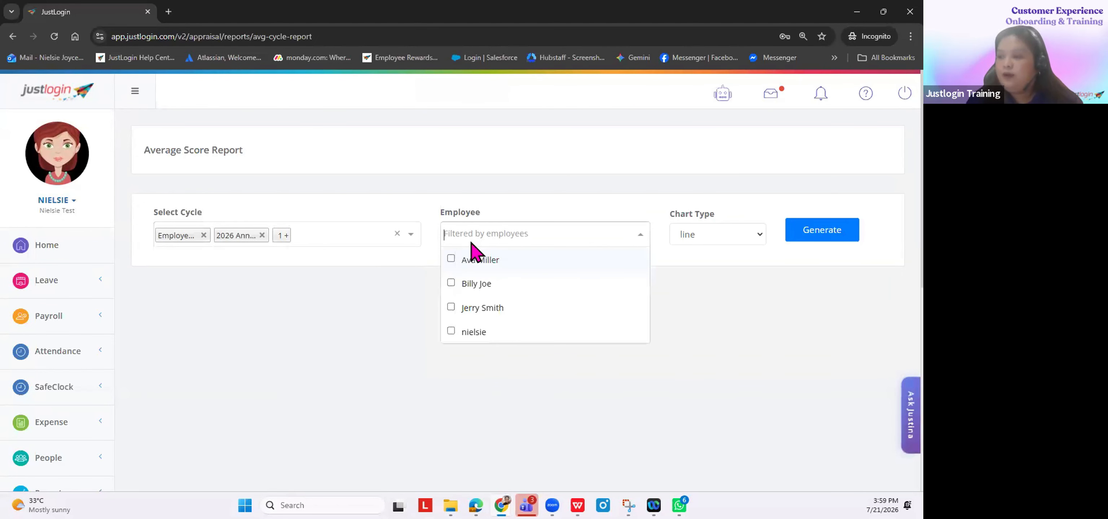
left_click(451, 332)
left_click(373, 326)
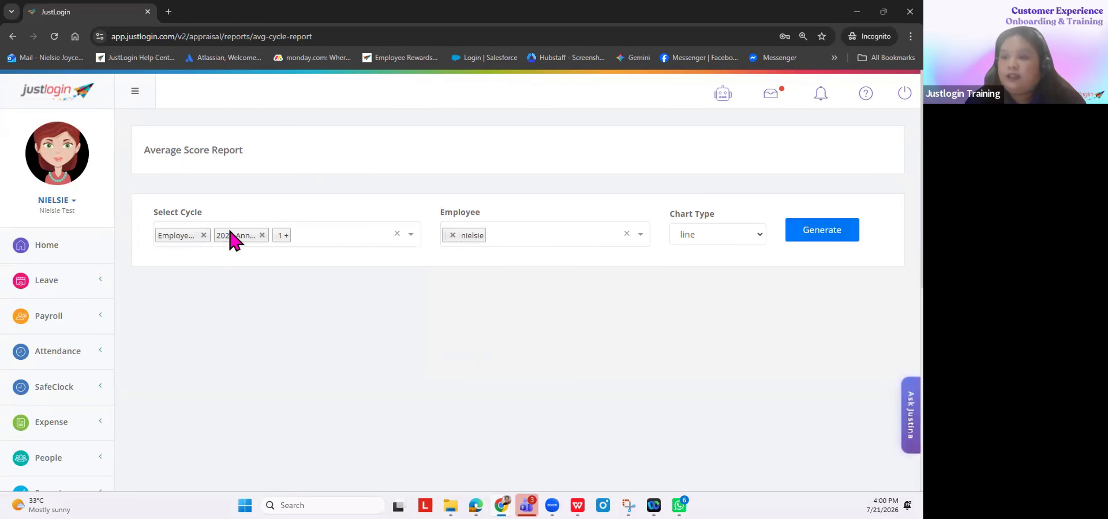
left_click(299, 239)
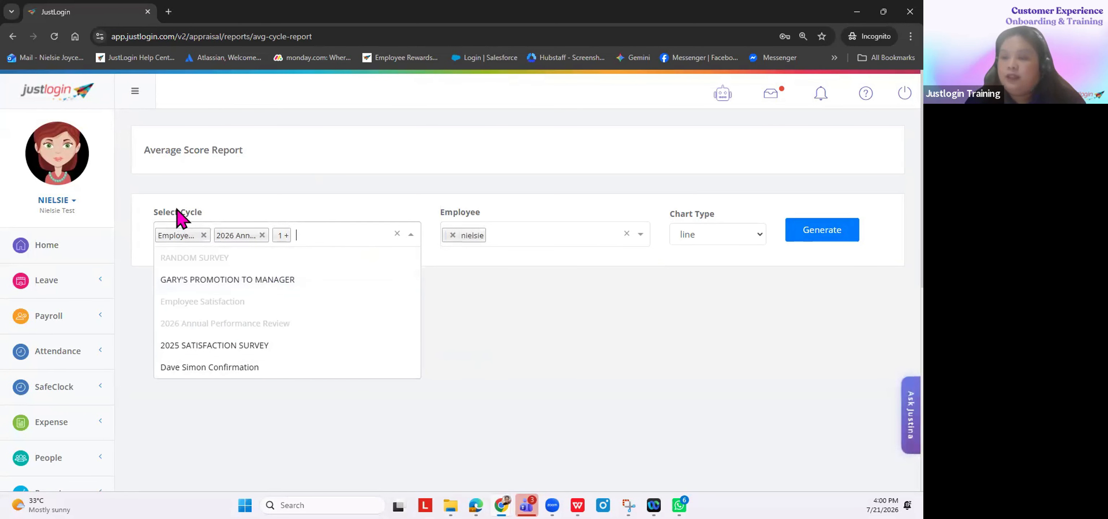
left_click(824, 231)
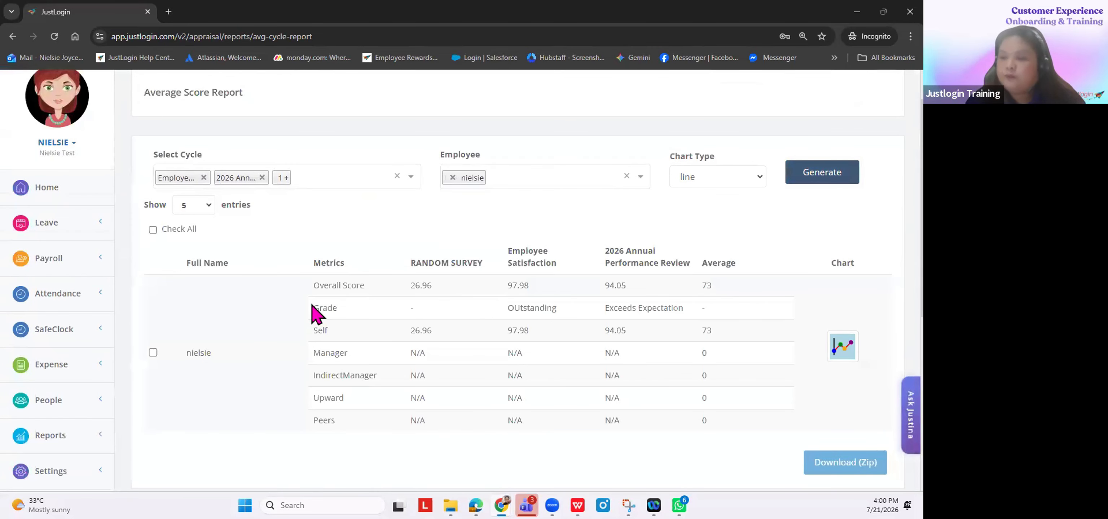
Step: Examine the employee's overall scores for each selected cycle and the average across the cycles
double_click(198, 354)
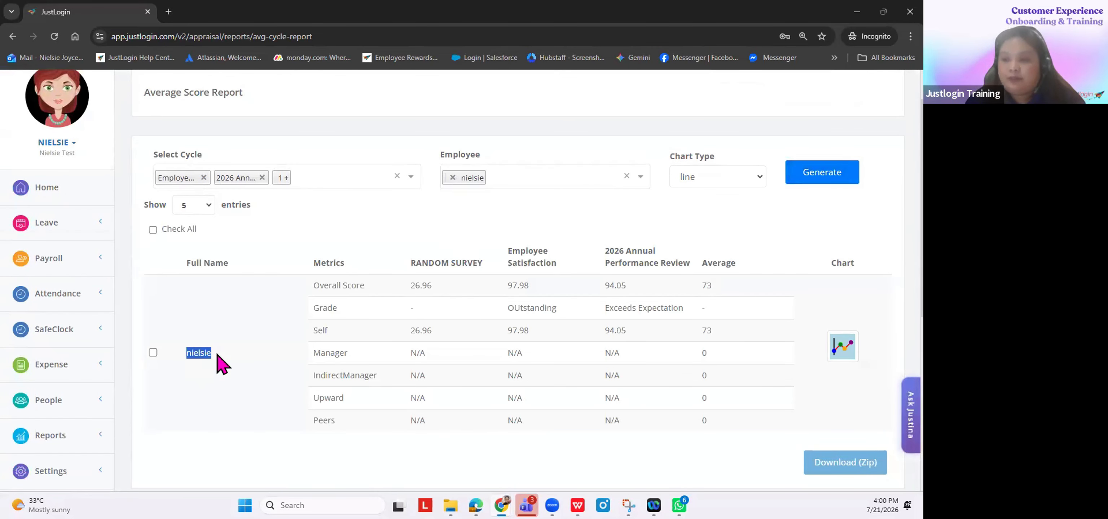
scroll(341, 383, "down", 2)
left_click(459, 406)
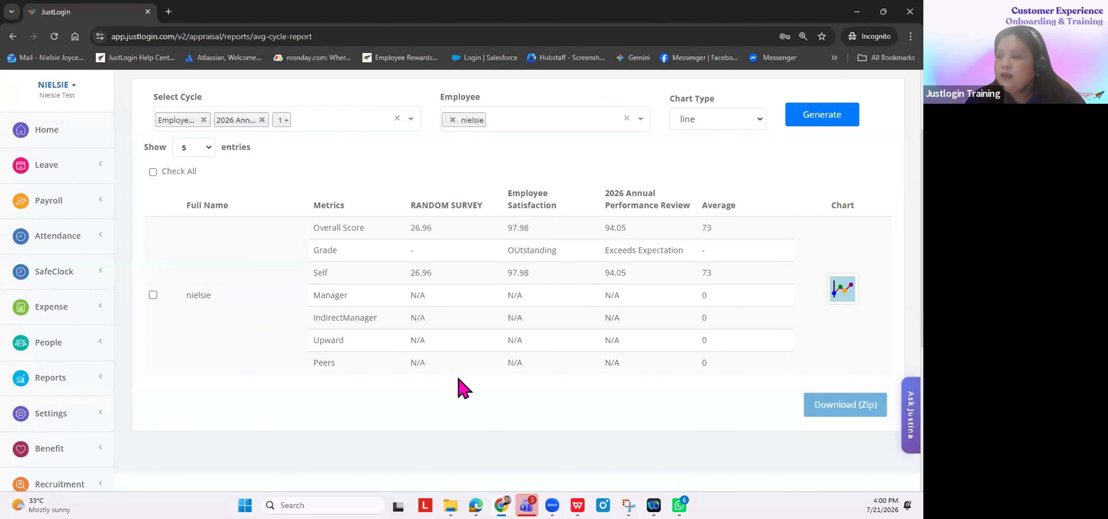
left_click_drag(505, 194, 566, 208)
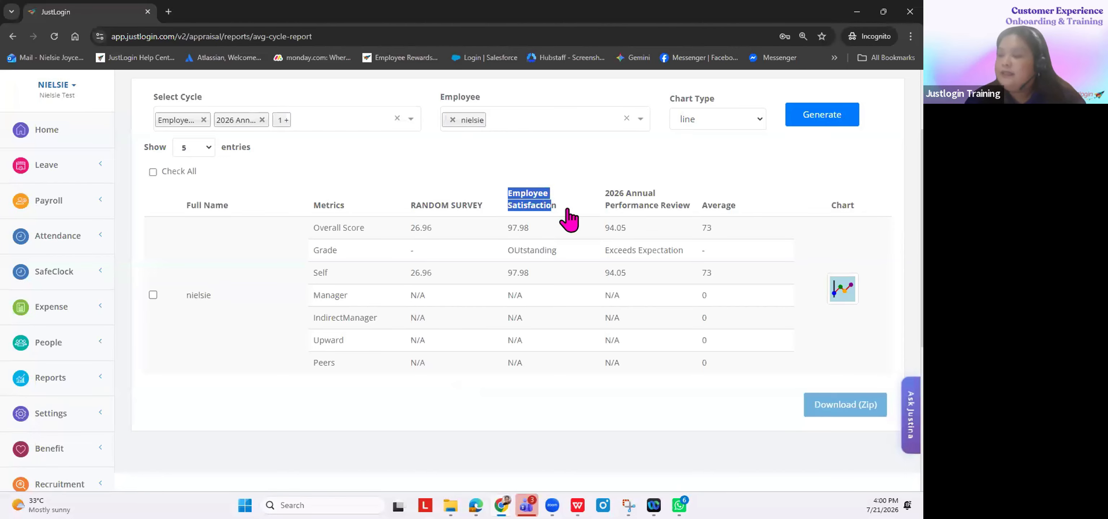
left_click(518, 167)
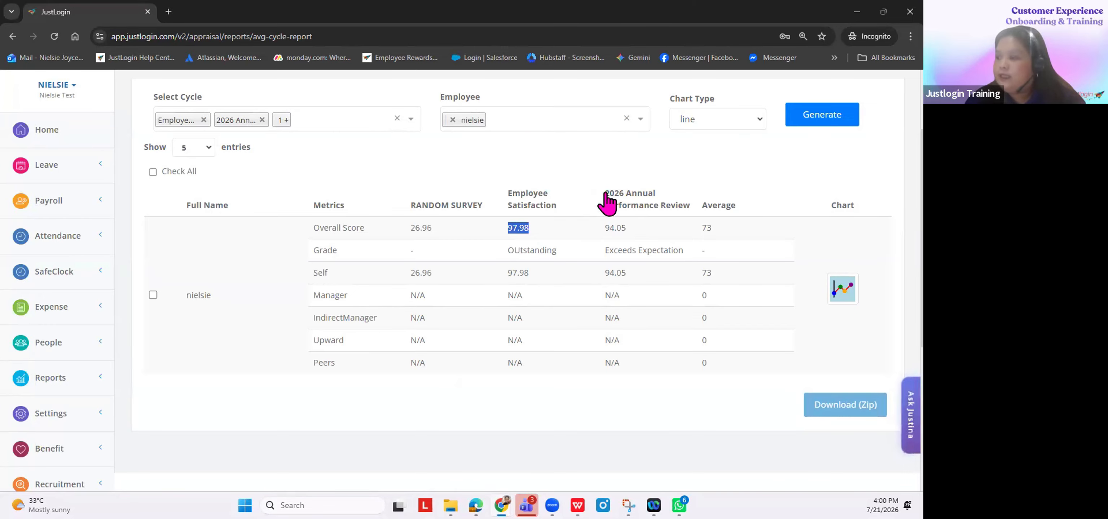
left_click_drag(603, 192, 700, 217)
left_click(706, 174)
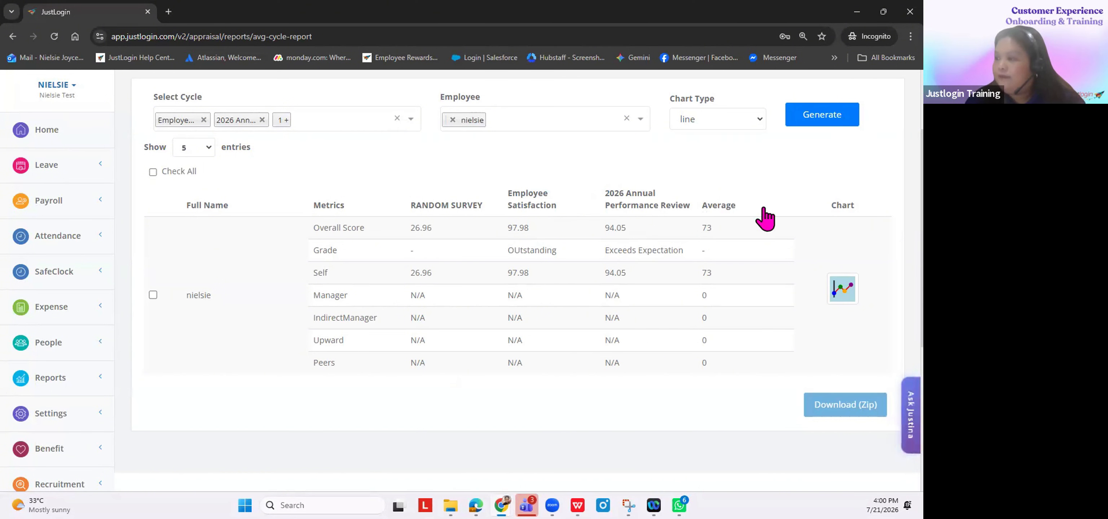
left_click_drag(762, 218, 733, 239)
left_click(713, 403)
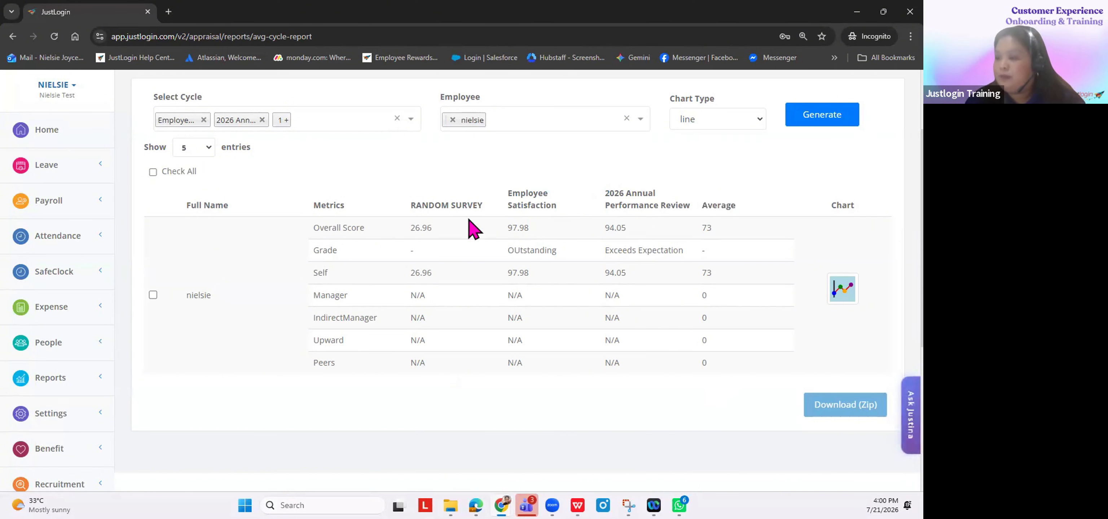
left_click_drag(409, 228, 444, 232)
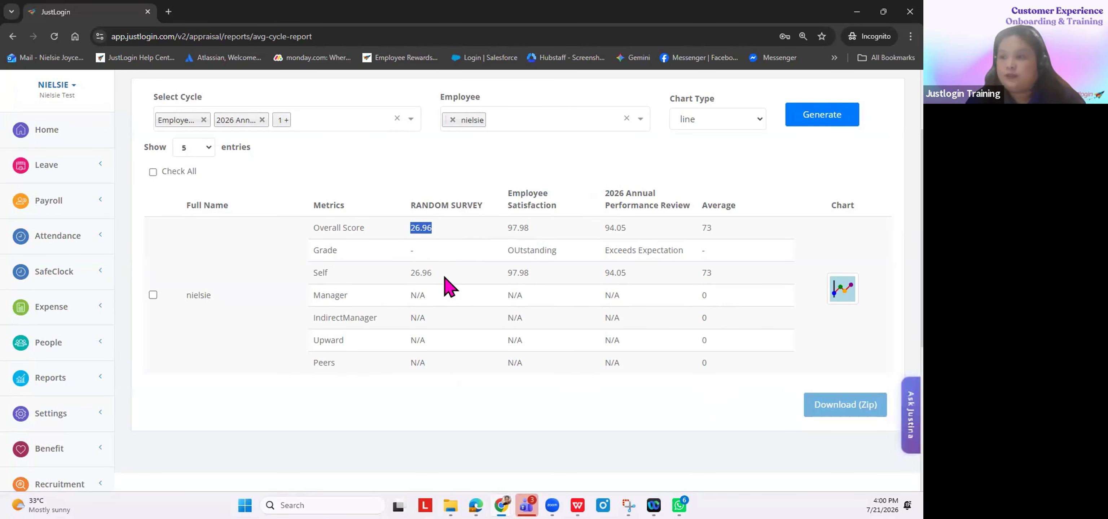
scroll(452, 287, "up", 3)
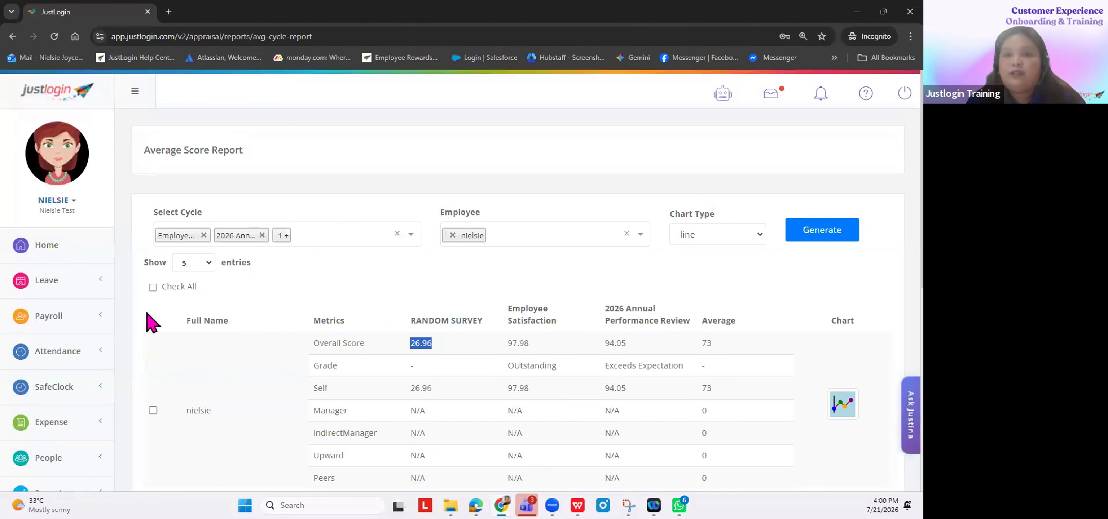
Step: Go back from the Average Score Report to the Appraisal reports overview
scroll(148, 315, "down", 7)
scroll(34, 344, "down", 3)
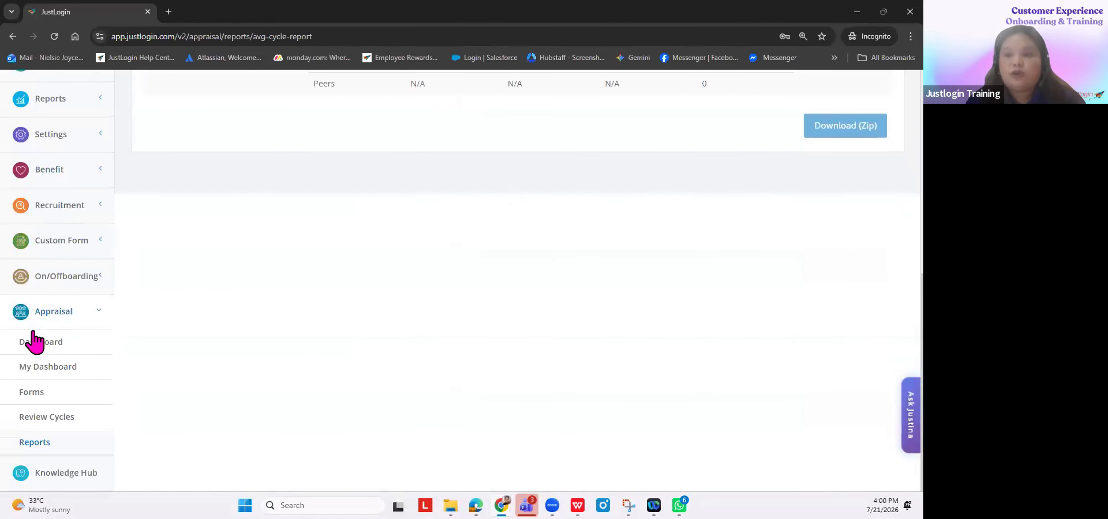
left_click(45, 444)
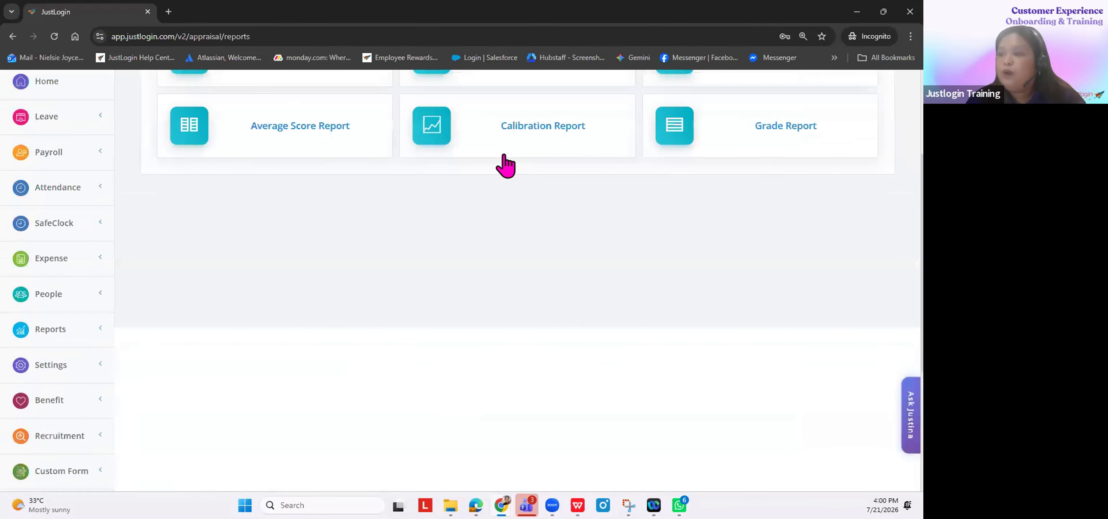
Step: Open the Calibration Report and generate it for the 2026 Annual Performance Review cycle
left_click(443, 132)
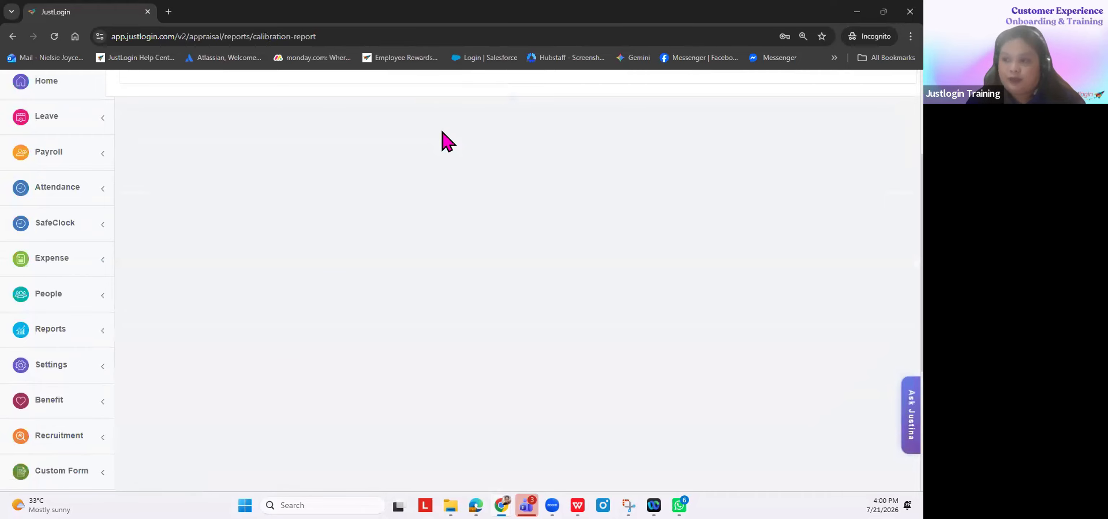
scroll(271, 266, "up", 4)
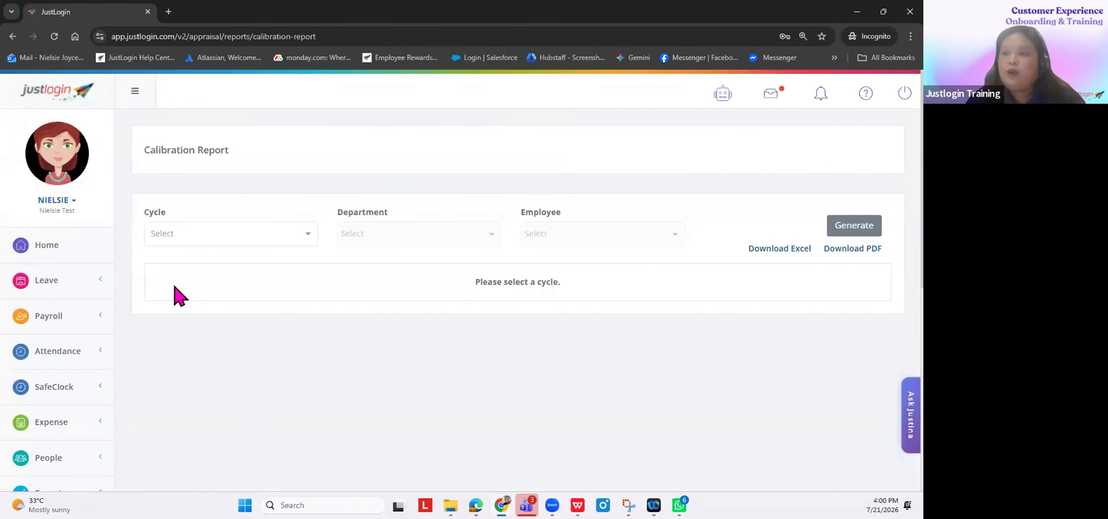
left_click(192, 249)
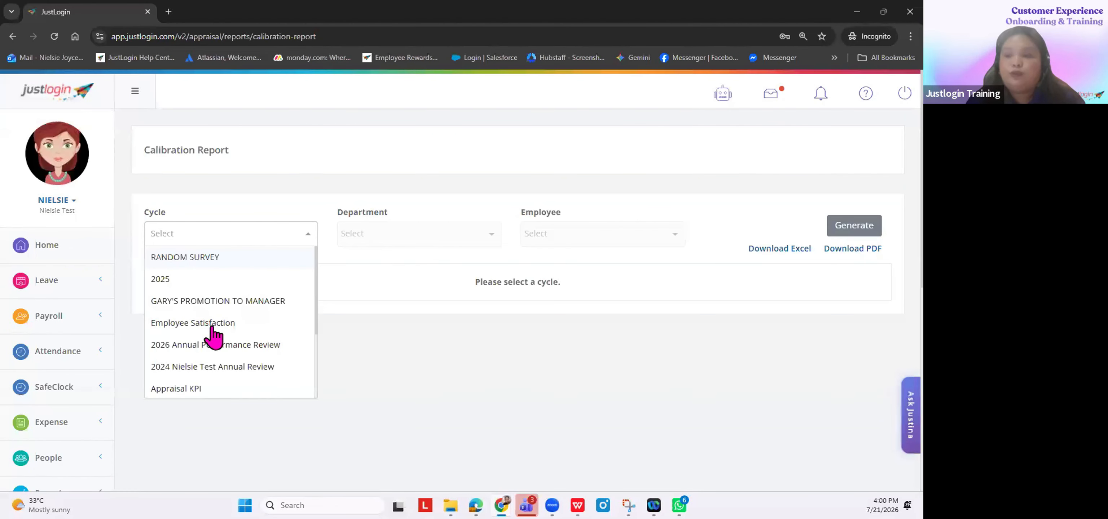
left_click(215, 345)
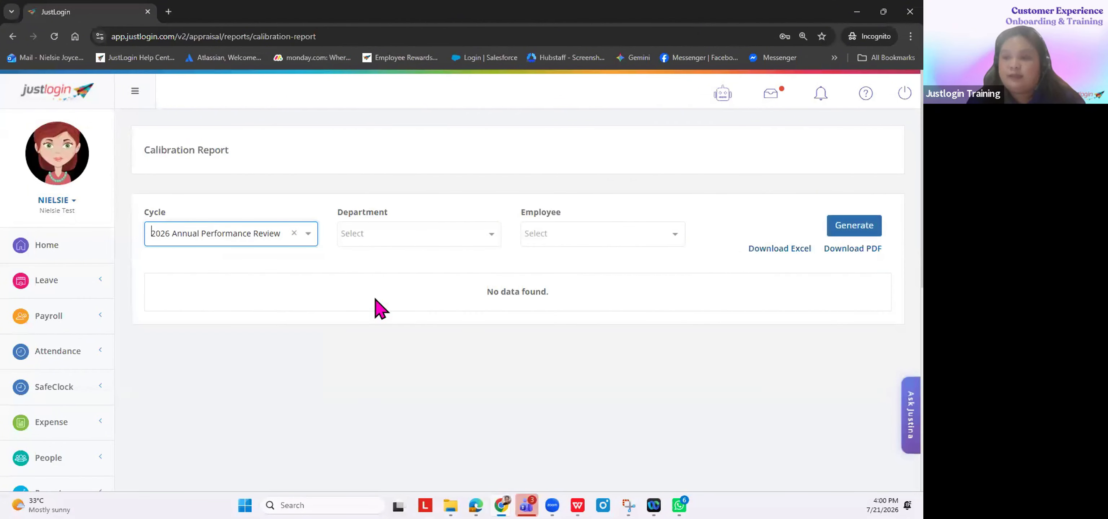
left_click(856, 232)
scroll(289, 352, "down", 2)
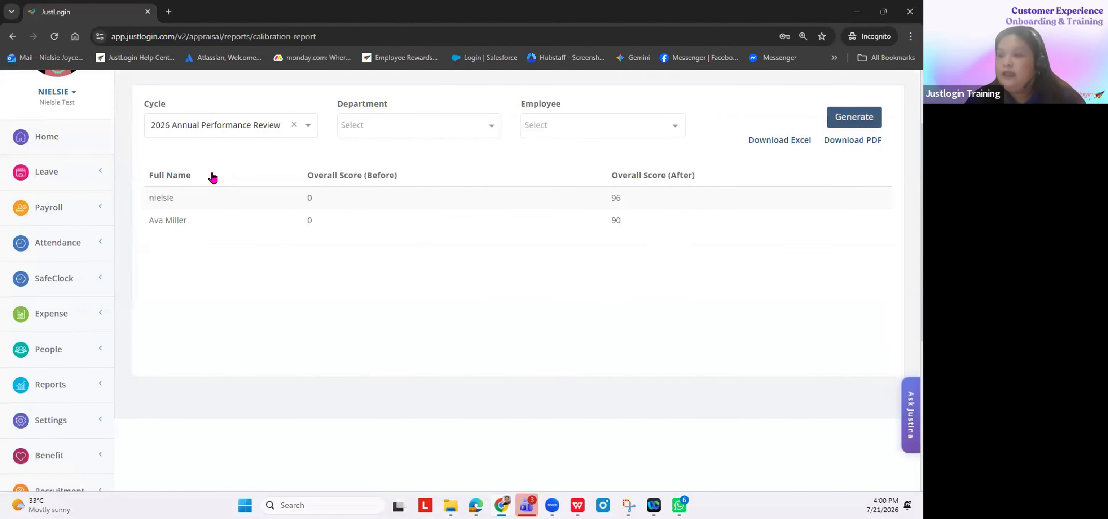
scroll(344, 313, "up", 2)
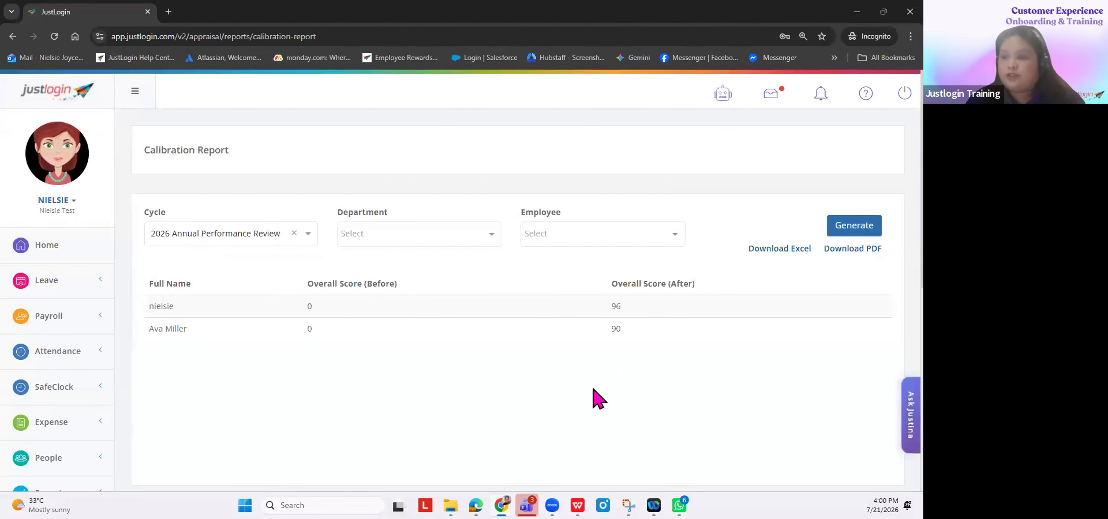
Step: Generate the Calibration Report for the Employee Satisfaction cycle and again for the 2025 Annual Evaluation cycle
left_click(197, 243)
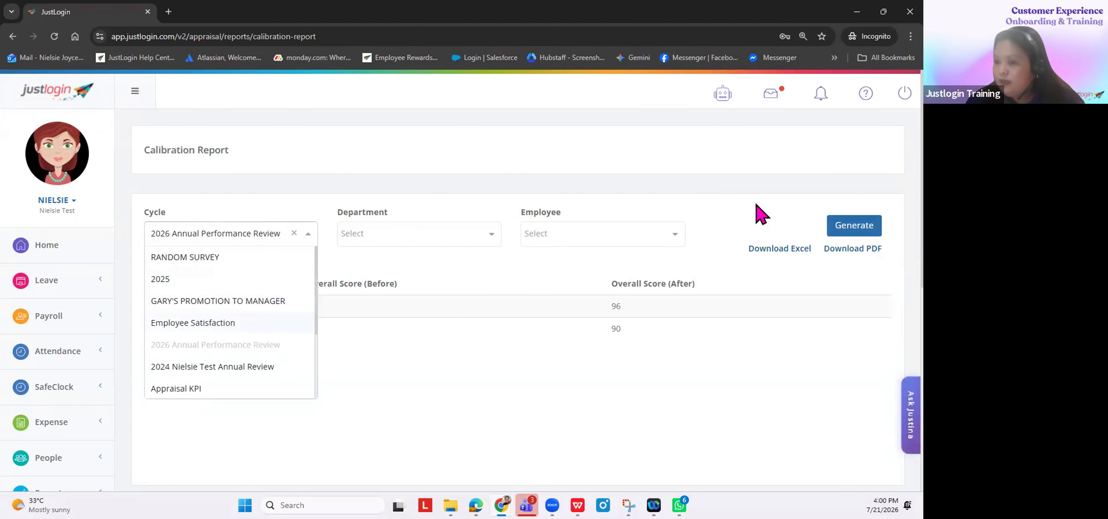
left_click(849, 228)
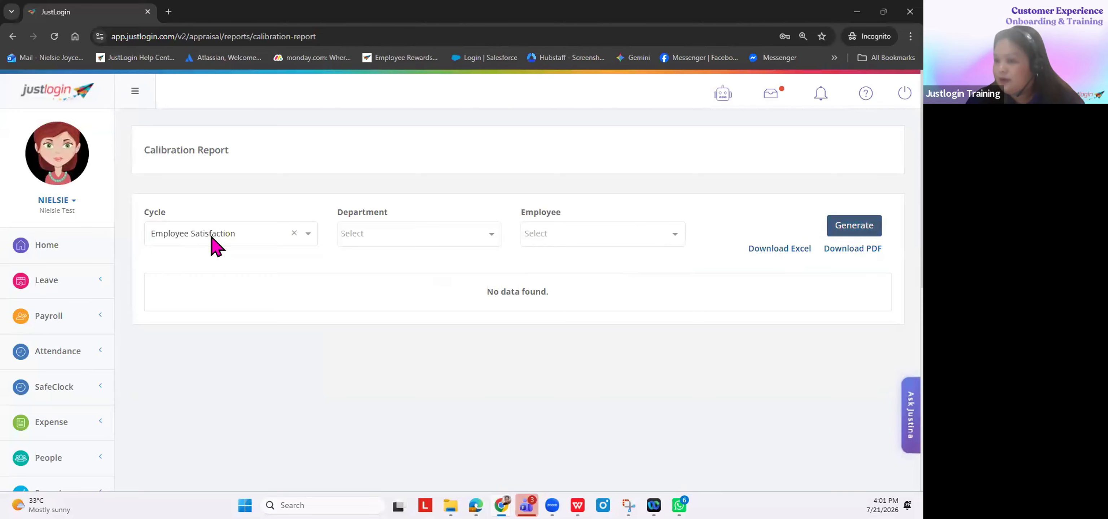
left_click(211, 237)
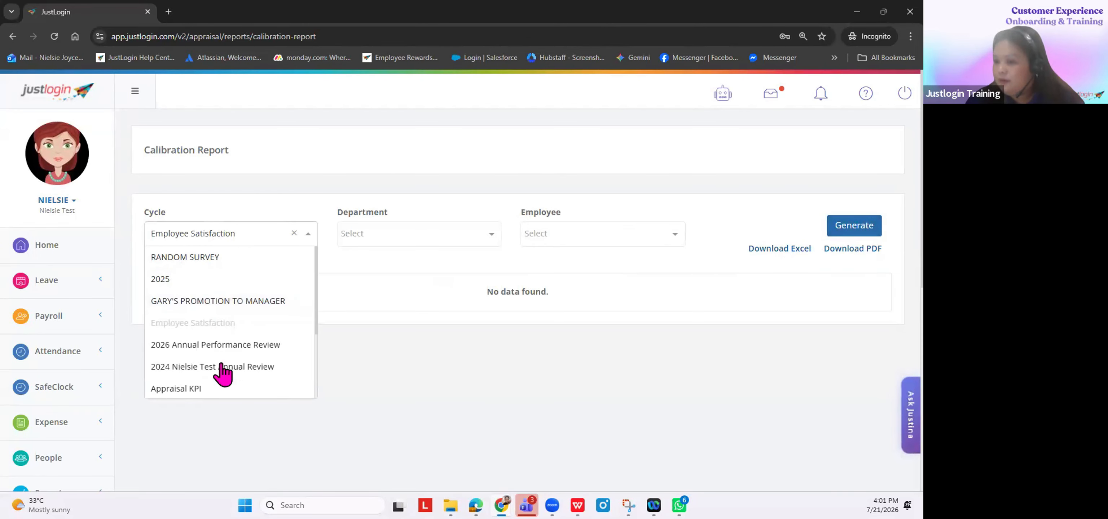
scroll(218, 340, "down", 3)
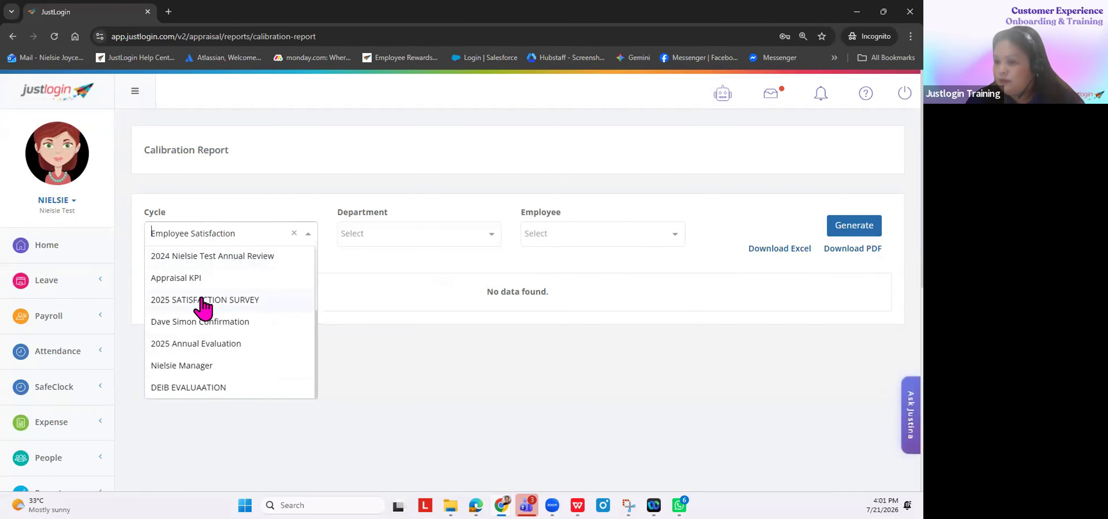
left_click(201, 344)
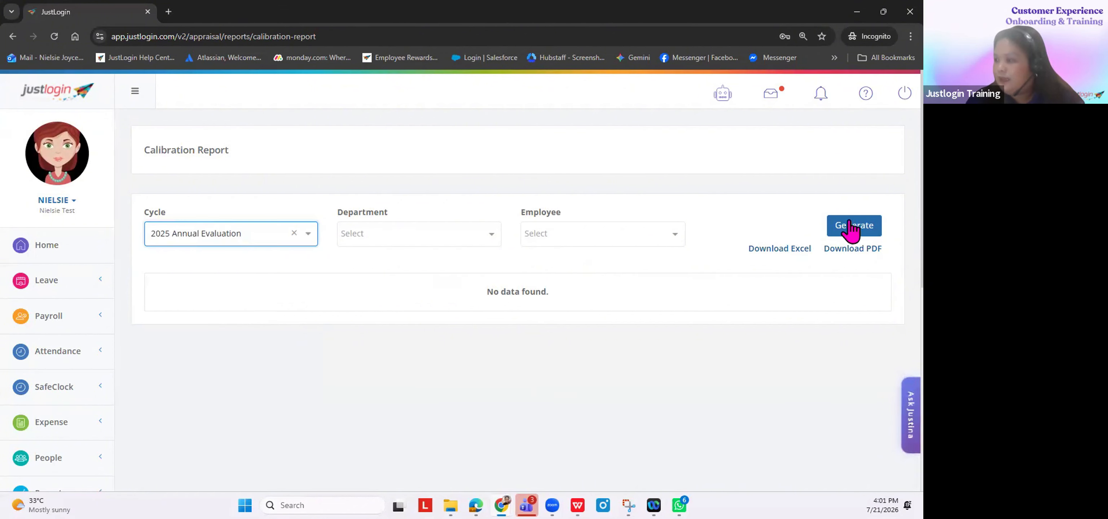
left_click(865, 226)
scroll(421, 320, "down", 3)
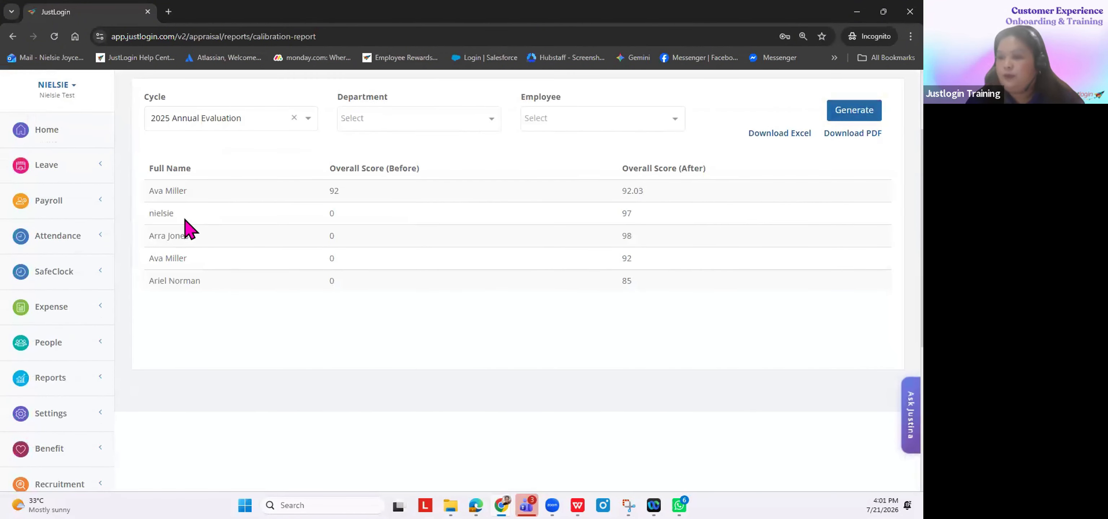
Step: Examine each employee's overall scores before and after calibration for the 2025 Annual Evaluation
scroll(141, 188, "up", 1)
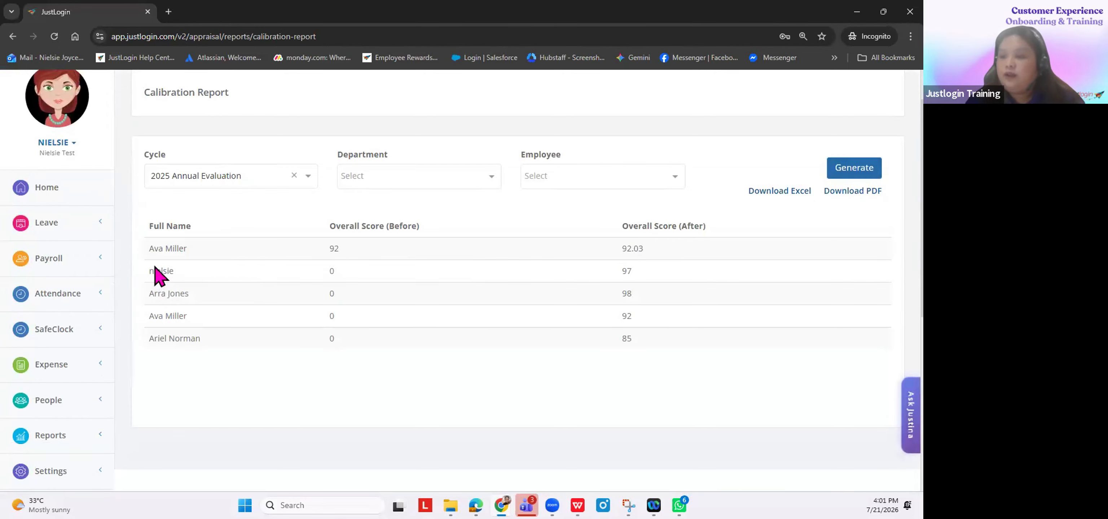
left_click_drag(154, 266, 224, 342)
left_click(411, 381)
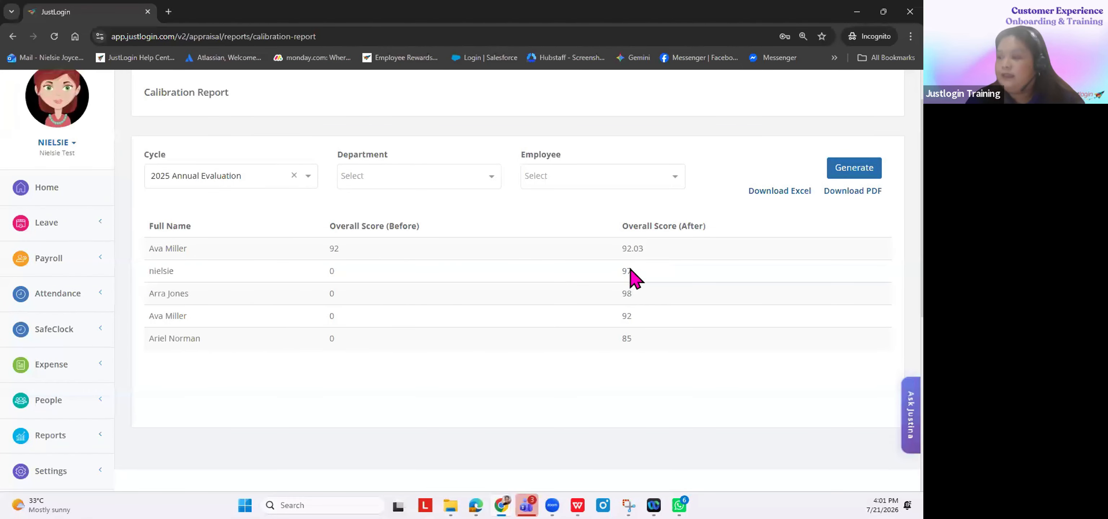
double_click(628, 271)
double_click(628, 293)
double_click(628, 316)
double_click(627, 338)
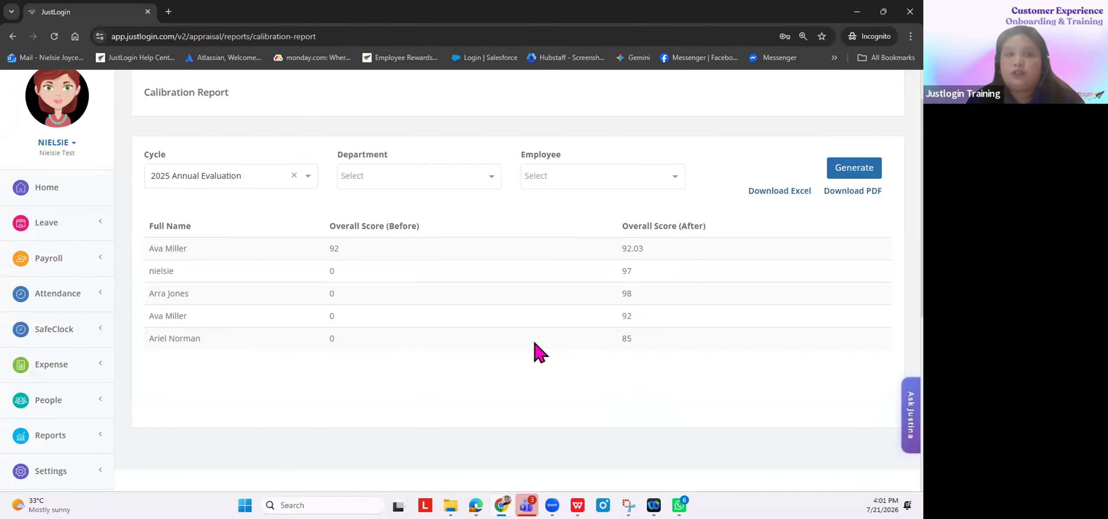
Step: Return to the Appraisal reports overview and open the Grade Report
scroll(86, 430, "down", 3)
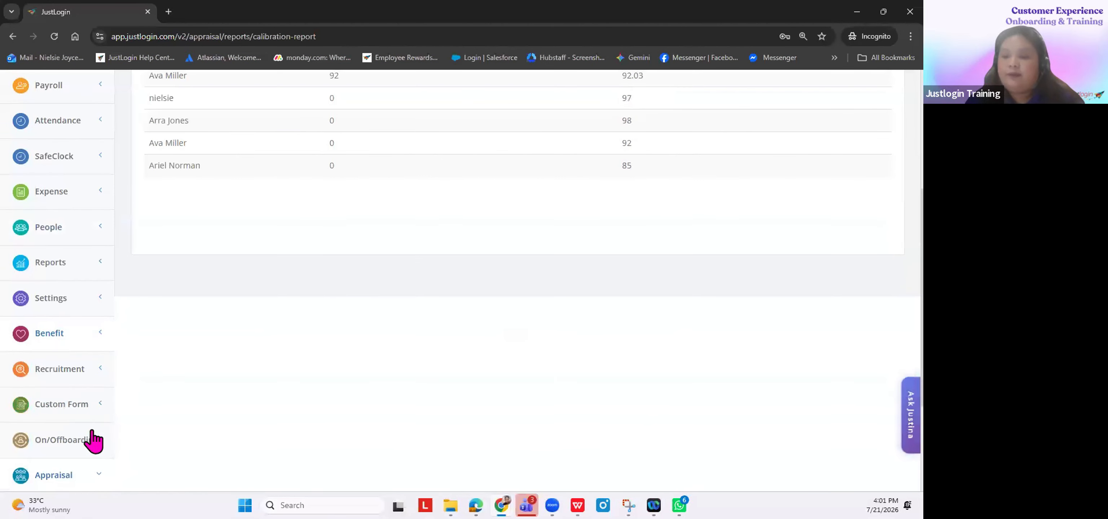
scroll(93, 441, "down", 3)
left_click(56, 440)
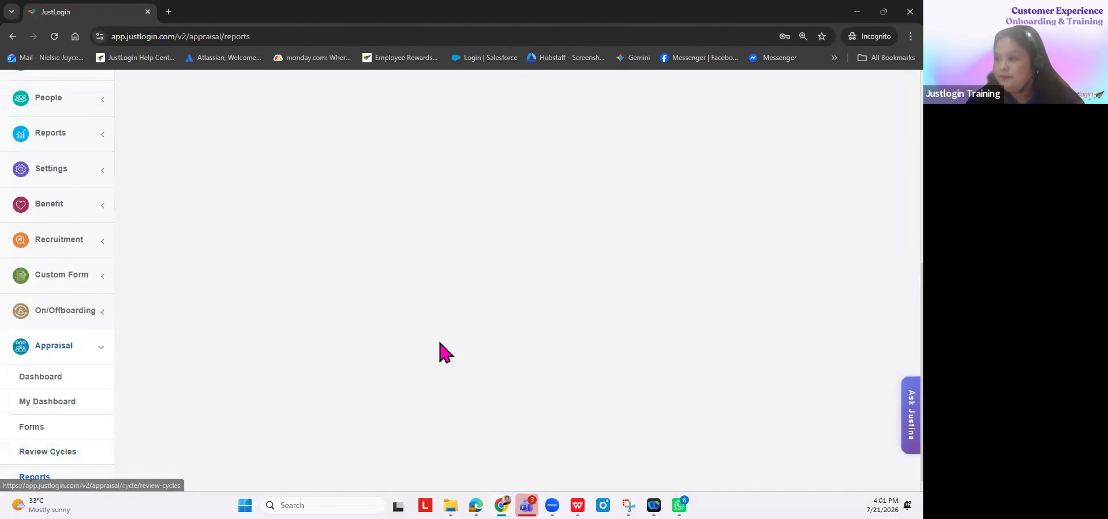
left_click(734, 195)
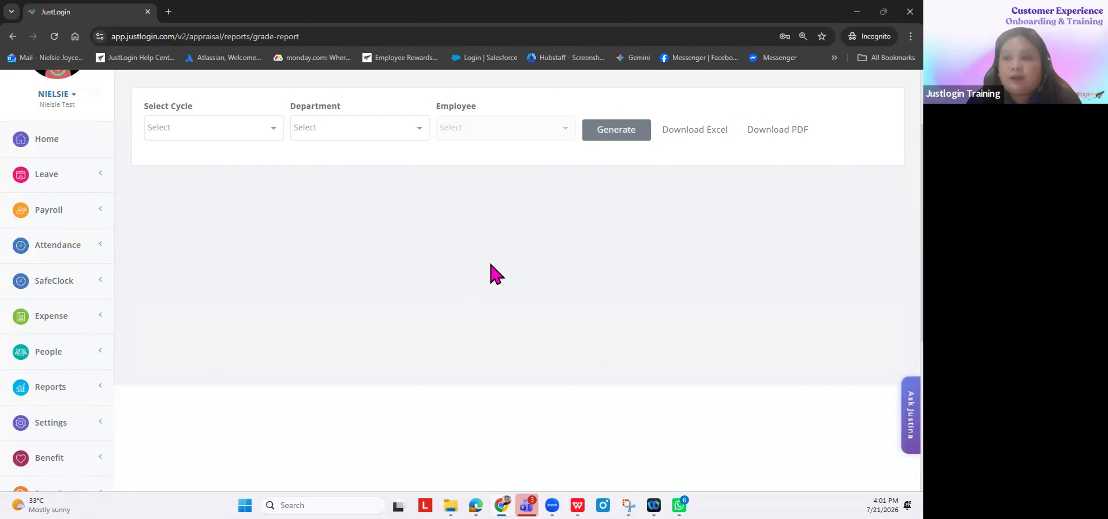
Step: Generate the Grade Report for all employees in the 2026 Annual Performance Review cycle
left_click(254, 136)
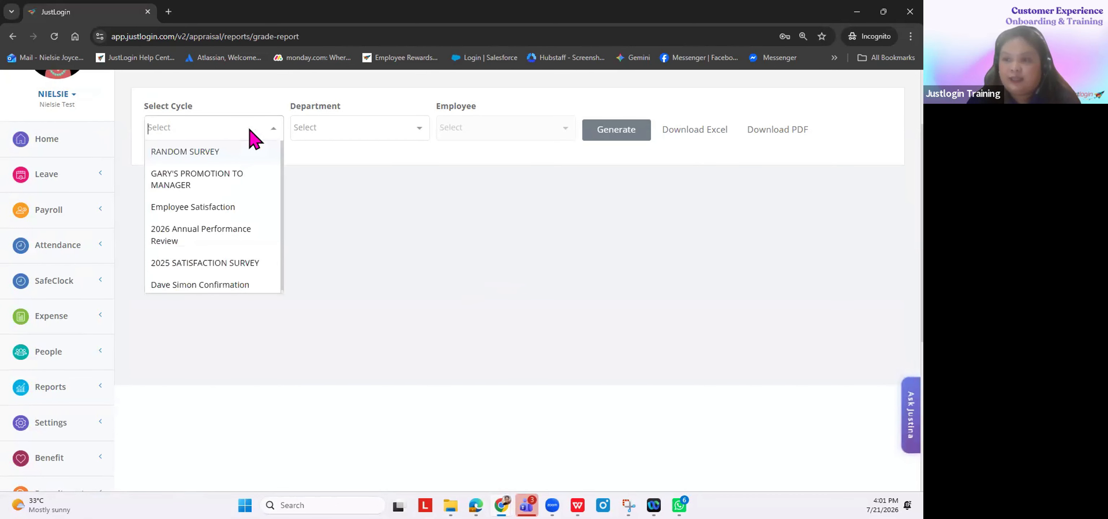
left_click(206, 232)
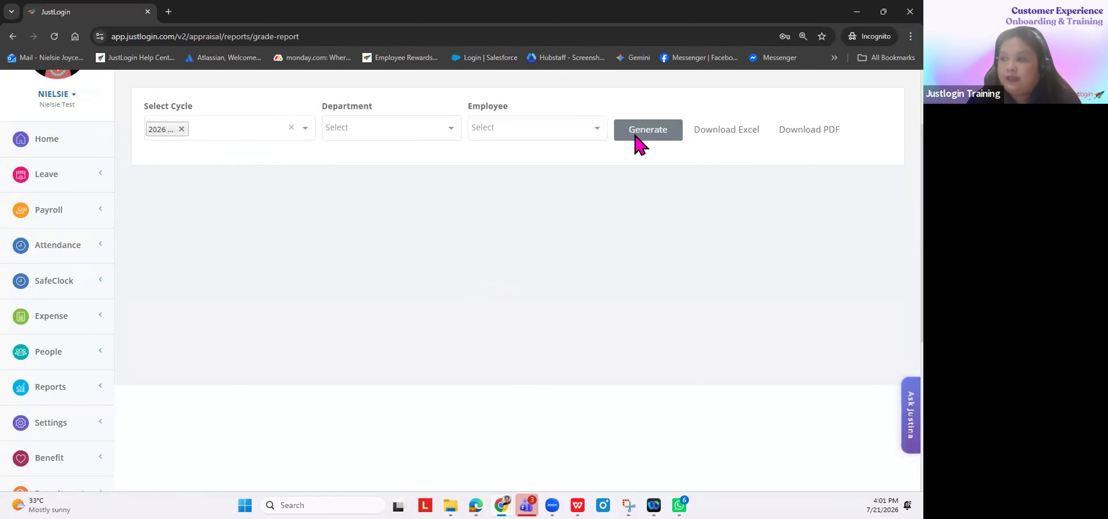
left_click(498, 134)
left_click(494, 151)
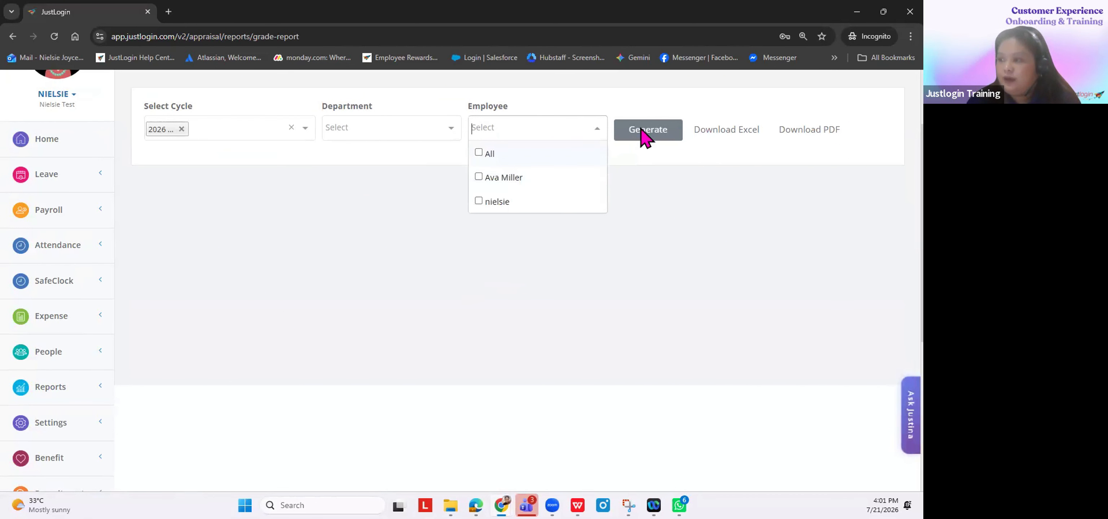
left_click(197, 164)
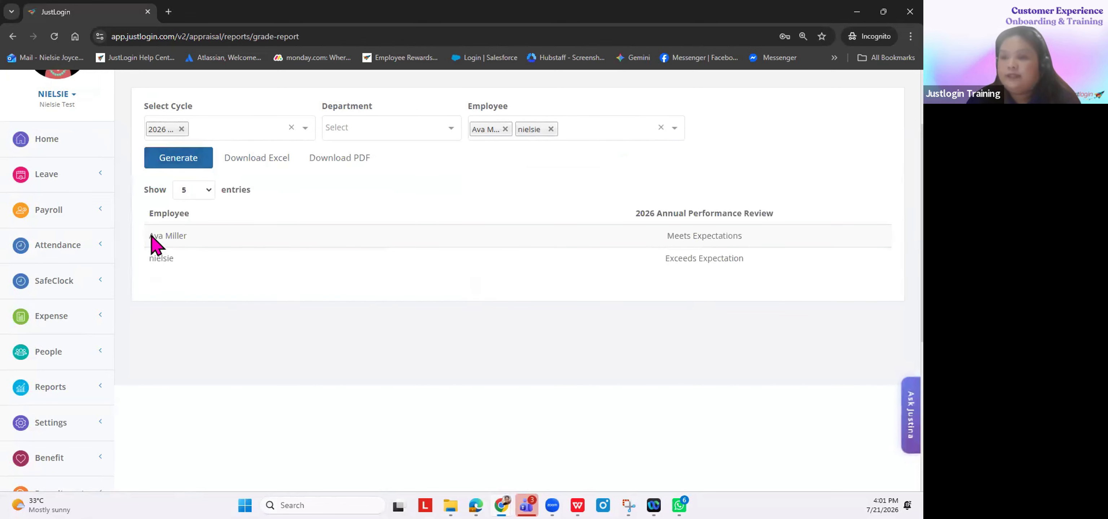
Step: Examine the grade each employee received in the 2026 Annual Performance Review
left_click_drag(151, 237, 222, 243)
left_click_drag(664, 231, 757, 230)
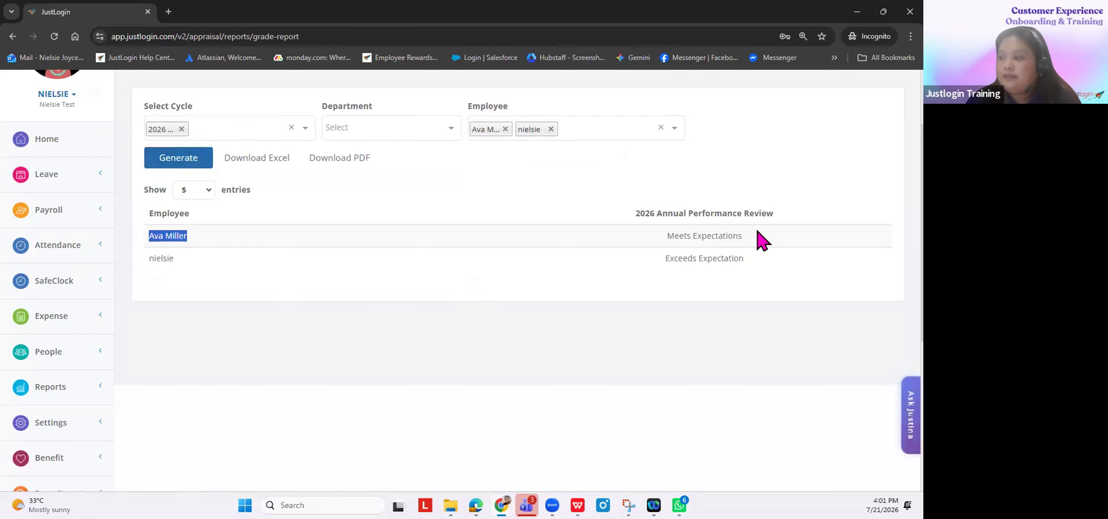
left_click(175, 292)
left_click_drag(149, 259, 177, 259)
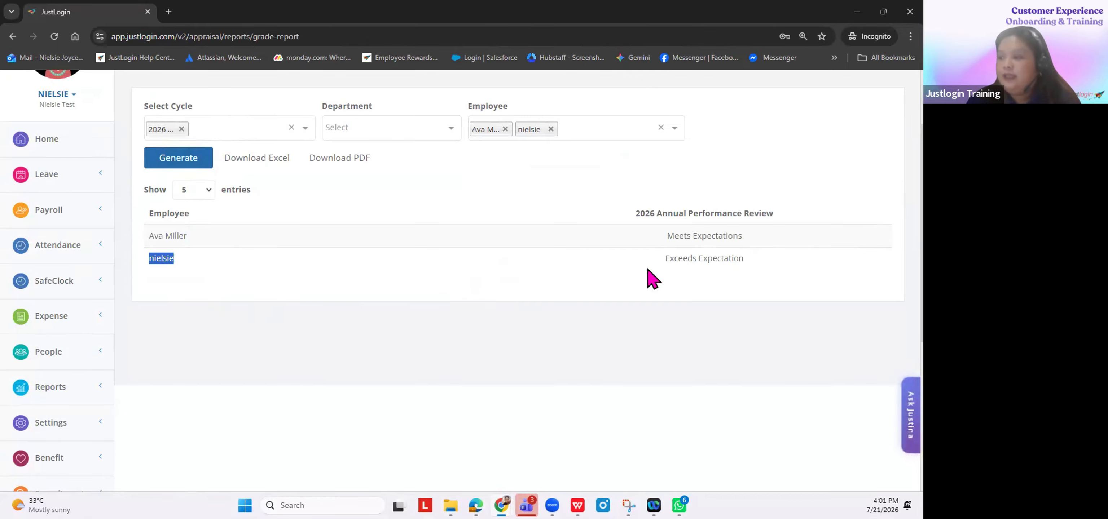
left_click_drag(647, 269, 746, 260)
left_click(548, 275)
Step: Replace the Grade Report's cycle with Employee Satisfaction and generate it for all employees
left_click(181, 129)
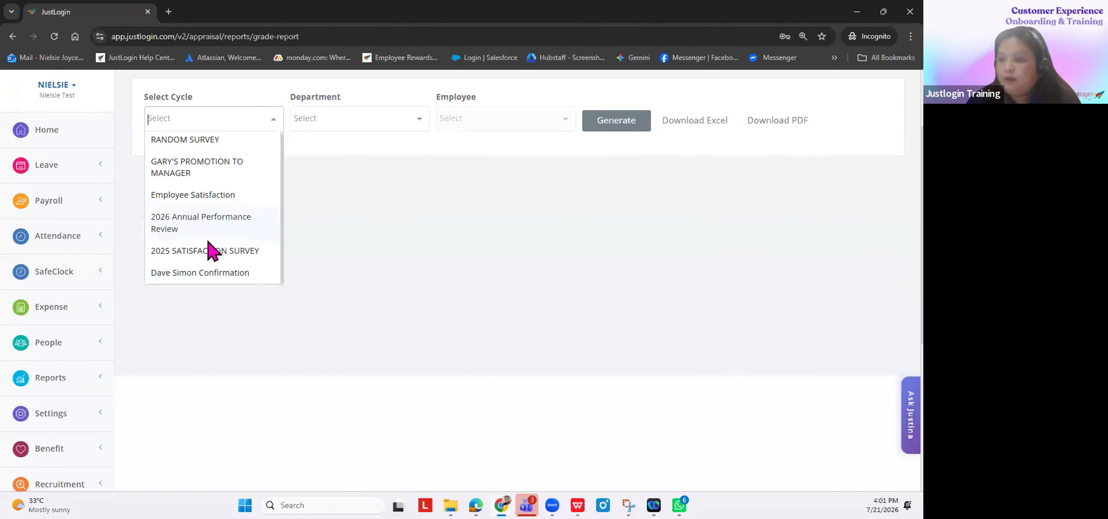
scroll(207, 245, "down", 1)
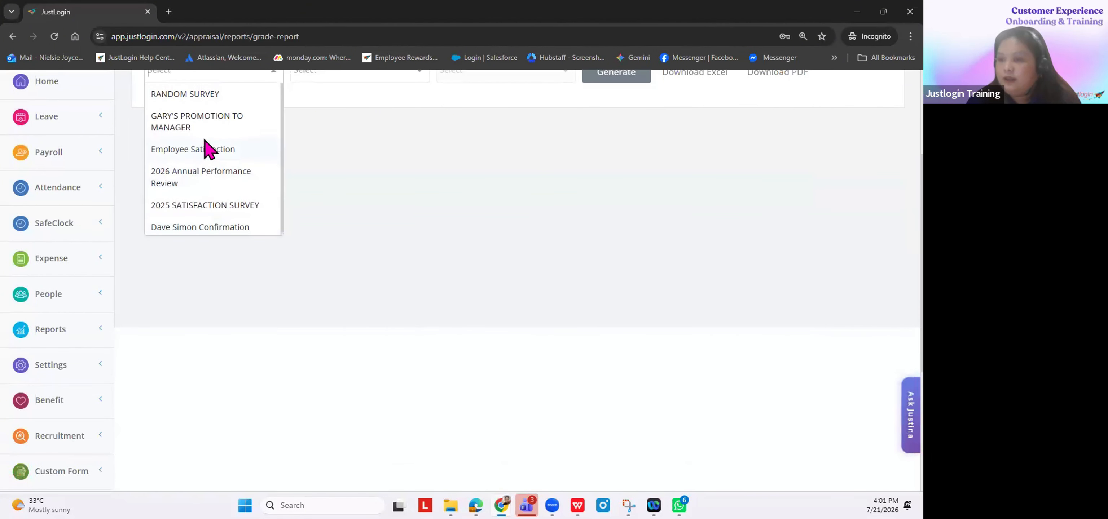
left_click(206, 147)
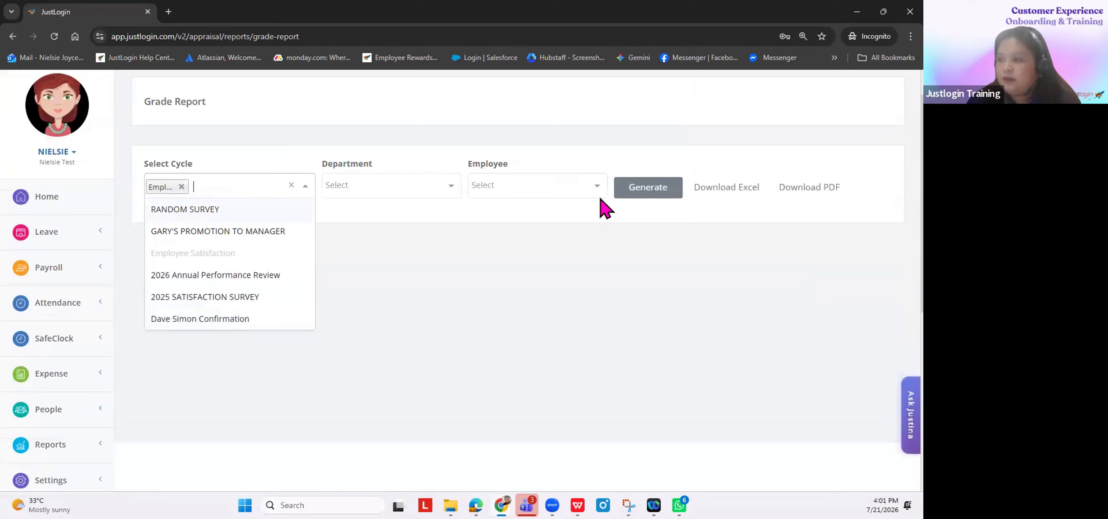
left_click(528, 195)
left_click(520, 212)
left_click(168, 222)
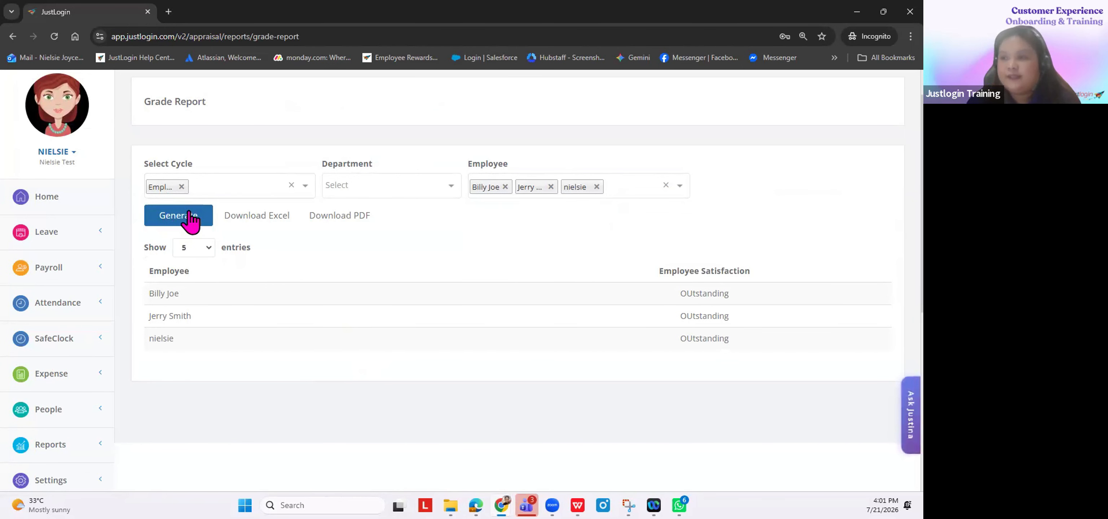
Step: Examine the grades listed for the employees in the Employee Satisfaction cycle
left_click_drag(677, 295, 759, 293)
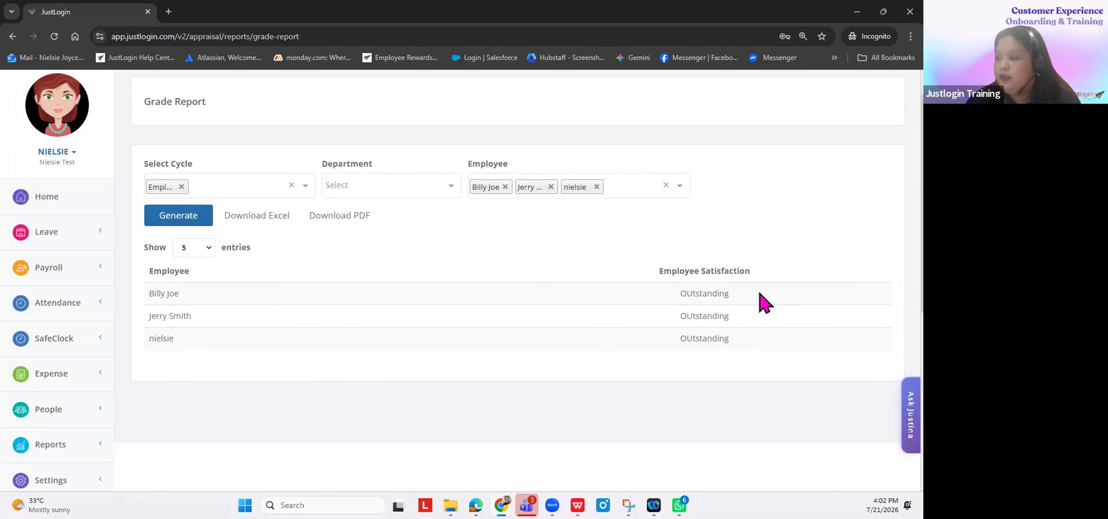
left_click_drag(674, 316, 687, 340)
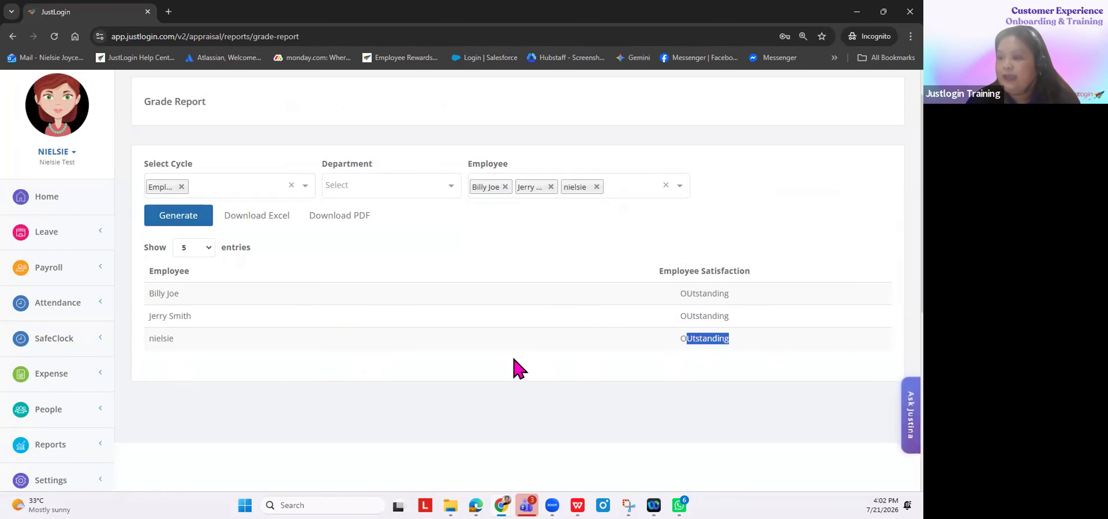
left_click(534, 361)
scroll(47, 413, "down", 5)
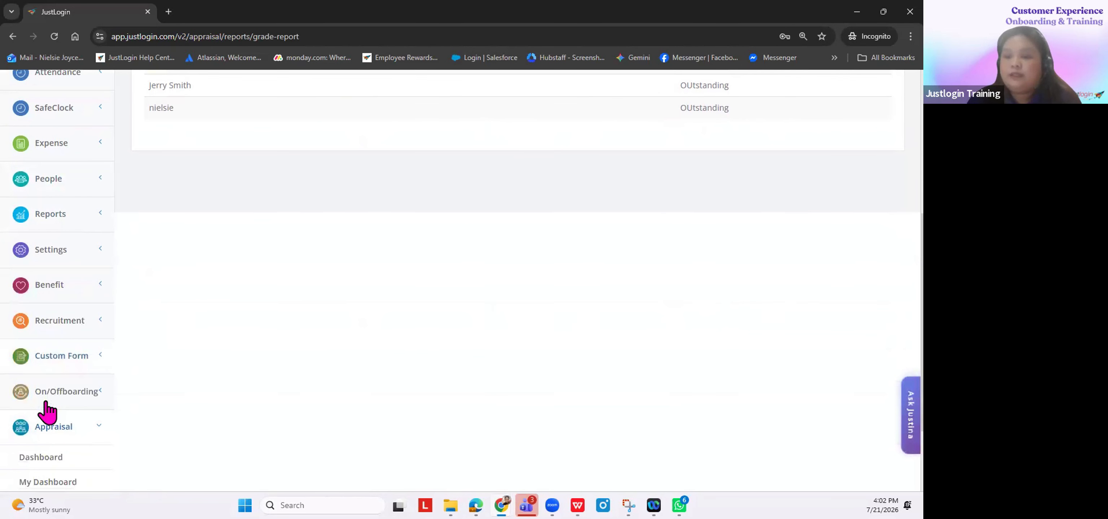